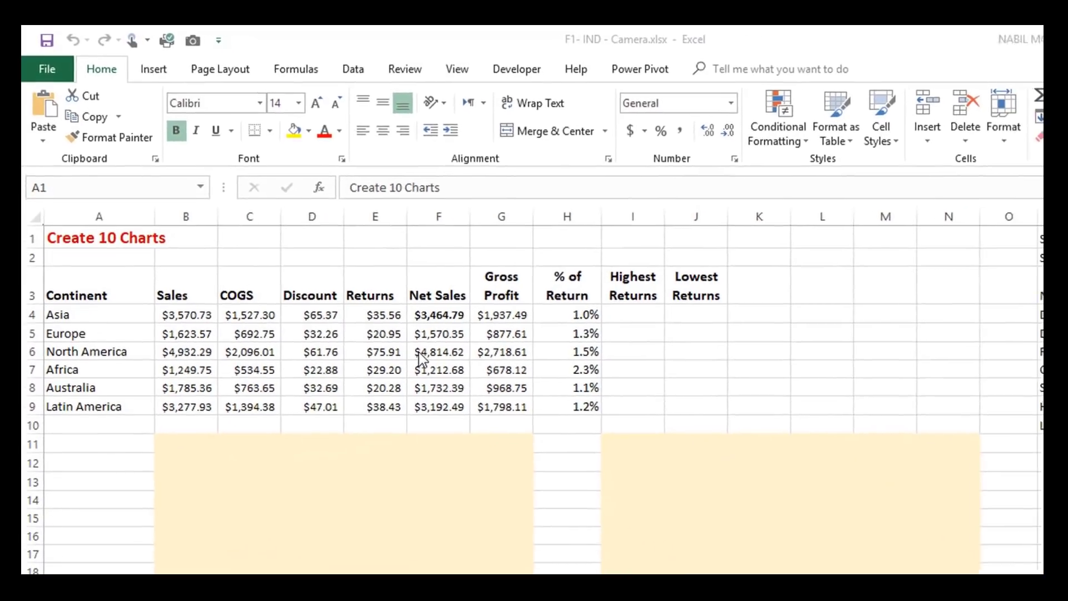
# Step: Name the first yellow block, B11:G23, SalesColumns
pyautogui.scroll(-2, 373, 313)
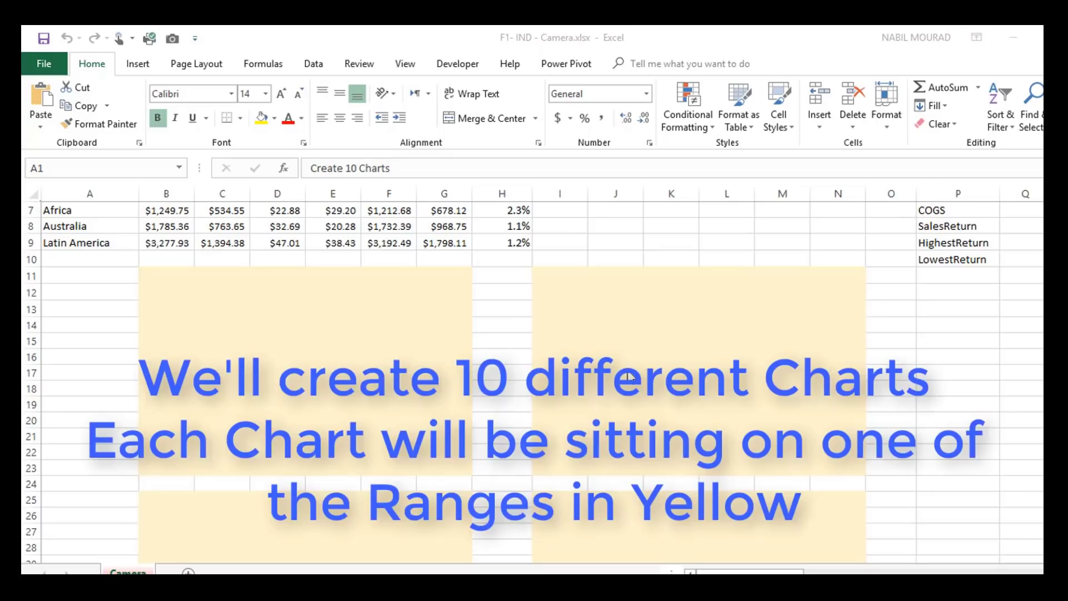
pyautogui.scroll(1, 675, 401)
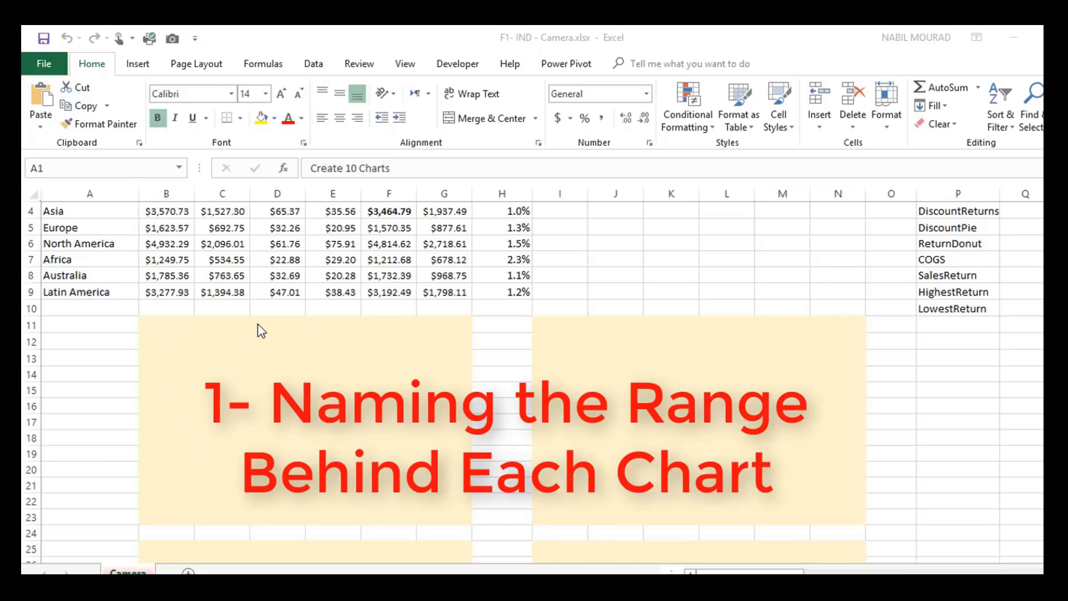
pyautogui.scroll(1, 947, 359)
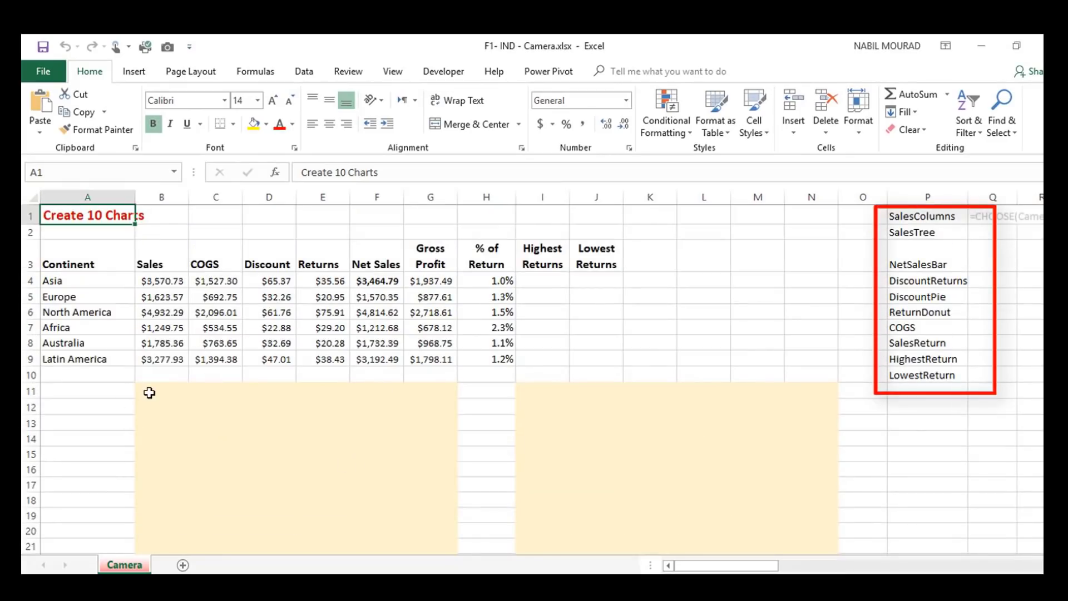
pyautogui.moveTo(152, 398); pyautogui.dragTo(312, 394)
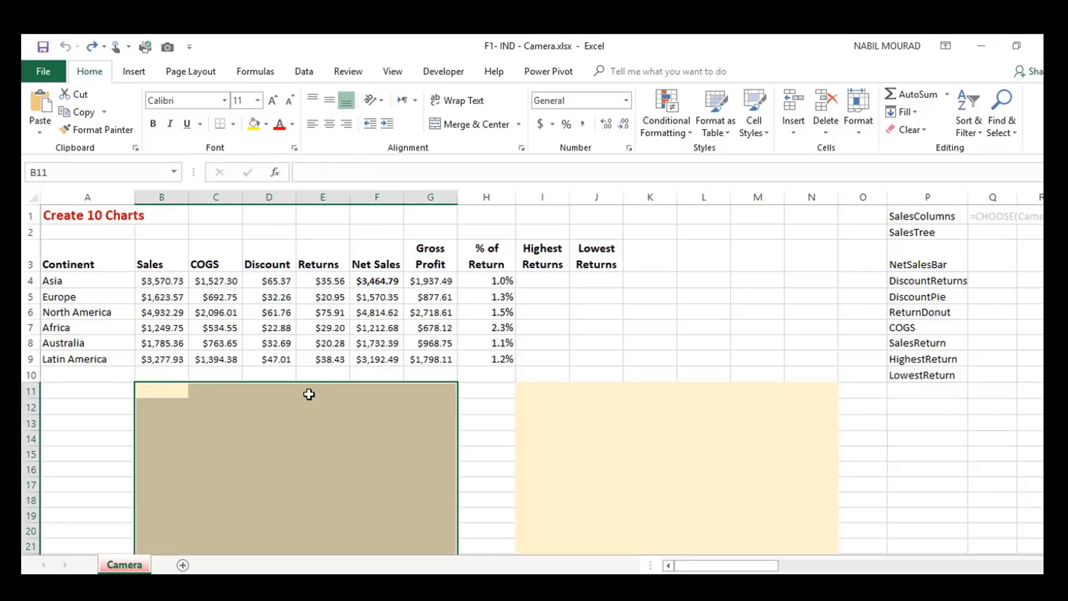
pyautogui.click(40, 171)
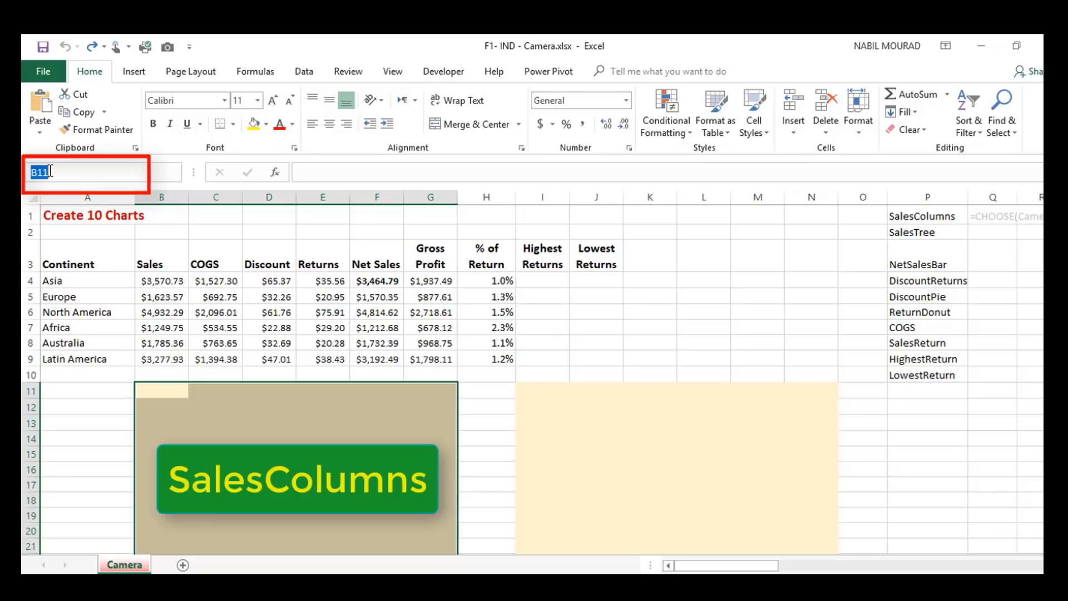
pyautogui.write('salesColumns')
pyautogui.press('Return')
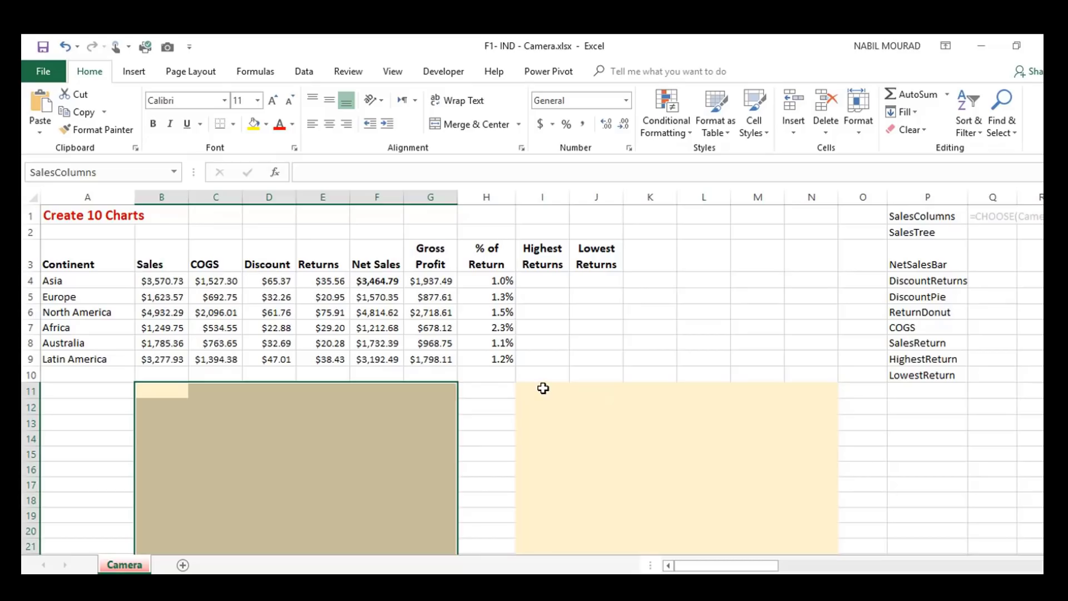
# Step: Name the yellow block I11:N23 SalesTree
pyautogui.moveTo(543, 388); pyautogui.dragTo(806, 362)
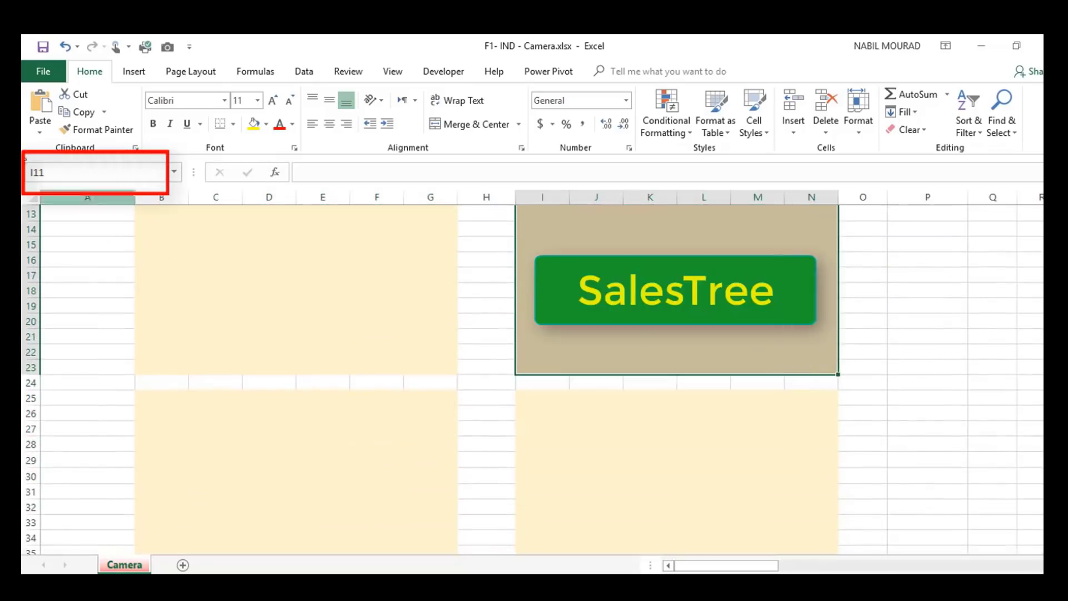
pyautogui.click(38, 172)
pyautogui.press('Return')
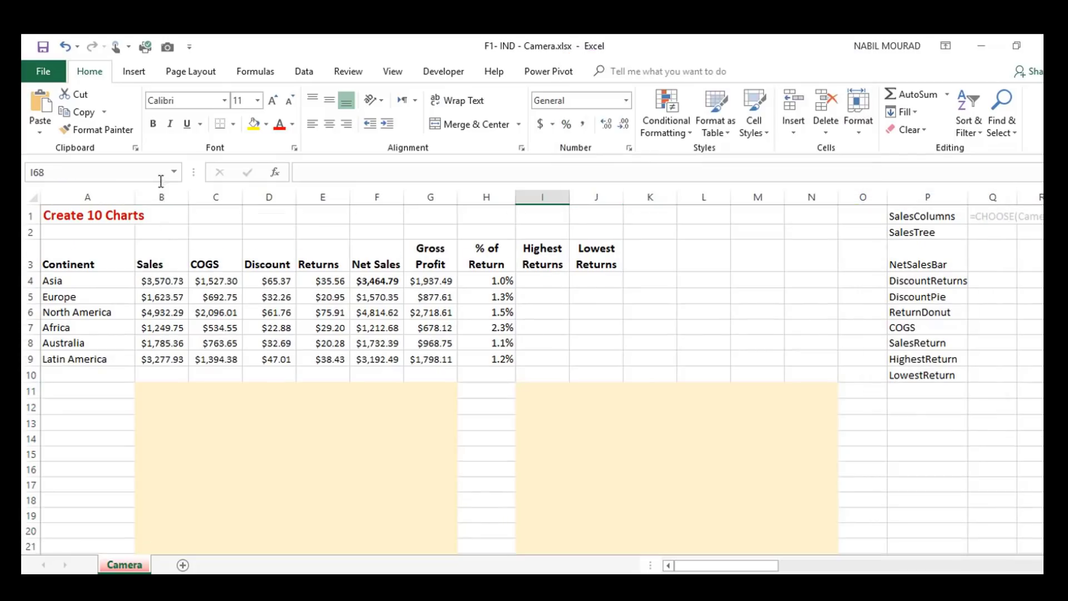
# Step: Go to the named ranges DiscountReturns, SalesReturn and HighestReturn in turn to check which yellow block each one covers
pyautogui.click(176, 171)
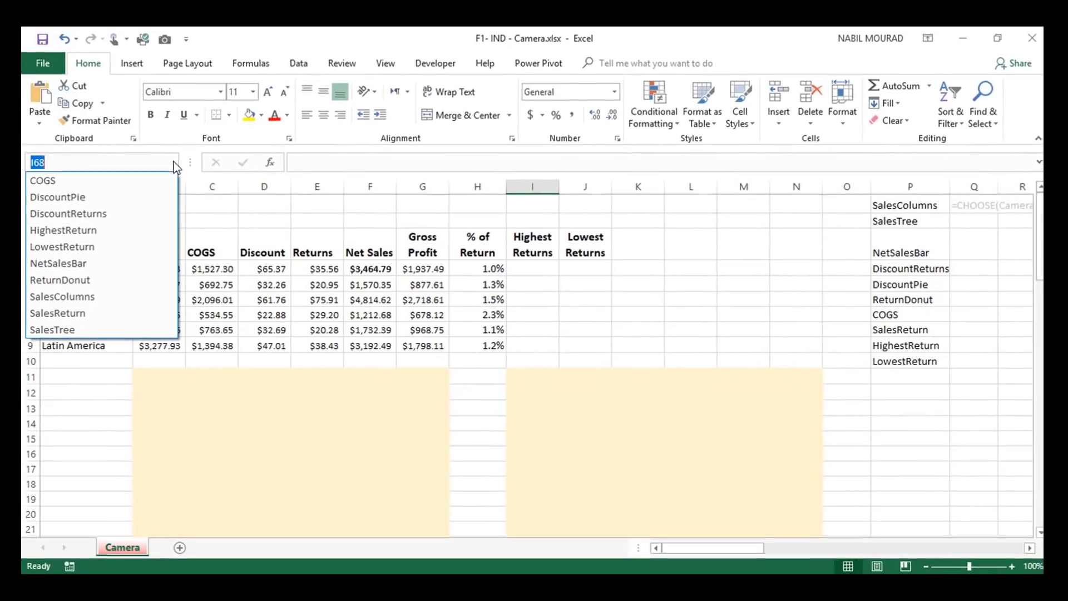
pyautogui.click(86, 212)
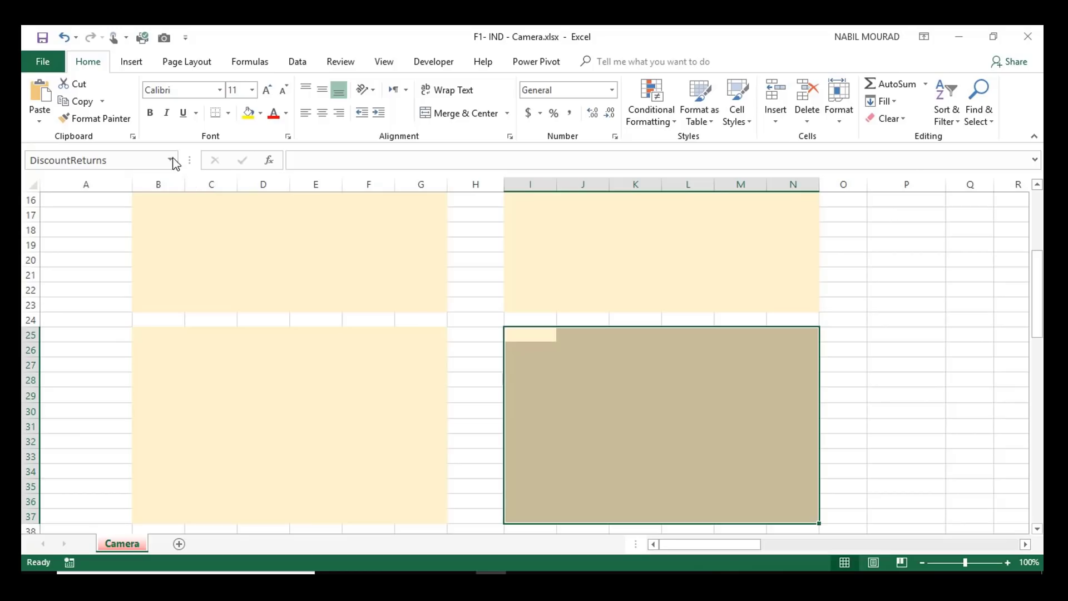
pyautogui.click(171, 161)
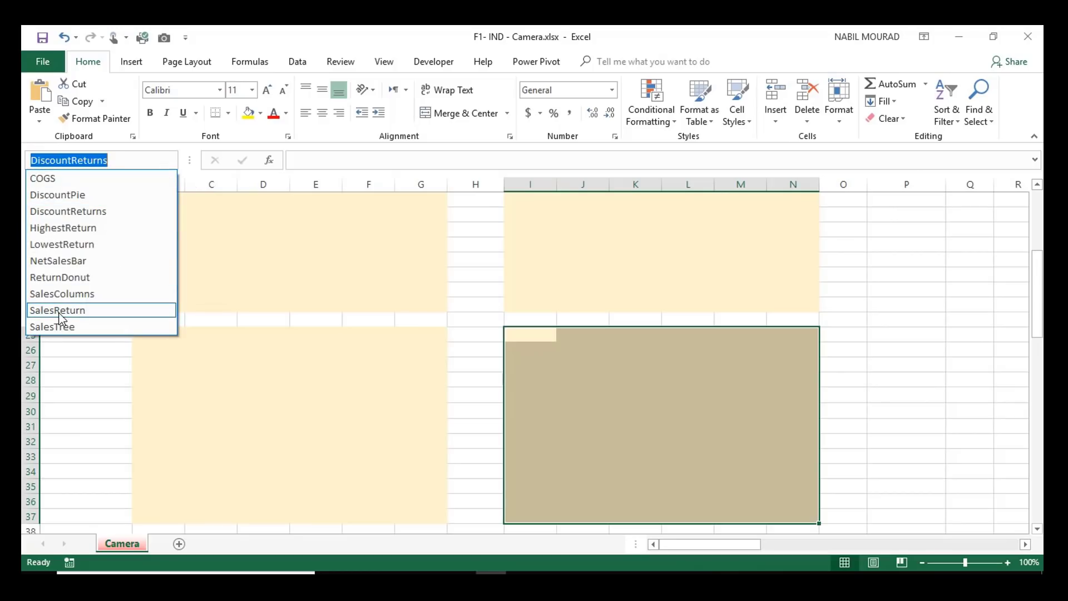
pyautogui.click(60, 312)
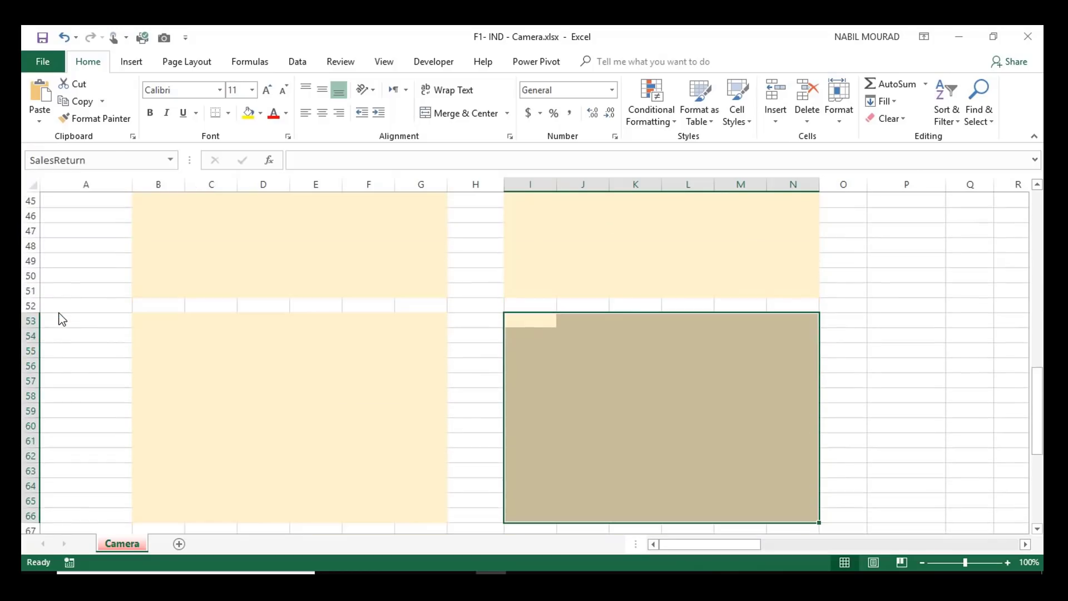
pyautogui.click(170, 160)
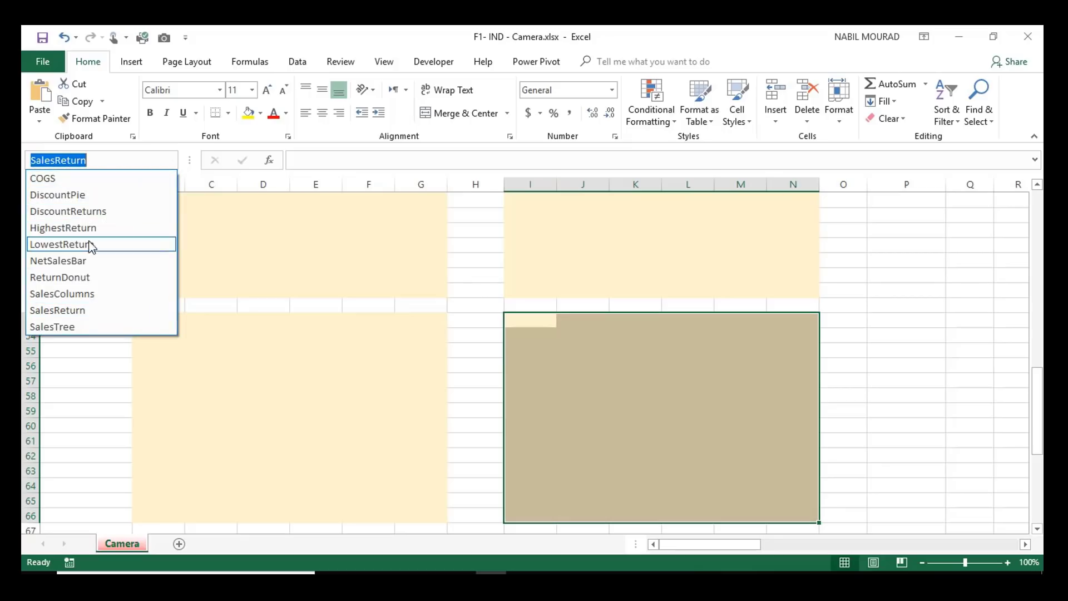
pyautogui.click(66, 228)
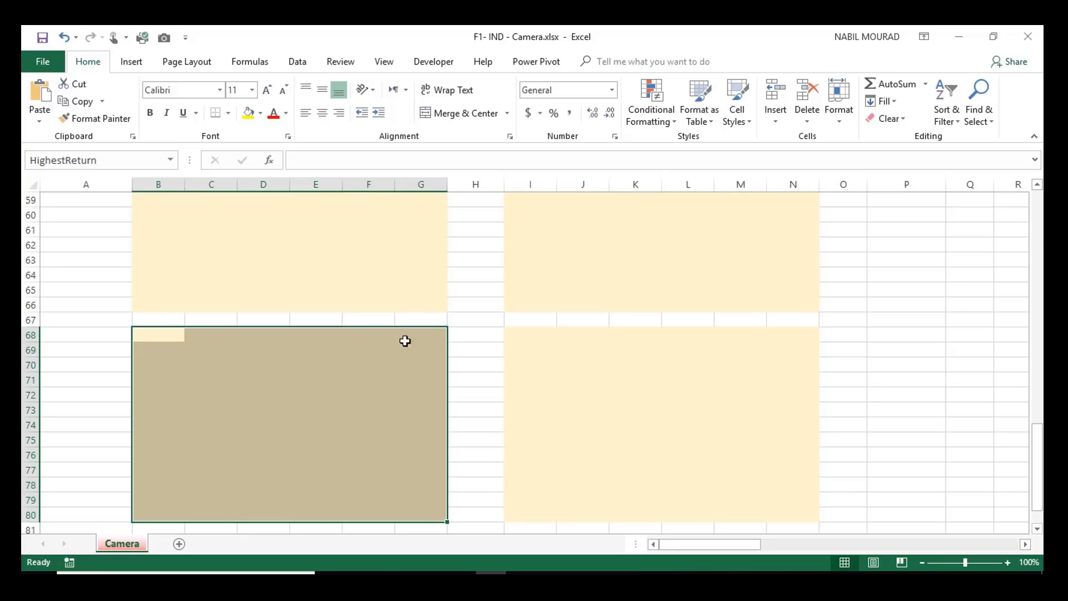
# Step: Insert a default column chart of sales by continent from the range A4:B9
pyautogui.scroll(19, 682, 348)
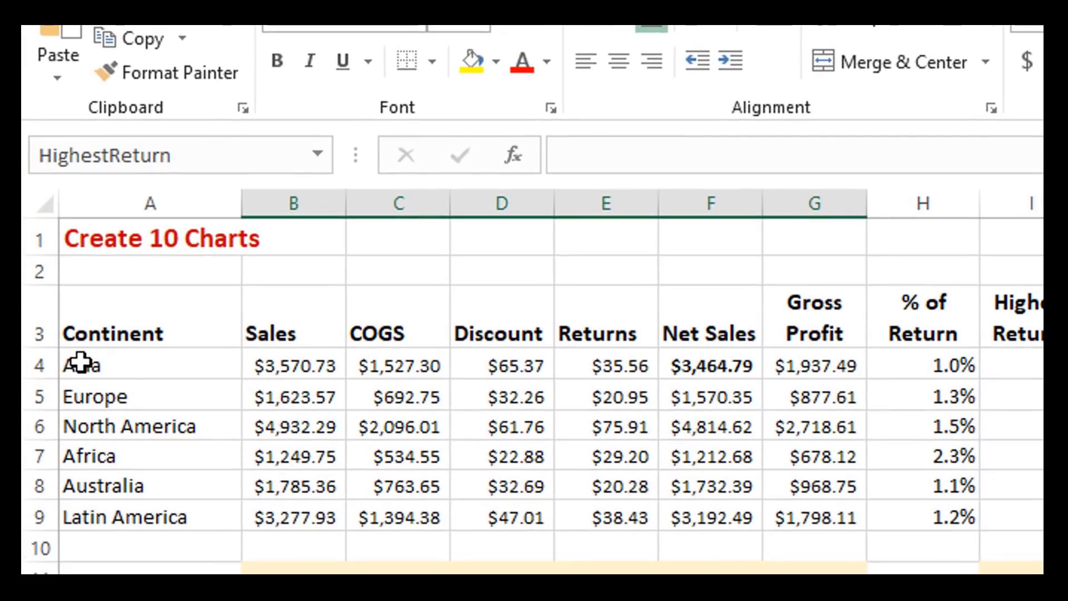
pyautogui.moveTo(81, 363); pyautogui.dragTo(303, 504)
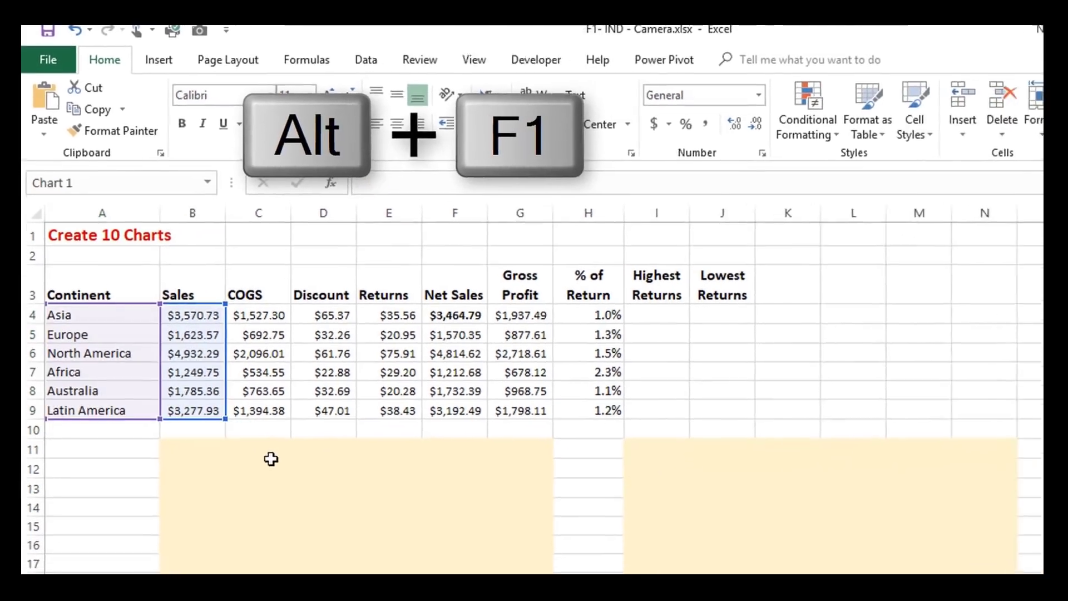
pyautogui.hotkey('alt', 'F1')
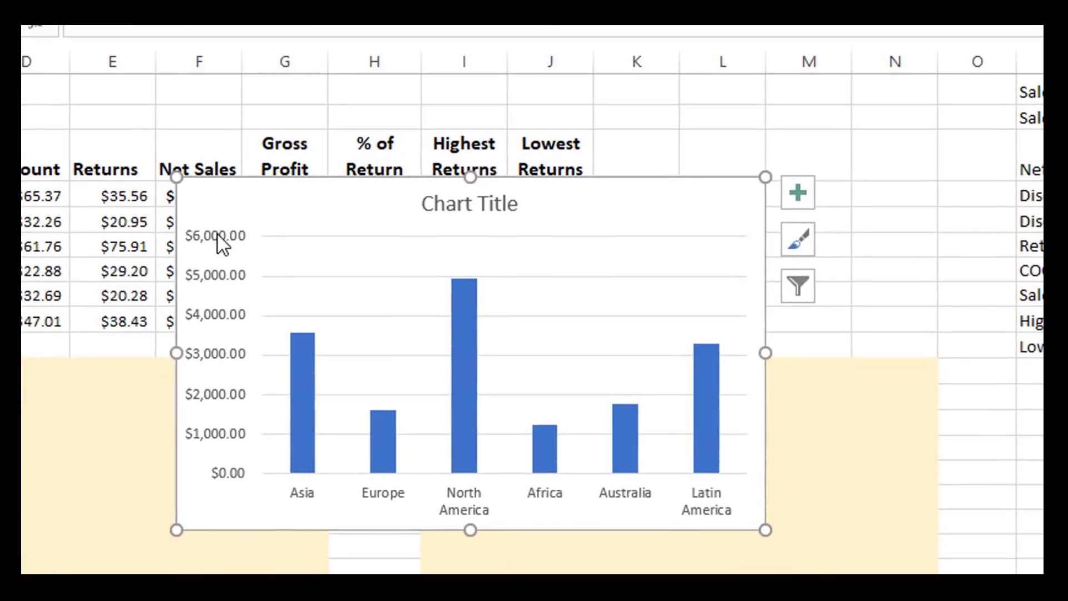
# Step: Delete the vertical axis and the horizontal gridlines from the sales column chart
pyautogui.click(218, 234)
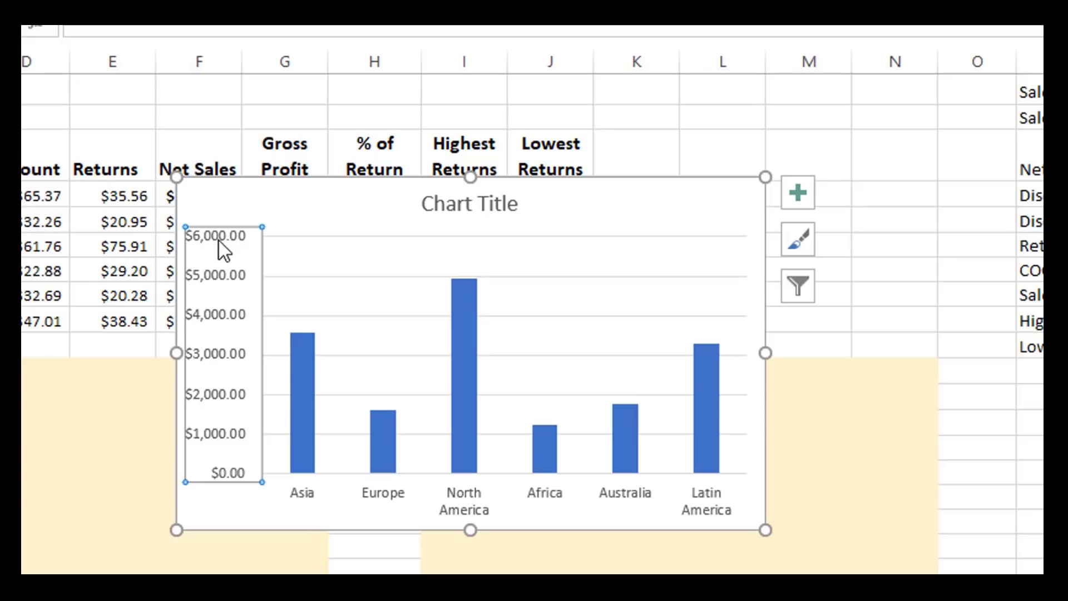
pyautogui.press('Delete')
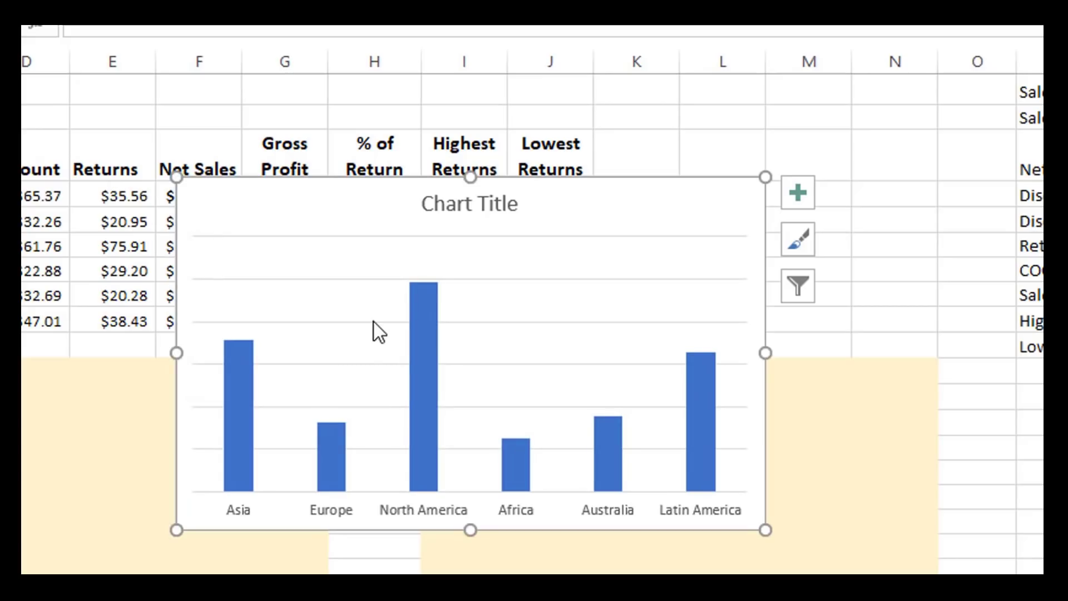
pyautogui.click(373, 322)
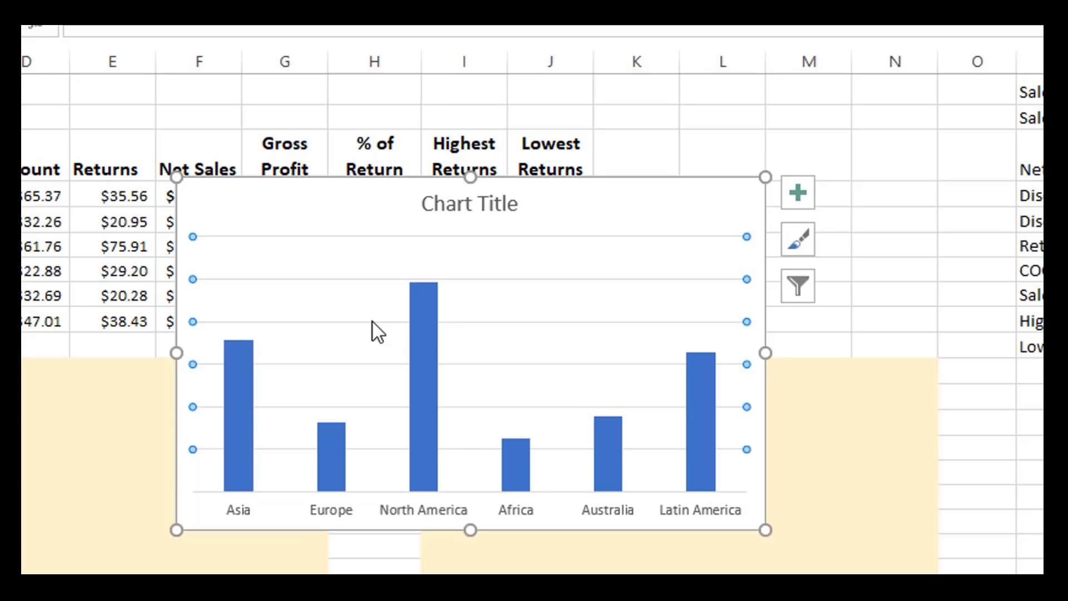
pyautogui.press('Delete')
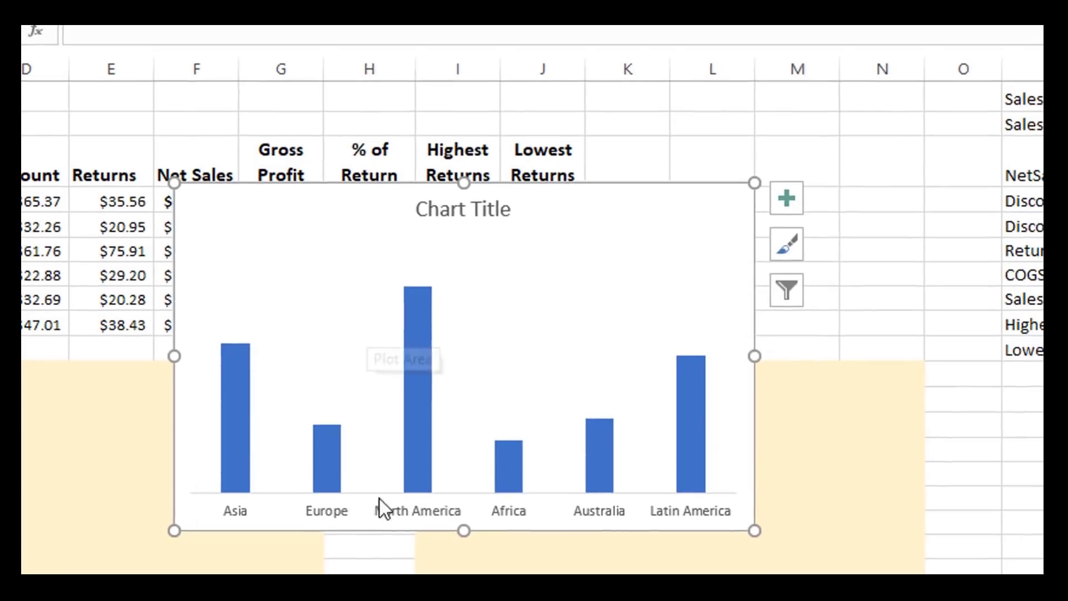
# Step: Reduce the gap width of the sales column series to 98%
pyautogui.hotkey('ctrl', '1')
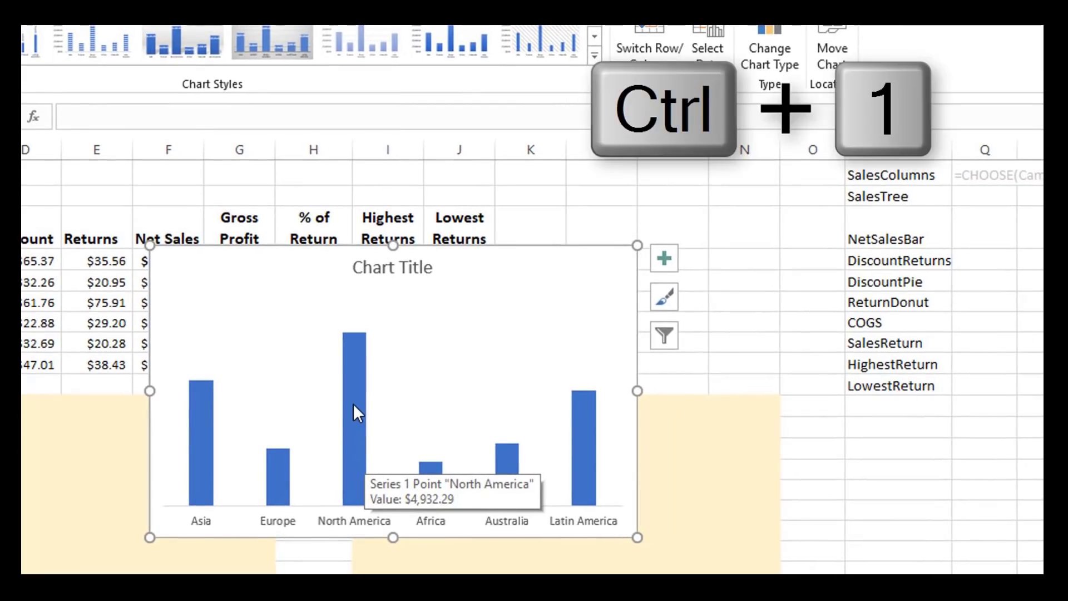
pyautogui.click(354, 412)
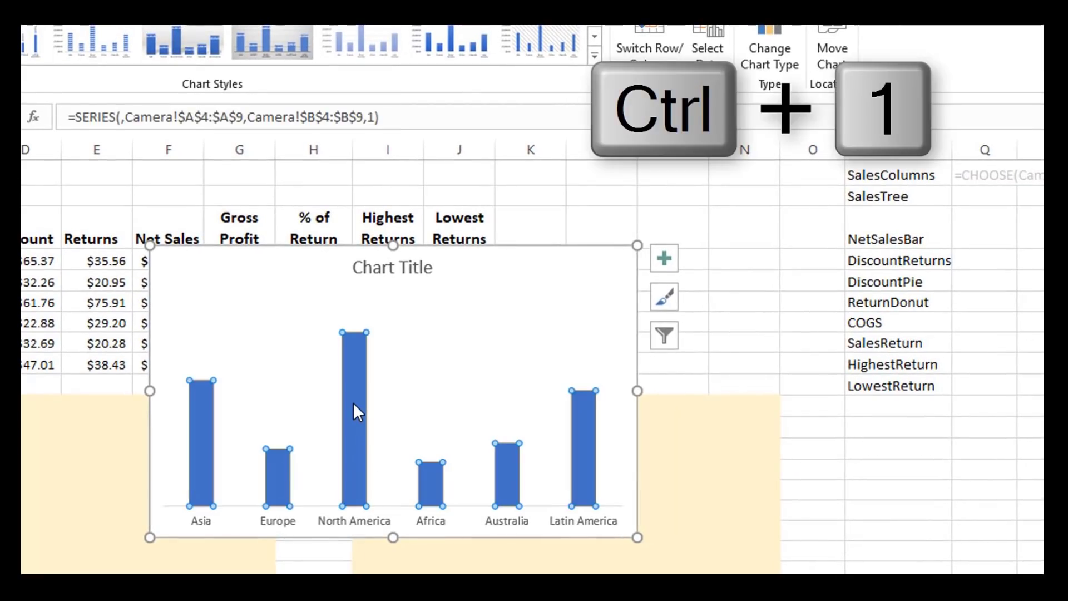
pyautogui.hotkey('ctrl', '1')
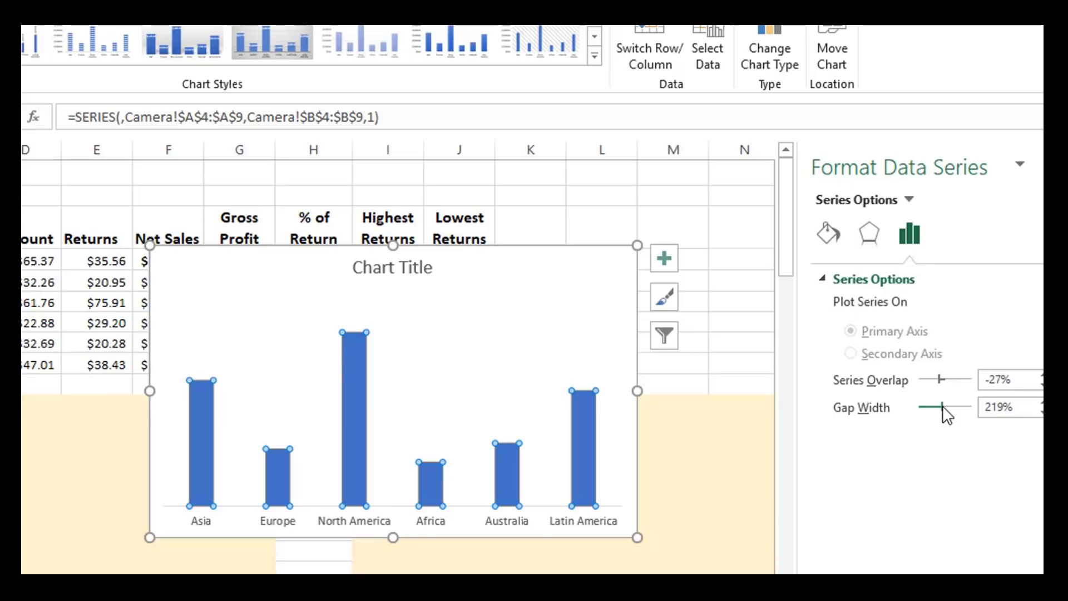
pyautogui.moveTo(942, 406); pyautogui.dragTo(927, 407)
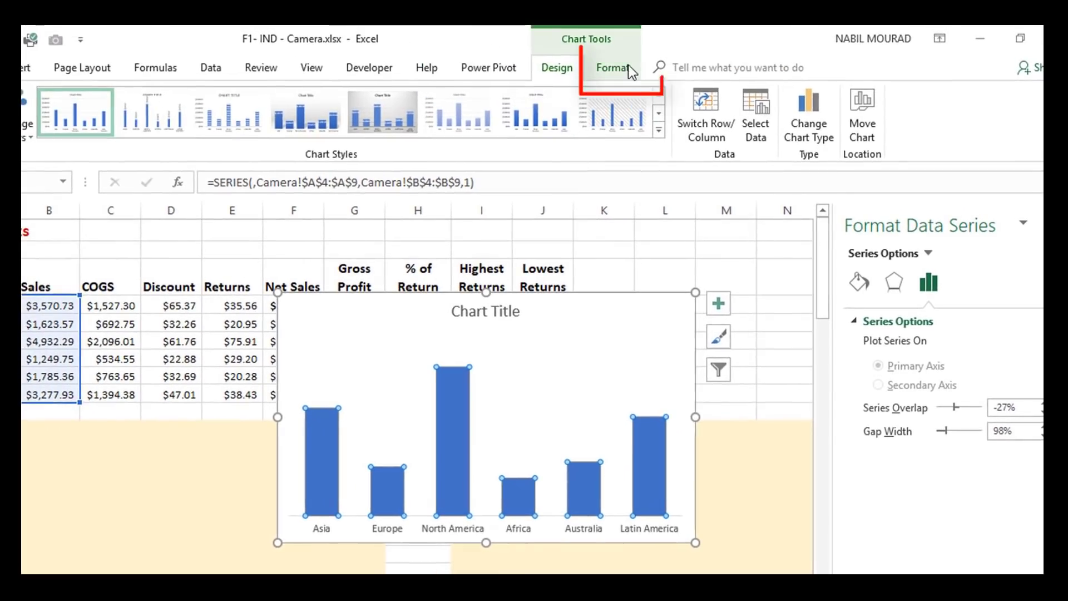
# Step: Fill the sales columns with orange and apply a bevel shape effect to them
pyautogui.click(623, 65)
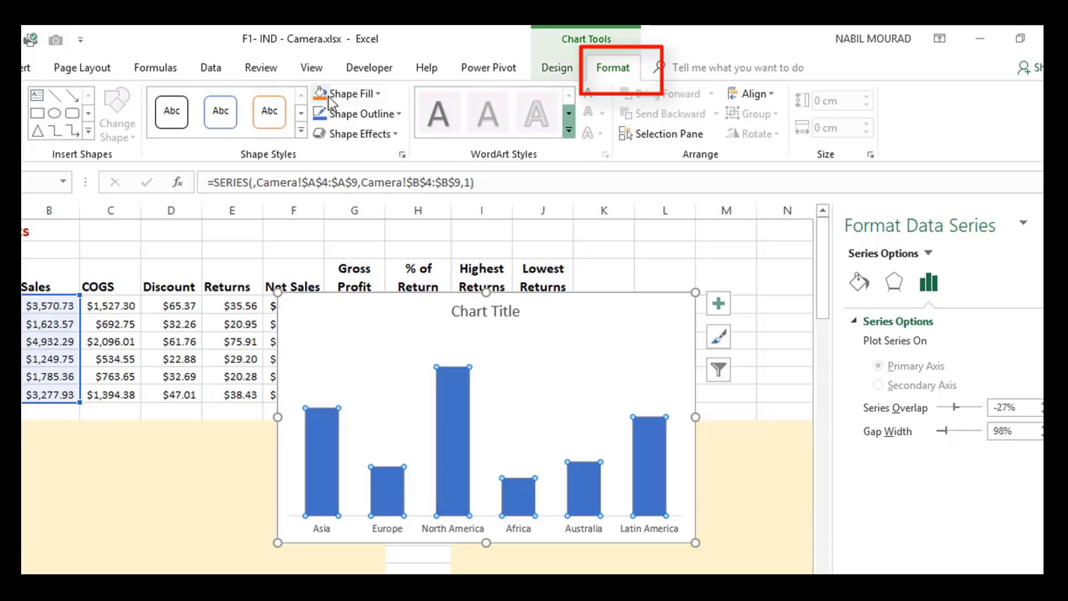
pyautogui.click(319, 102)
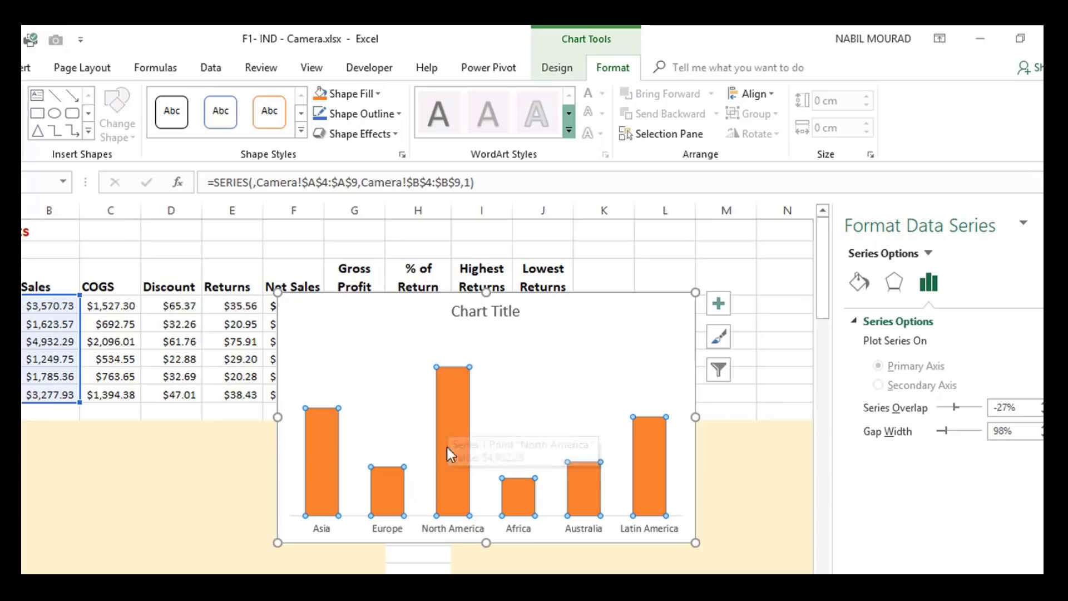
pyautogui.click(394, 134)
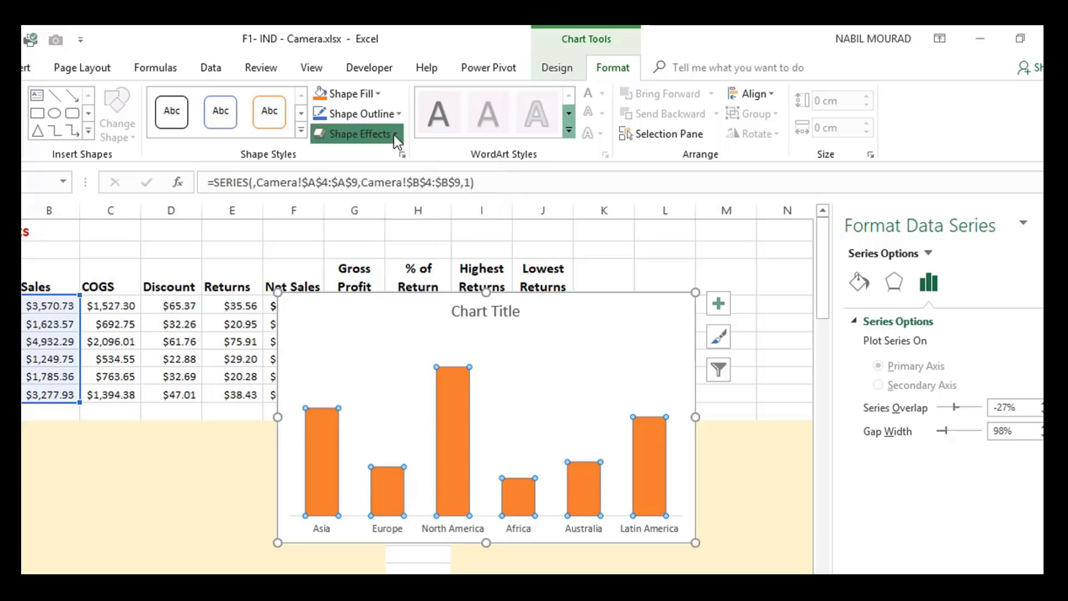
pyautogui.moveTo(367, 356)
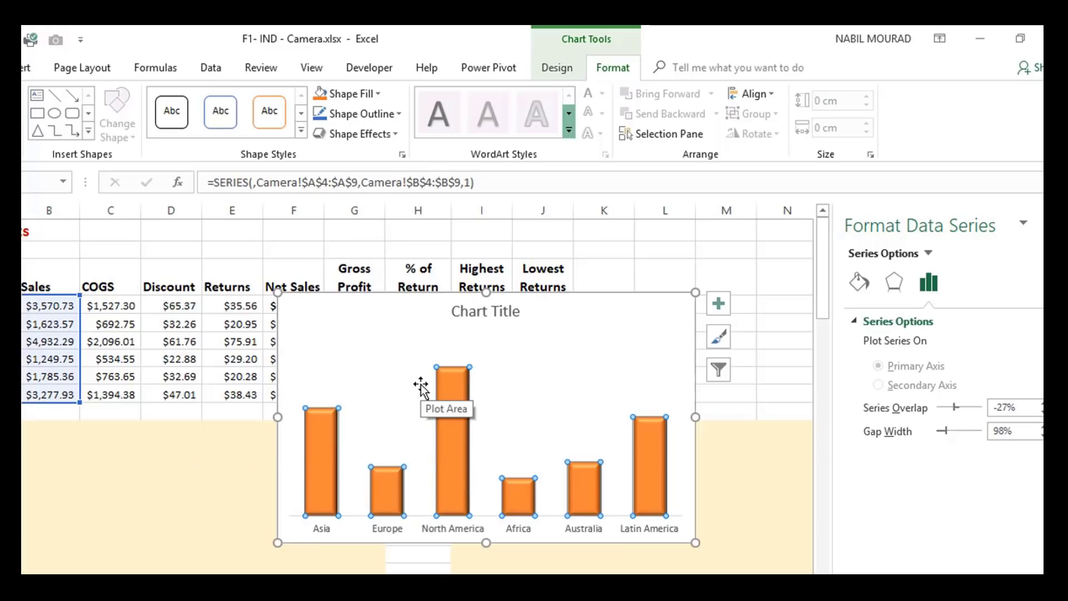
# Step: Add data labels to the sales columns and open their detailed formatting options
pyautogui.click(717, 316)
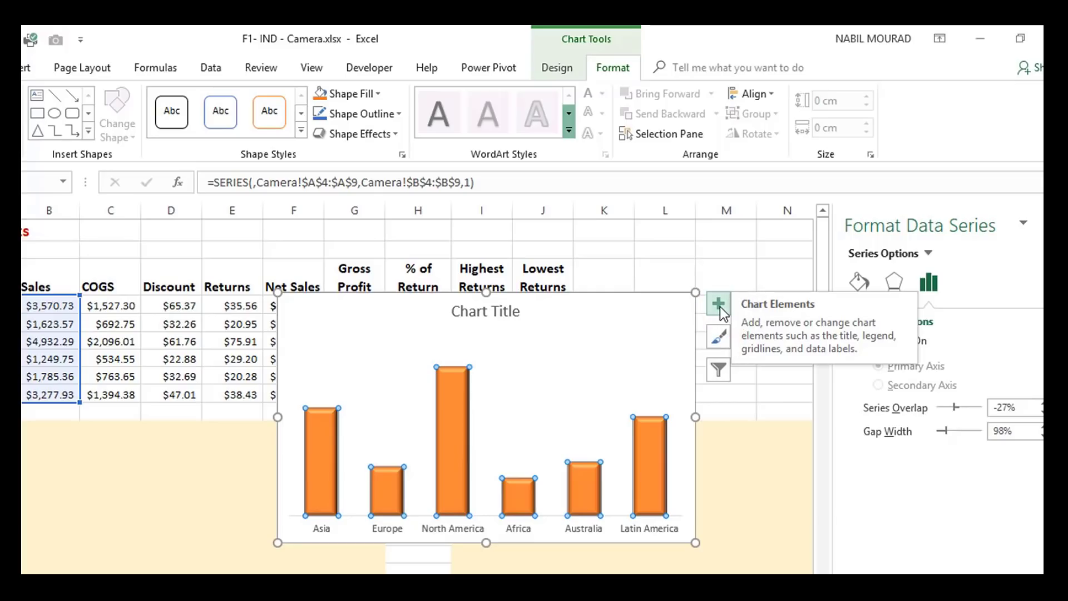
pyautogui.click(719, 304)
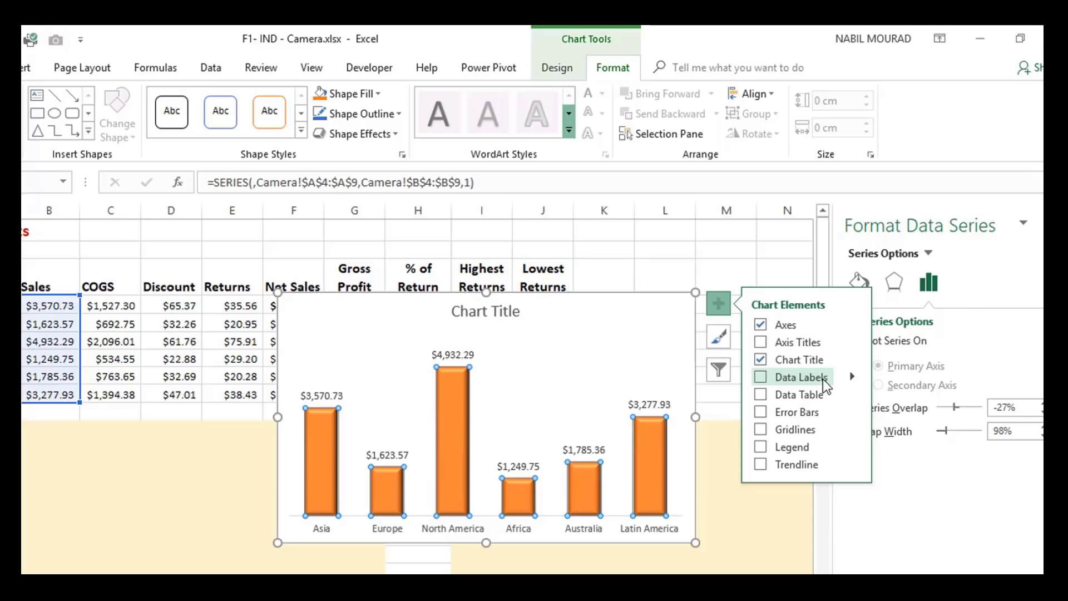
pyautogui.click(853, 377)
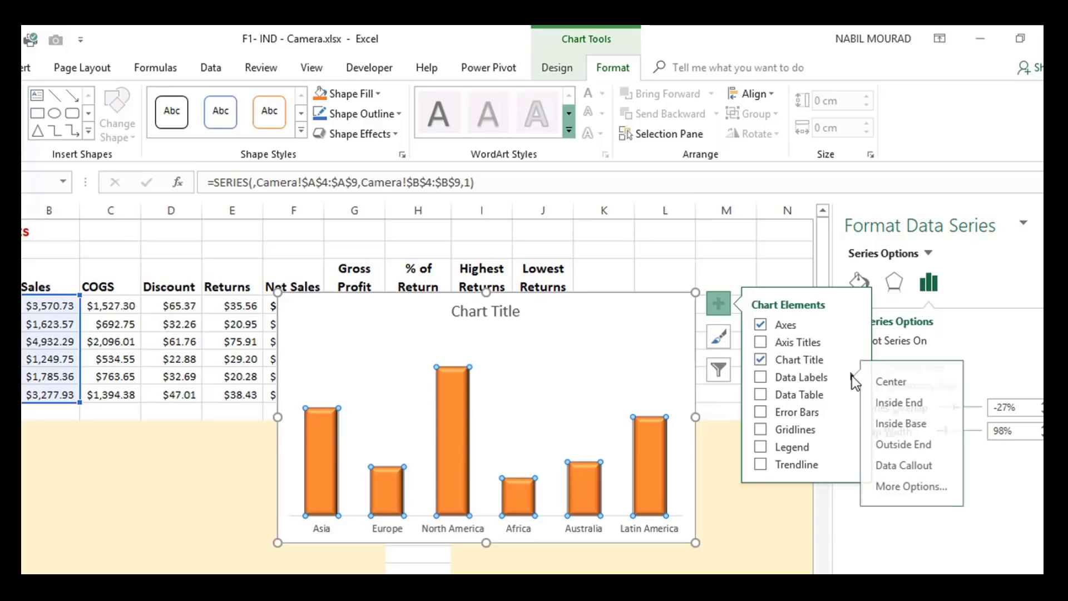
pyautogui.click(919, 486)
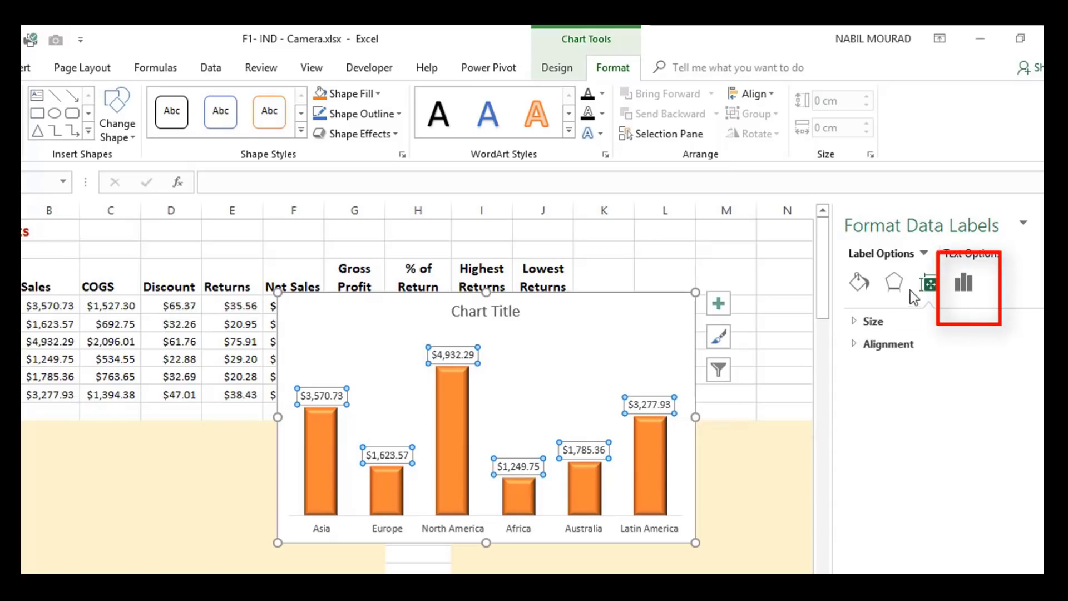
# Step: Format the data labels' numbers as Currency with 0 decimal places and the $ symbol
pyautogui.click(966, 280)
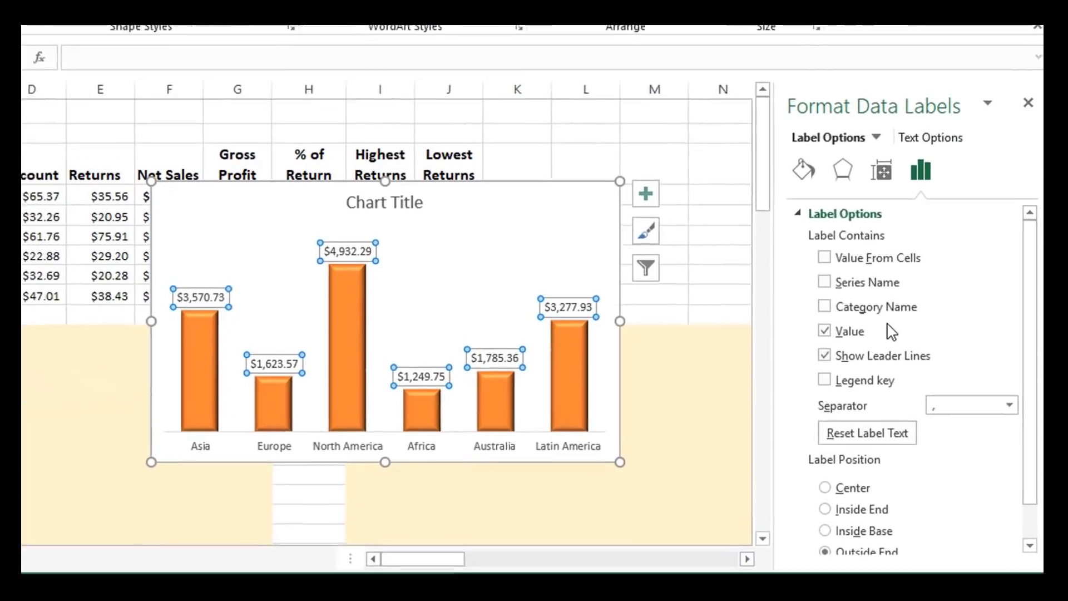
pyautogui.scroll(-2, 940, 427)
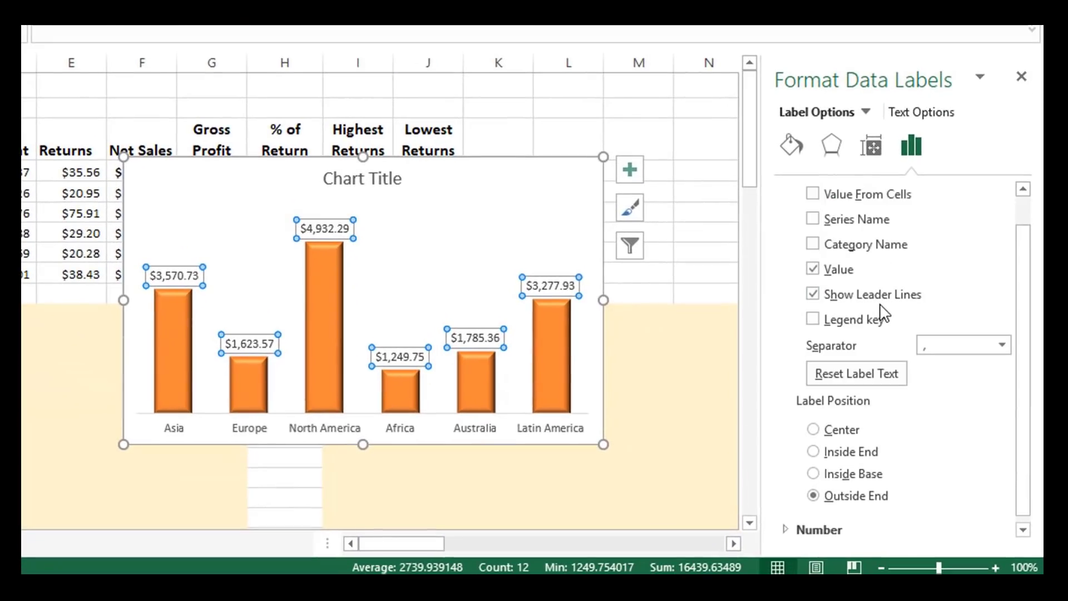
pyautogui.click(790, 533)
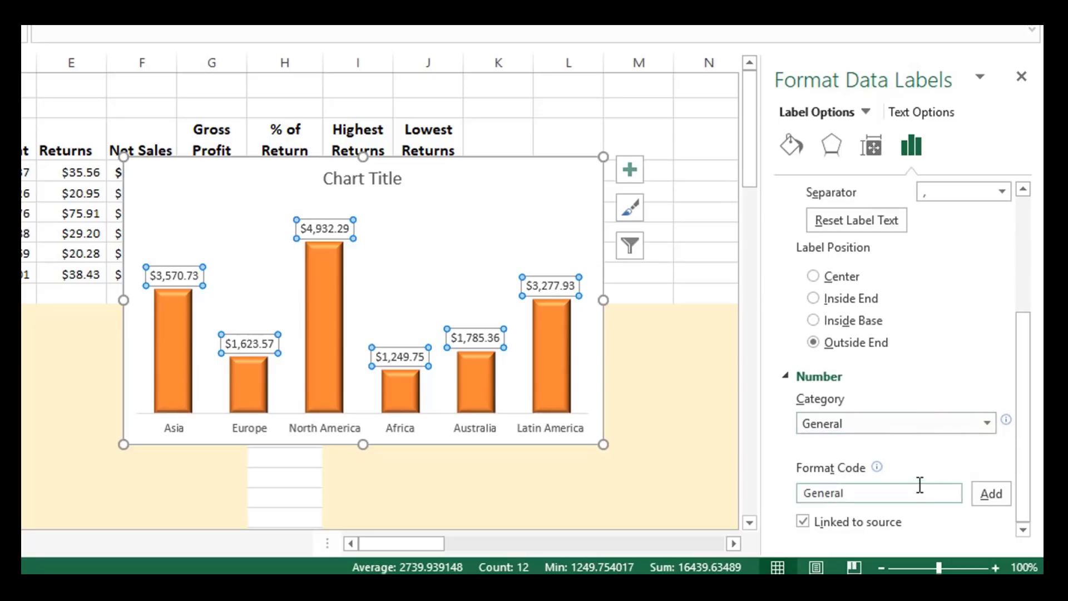
pyautogui.click(987, 424)
pyautogui.click(862, 230)
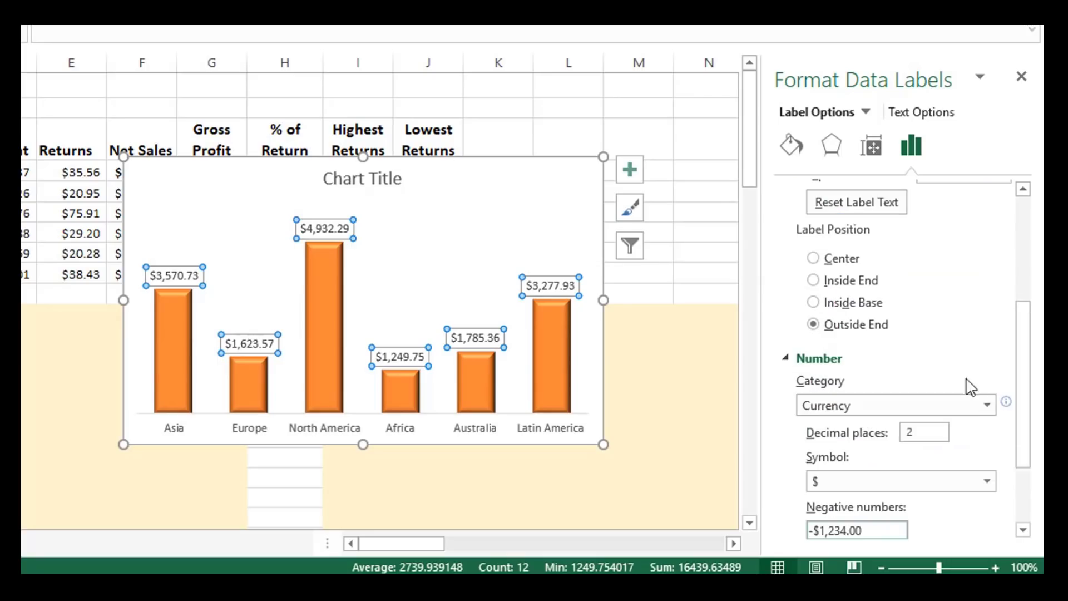
pyautogui.moveTo(929, 436); pyautogui.dragTo(885, 443)
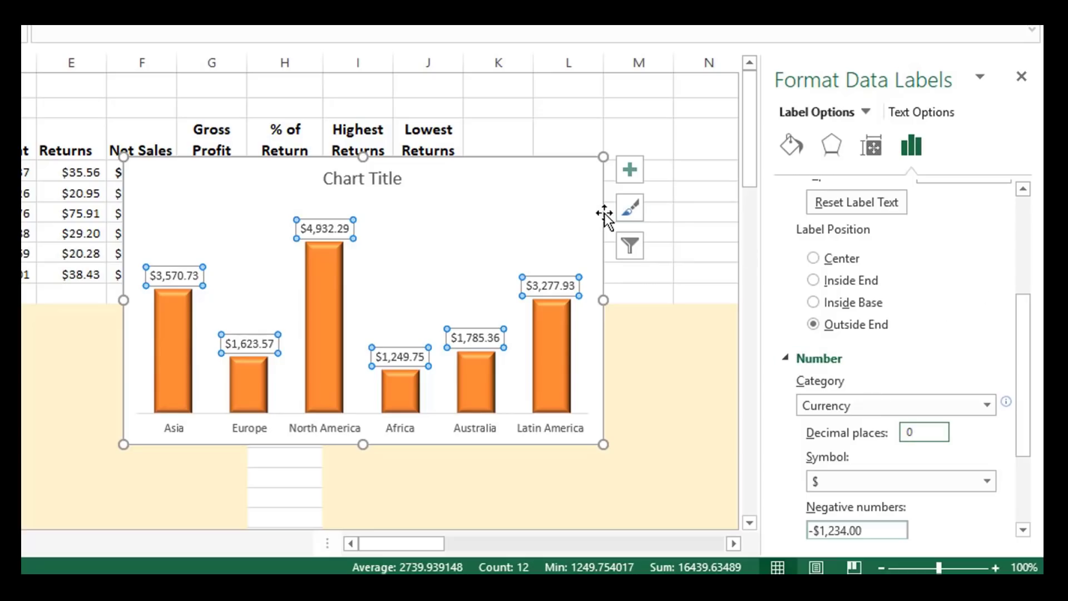
pyautogui.click(542, 281)
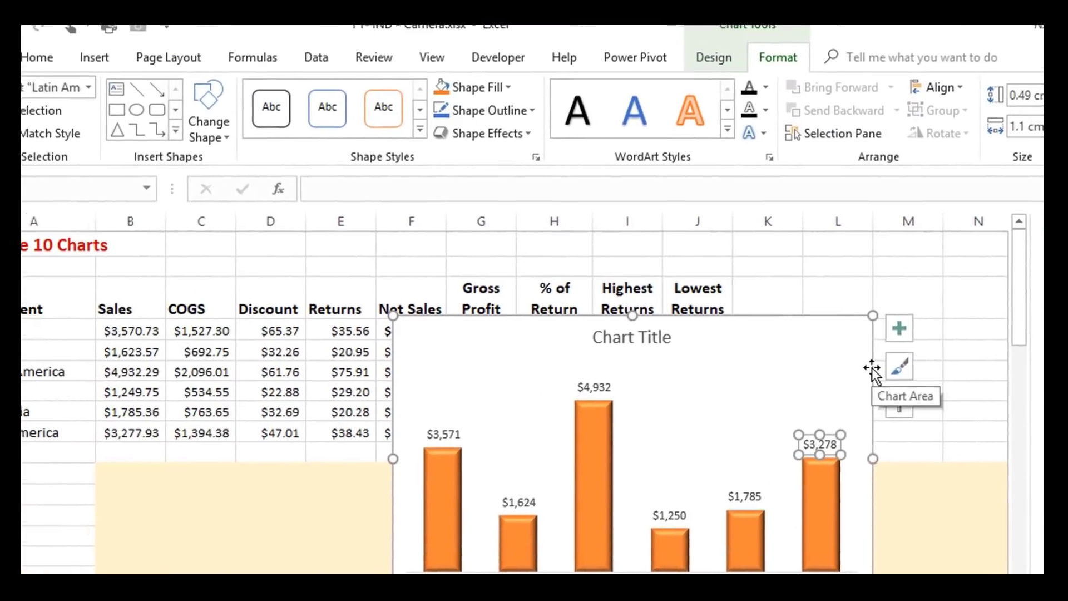
# Step: Make all data labels bold at font size 10 and make the category axis labels bold
pyautogui.click(690, 268)
pyautogui.click(852, 461)
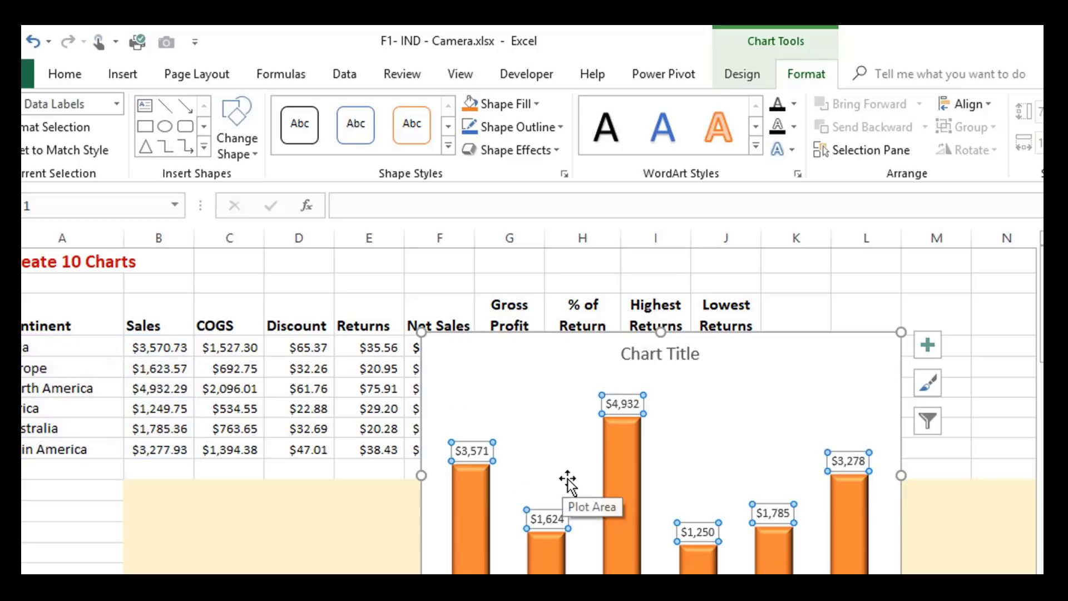
pyautogui.click(58, 75)
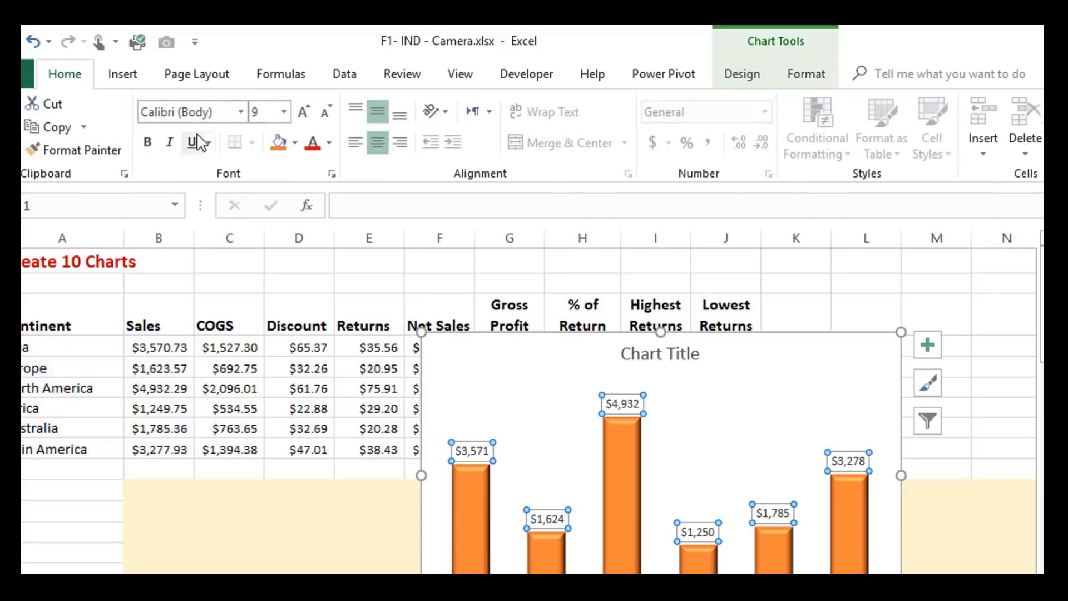
pyautogui.click(303, 112)
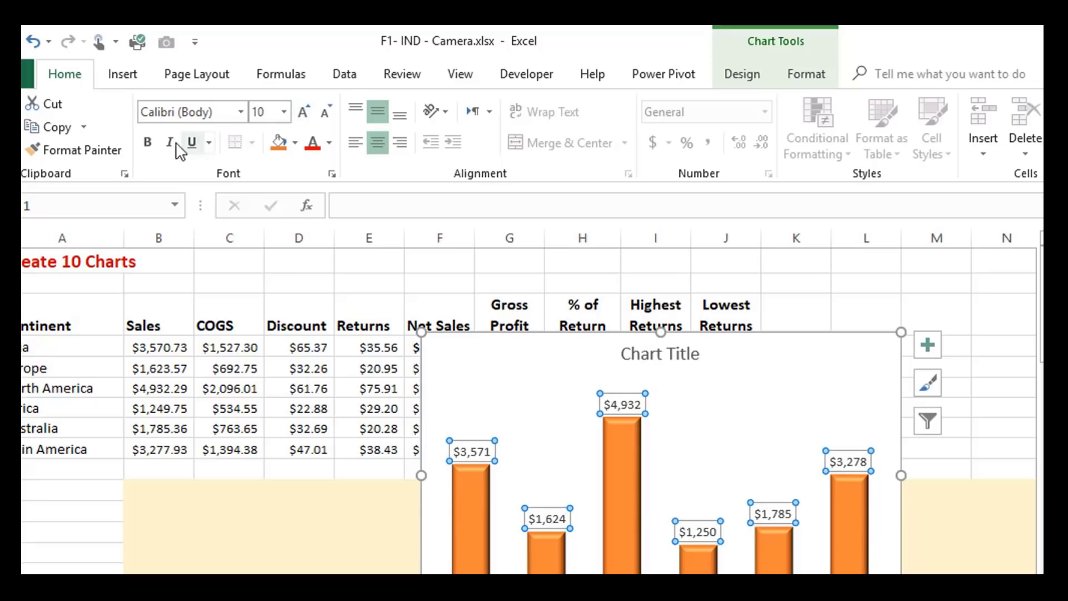
pyautogui.click(148, 144)
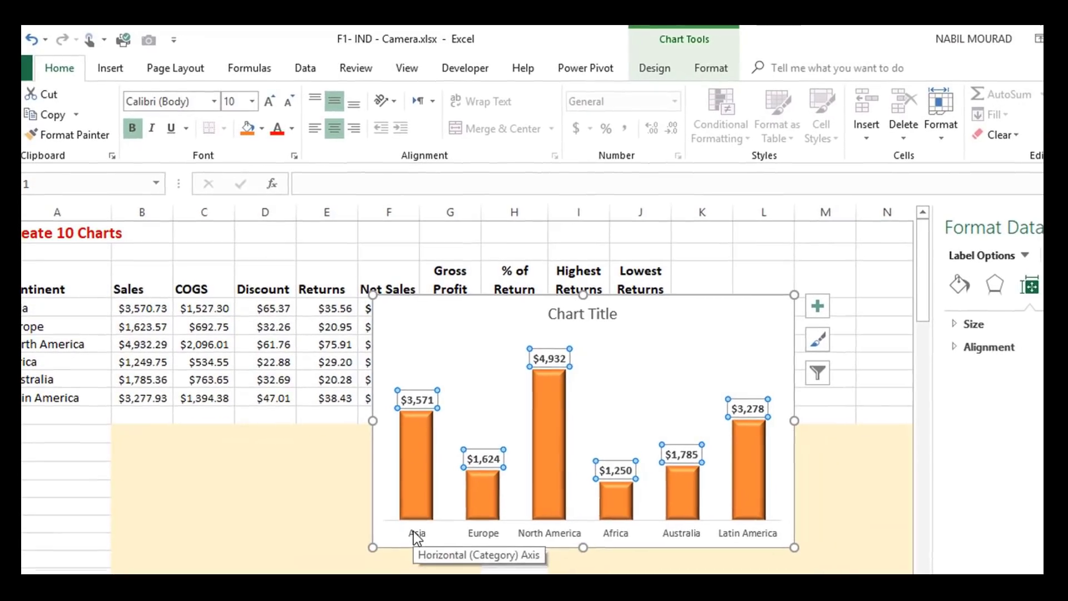
pyautogui.click(472, 599)
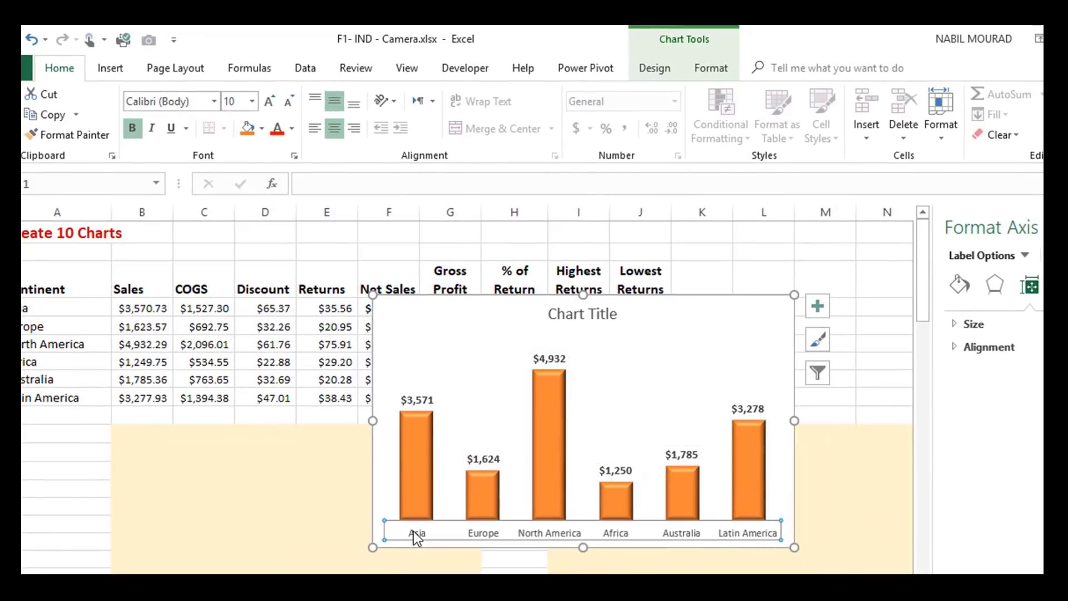
pyautogui.click(134, 131)
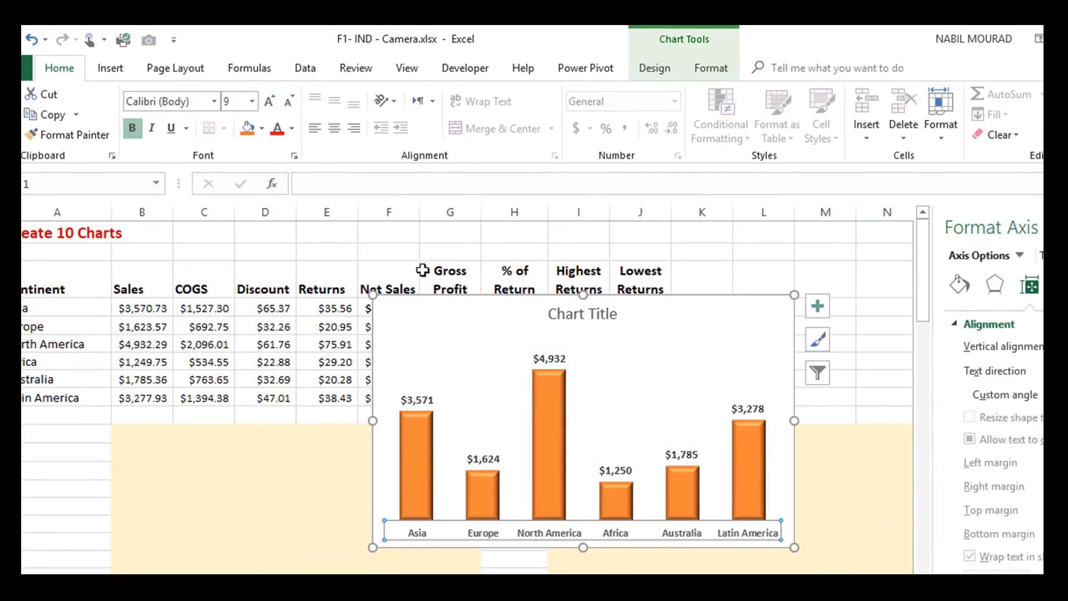
# Step: Change the chart title to "Sales by Continent"
pyautogui.click(576, 314)
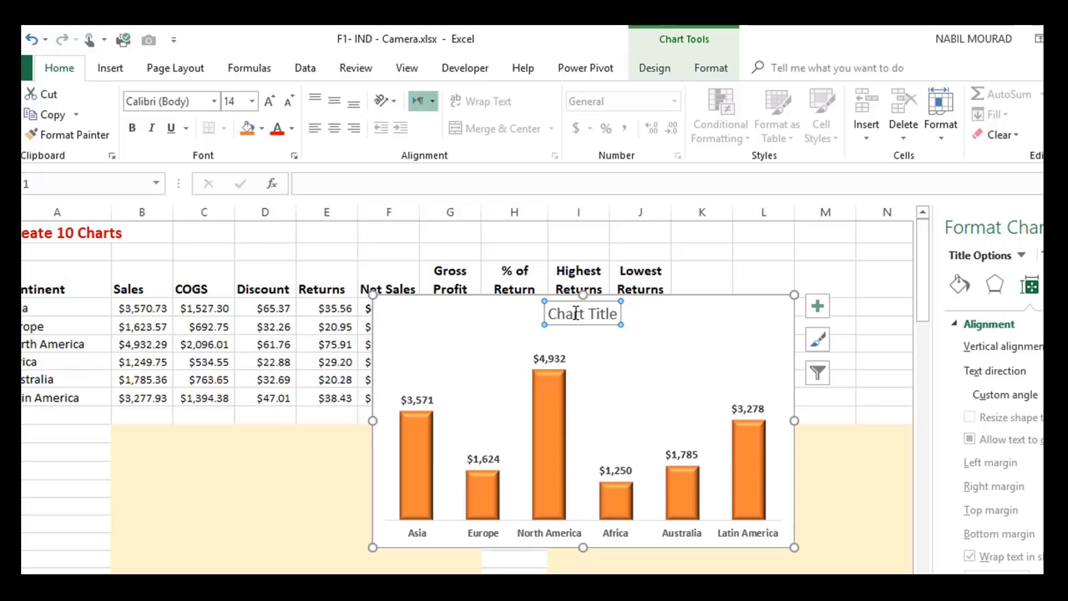
pyautogui.write('Sal')
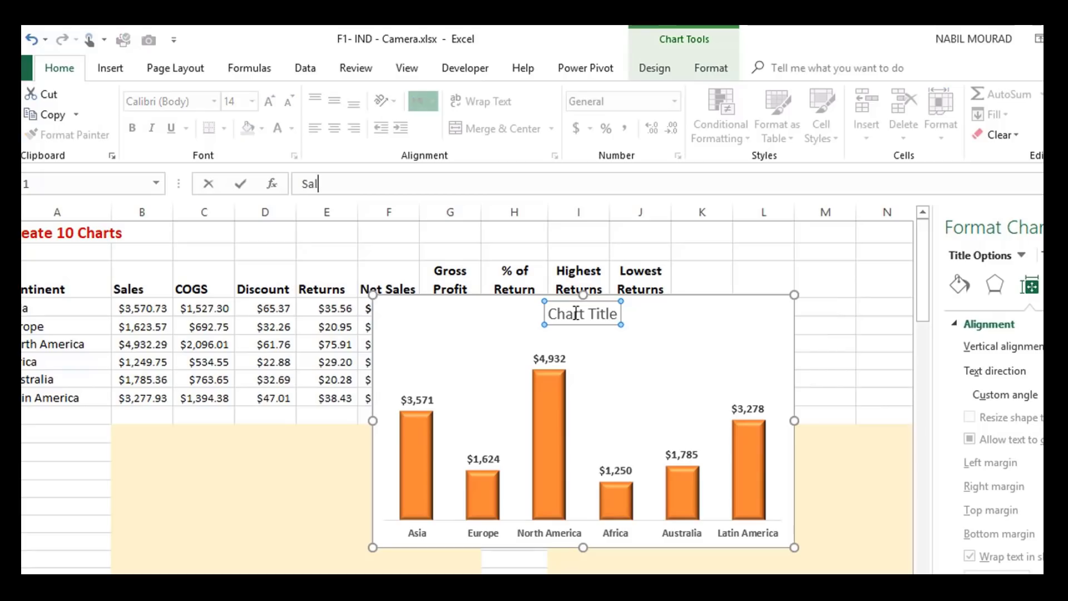
pyautogui.write('es by Continent')
pyautogui.press('Return')
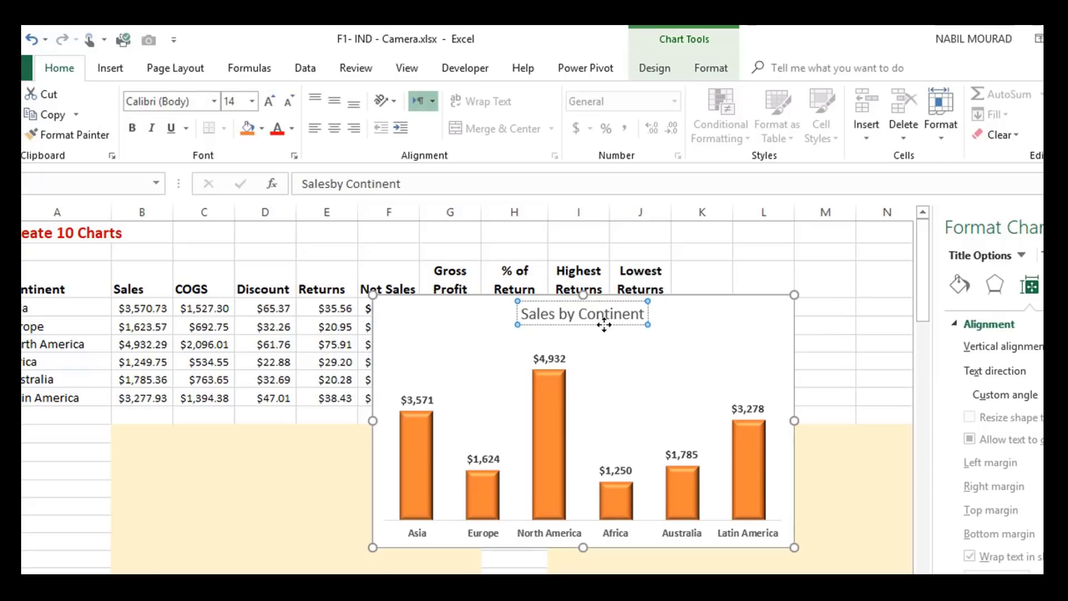
# Step: Make the chart title bold and colour its text dark blue
pyautogui.click(559, 315)
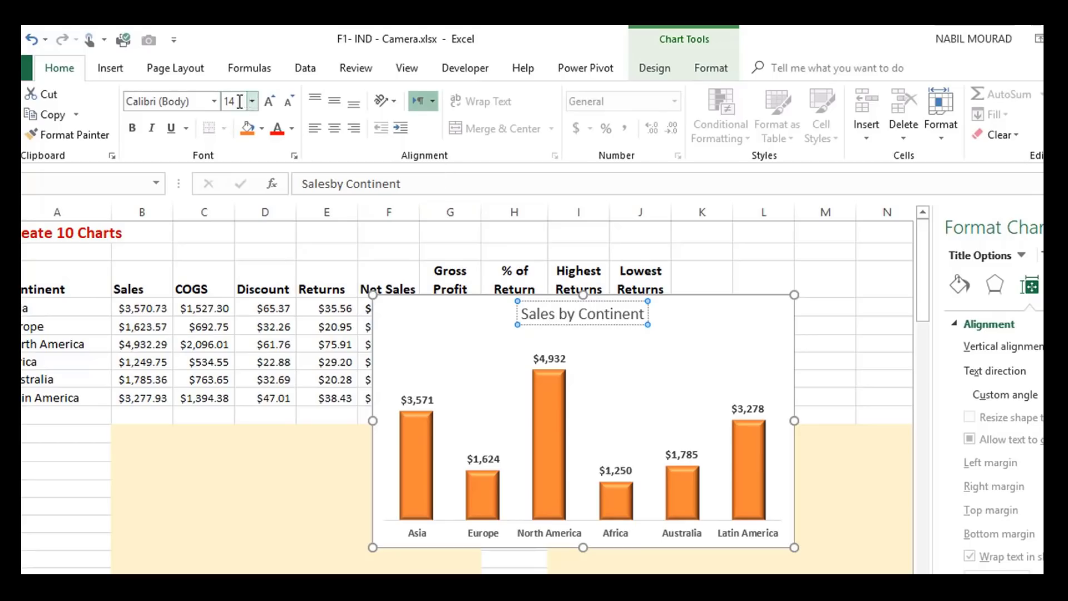
pyautogui.click(133, 130)
pyautogui.click(291, 129)
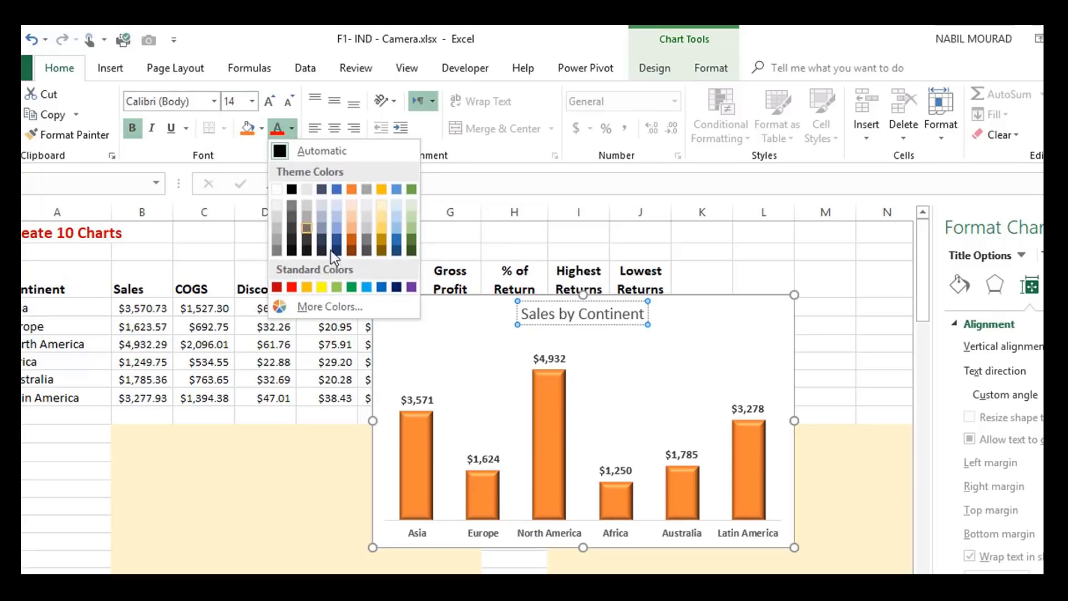
pyautogui.click(396, 287)
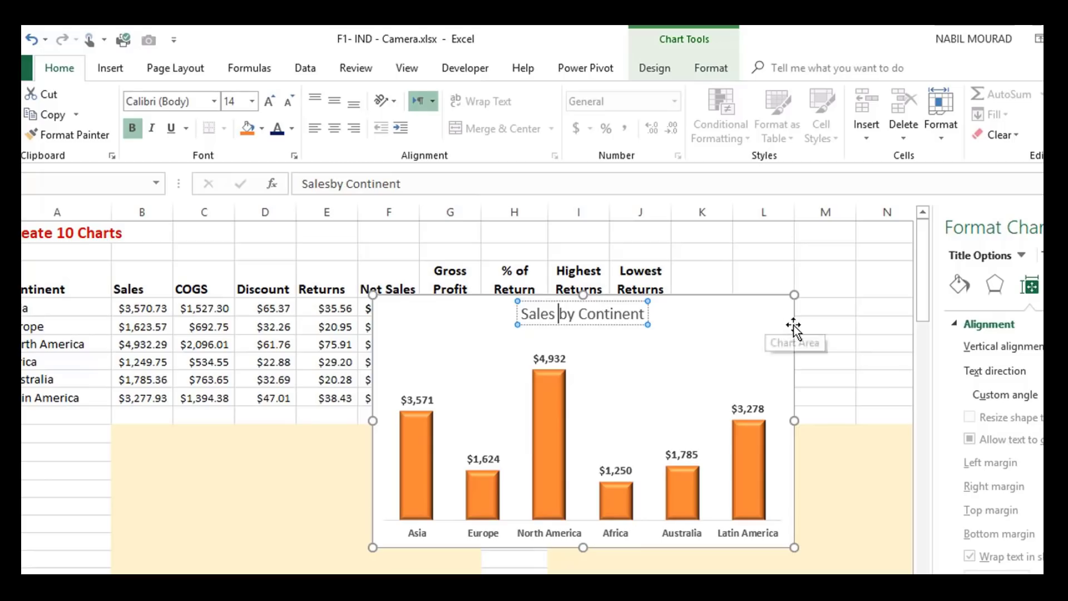
# Step: Give the chart area a black outline with a weight of 1½ pt
pyautogui.click(787, 363)
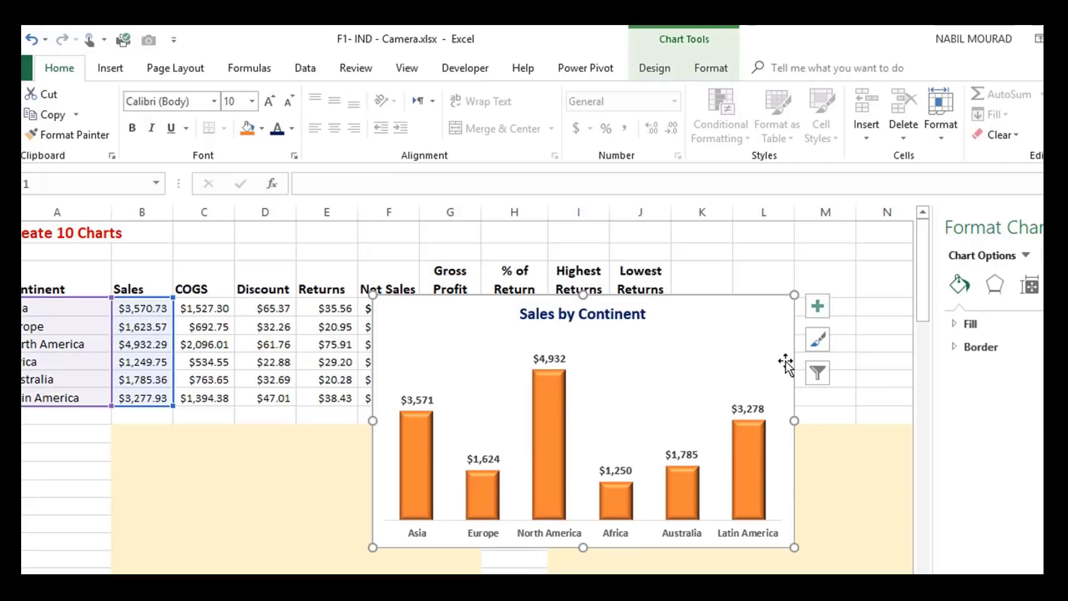
pyautogui.click(718, 69)
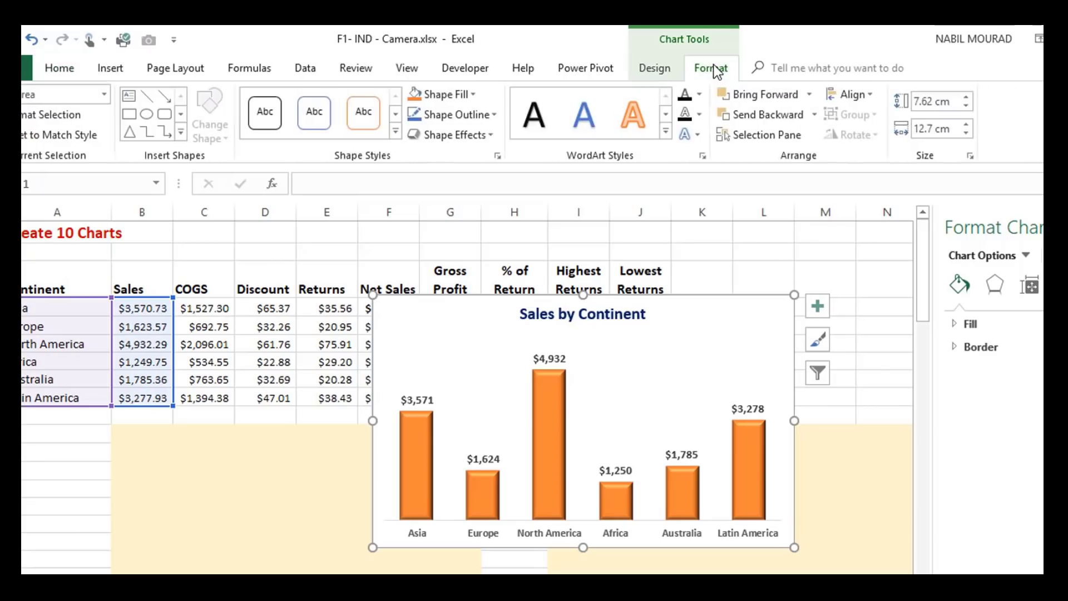
pyautogui.click(493, 116)
pyautogui.click(431, 175)
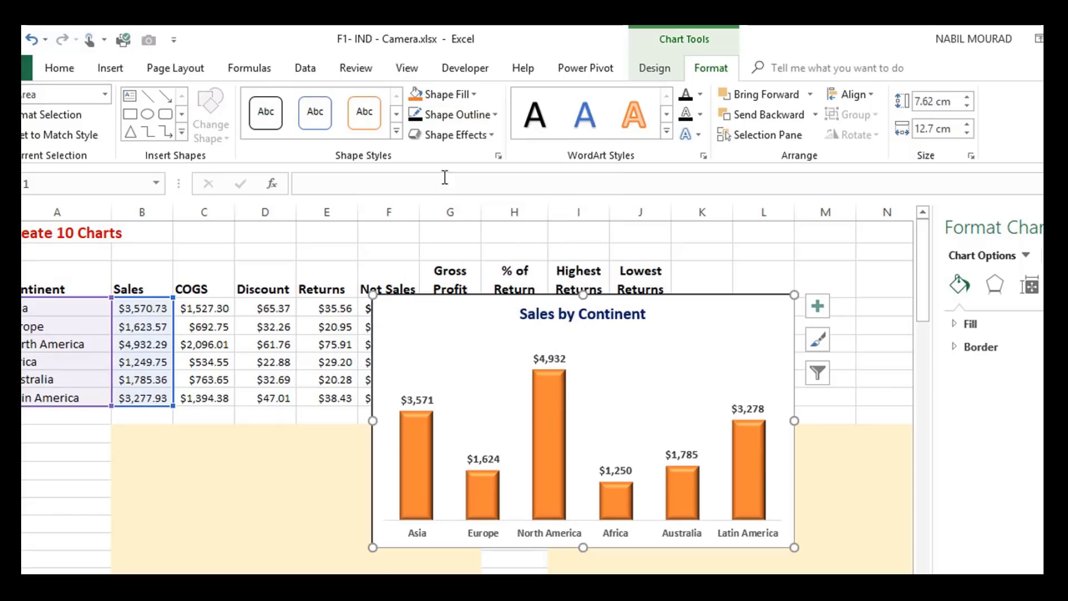
pyautogui.click(450, 118)
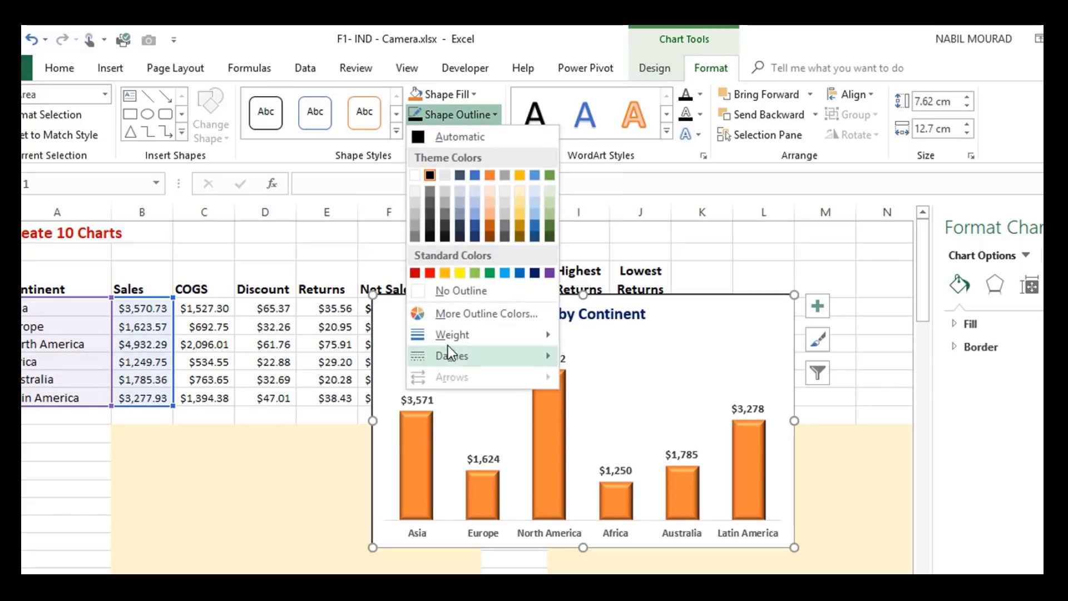
pyautogui.moveTo(478, 339)
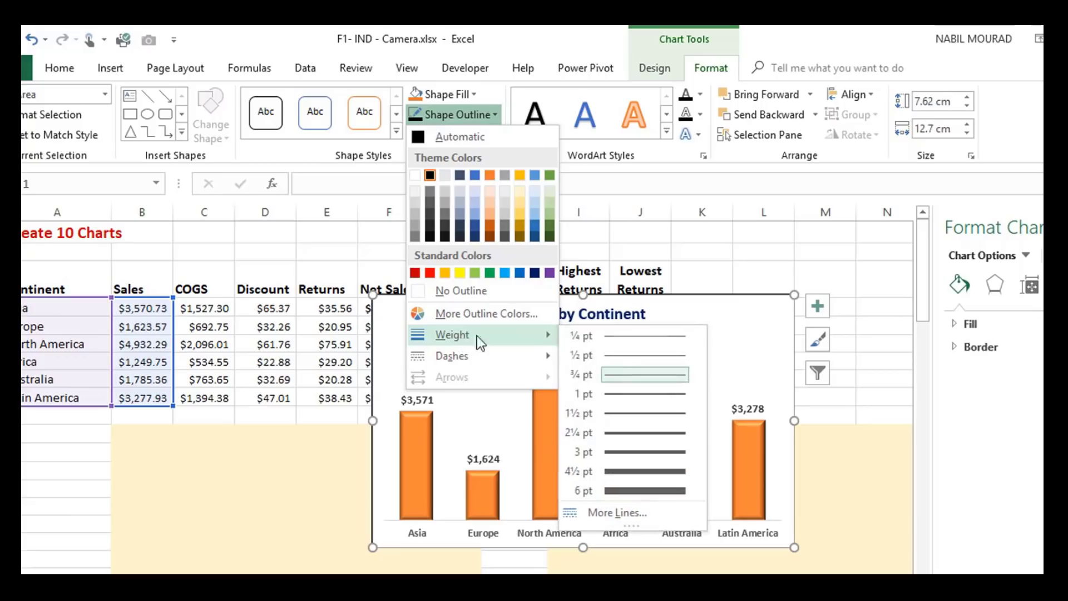
pyautogui.click(635, 413)
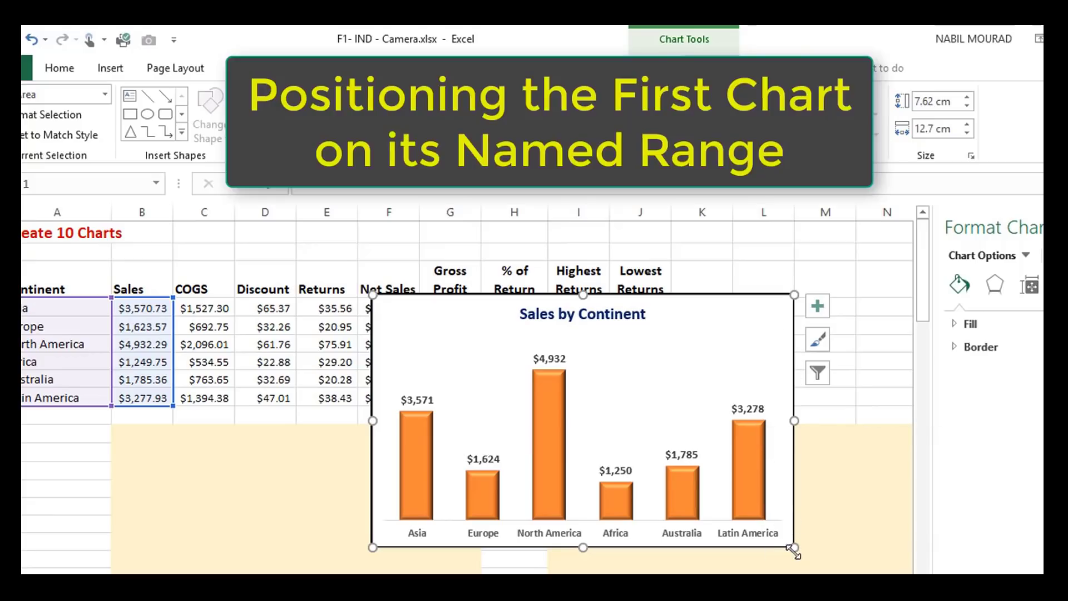
# Step: Shrink the chart to about 6.52 cm by 11.3 cm and snap its upper-left corner to cell B11 on the first yellow range
pyautogui.moveTo(794, 550); pyautogui.dragTo(748, 512)
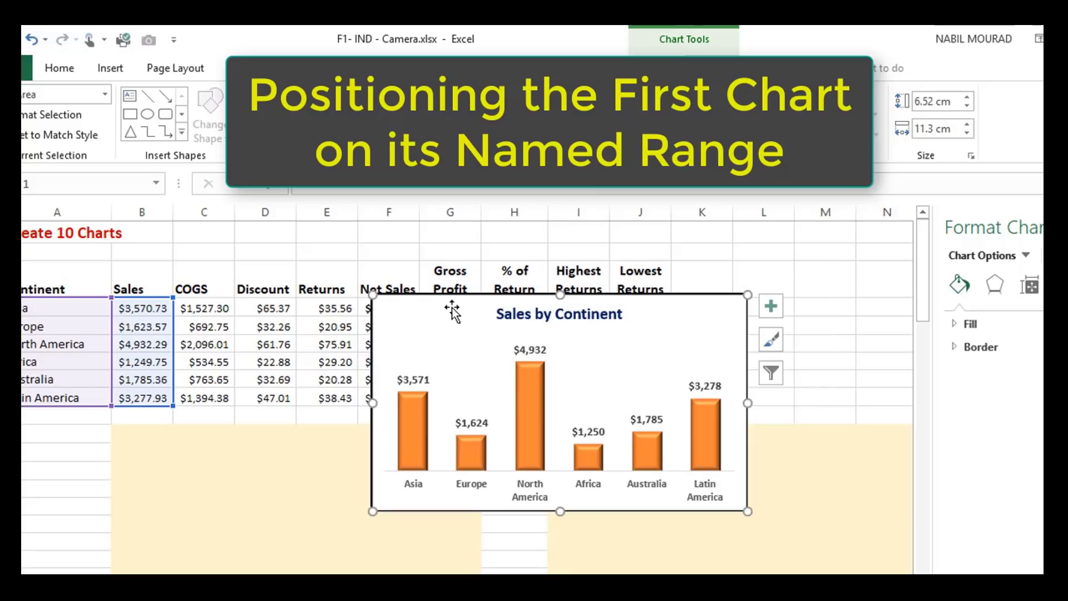
pyautogui.moveTo(452, 309); pyautogui.dragTo(203, 447)
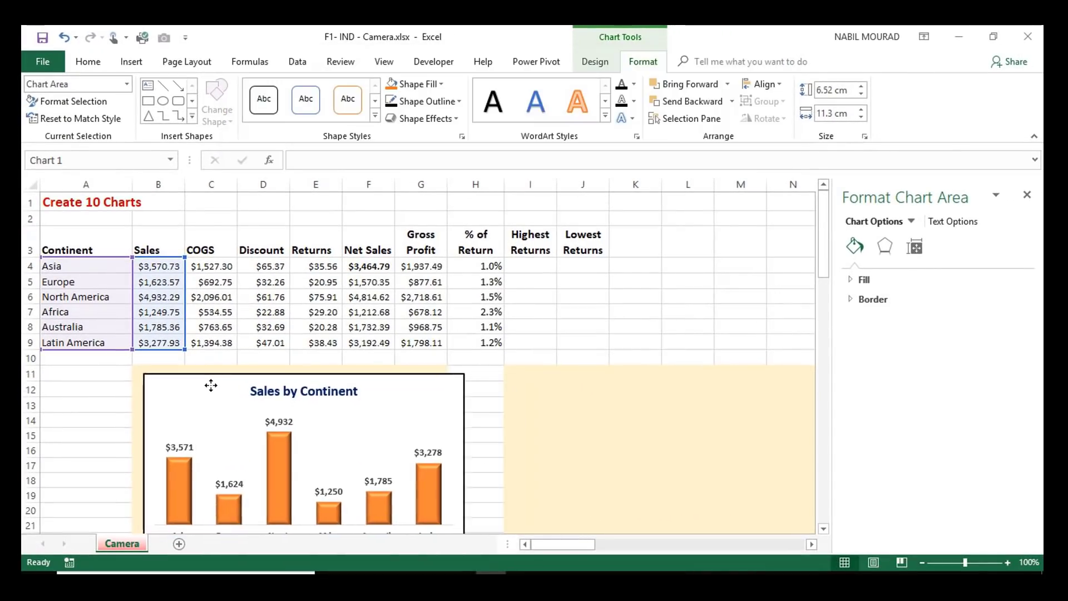
pyautogui.moveTo(211, 385); pyautogui.dragTo(209, 385)
pyautogui.press('alt')
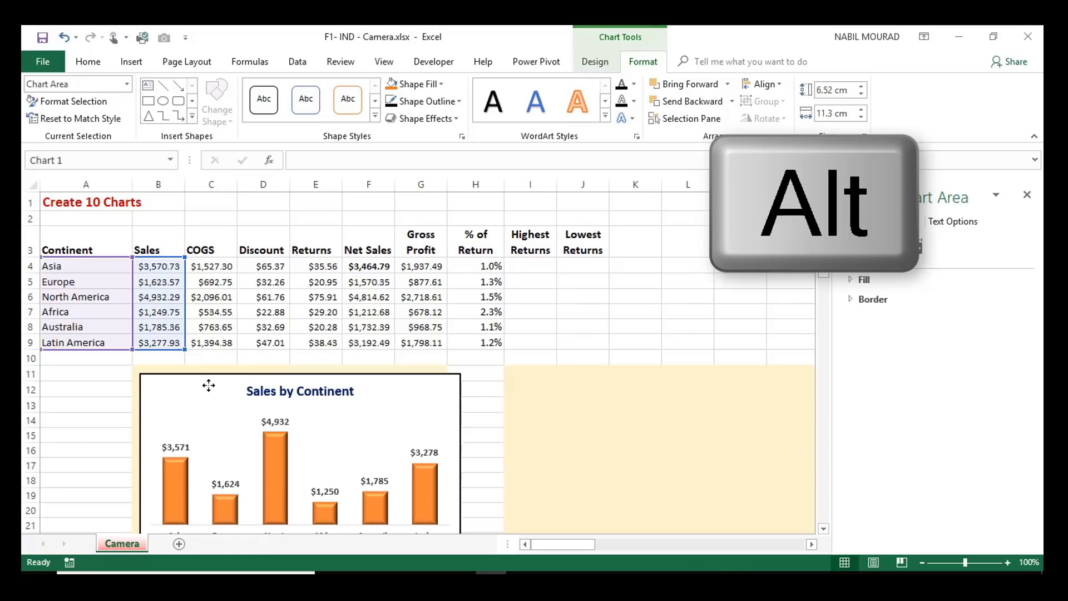
pyautogui.moveTo(209, 385); pyautogui.dragTo(207, 377)
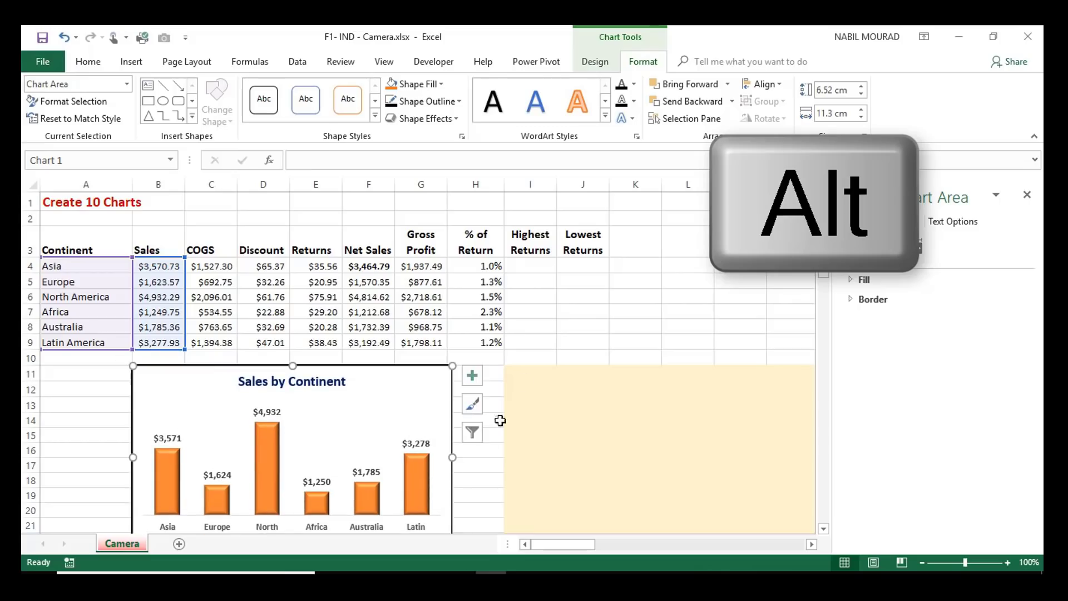
# Step: Resize the chart to fill the yellow range B11:G23 exactly and close the chart area formatting options
pyautogui.scroll(-2, 548, 357)
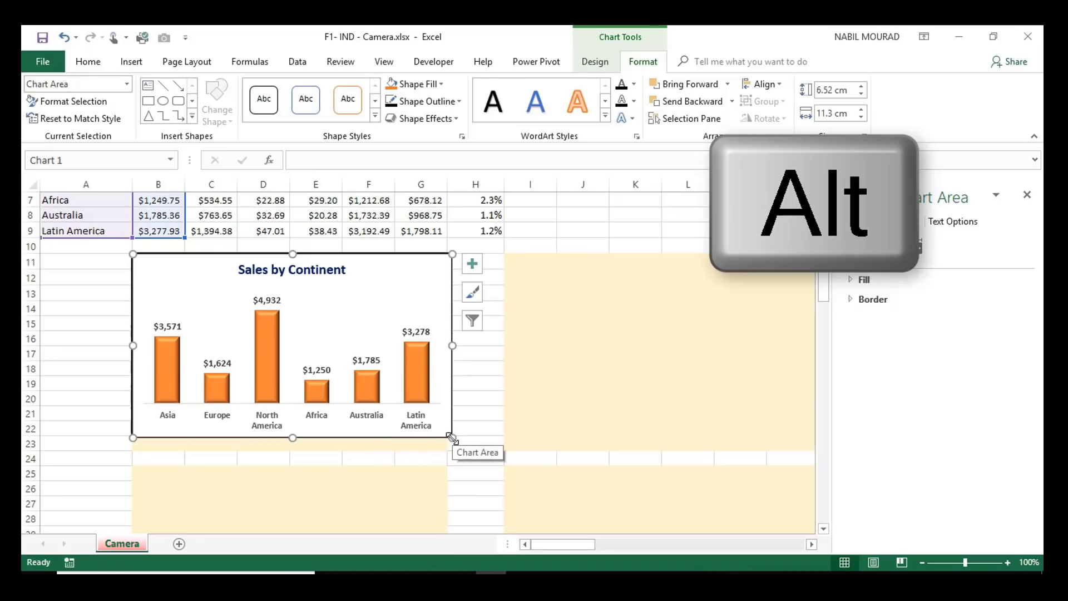
pyautogui.moveTo(452, 438)
pyautogui.mouseDown()
pyautogui.moveTo(432, 437)
pyautogui.moveTo(446, 452)
pyautogui.mouseUp()
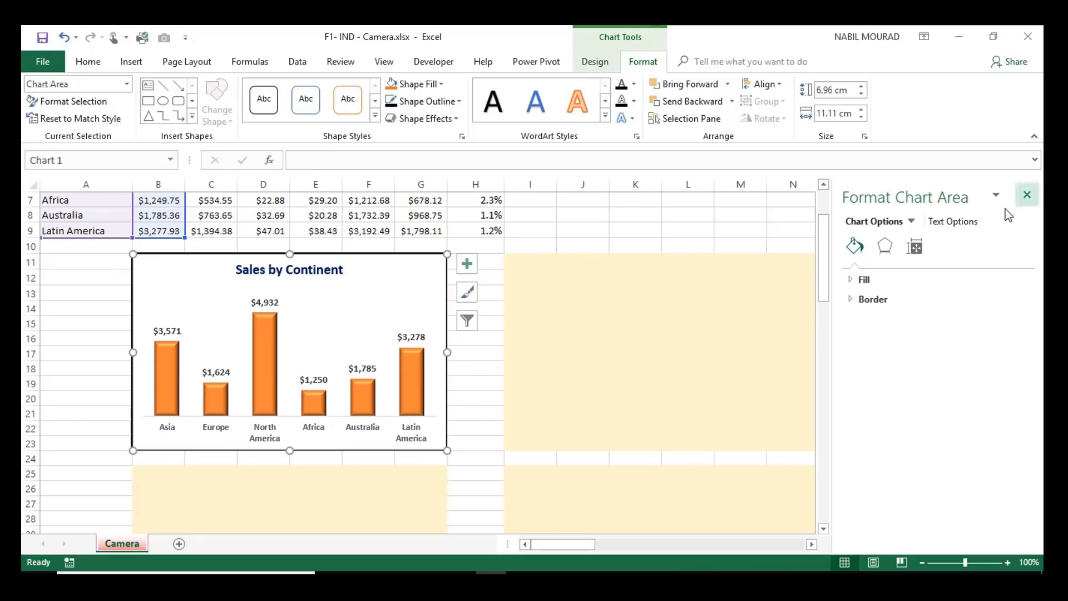
pyautogui.click(1026, 198)
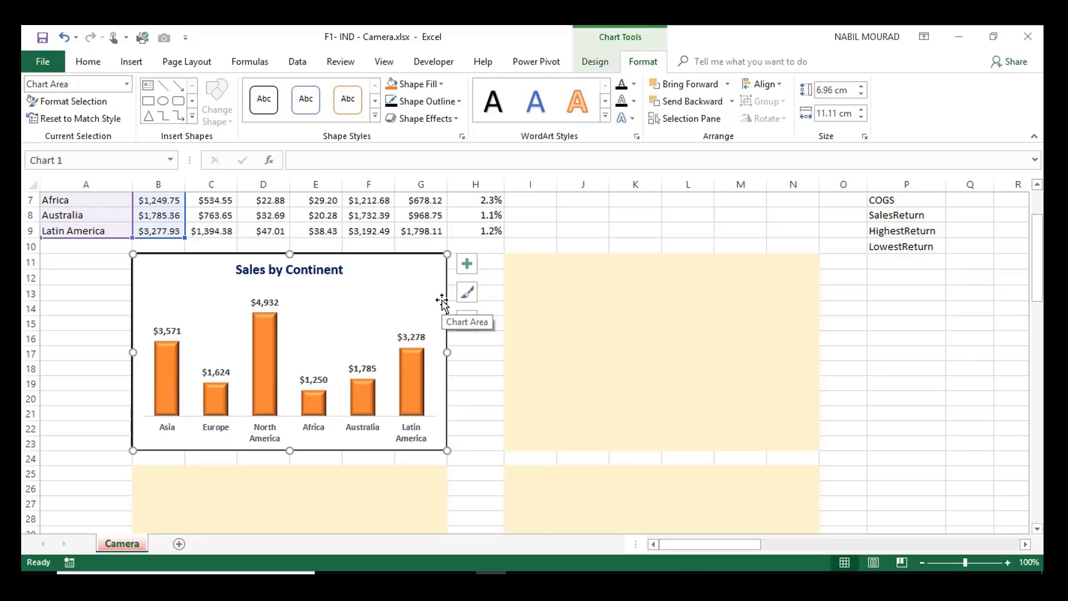
# Step: Paste a copy of the Sales by Continent column chart at cell I11 and change the copy's chart type to Treemap
pyautogui.click(521, 264)
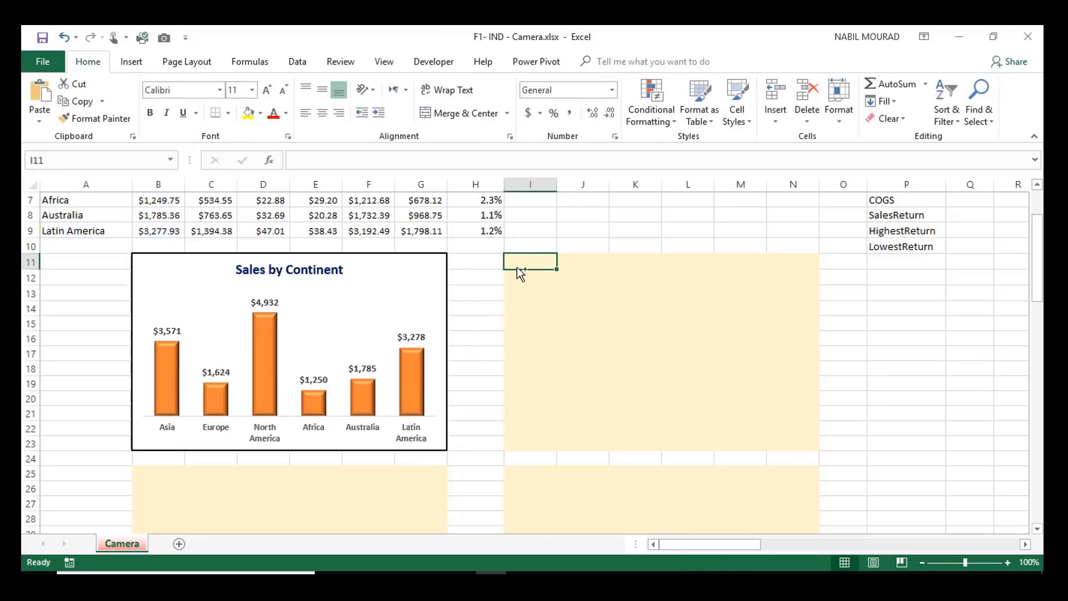
pyautogui.hotkey('ctrl', 'v')
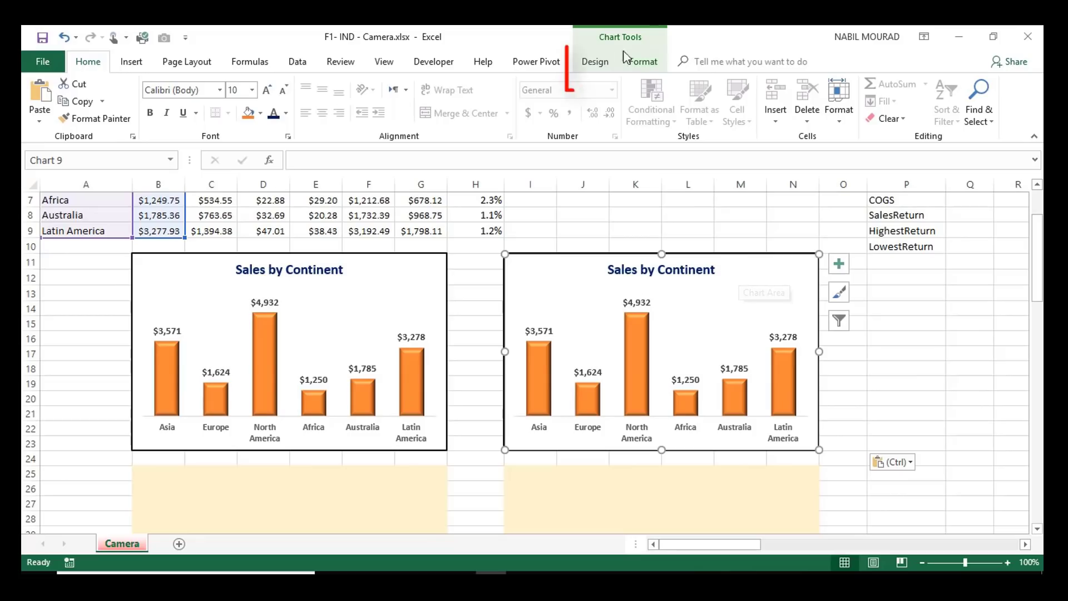
pyautogui.click(601, 67)
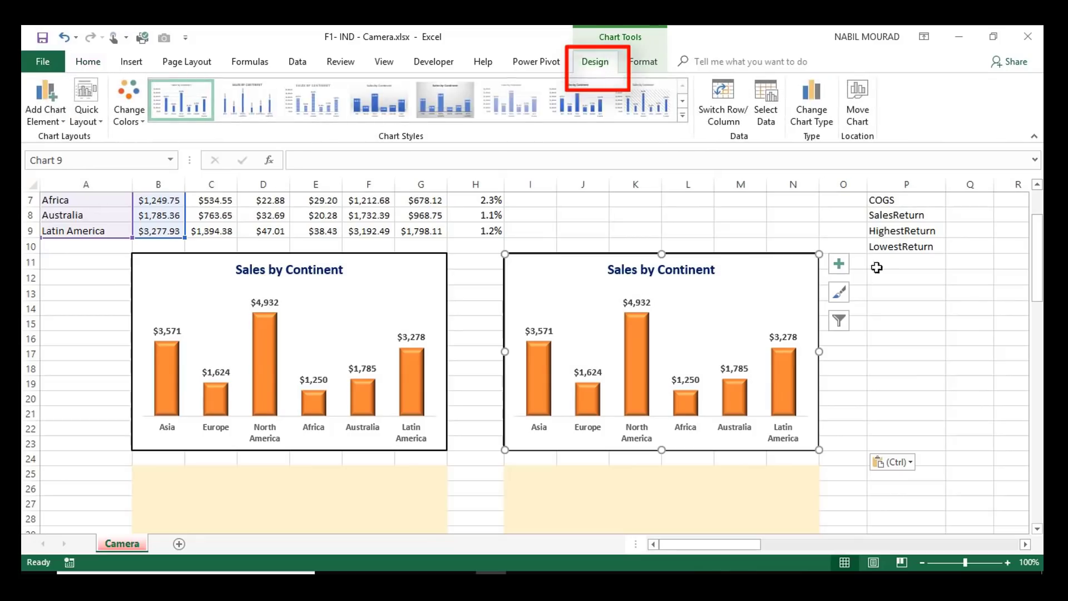
pyautogui.click(810, 118)
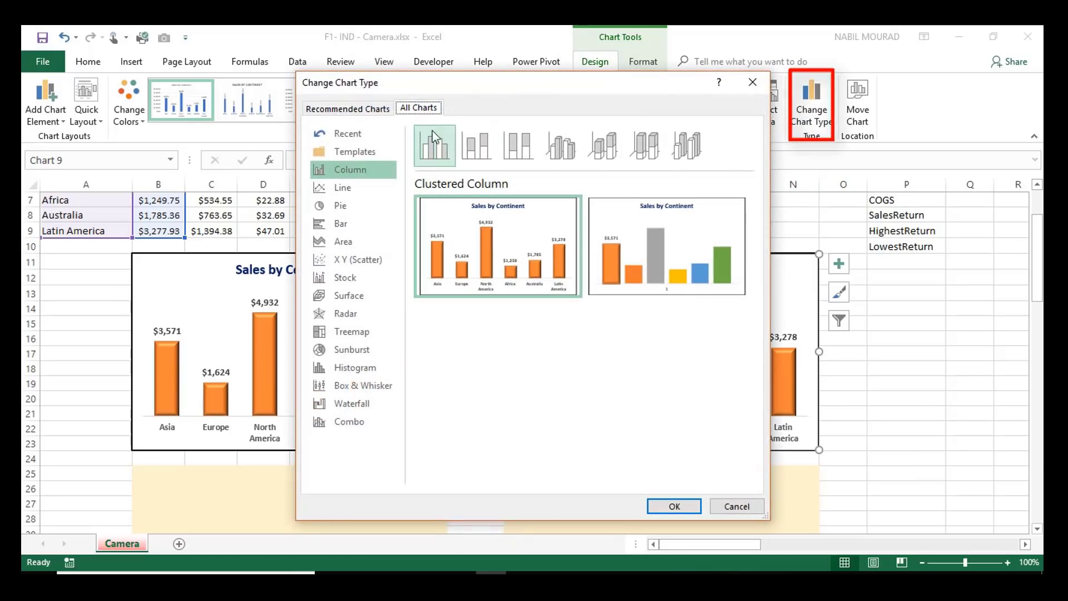
pyautogui.click(345, 336)
pyautogui.moveTo(516, 260)
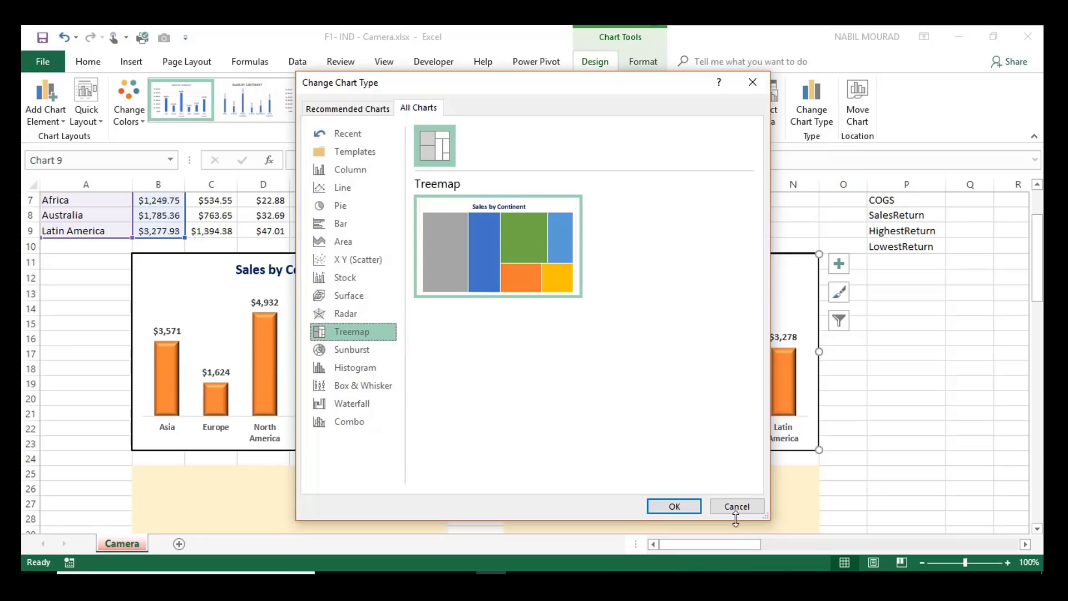
pyautogui.click(675, 507)
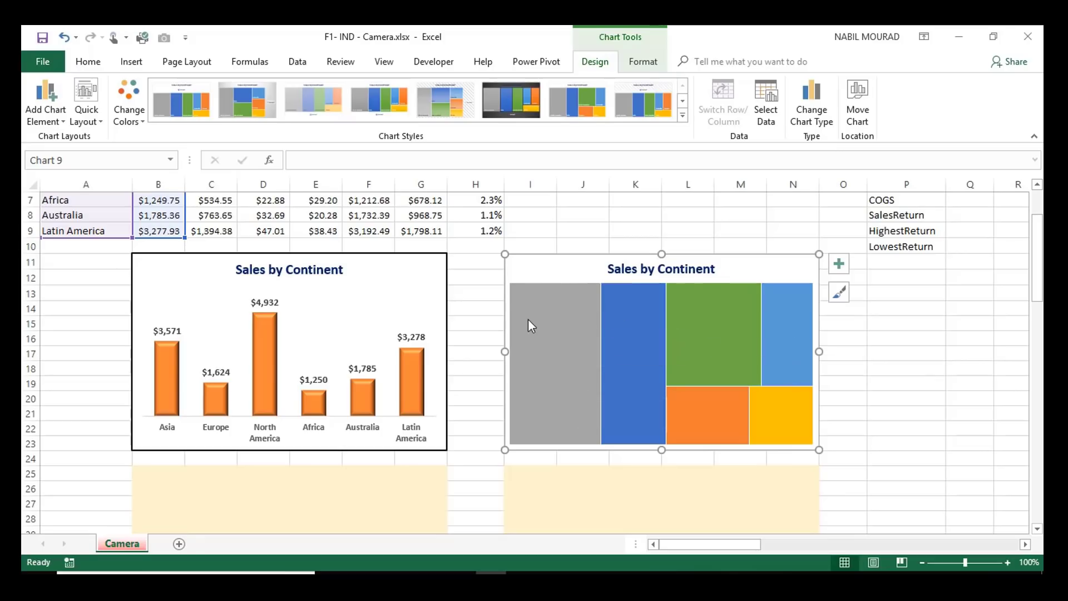
# Step: Add data labels to the treemap that show both the category name and the value, and close the label options
pyautogui.moveTo(569, 376)
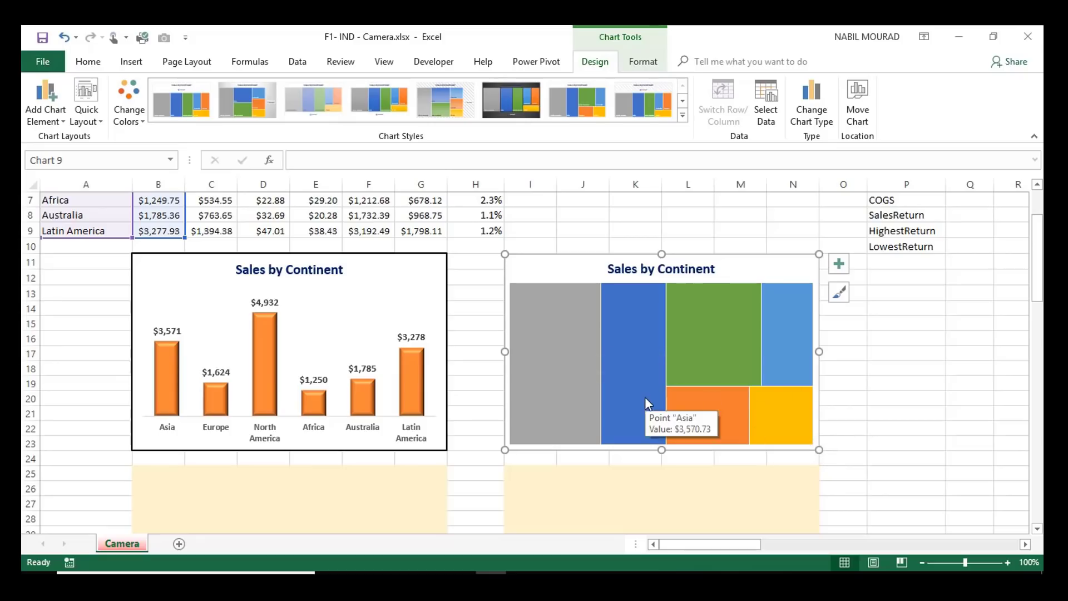
pyautogui.moveTo(786, 349)
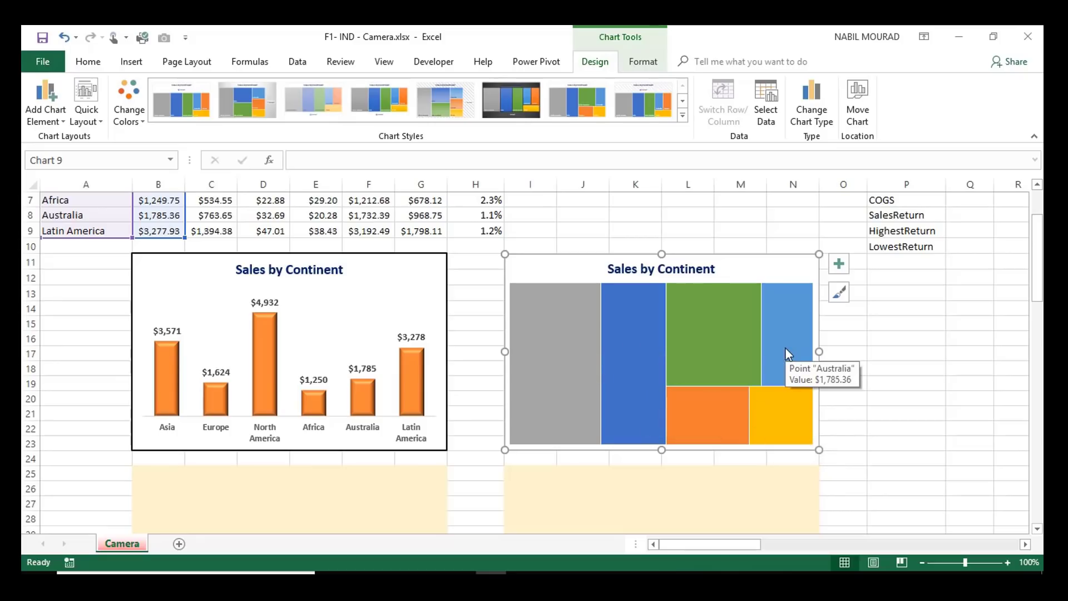
pyautogui.moveTo(533, 371)
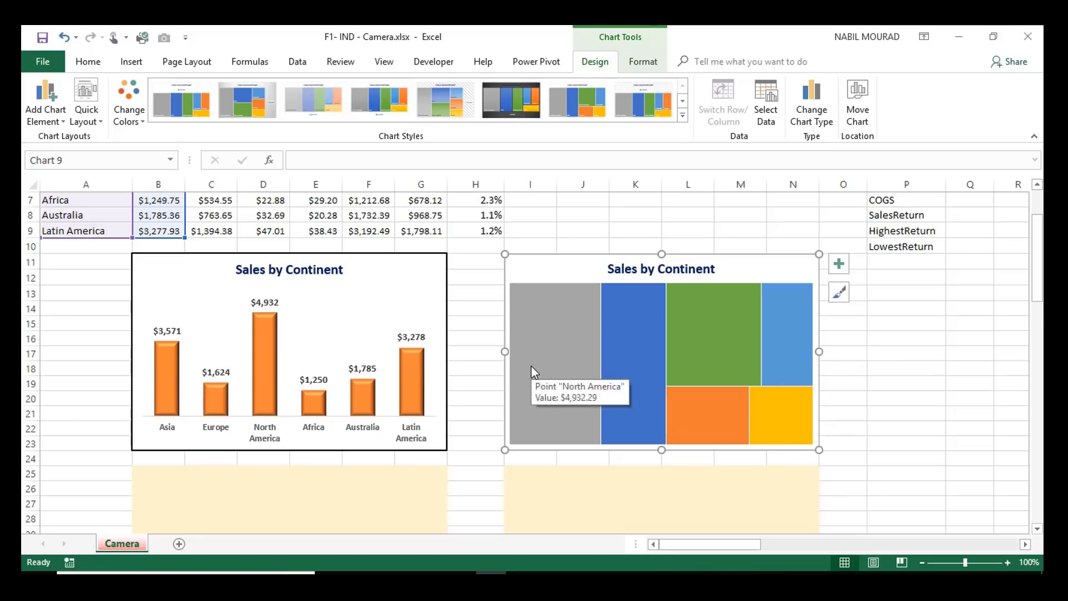
pyautogui.click(839, 268)
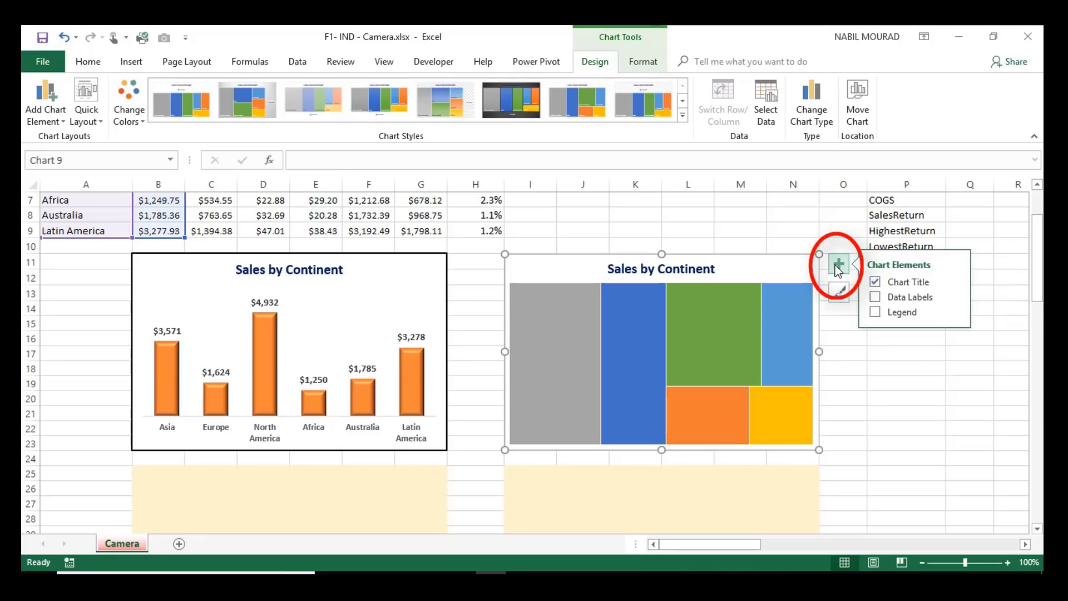
pyautogui.click(953, 296)
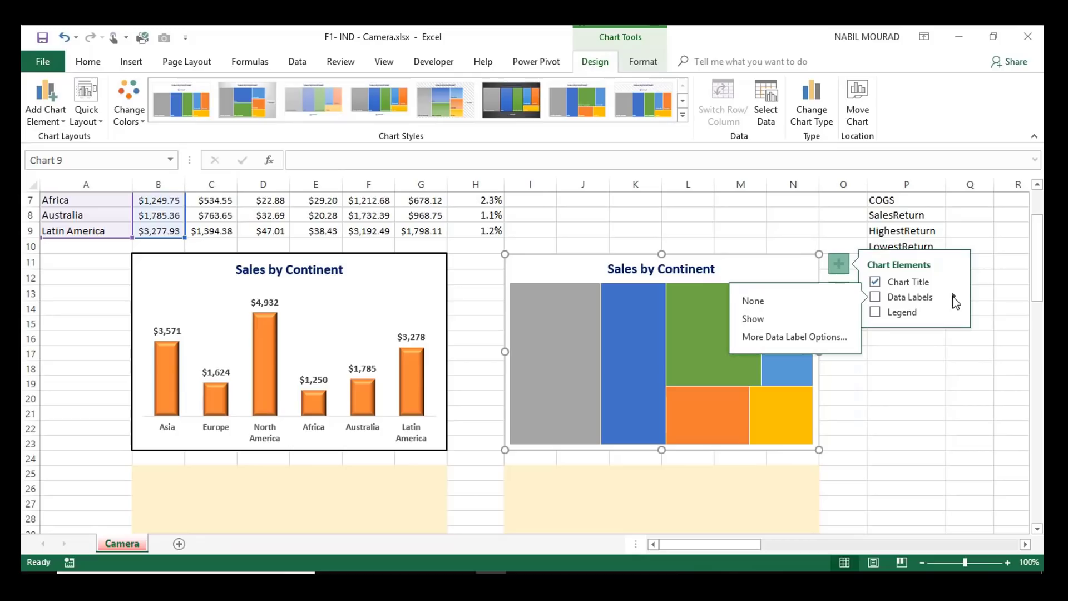
pyautogui.click(814, 342)
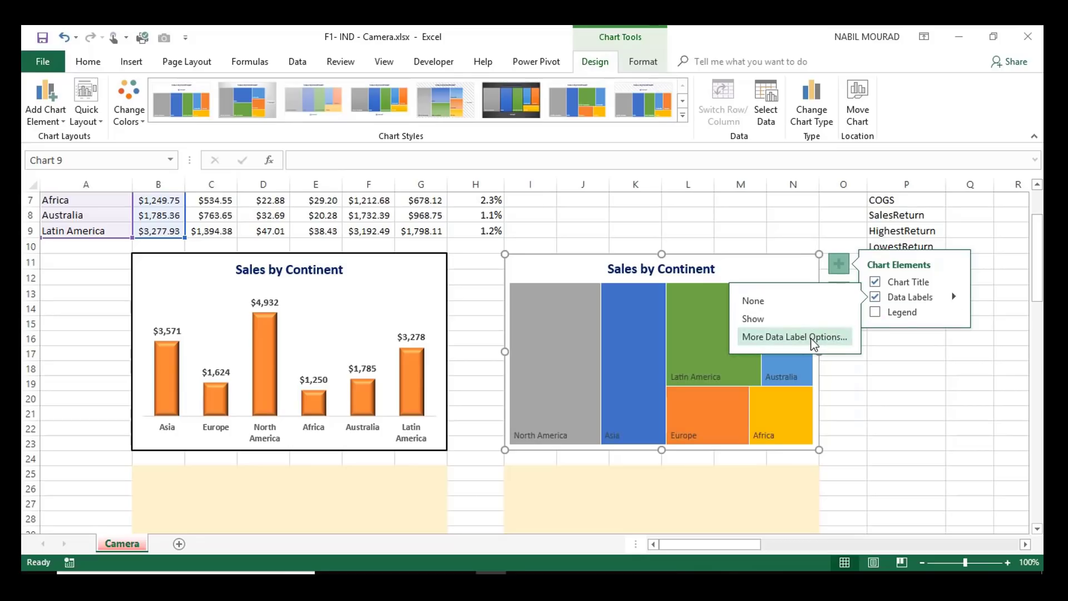
pyautogui.click(811, 338)
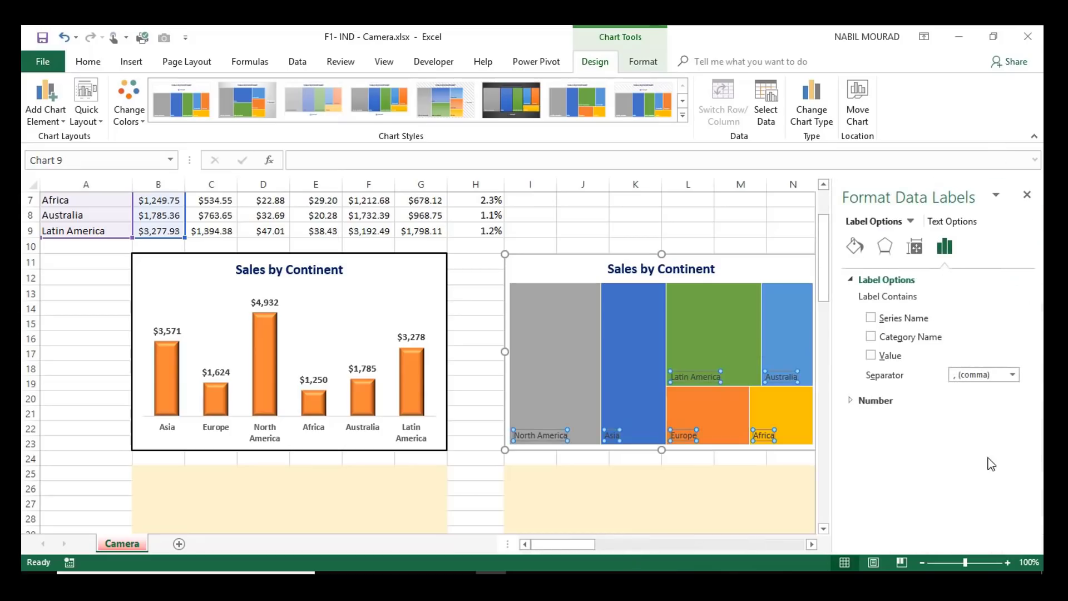
pyautogui.click(872, 336)
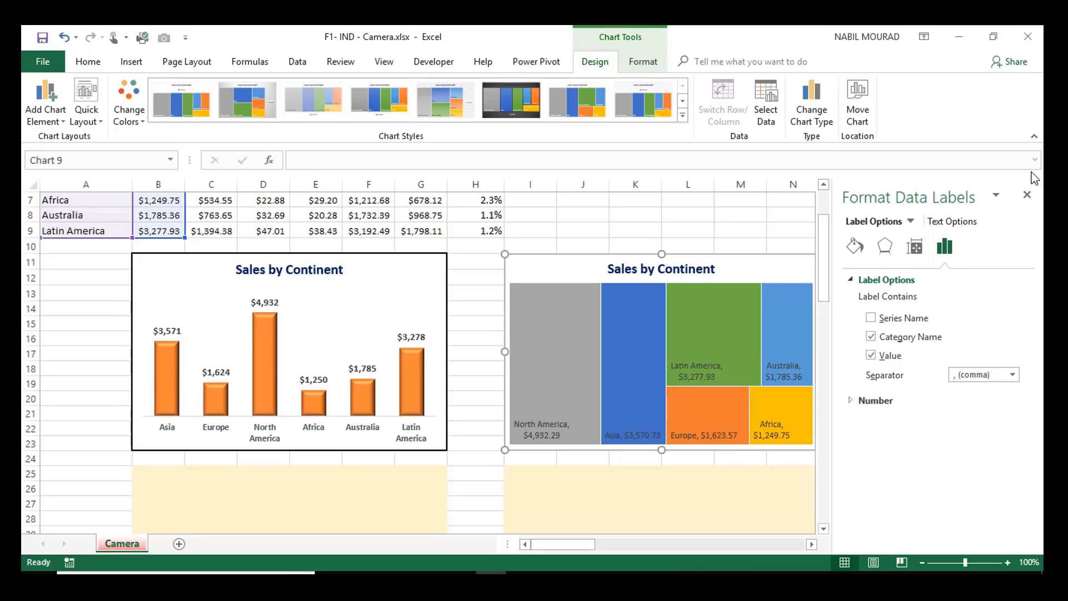
pyautogui.click(1033, 195)
# Step: Set the treemap's data labels to font size 11 and make them bold
pyautogui.click(703, 365)
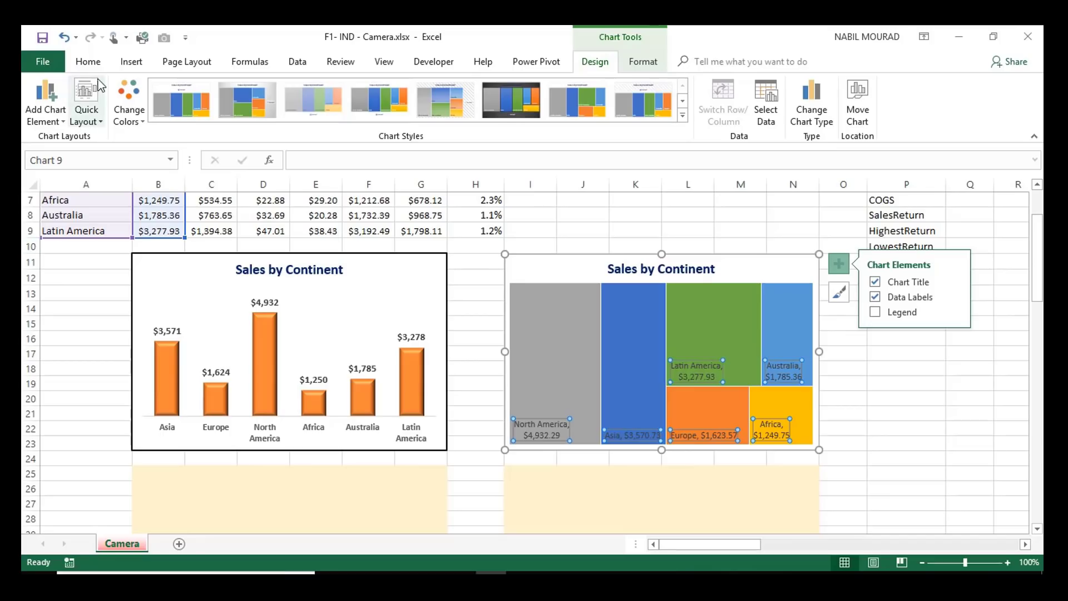
pyautogui.click(89, 63)
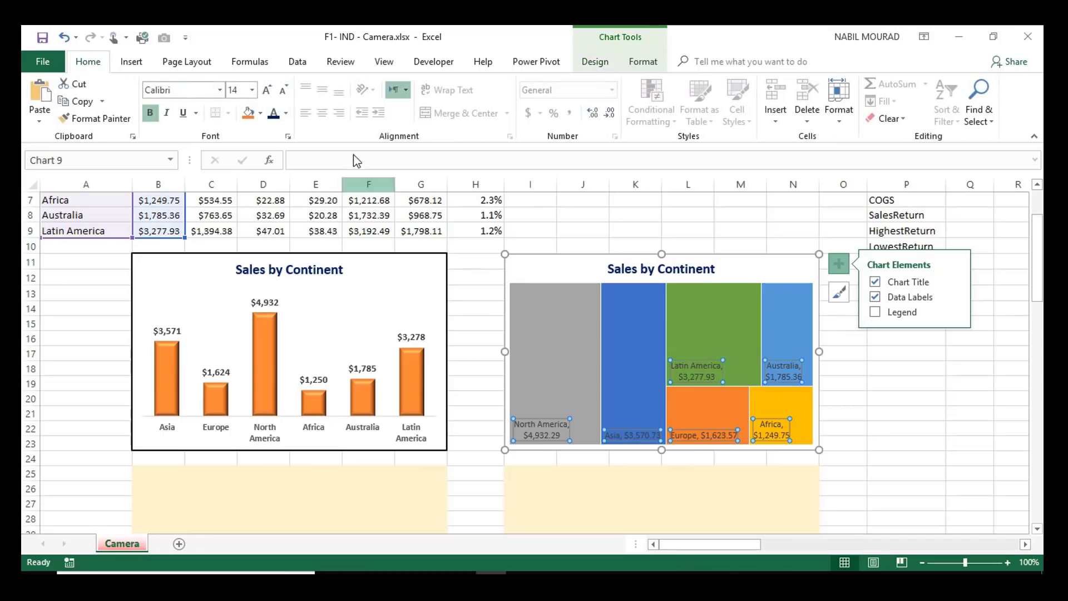
pyautogui.click(253, 90)
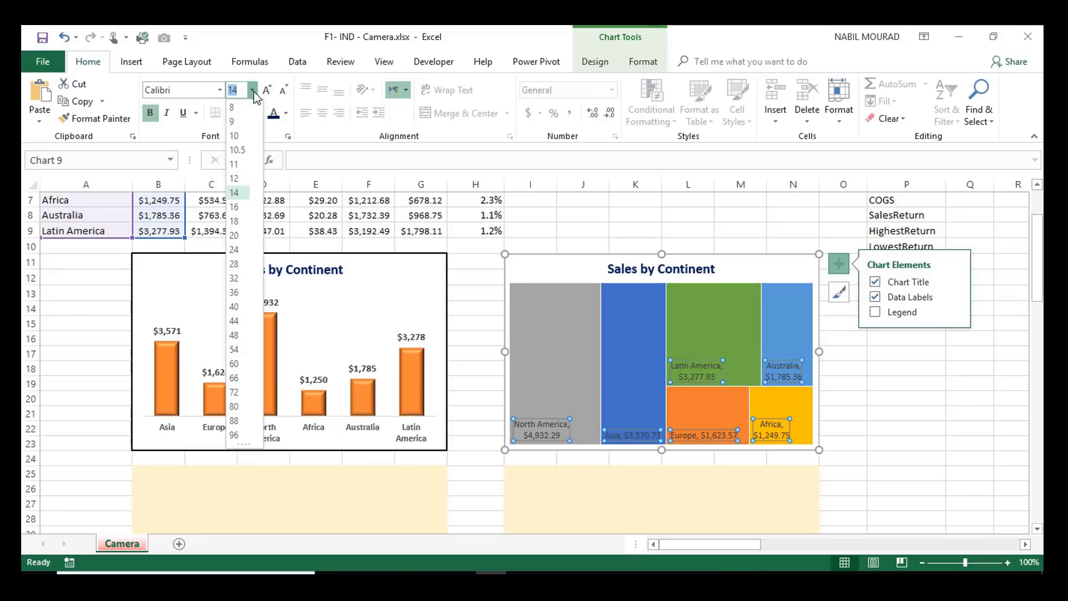
pyautogui.click(235, 164)
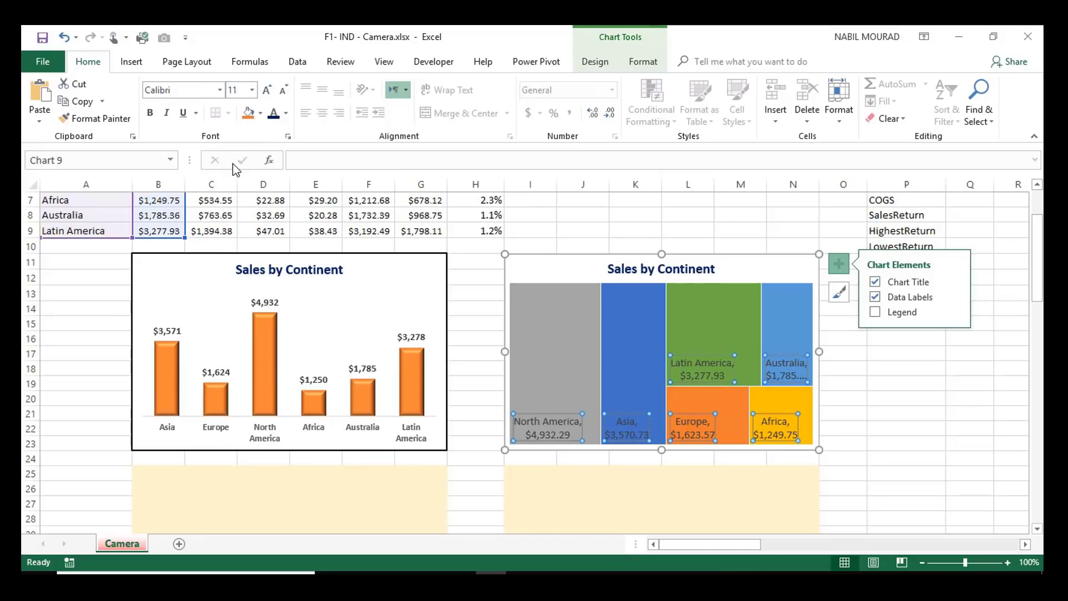
pyautogui.click(150, 114)
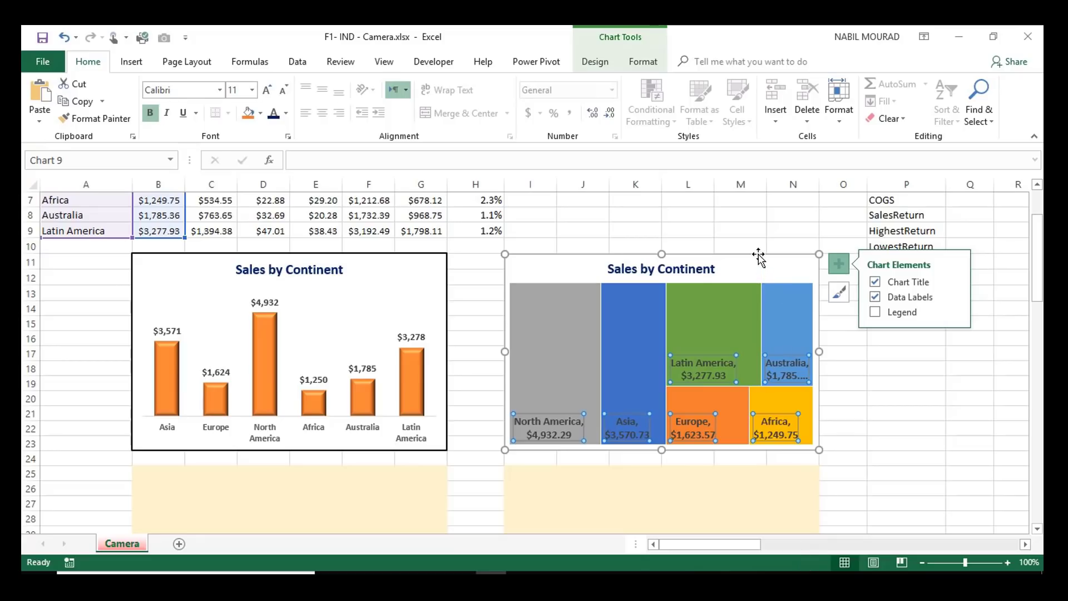
pyautogui.click(764, 233)
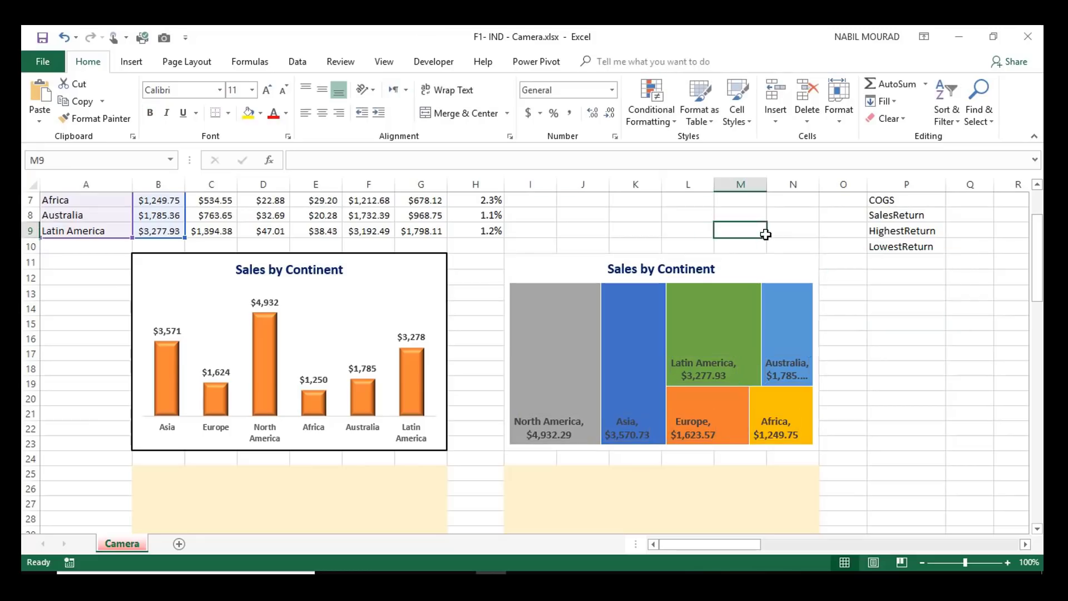
# Step: Give the treemap's chart area a black outline with a weight of 1½ pt
pyautogui.click(745, 271)
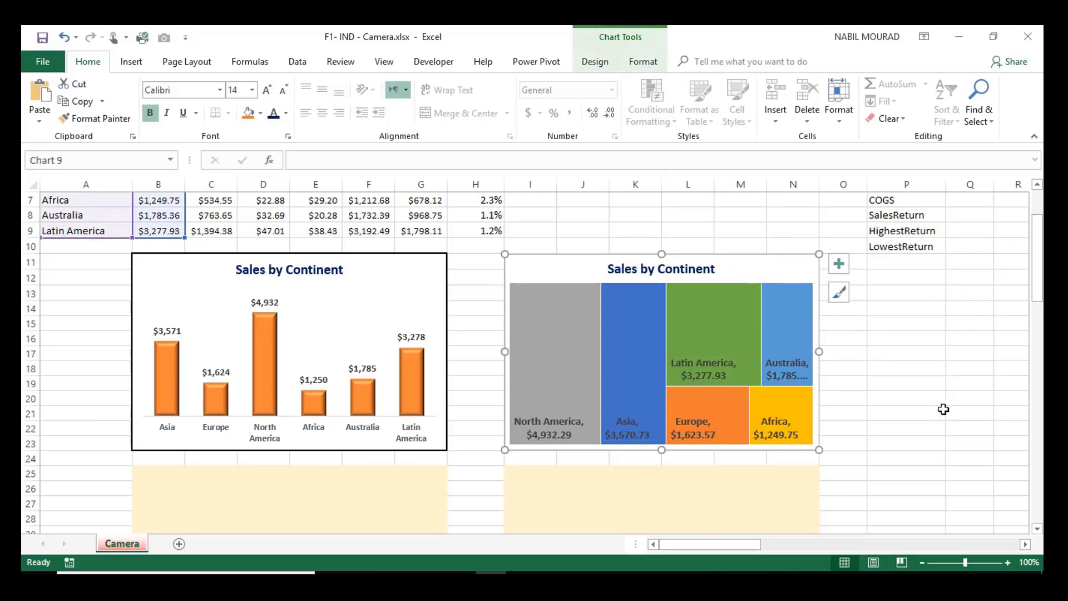
pyautogui.click(643, 62)
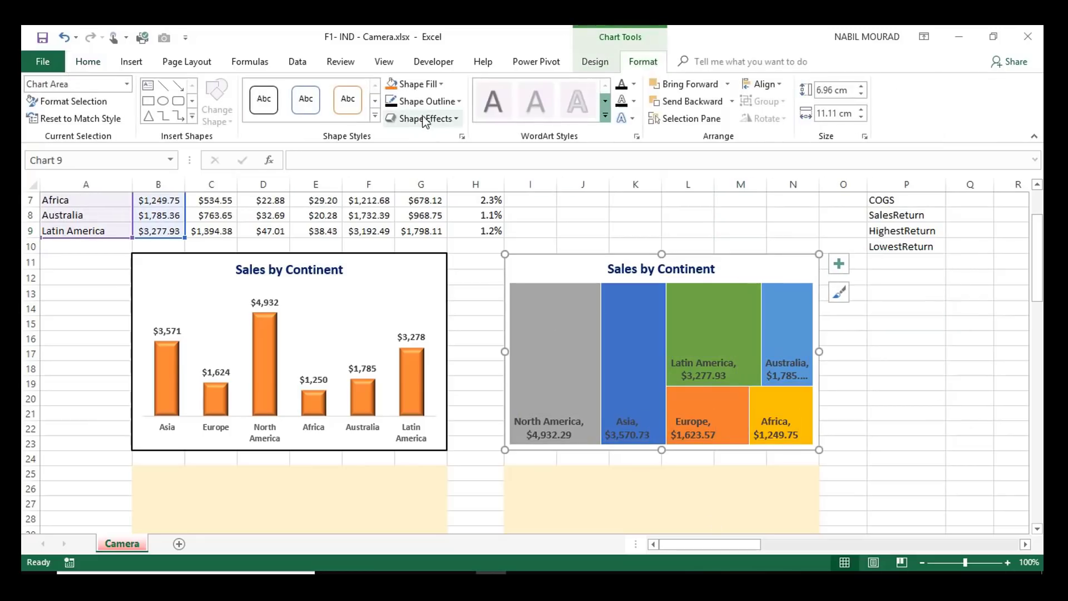
pyautogui.click(423, 101)
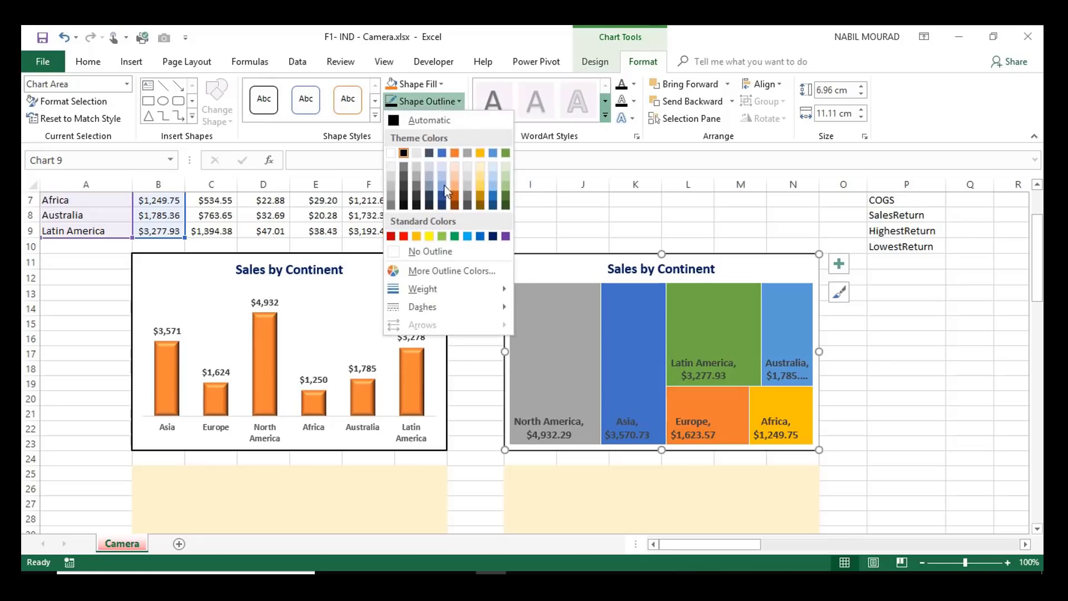
pyautogui.moveTo(428, 288)
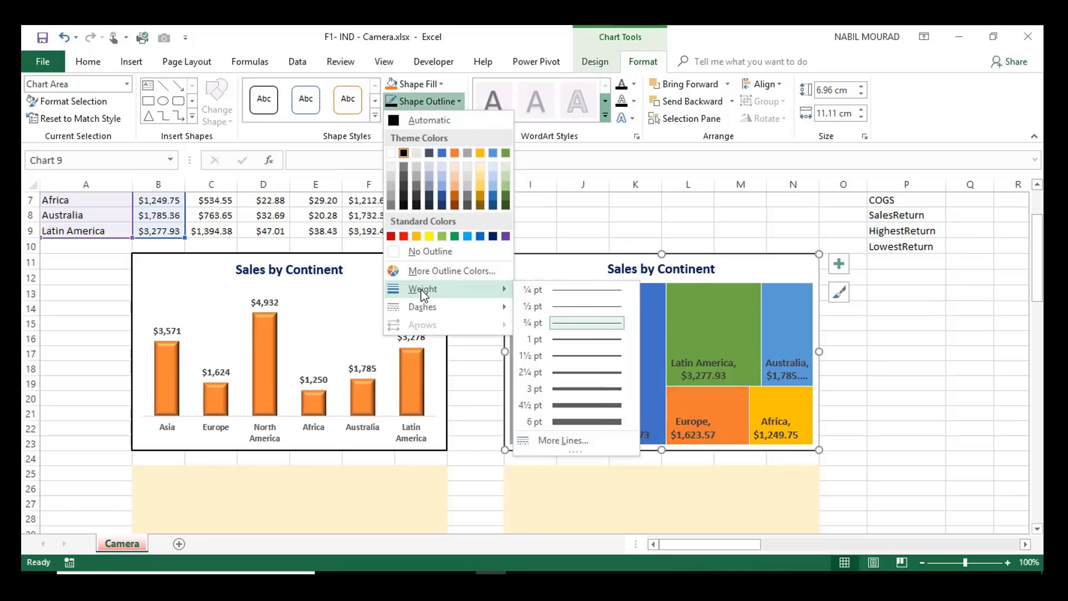
pyautogui.click(556, 357)
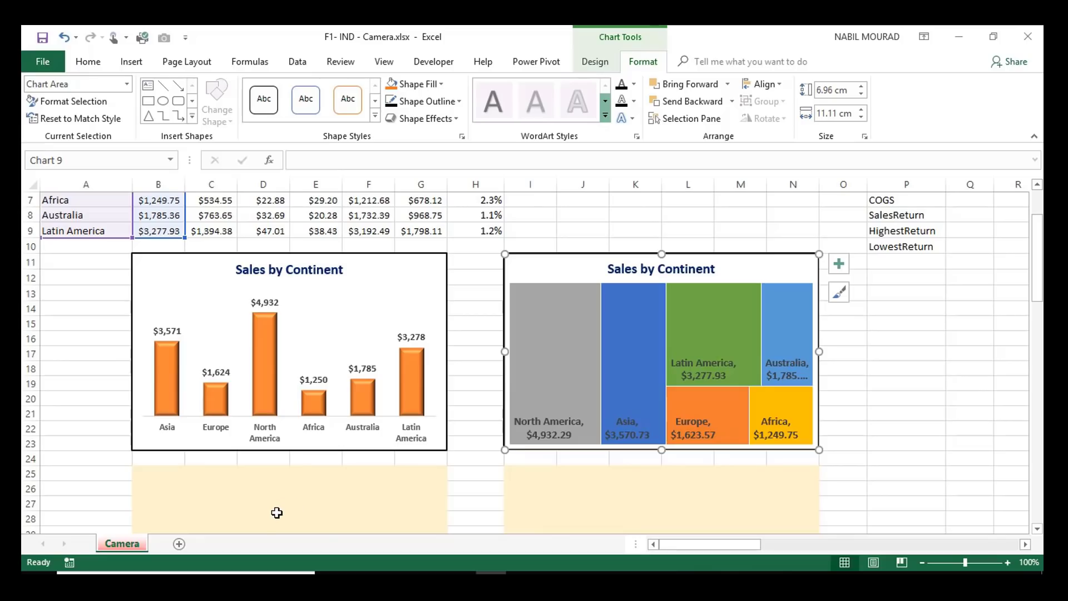
# Step: Insert a 2-D Clustered Bar chart from the continent names in A4:A9 and the Net Sales values in F4:F9
pyautogui.click(144, 478)
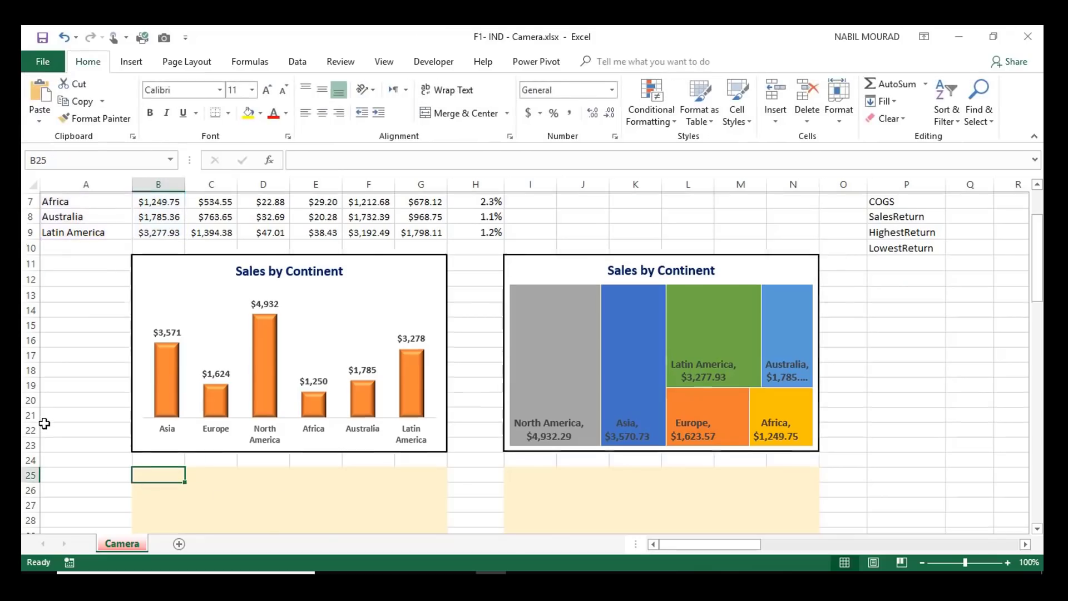
pyautogui.scroll(2, 44, 424)
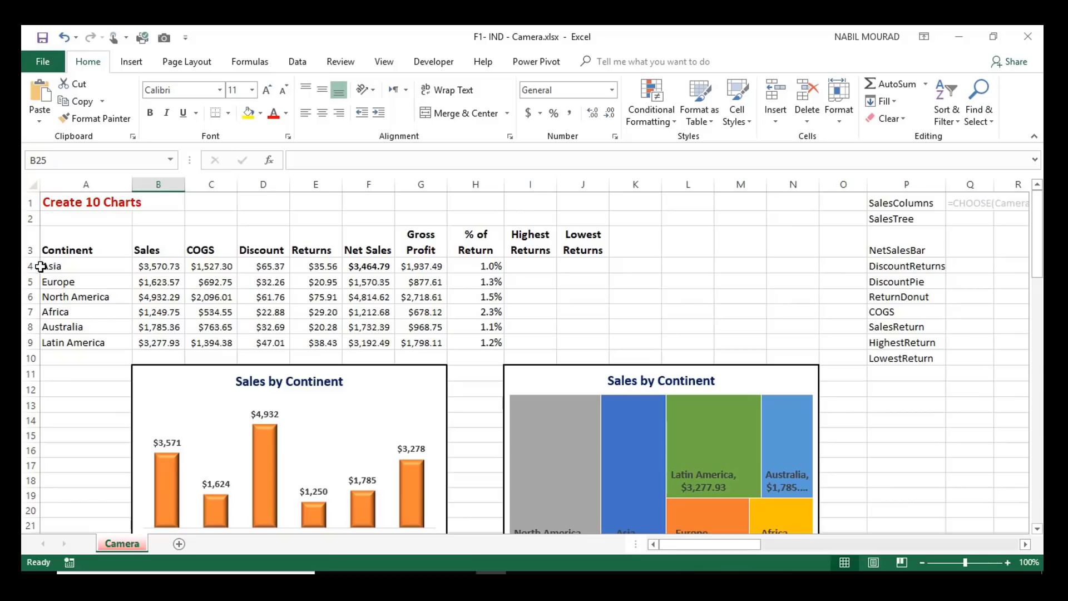
pyautogui.moveTo(53, 266); pyautogui.dragTo(67, 341)
pyautogui.moveTo(369, 266); pyautogui.dragTo(376, 342)
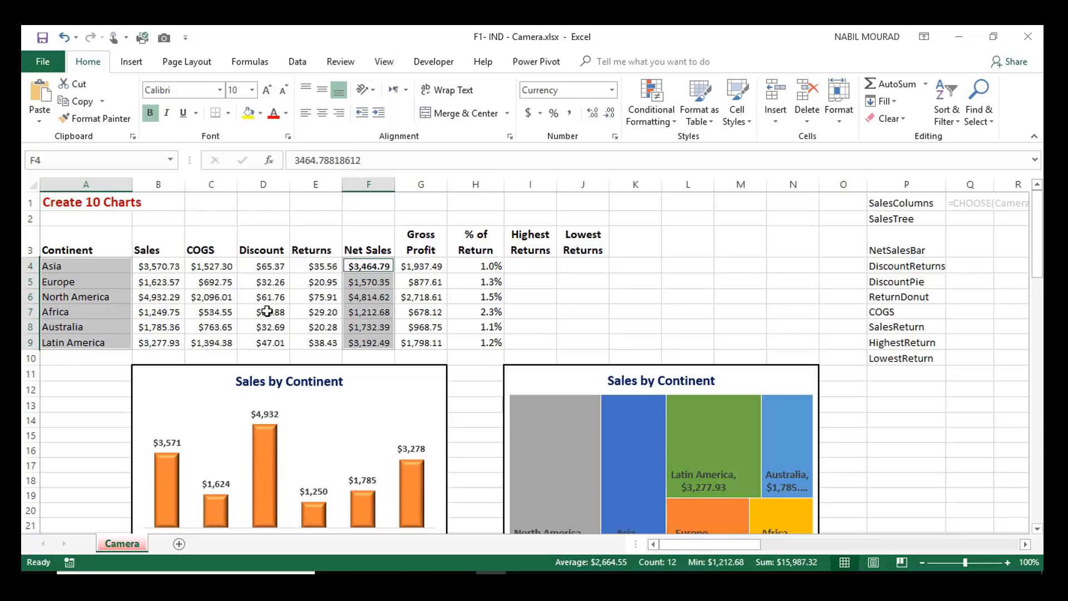
pyautogui.click(132, 62)
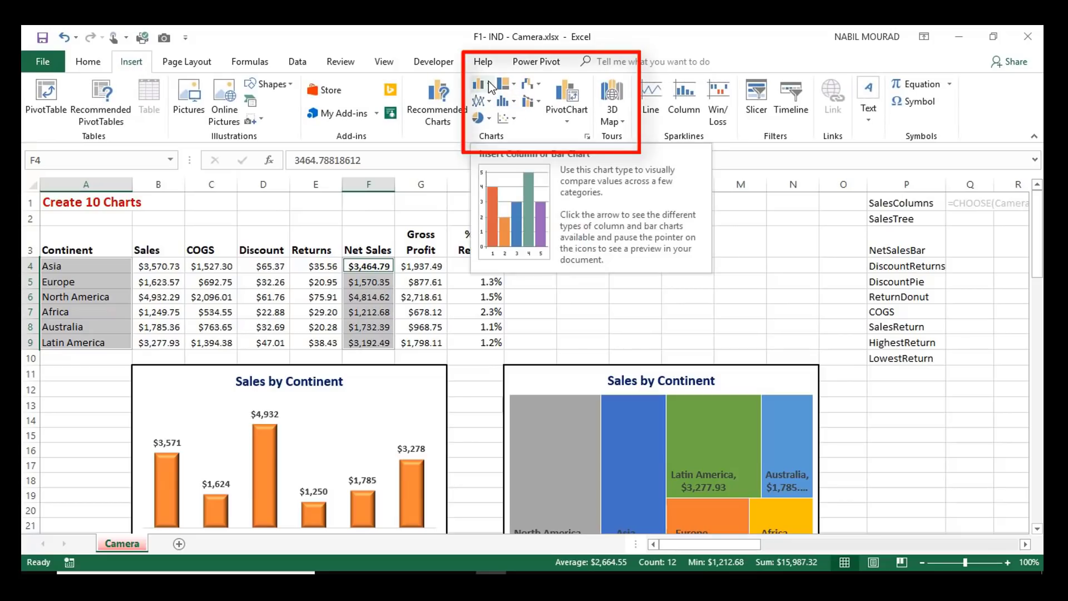
pyautogui.click(490, 87)
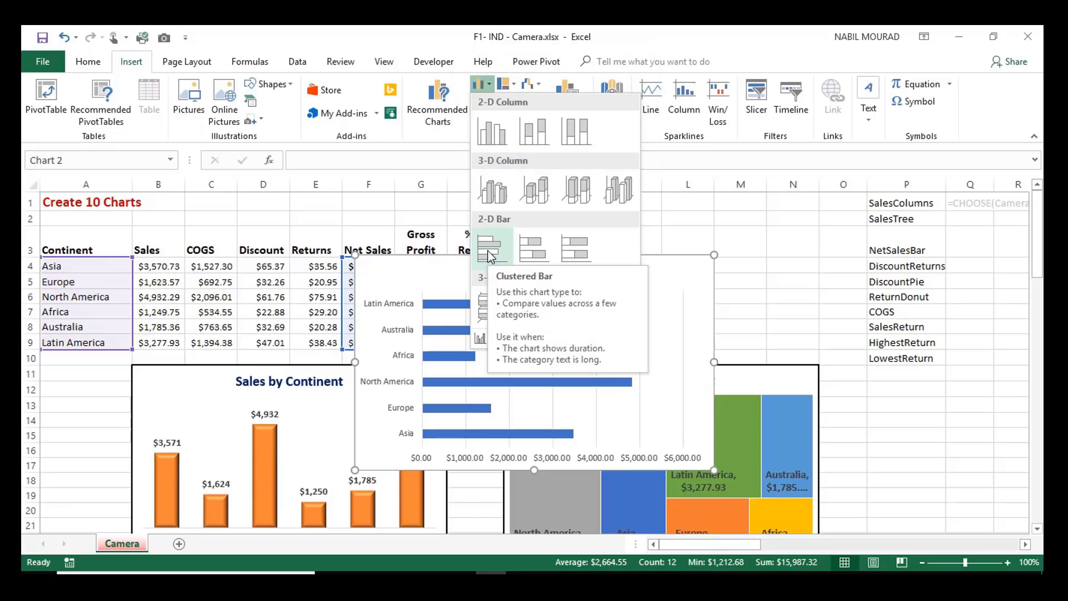
pyautogui.click(489, 253)
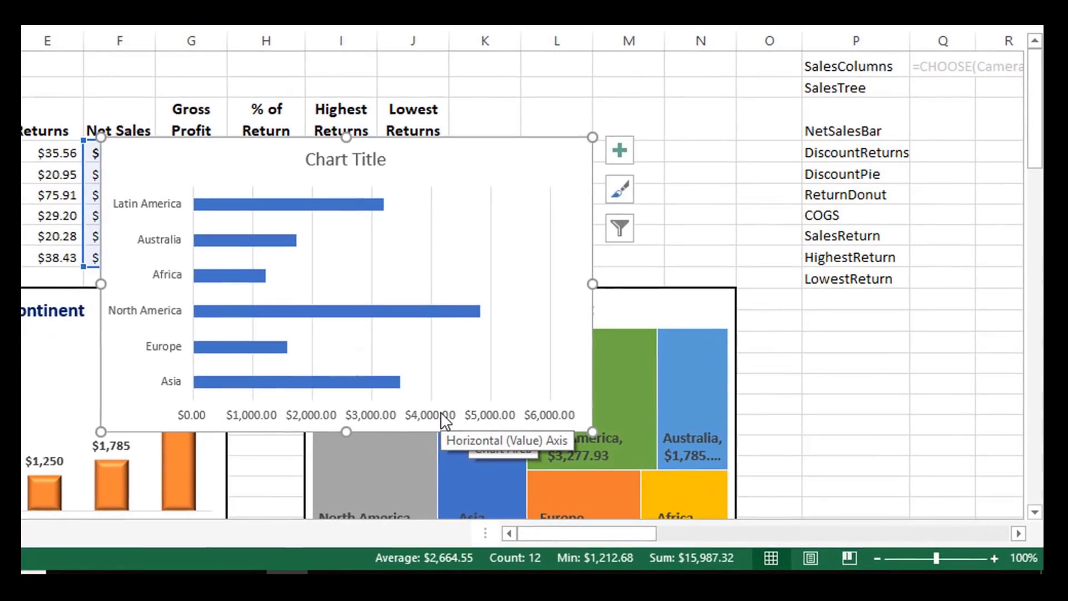
# Step: Delete the horizontal value axis and the vertical gridlines from the new bar chart
pyautogui.click(441, 419)
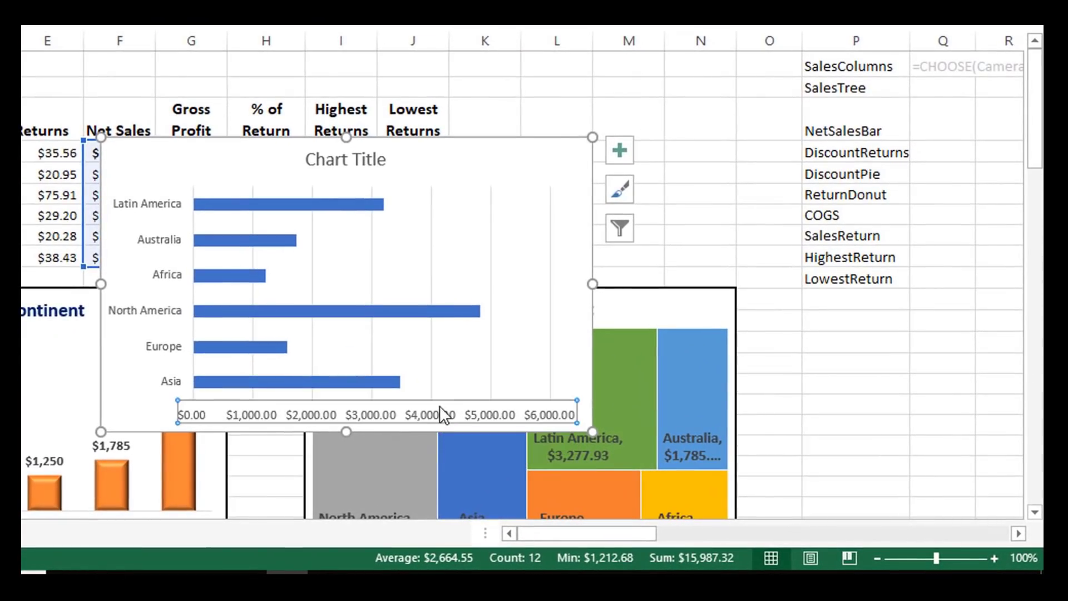
pyautogui.press('Delete')
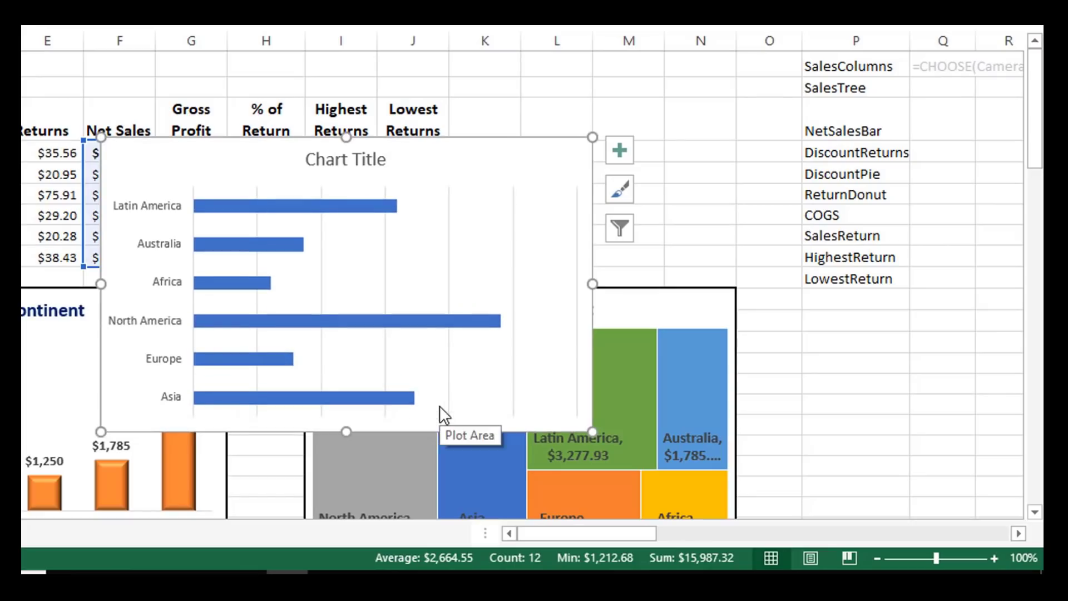
pyautogui.click(388, 247)
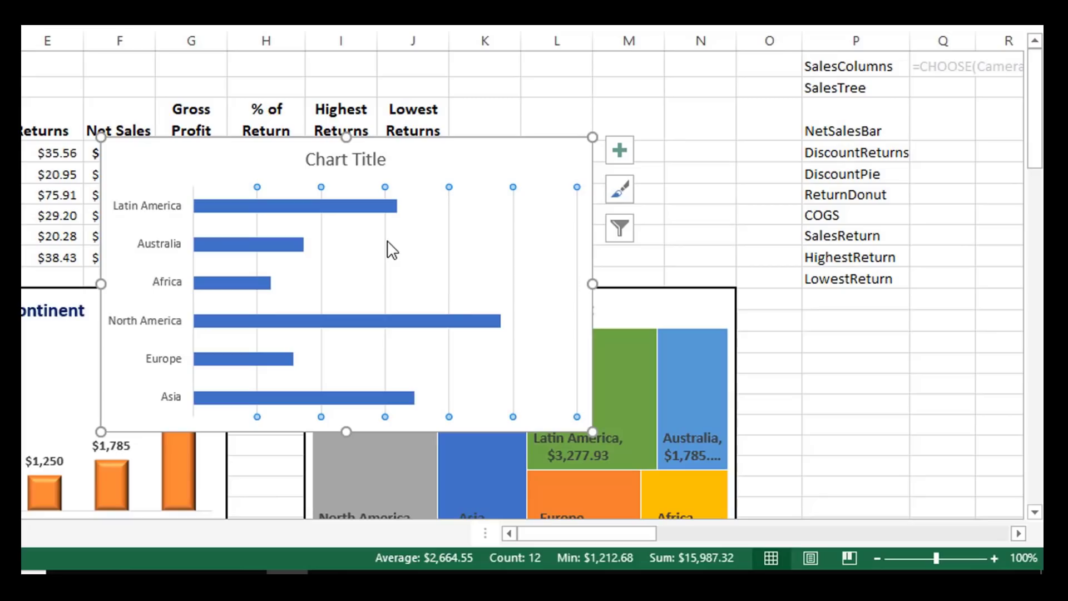
pyautogui.press('Delete')
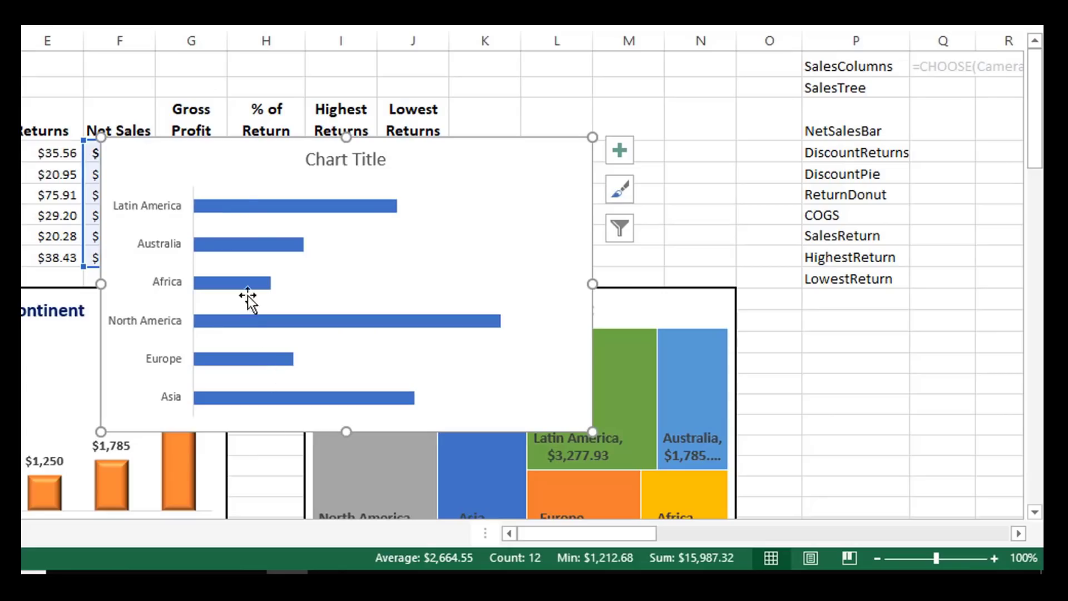
# Step: Set the Net Sales bars' gap width to 96% and vary their colors by point
pyautogui.click(238, 203)
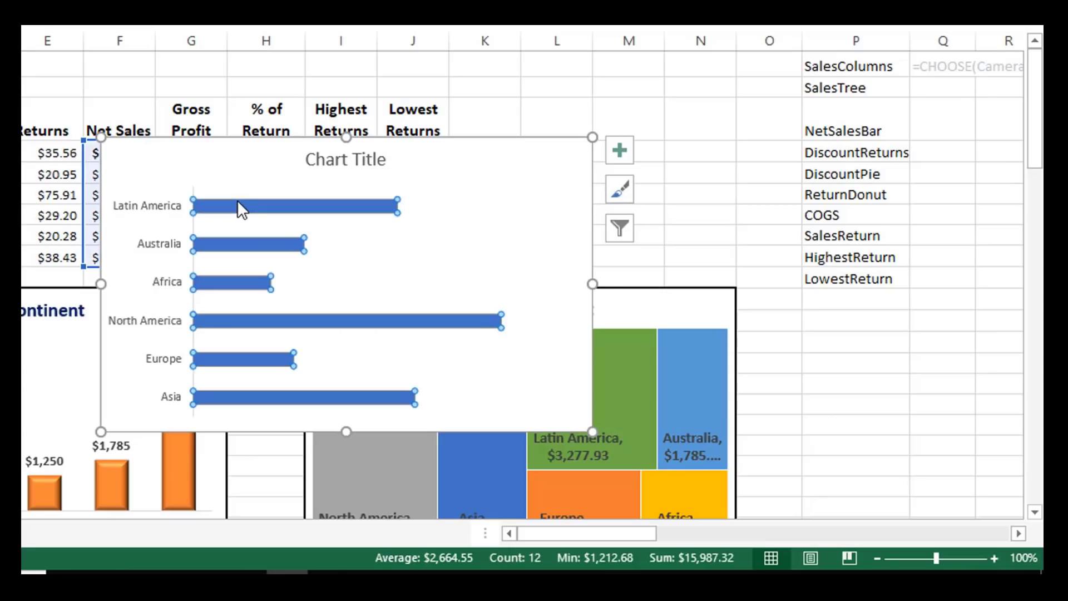
pyautogui.hotkey('ctrl', '1')
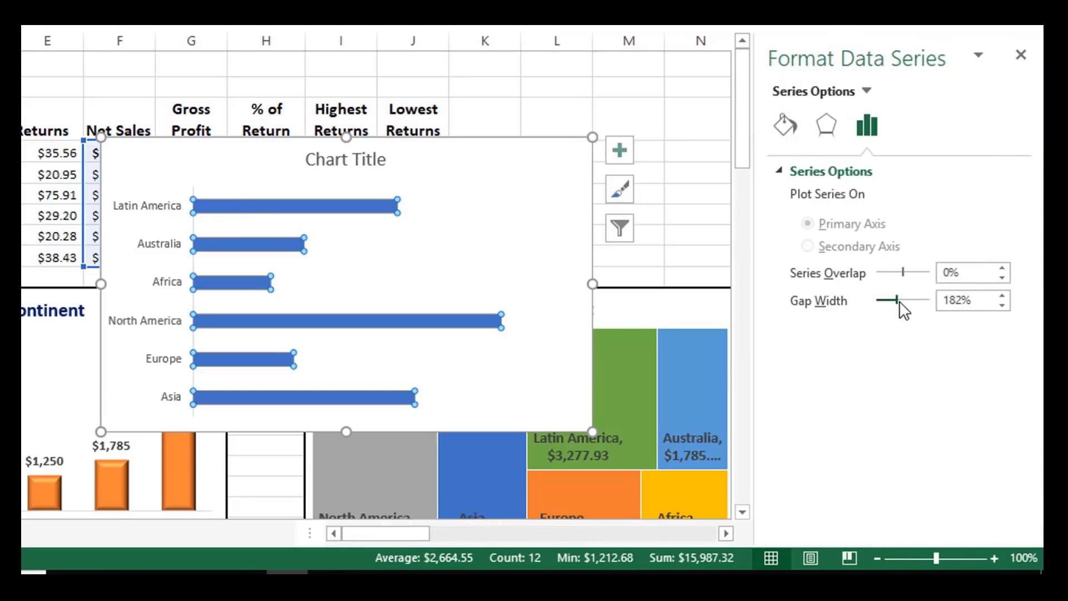
pyautogui.moveTo(898, 300); pyautogui.dragTo(888, 300)
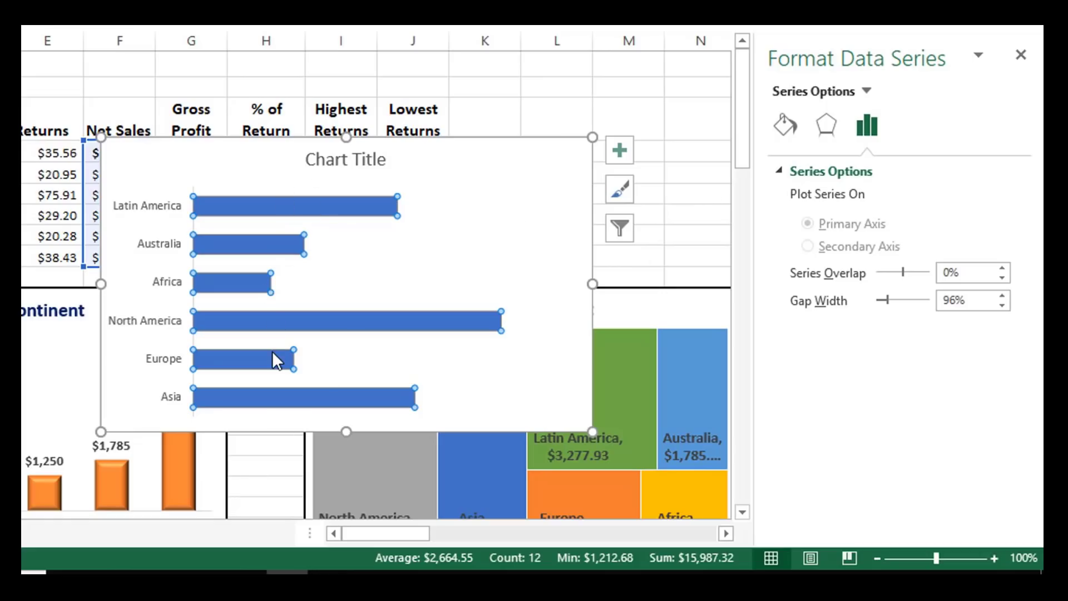
pyautogui.moveTo(273, 352)
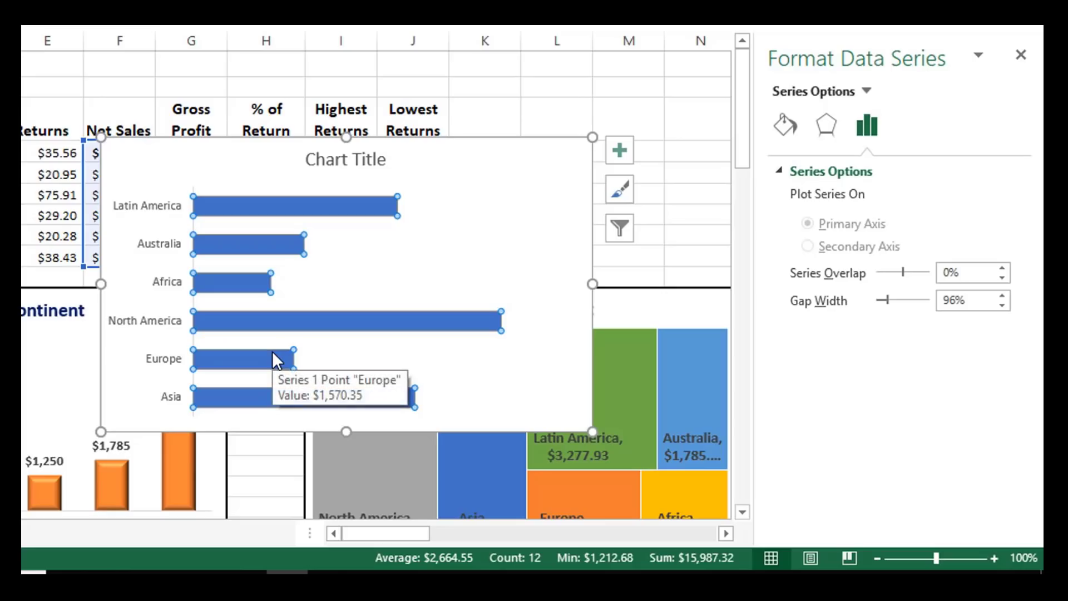
pyautogui.click(789, 127)
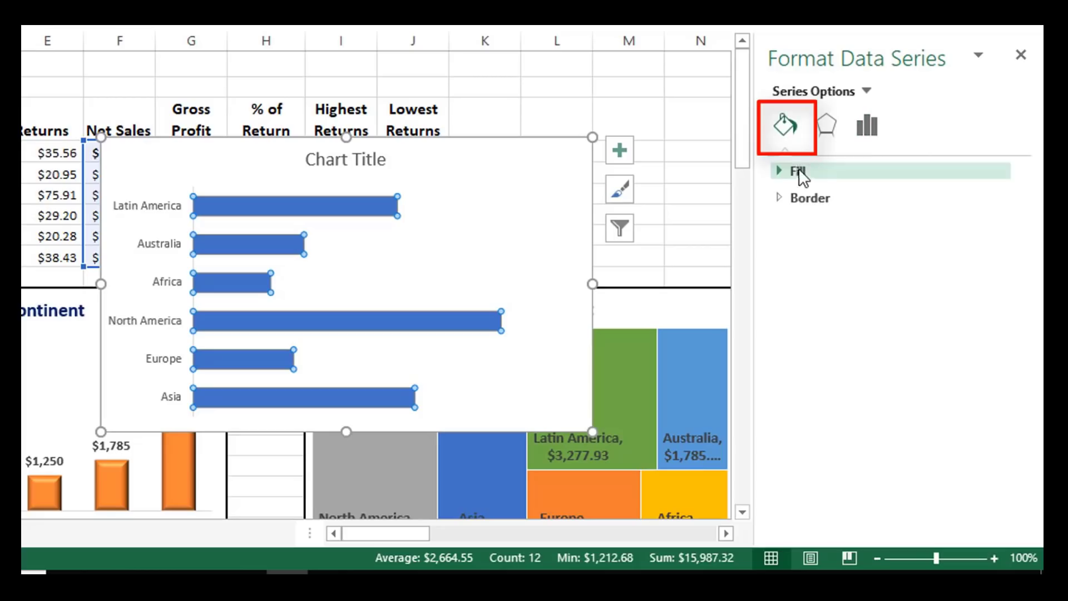
pyautogui.click(779, 169)
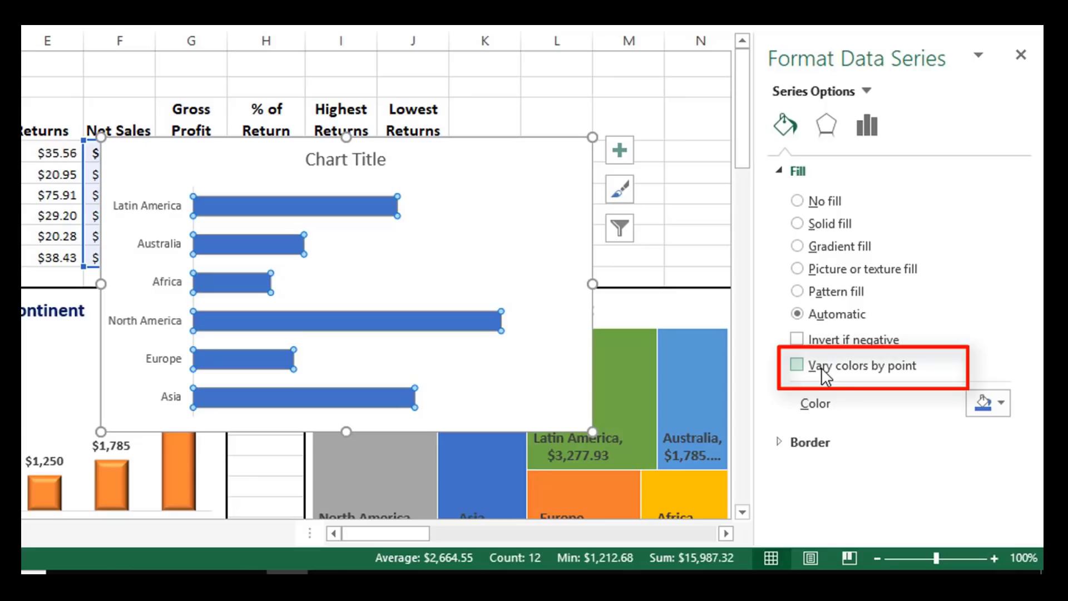
pyautogui.click(797, 365)
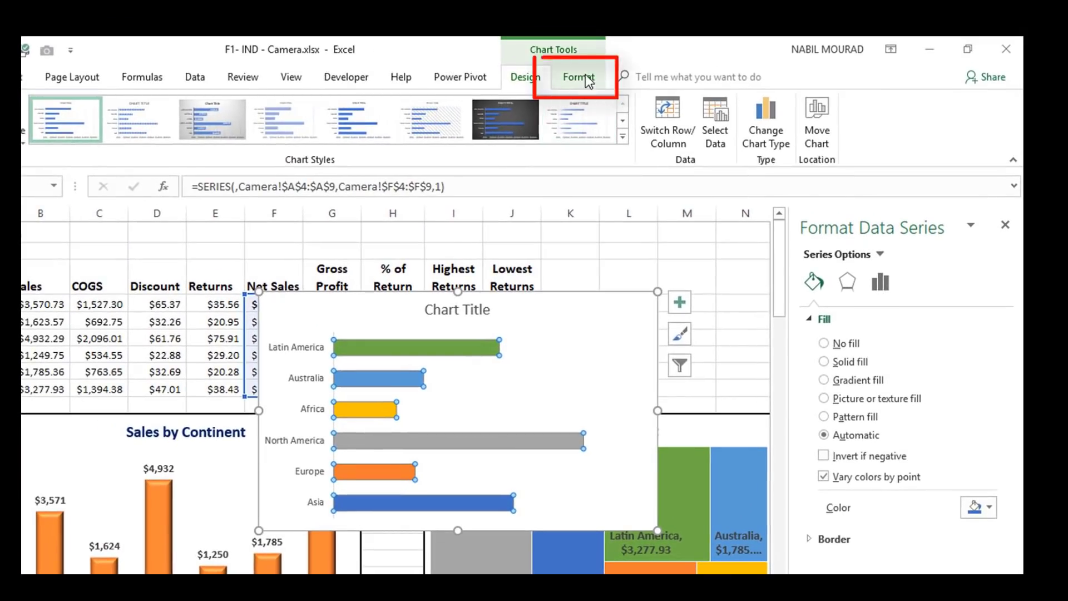
# Step: Apply a bevel shape effect to the bars and set their gap width to 35%
pyautogui.click(587, 81)
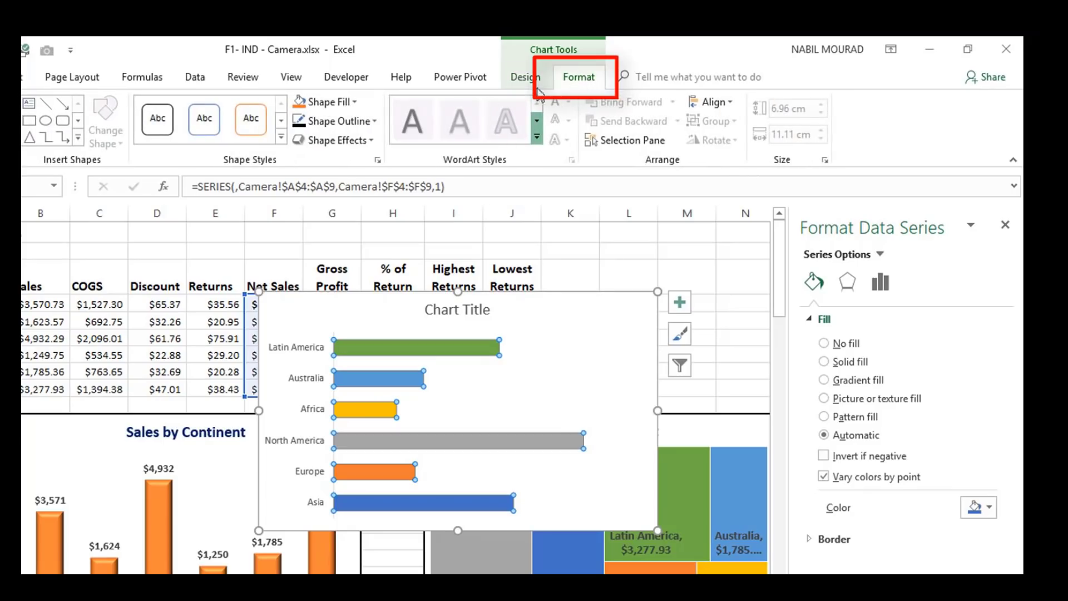
pyautogui.click(373, 139)
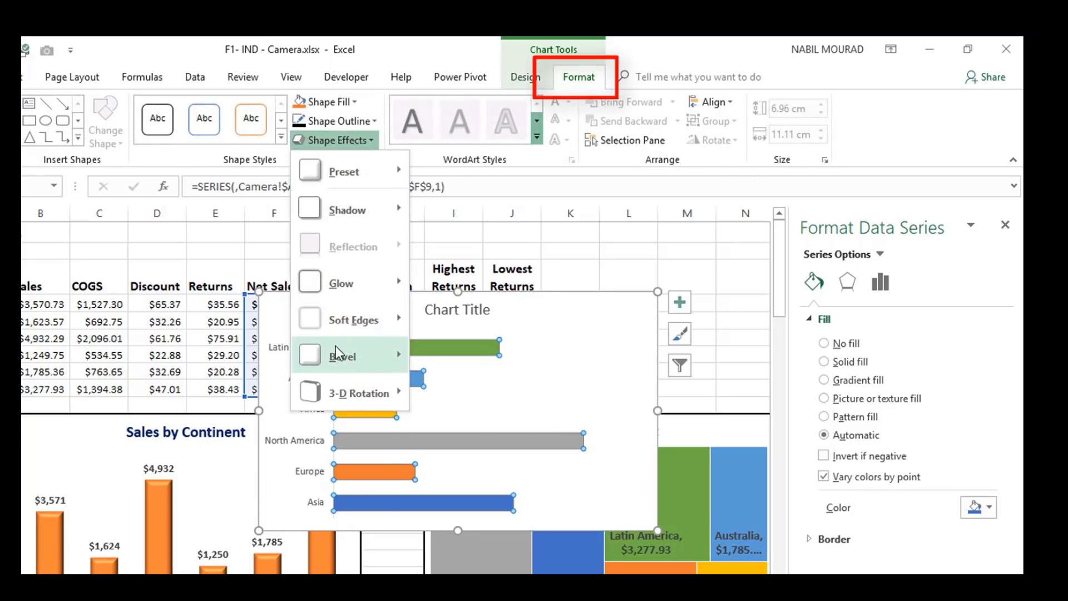
pyautogui.moveTo(342, 355)
pyautogui.click(425, 446)
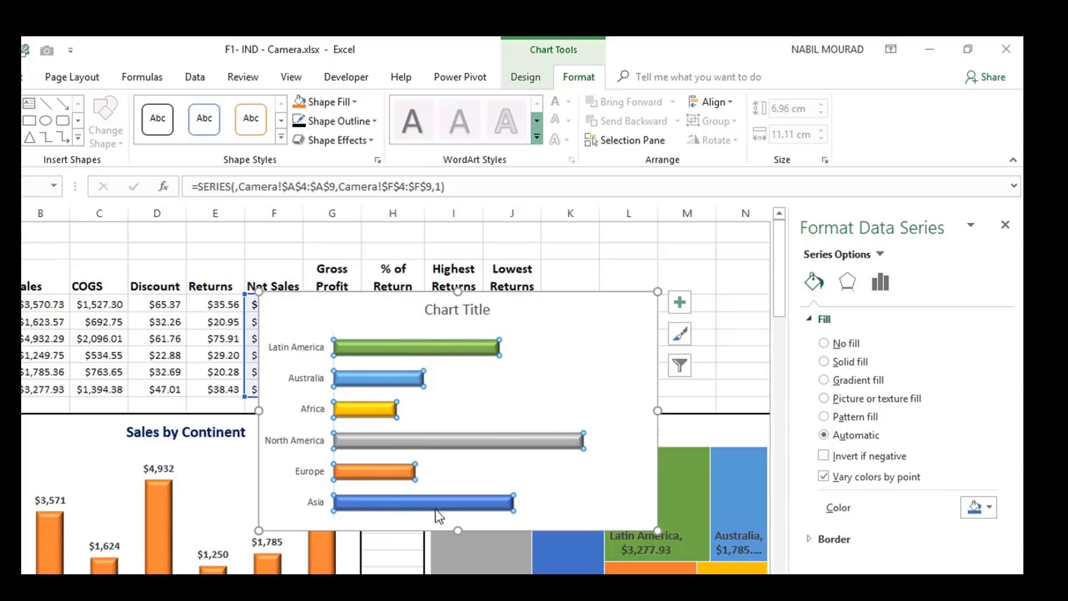
pyautogui.click(881, 282)
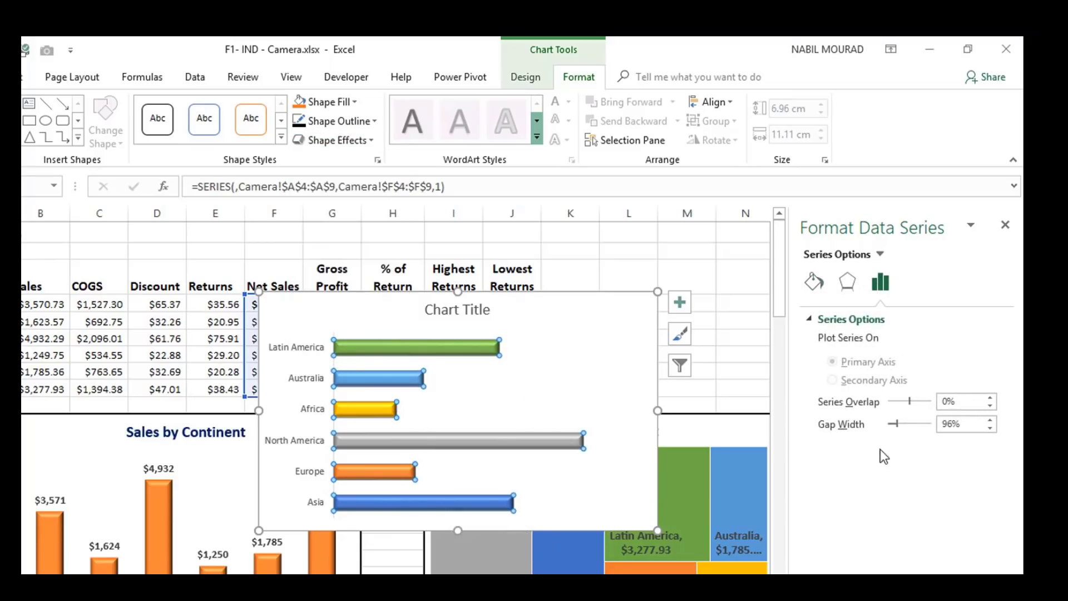
pyautogui.moveTo(897, 424); pyautogui.dragTo(892, 423)
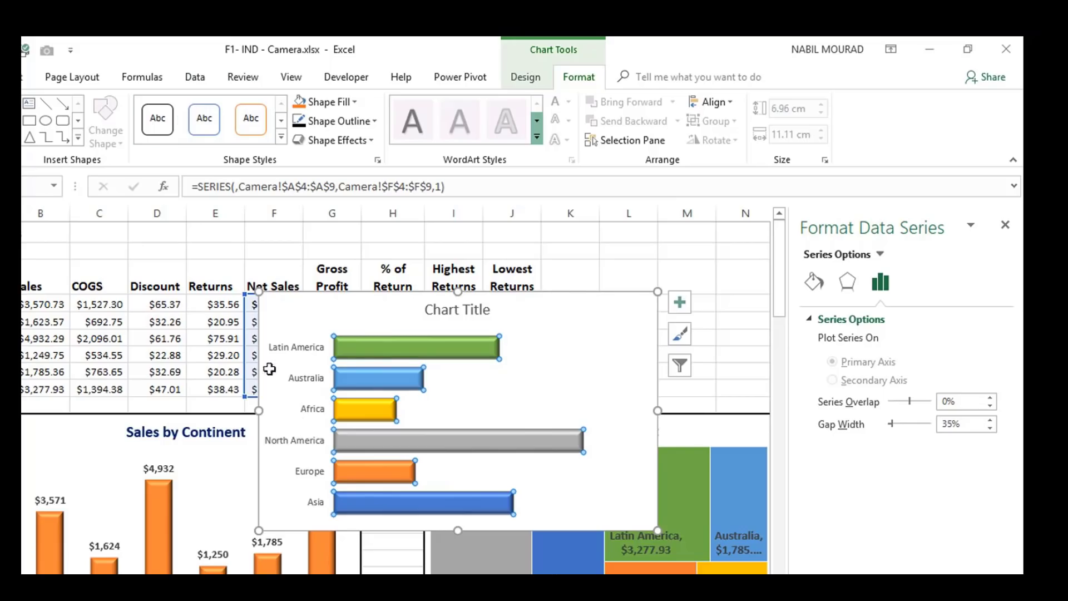
# Step: Make the continent labels on the bar chart's vertical axis bold
pyautogui.click(293, 346)
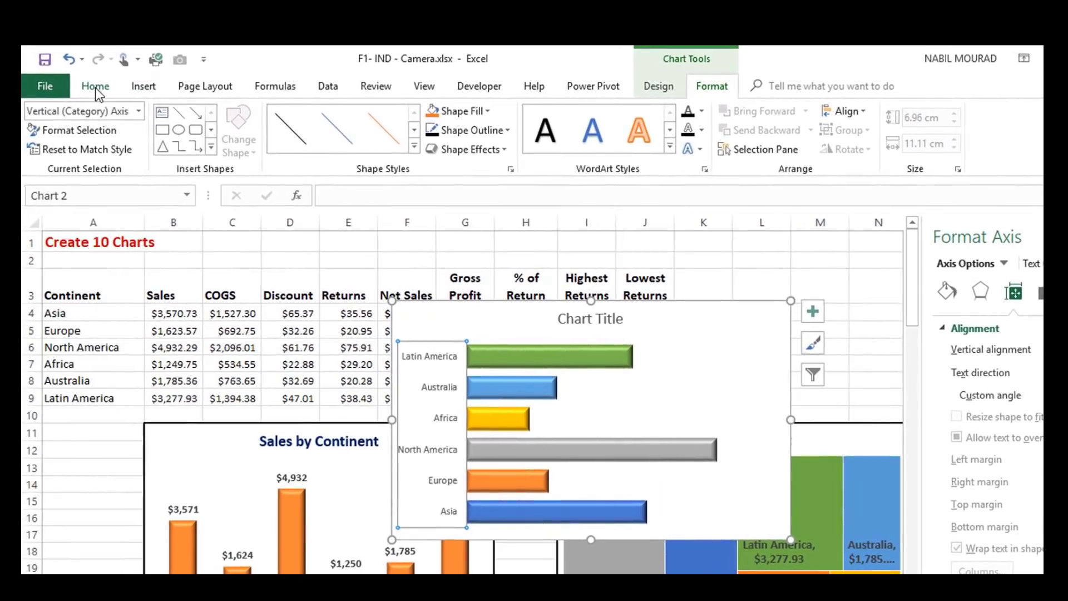
pyautogui.click(95, 88)
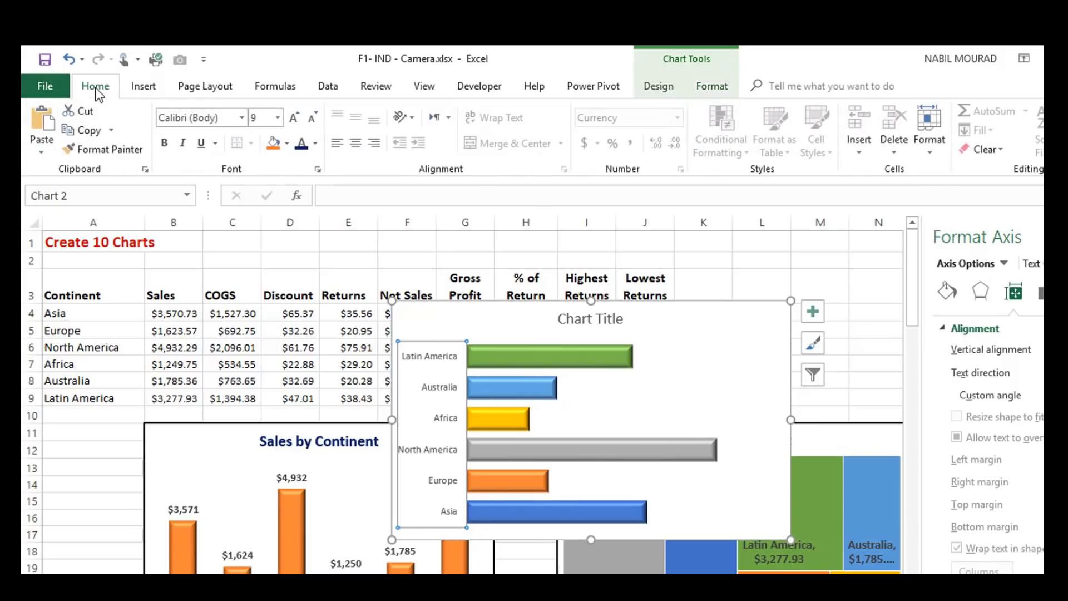
pyautogui.click(165, 144)
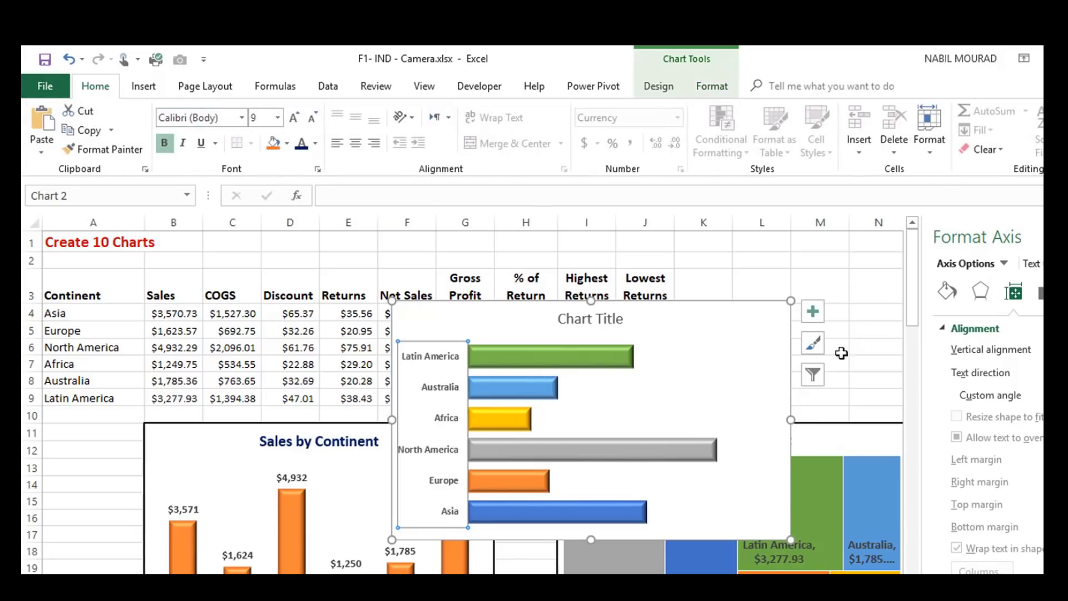
# Step: Title the bar chart "Net Sales by Continent" and make the title bold and dark blue
pyautogui.click(607, 324)
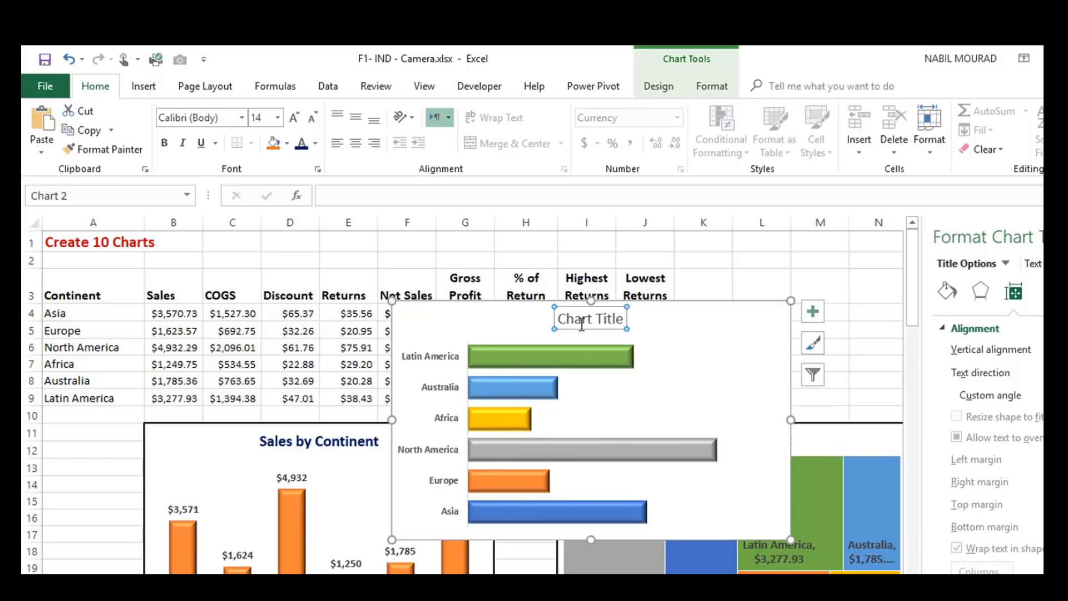
pyautogui.write('Net Sales by Continent')
pyautogui.press('Return')
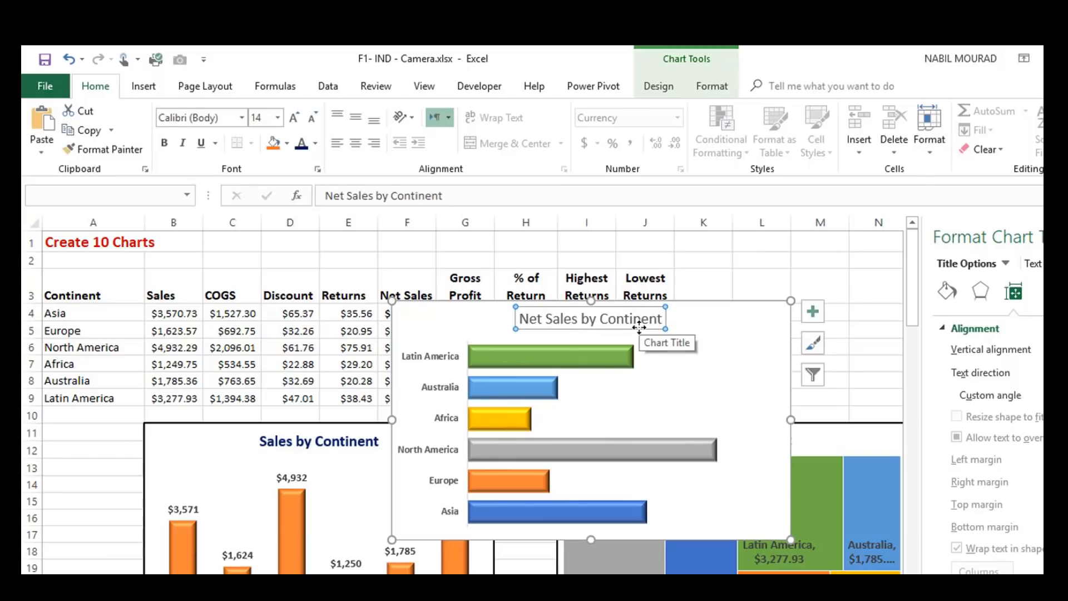
pyautogui.click(164, 143)
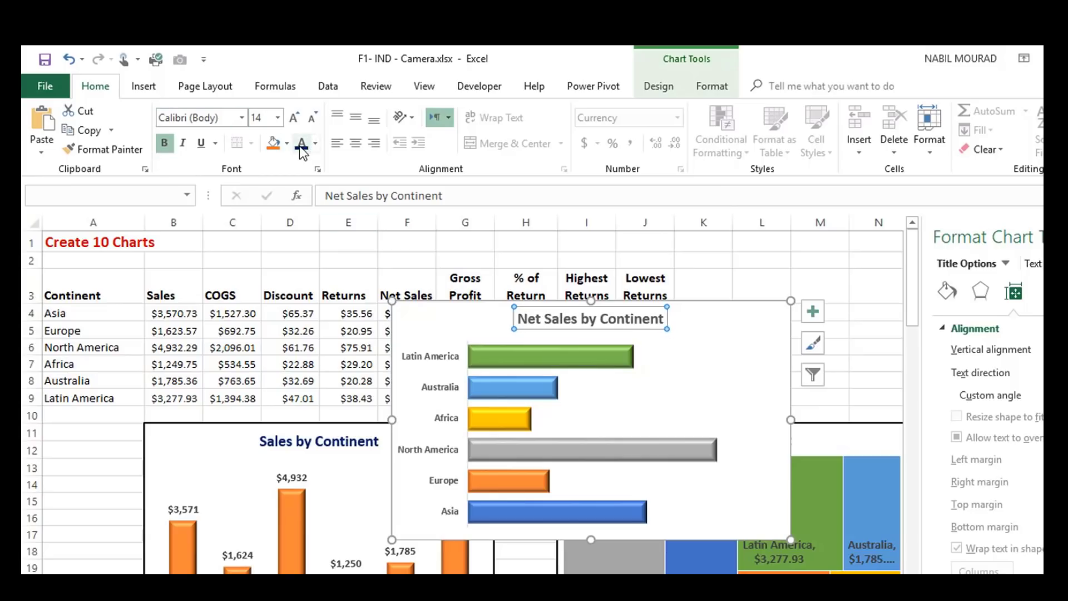
pyautogui.click(301, 145)
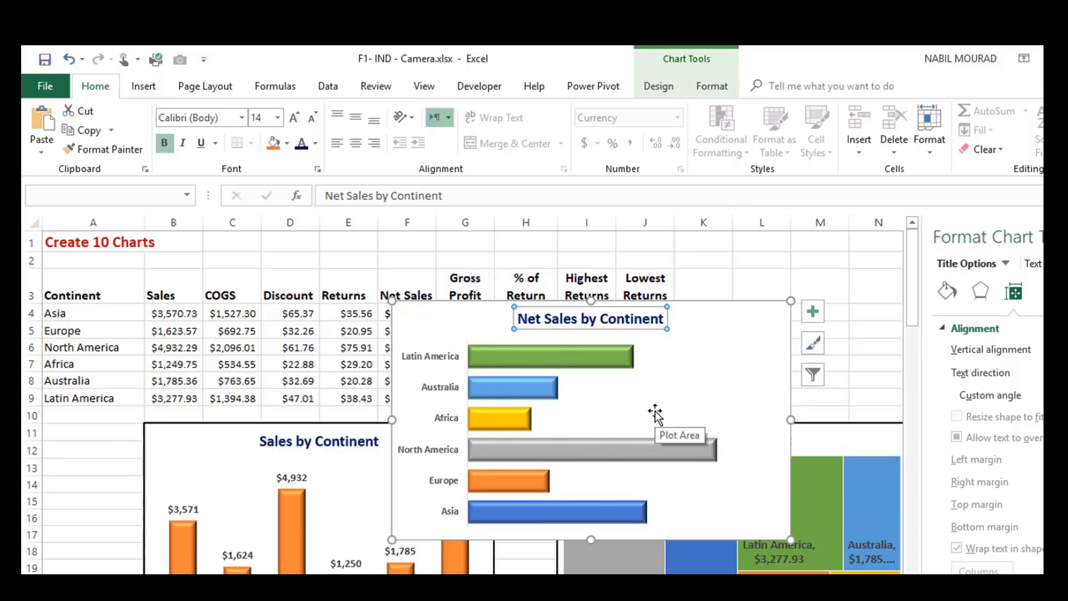
# Step: Add data labels to the bars and format them in bold at font size 10
pyautogui.click(813, 313)
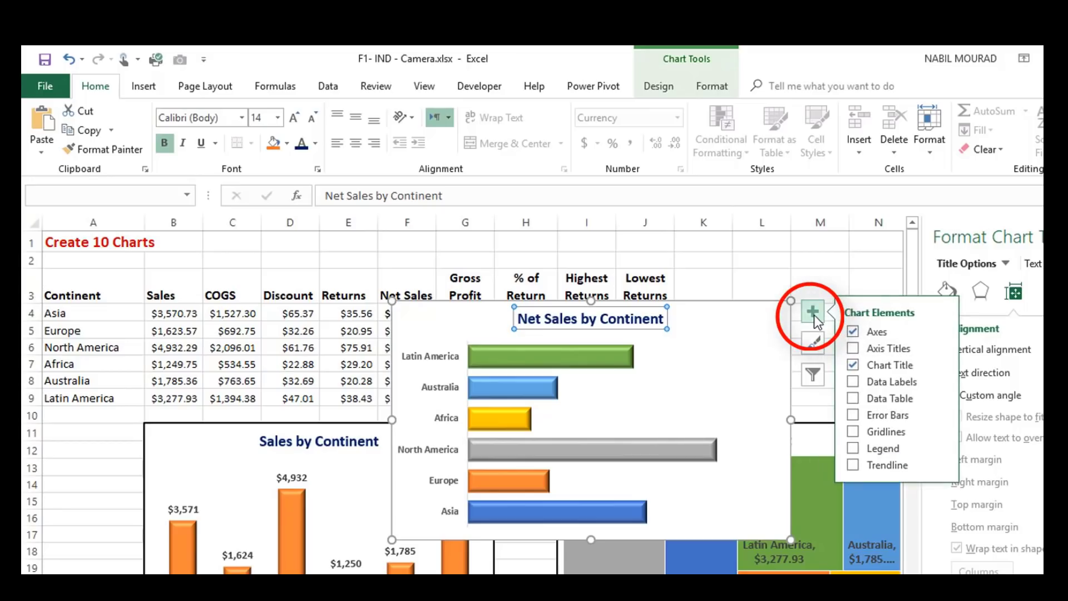
pyautogui.click(908, 385)
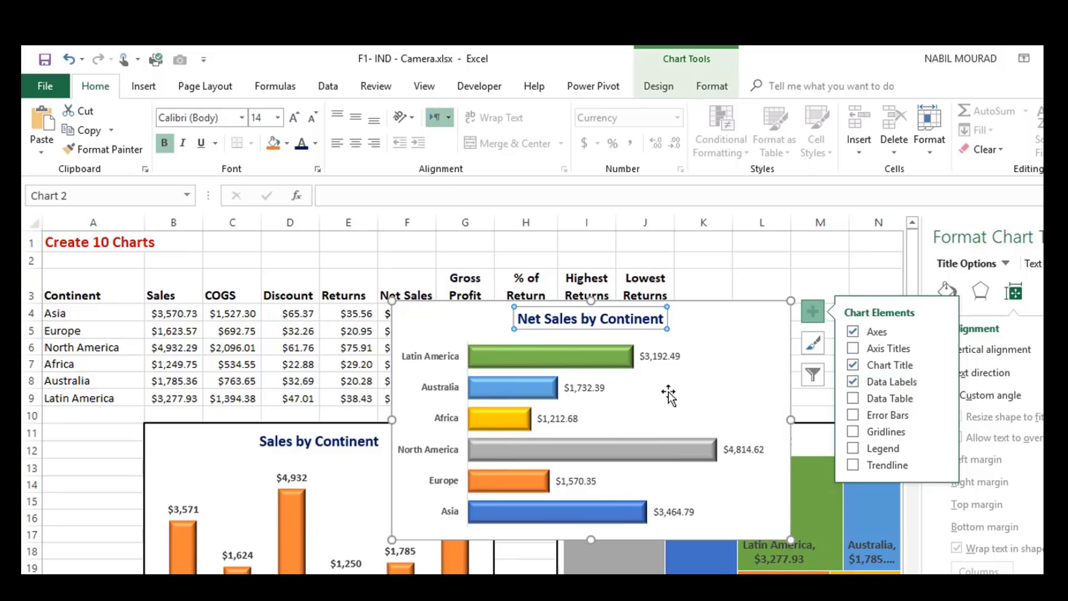
pyautogui.click(665, 357)
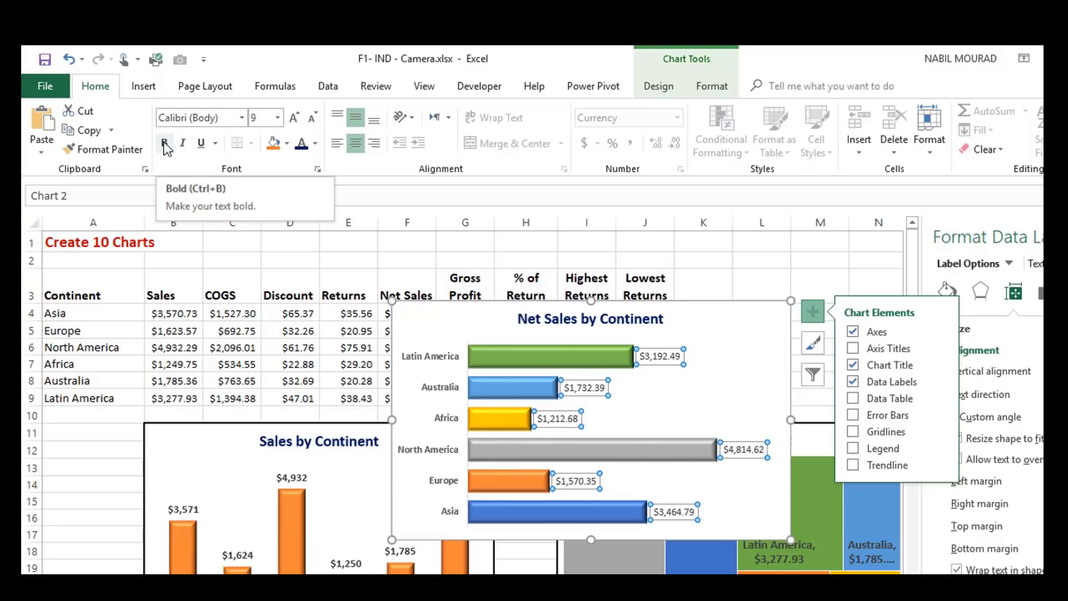
pyautogui.click(278, 117)
pyautogui.click(259, 169)
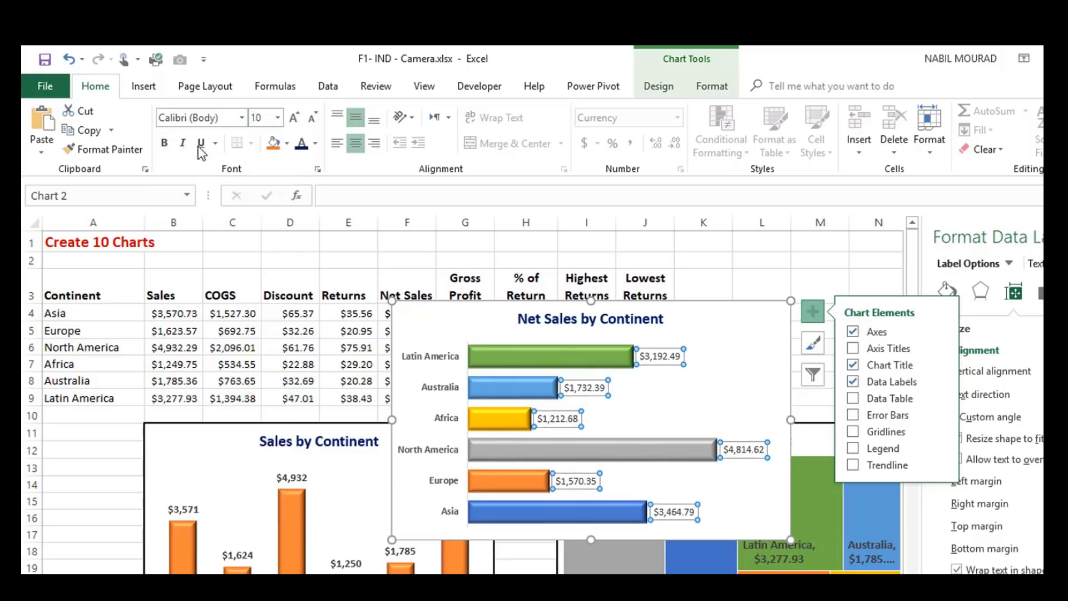
pyautogui.click(164, 143)
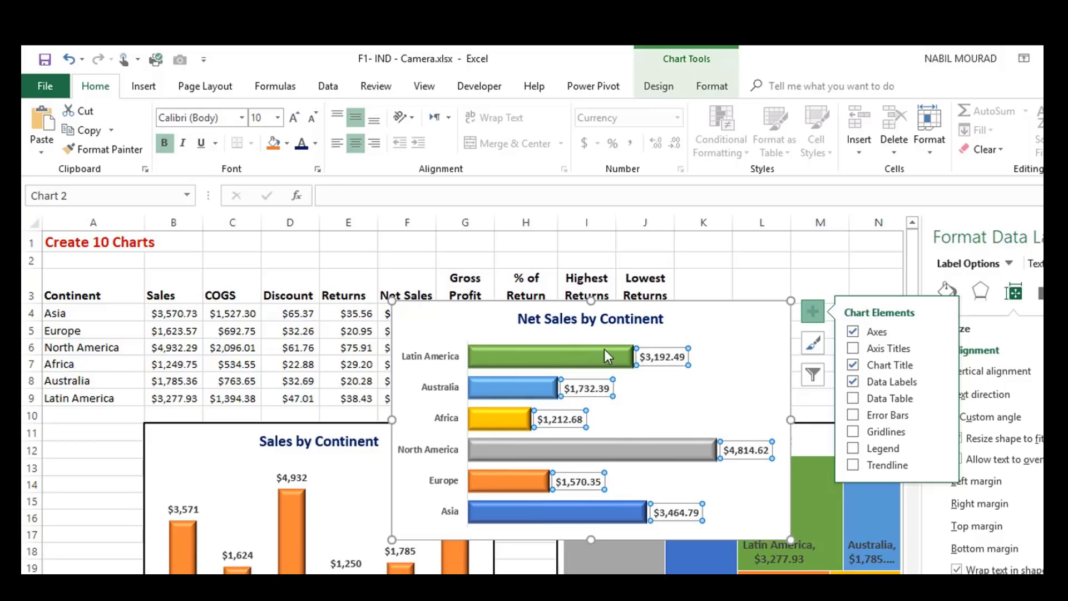
# Step: Give the bar chart's chart area a black outline with a weight of 1½ pt
pyautogui.click(773, 301)
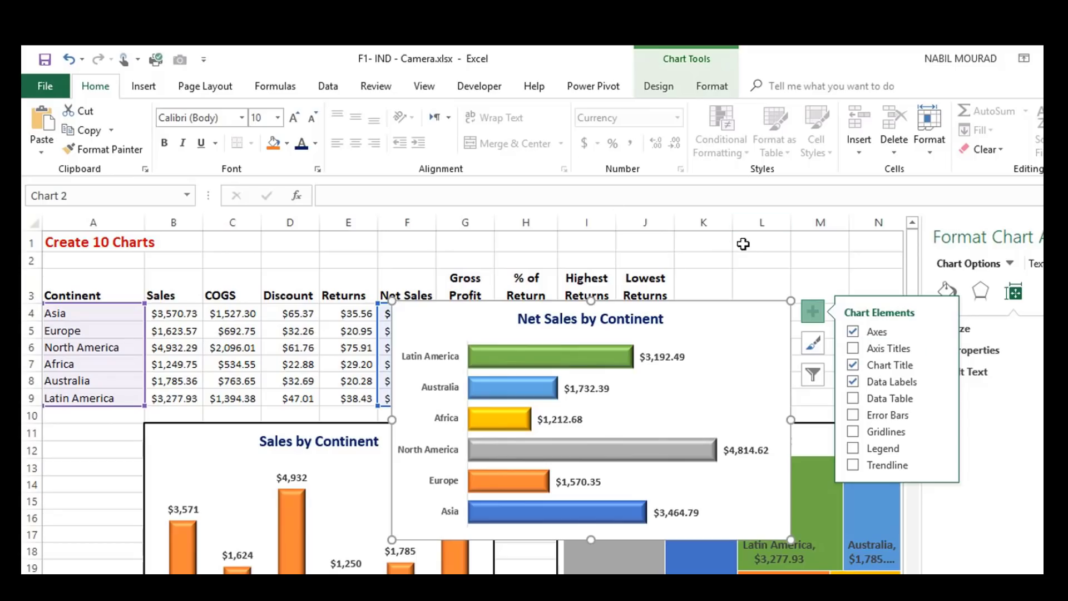
pyautogui.click(710, 89)
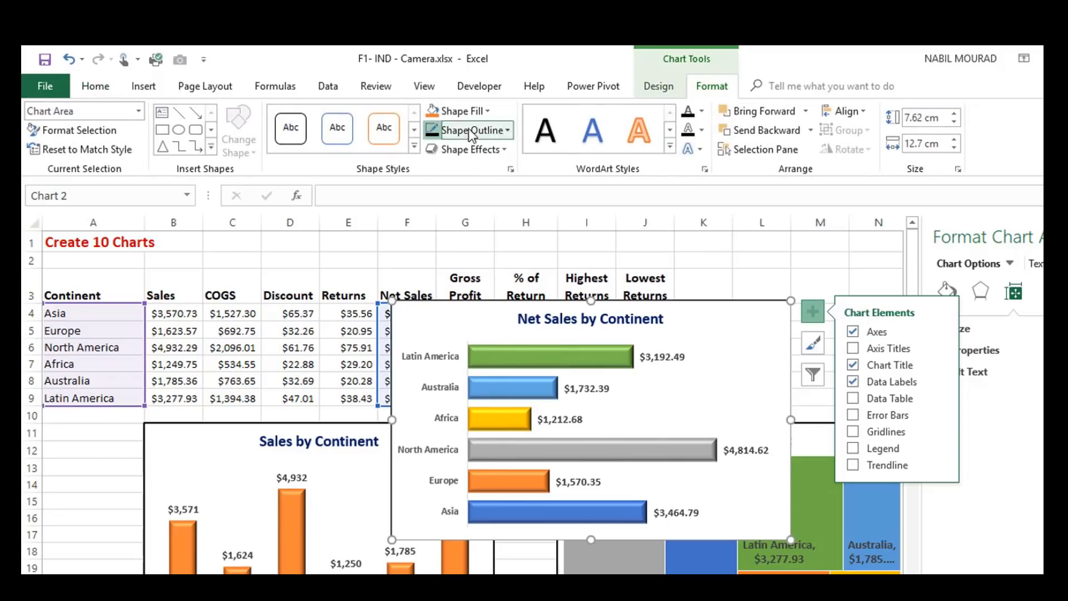
pyautogui.click(461, 130)
pyautogui.moveTo(479, 340)
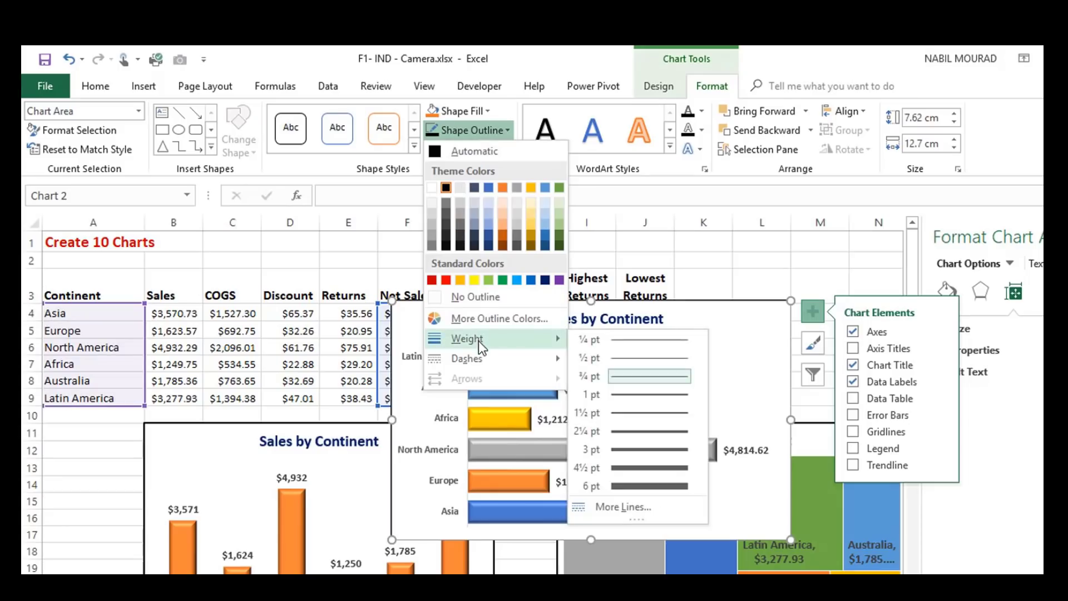
pyautogui.click(636, 415)
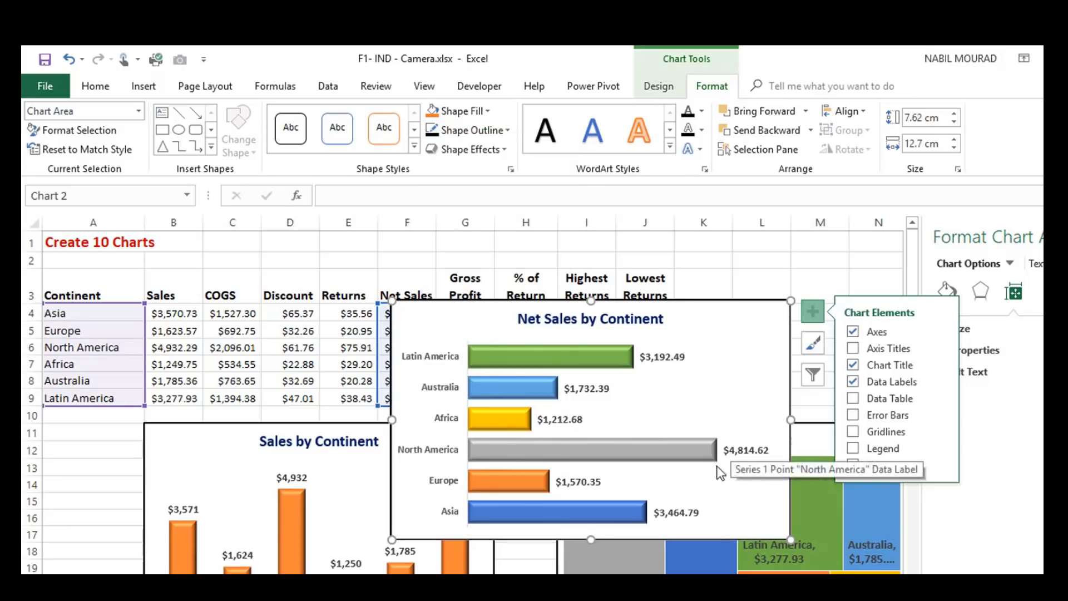
# Step: Shrink the bar chart to about 6.68 cm by 11.7 cm and move it to start at cell B25 on its yellow range
pyautogui.moveTo(787, 536); pyautogui.dragTo(759, 510)
pyautogui.scroll(-2, 825, 433)
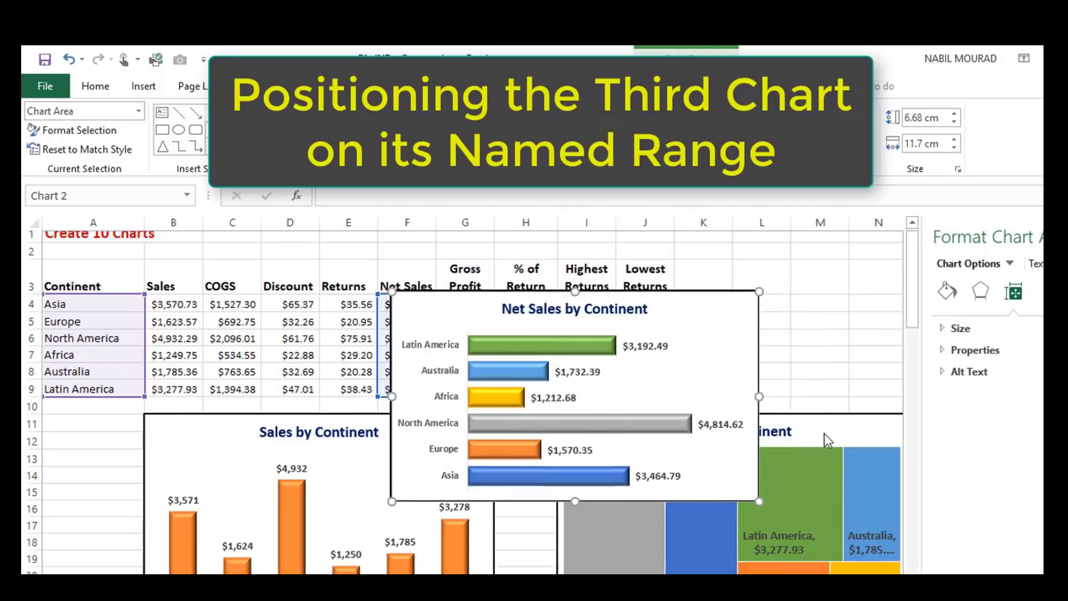
pyautogui.moveTo(758, 245); pyautogui.dragTo(521, 529)
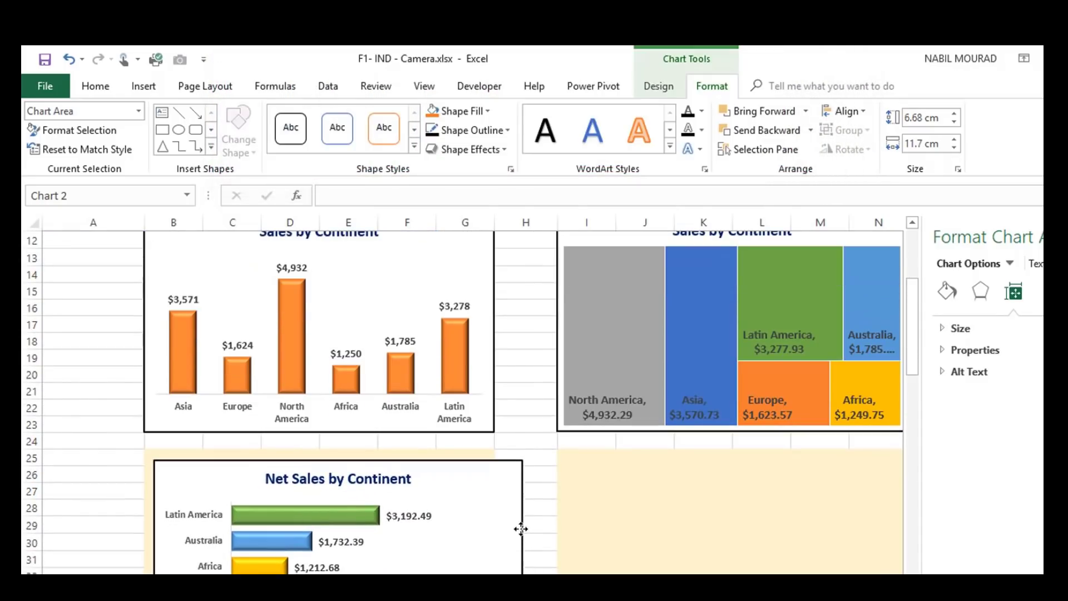
pyautogui.moveTo(521, 529); pyautogui.dragTo(527, 519)
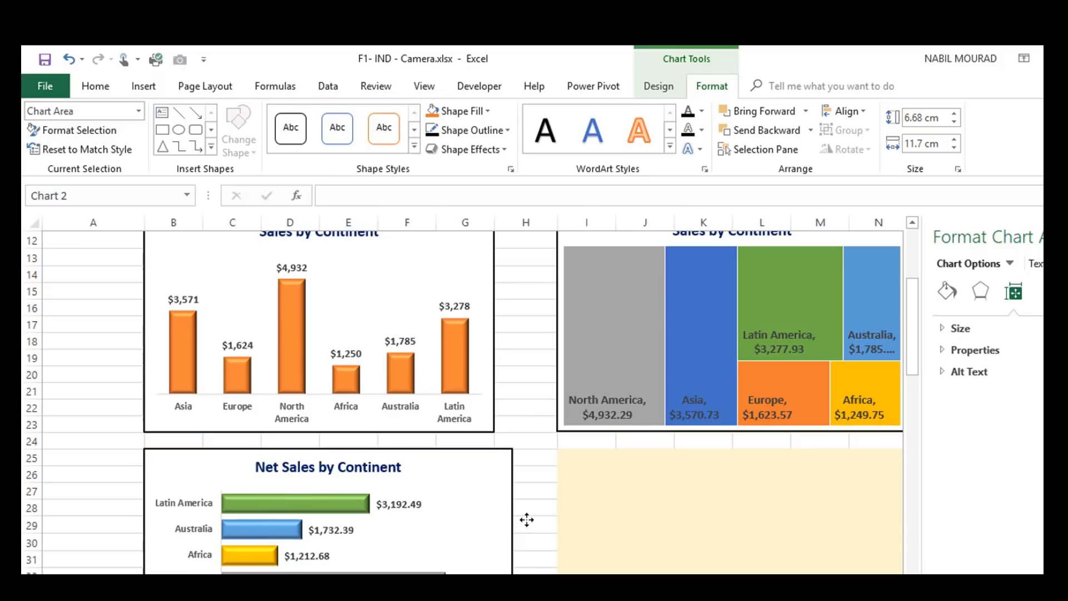
# Step: Resize the bar chart to about 6.93 cm by 11.11 cm so it covers the yellow range B25:G37, and deselect it
pyautogui.scroll(-2, 634, 378)
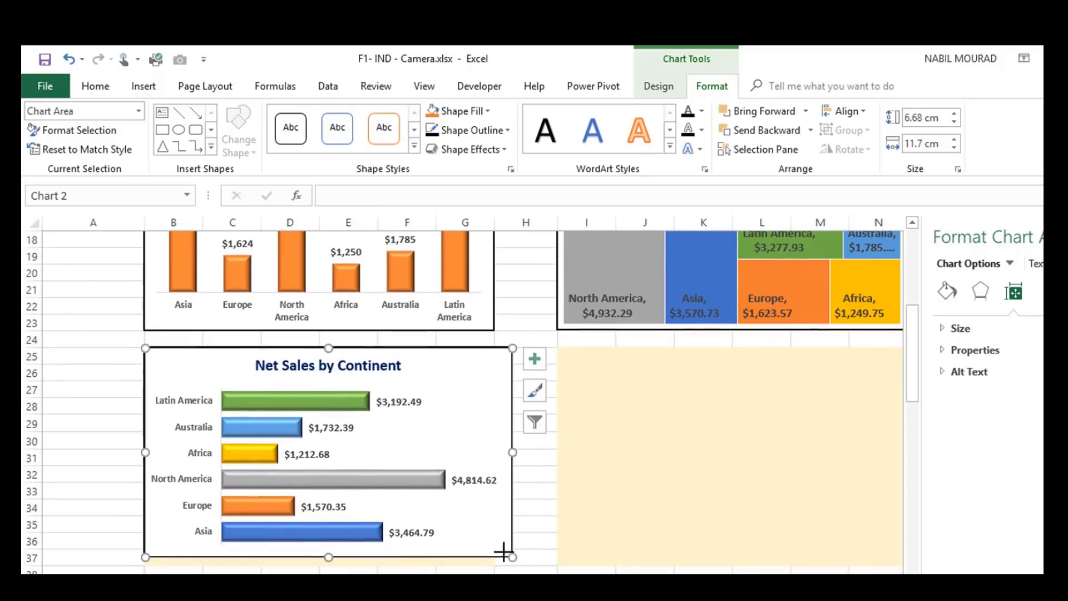
pyautogui.moveTo(505, 553); pyautogui.dragTo(485, 546)
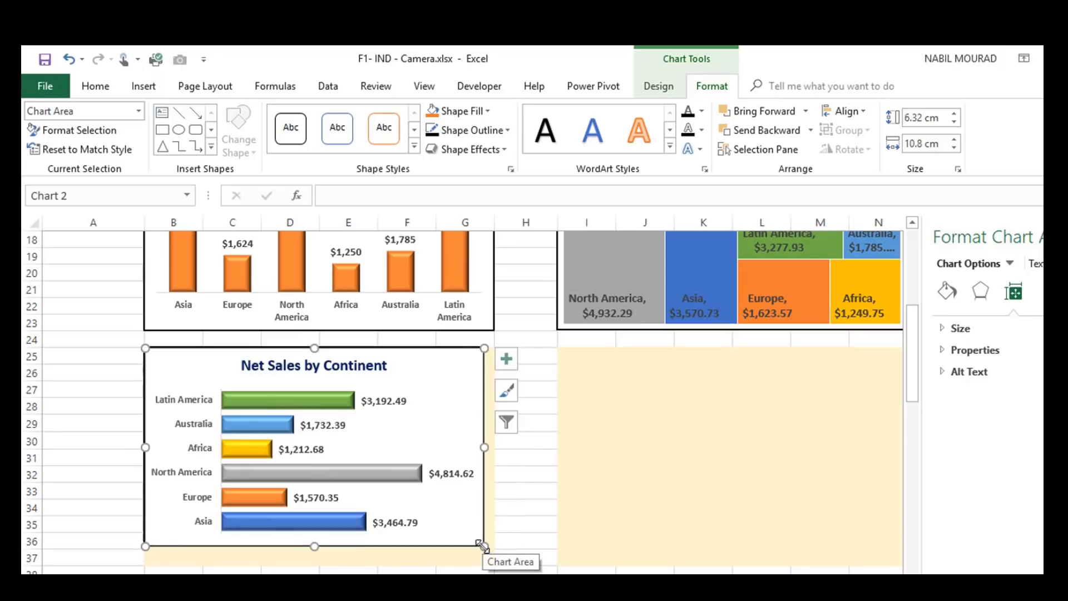
pyautogui.moveTo(484, 546); pyautogui.dragTo(494, 566)
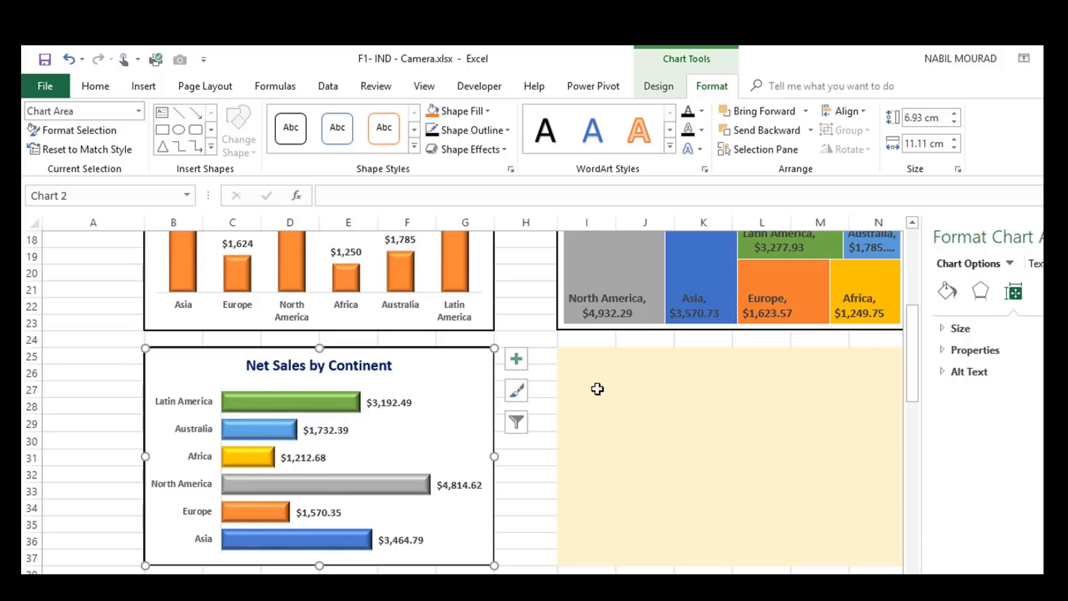
pyautogui.click(538, 277)
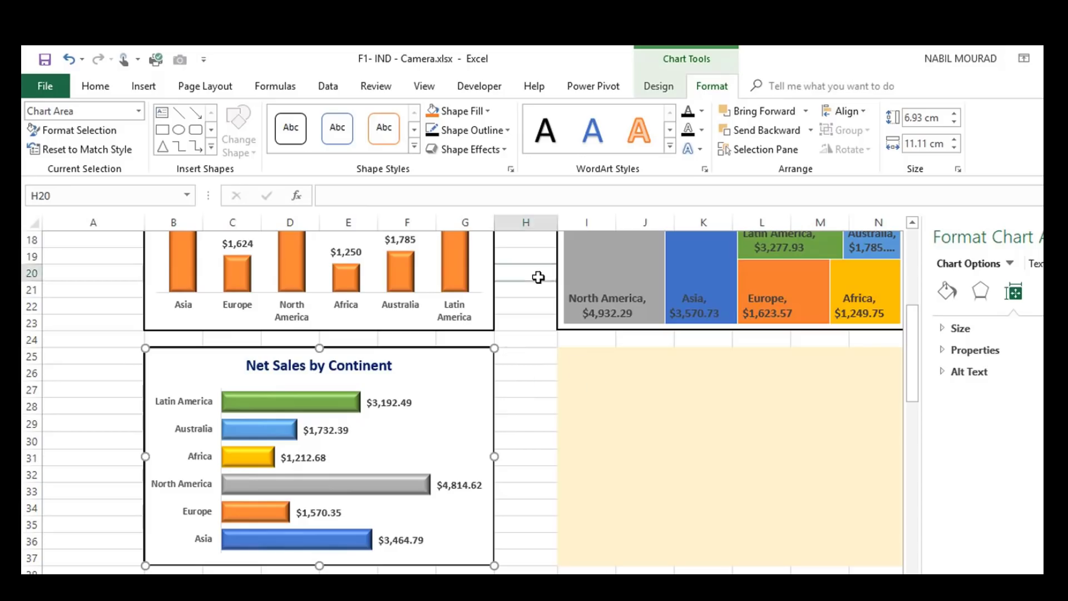
# Step: Insert a Clustered Column - Line combo chart from the continent names in A4:A9 and the Discount and Returns values in D4:E9
pyautogui.scroll(6, 529, 310)
pyautogui.moveTo(52, 313); pyautogui.dragTo(53, 398)
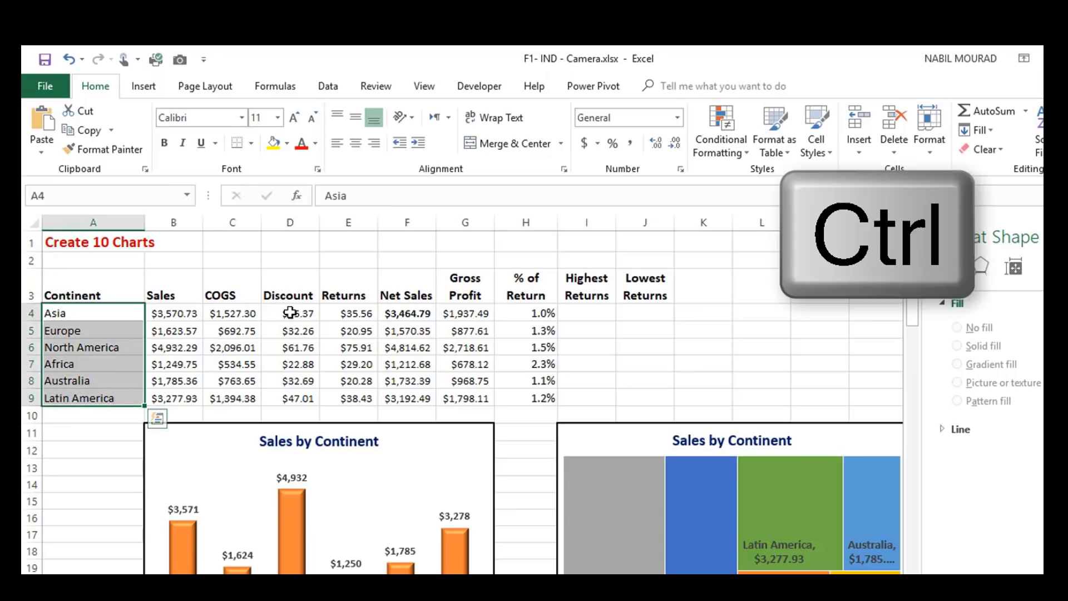
pyautogui.moveTo(290, 313); pyautogui.dragTo(342, 397)
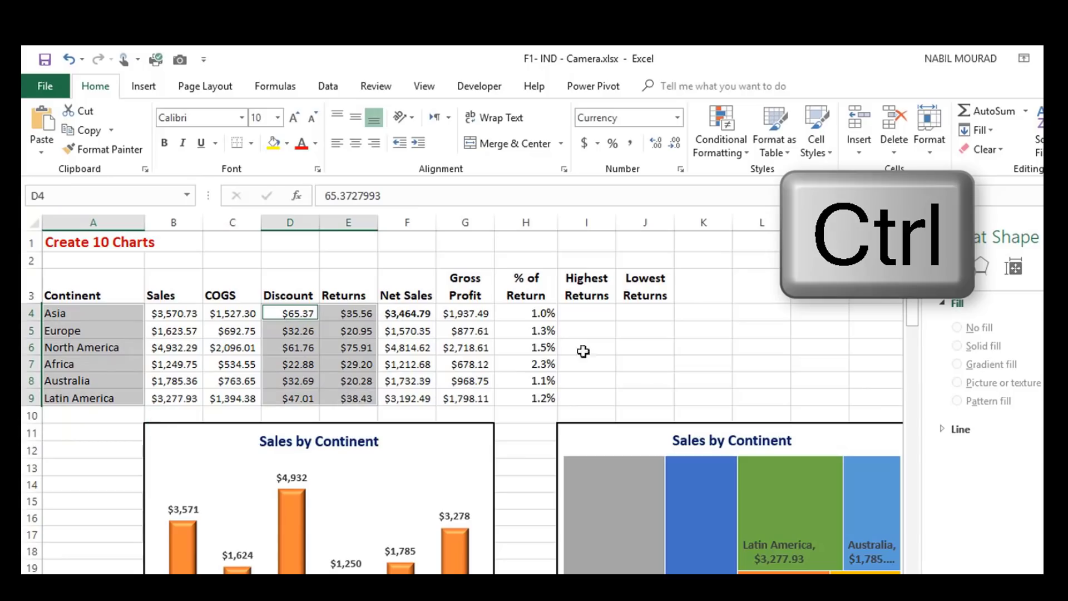
pyautogui.click(144, 87)
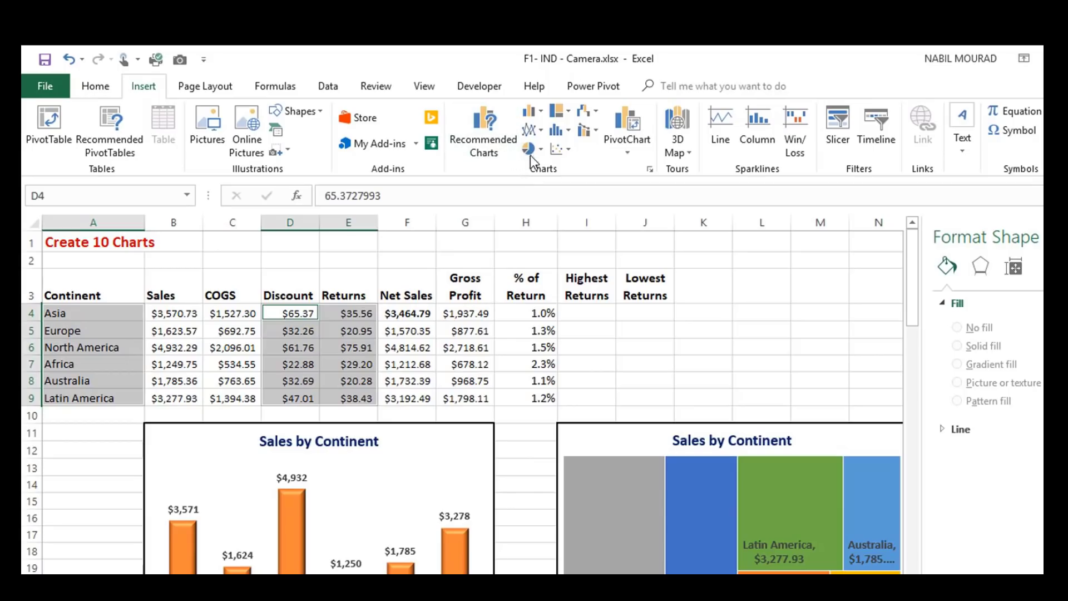
pyautogui.click(485, 128)
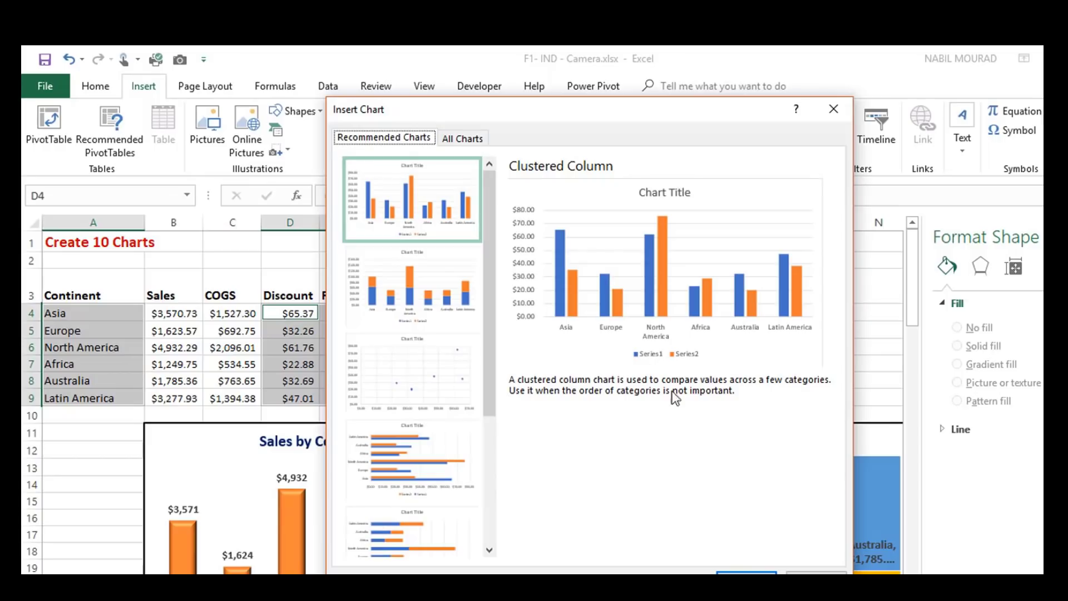
pyautogui.click(463, 146)
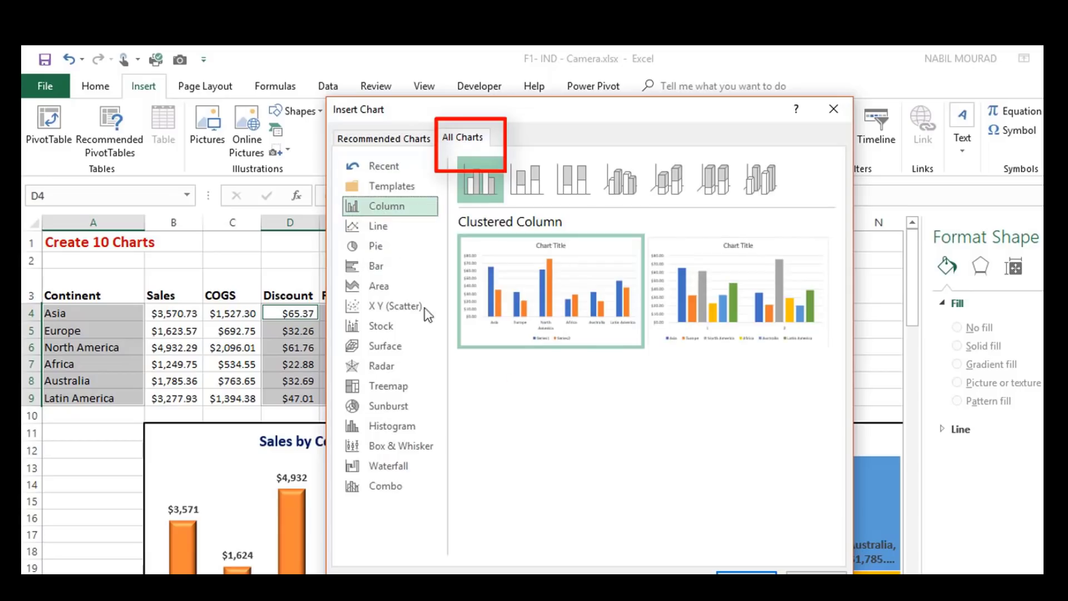
pyautogui.click(380, 491)
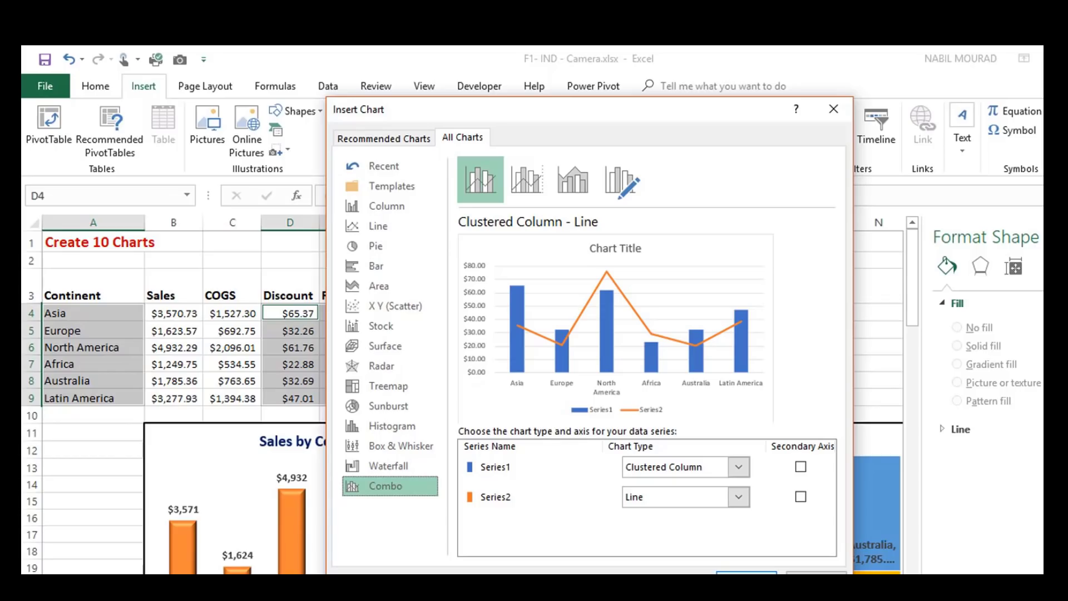
pyautogui.press('Return')
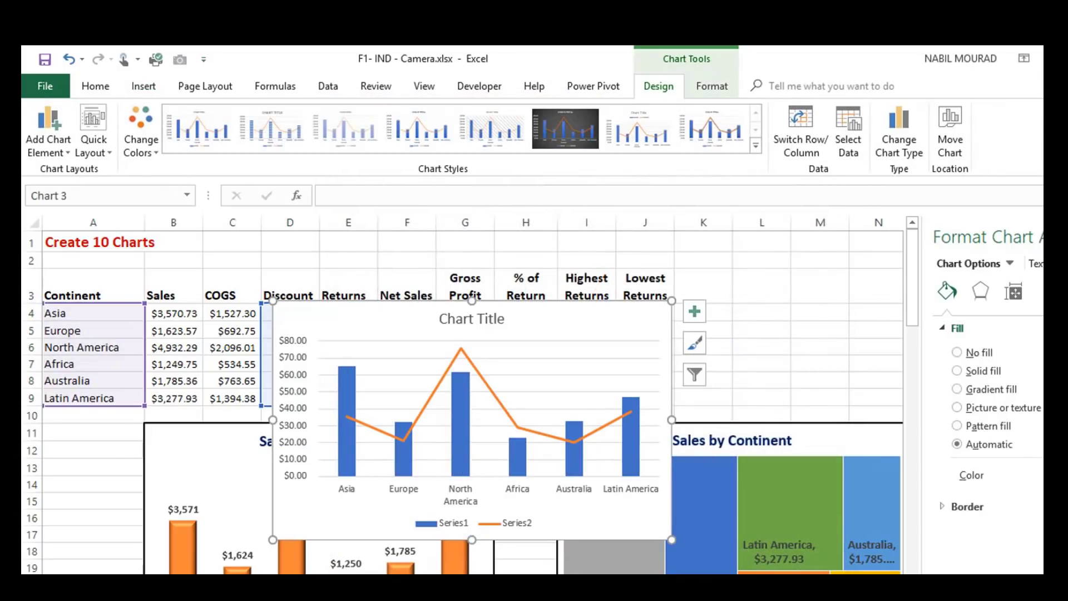
# Step: Delete the vertical axis, the gridlines and the legend from the new combo chart
pyautogui.click(299, 371)
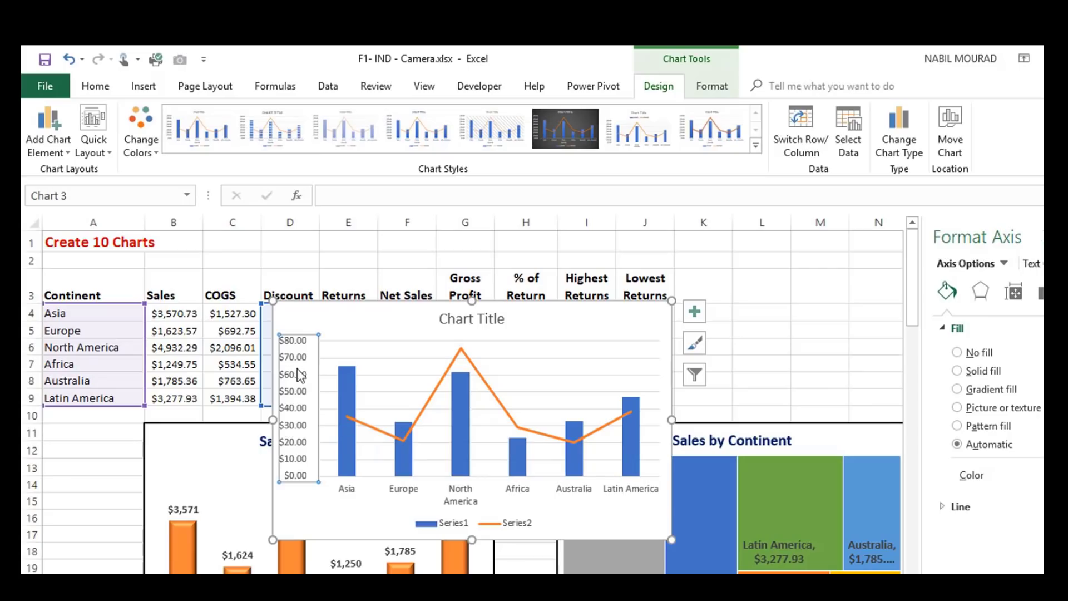
pyautogui.press('Delete')
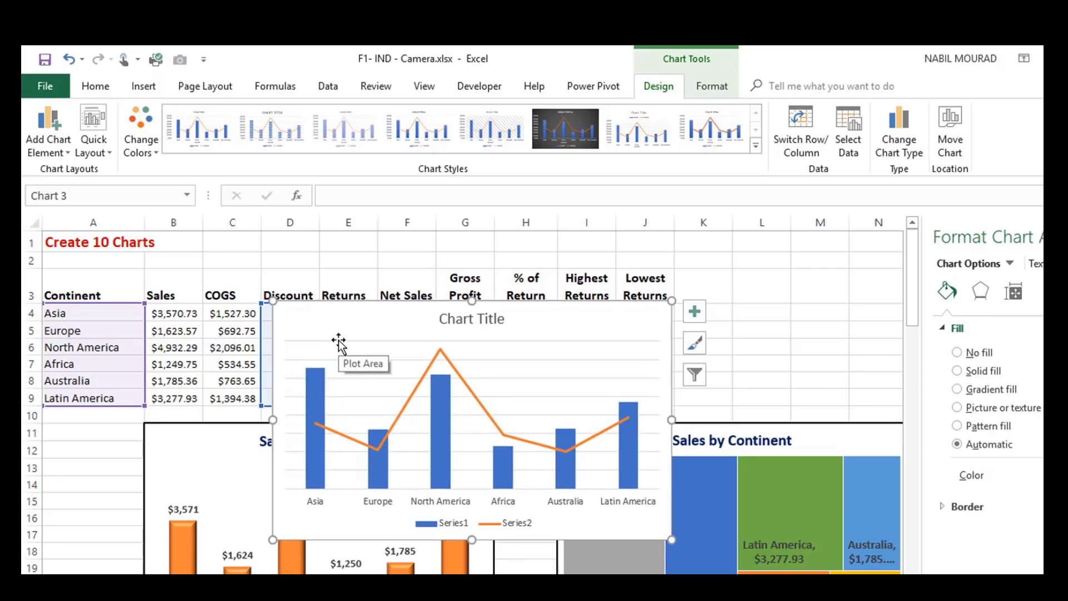
pyautogui.click(508, 360)
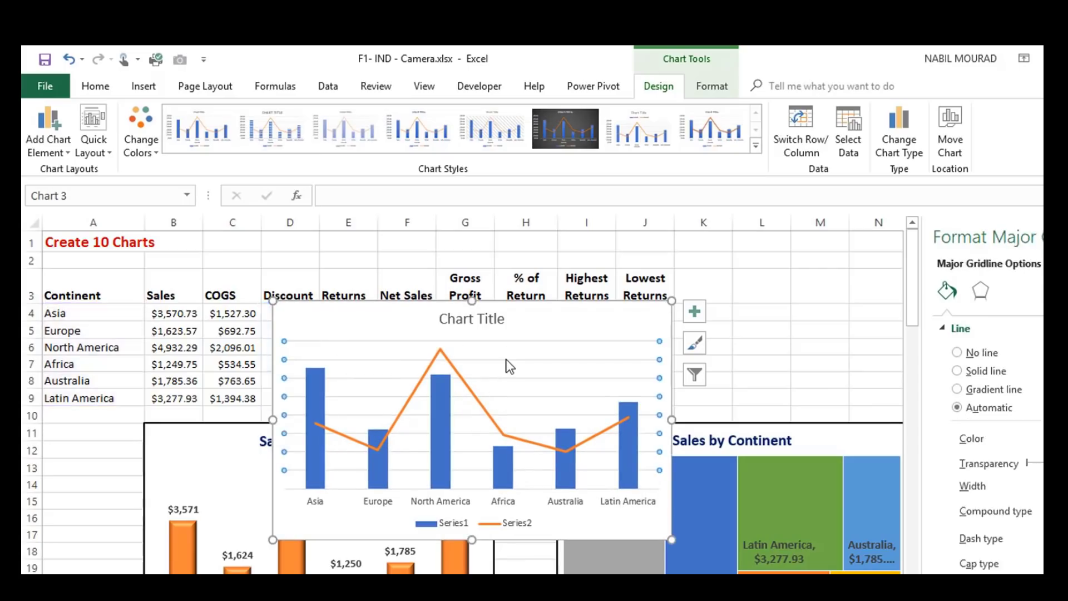
pyautogui.press('Delete')
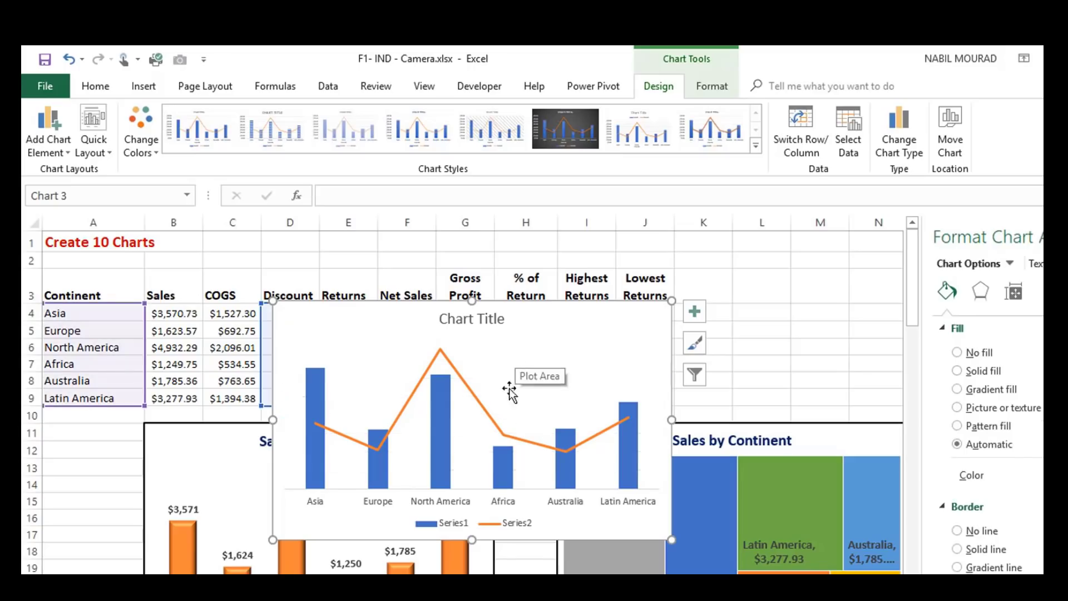
pyautogui.click(439, 531)
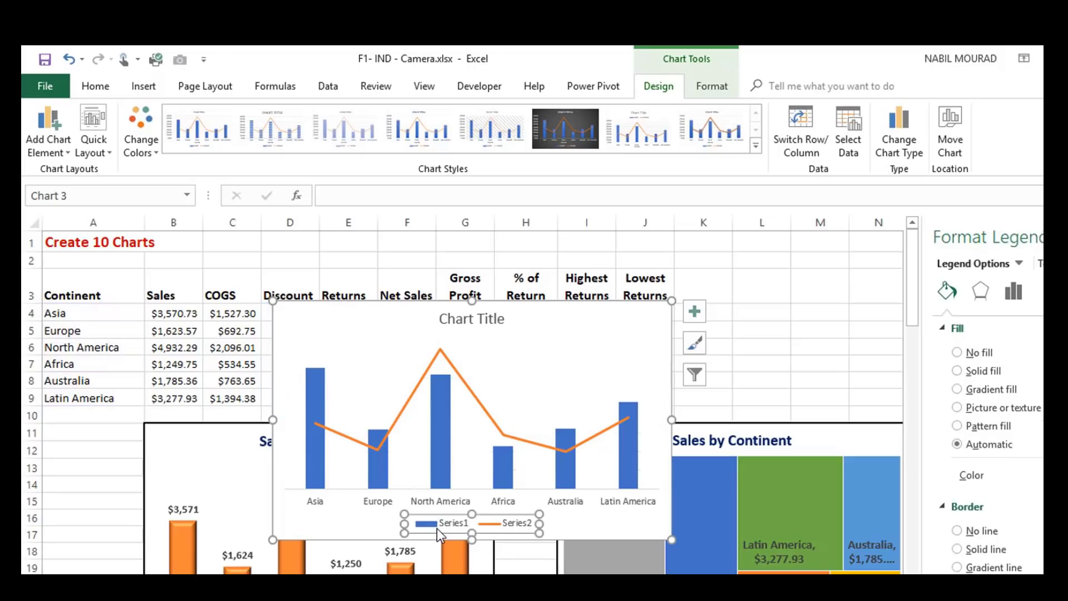
pyautogui.press('Delete')
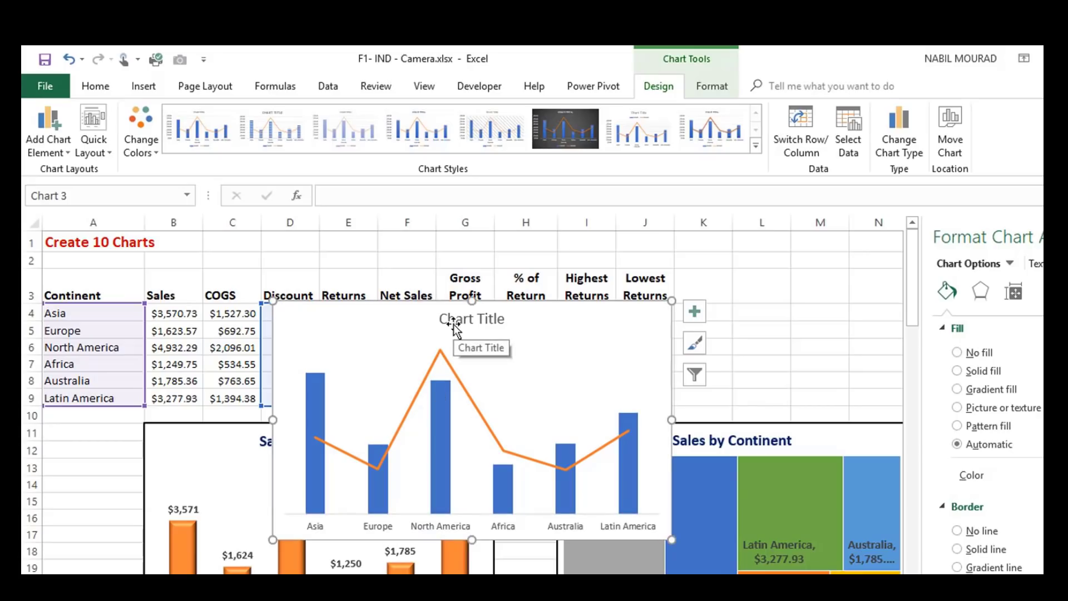
# Step: Set the combo chart's title to "Discount and Returns" and make it bold
pyautogui.click(491, 325)
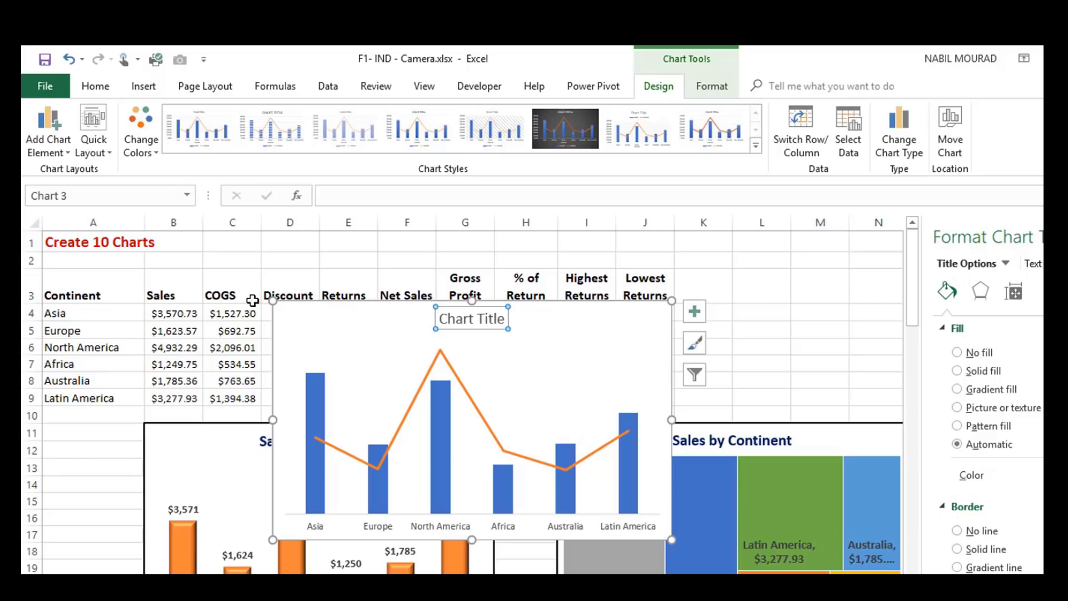
pyautogui.write('Discount and Returns')
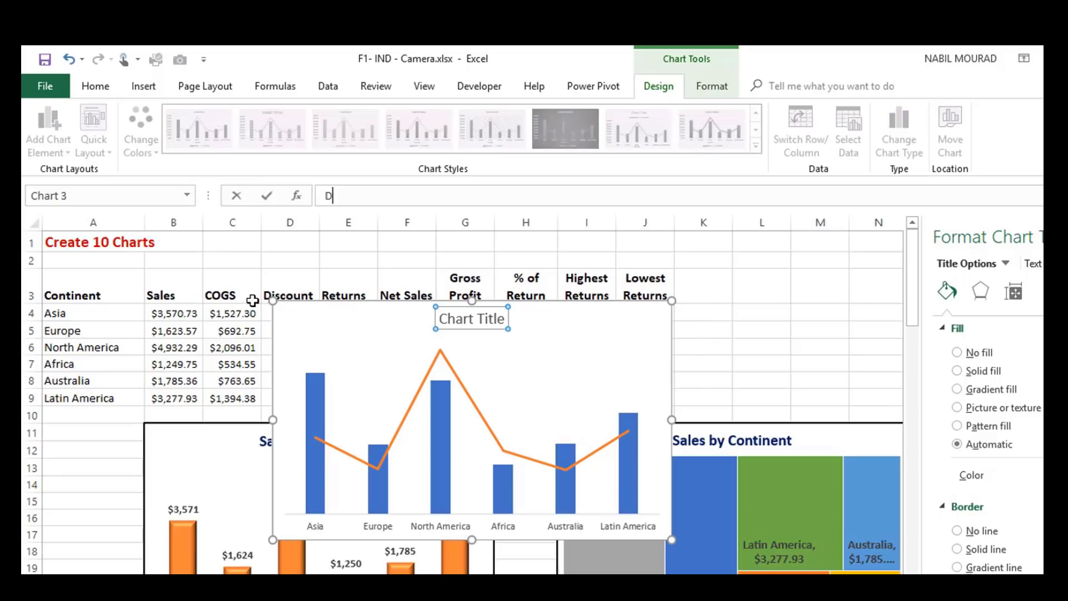
pyautogui.press('Return')
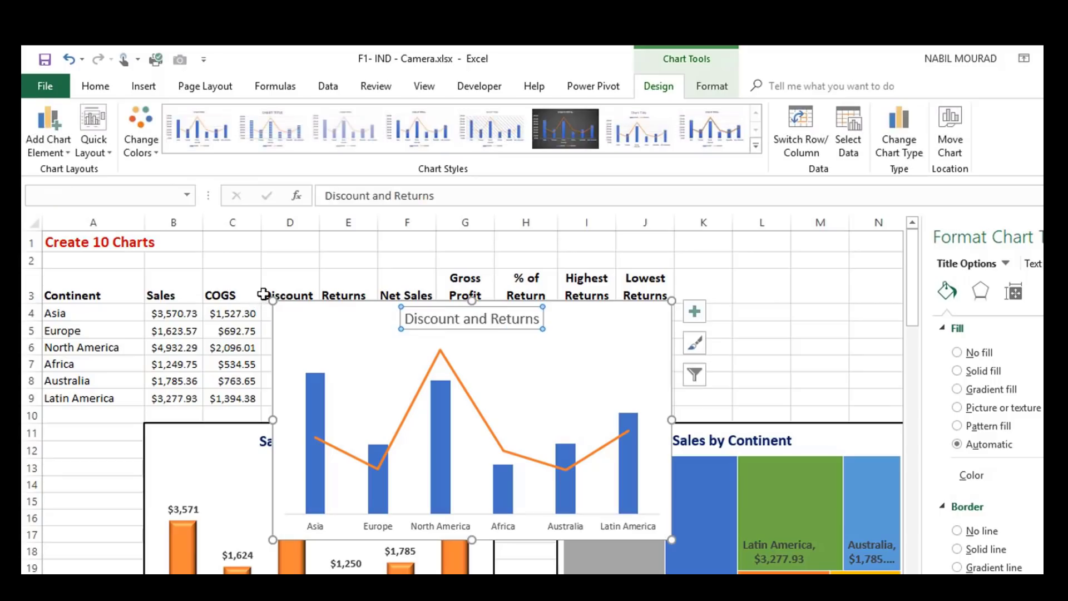
pyautogui.click(95, 86)
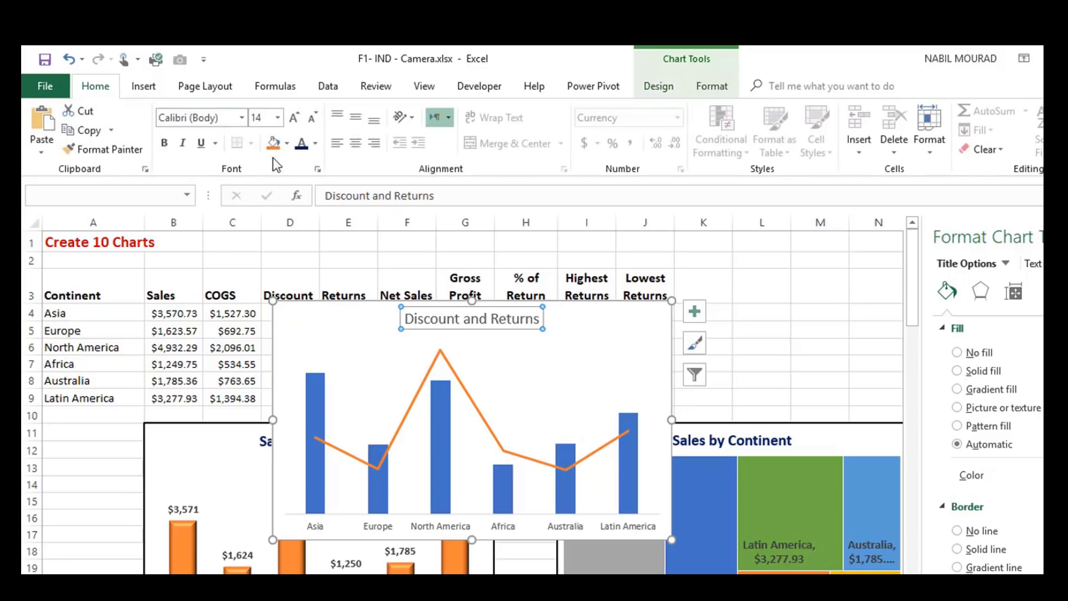
pyautogui.click(164, 143)
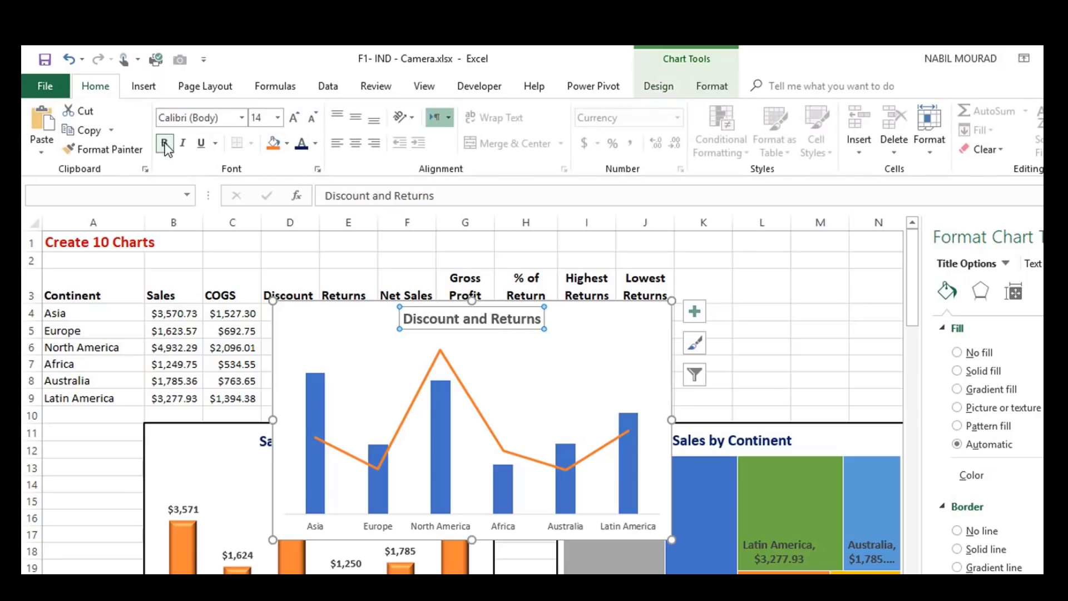
# Step: Color the word "and" in the chart title dark blue and the word "Returns" dark orange
pyautogui.doubleClick(477, 321)
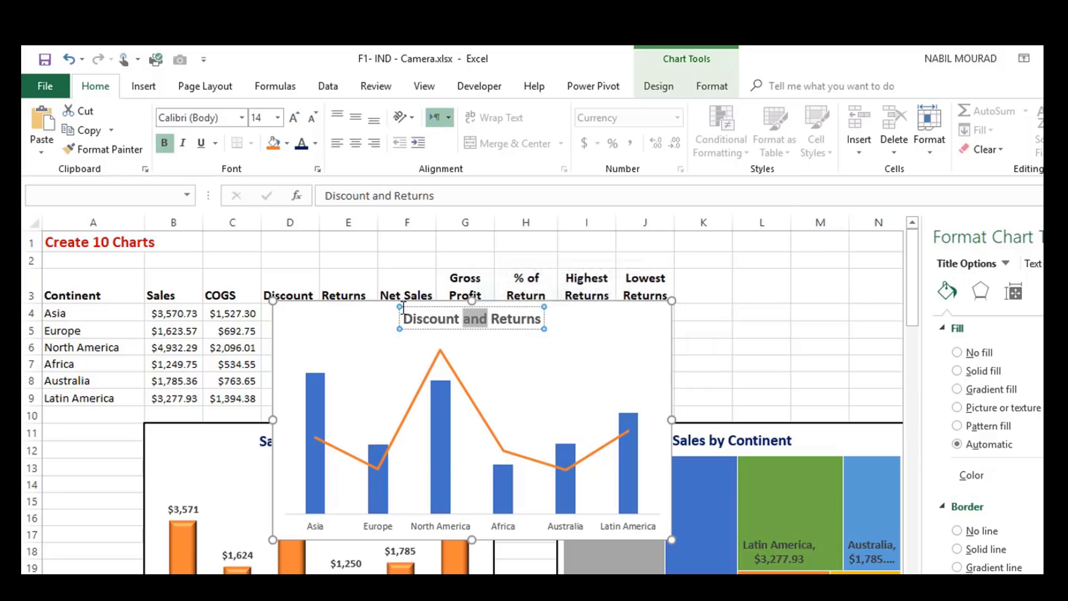
pyautogui.click(315, 143)
pyautogui.click(414, 293)
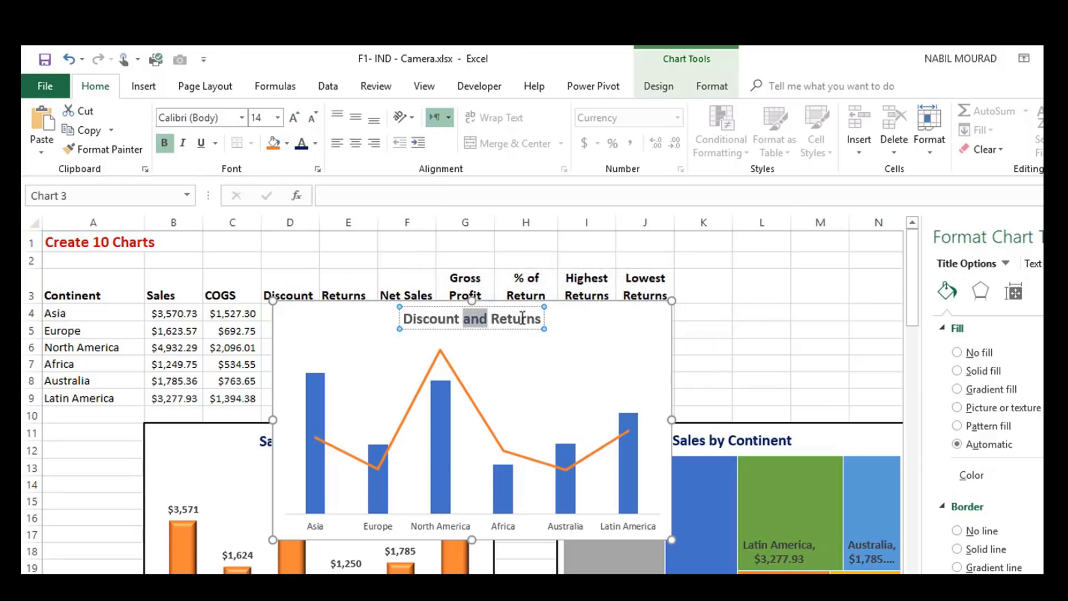
pyautogui.doubleClick(529, 318)
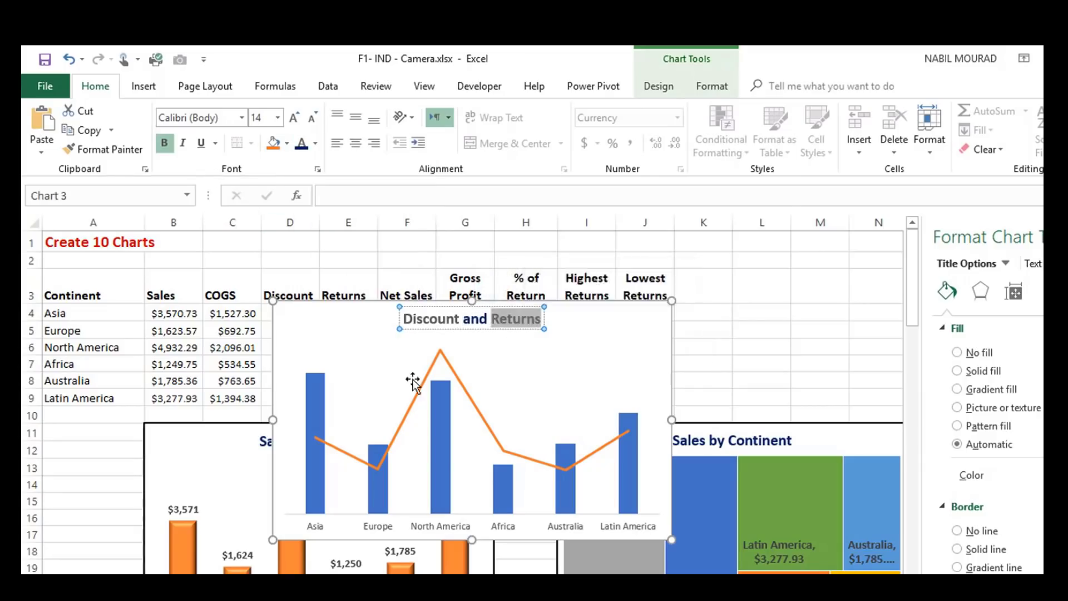
pyautogui.click(319, 146)
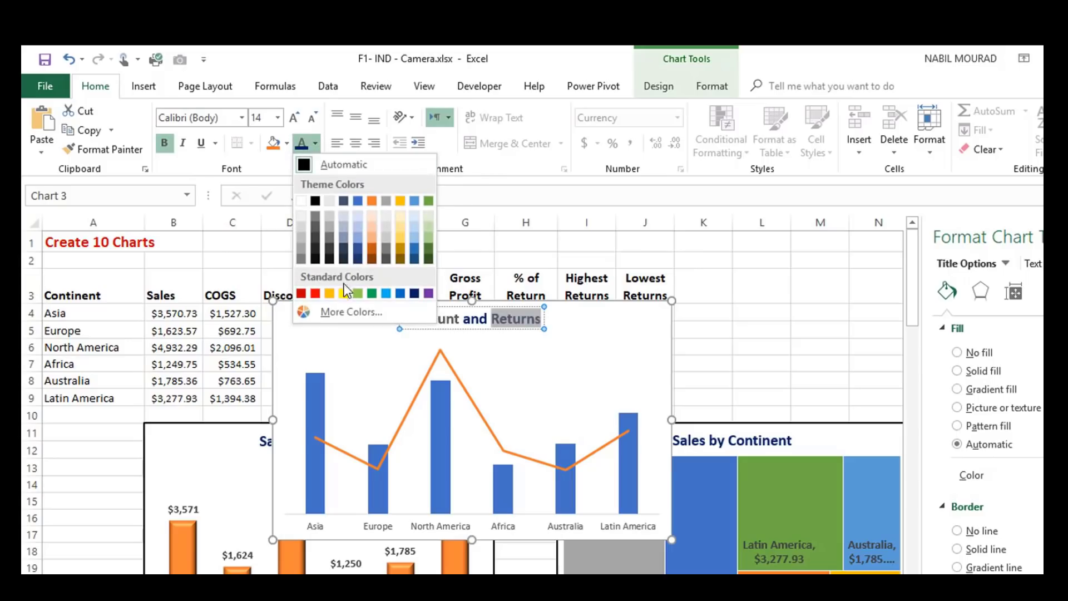
pyautogui.click(373, 256)
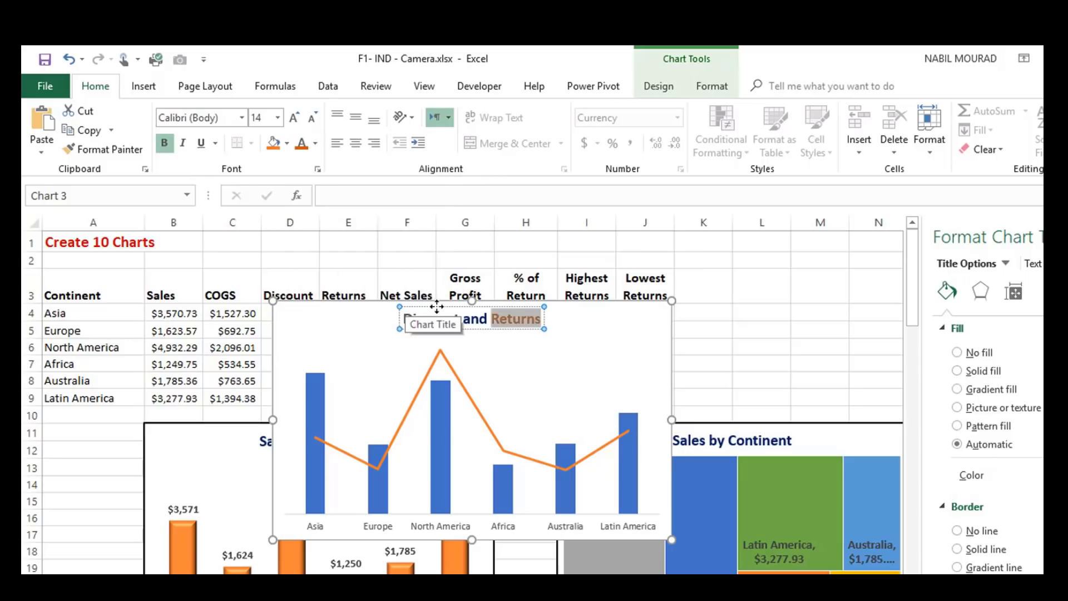
pyautogui.click(566, 367)
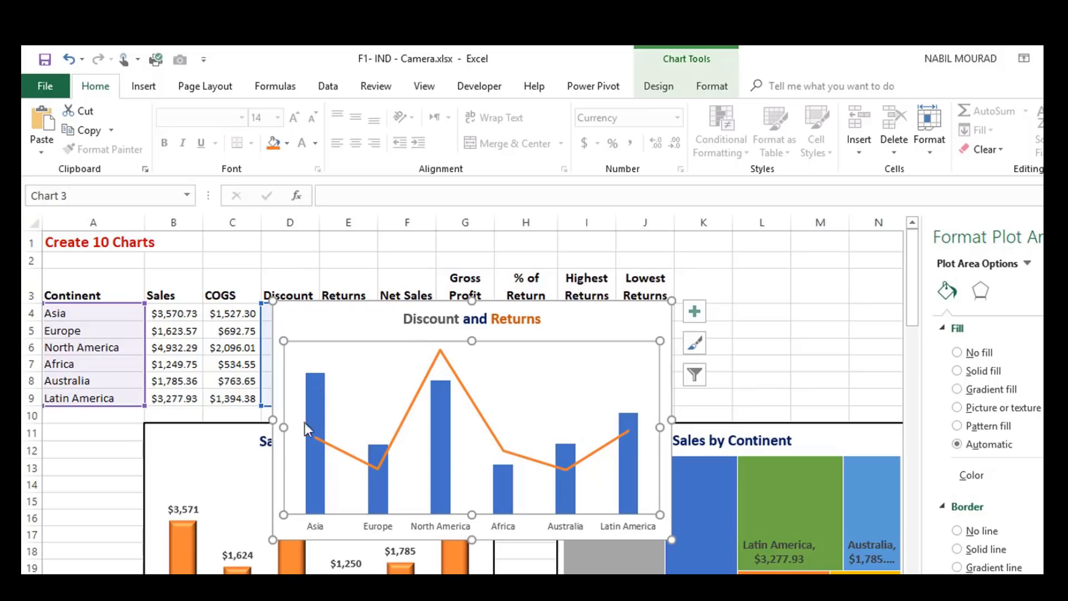
# Step: Widen the Discount columns by reducing the series gap width to 133%
pyautogui.moveTo(319, 404)
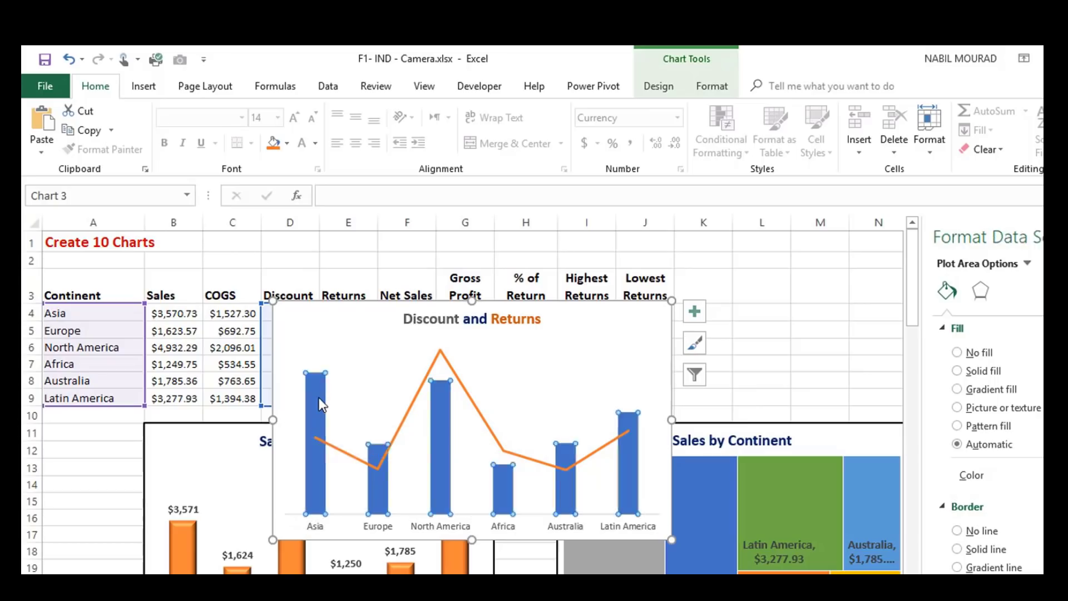
pyautogui.click(319, 404)
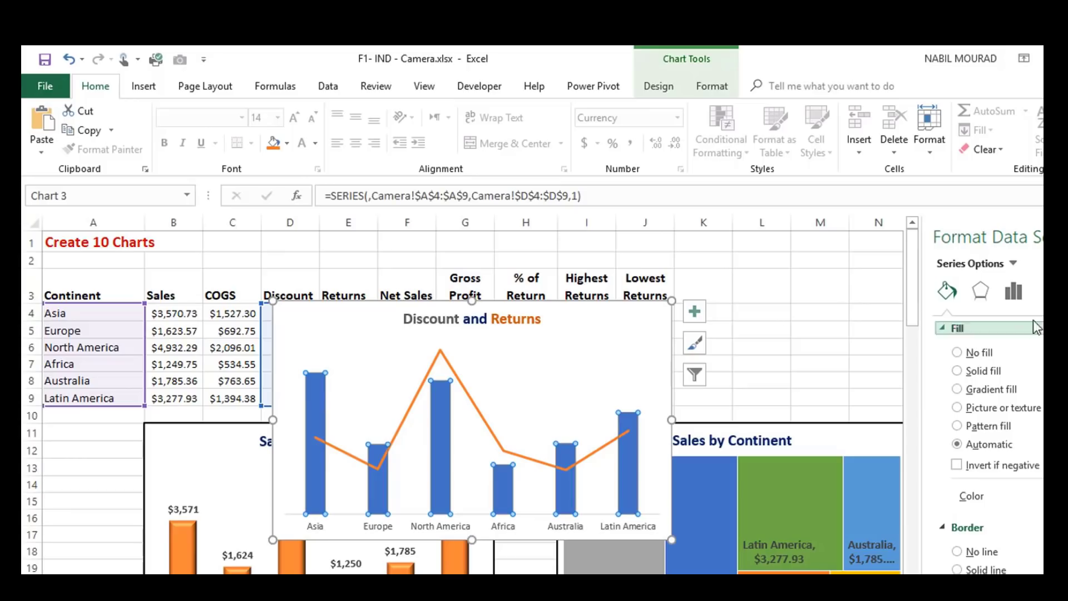
pyautogui.click(1014, 291)
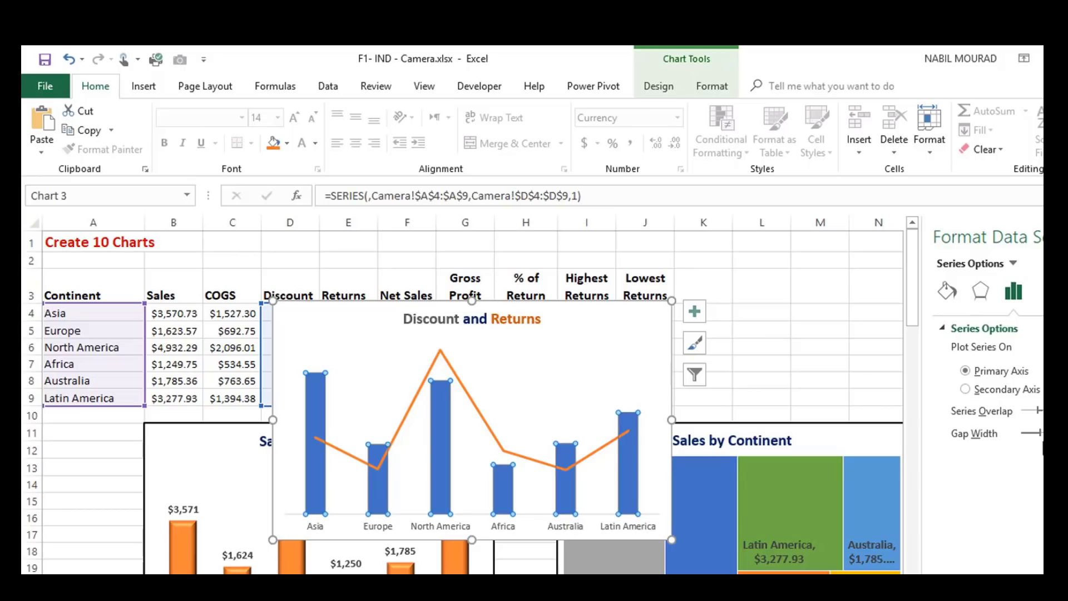
pyautogui.moveTo(1035, 431); pyautogui.dragTo(1034, 432)
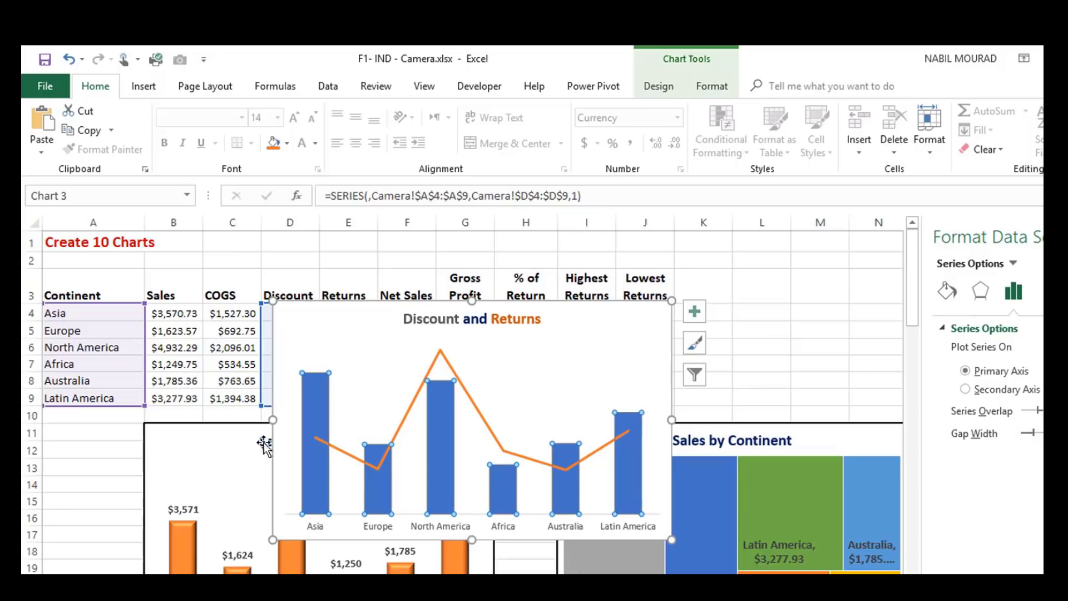
# Step: Fill the Discount columns with dark gray and apply a bevel effect to them
pyautogui.click(712, 86)
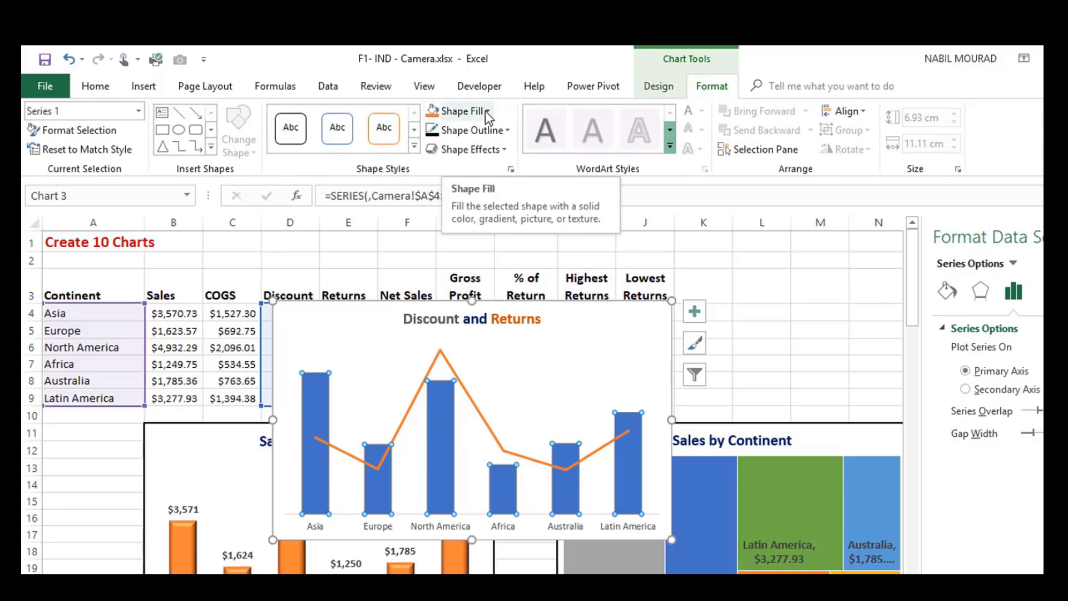
pyautogui.click(485, 112)
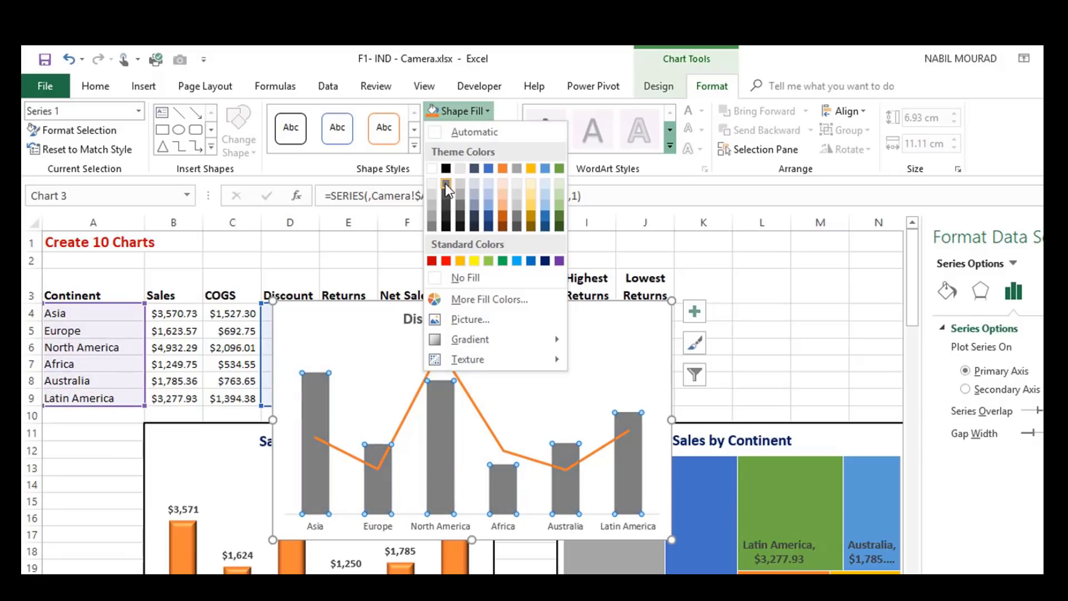
pyautogui.click(446, 184)
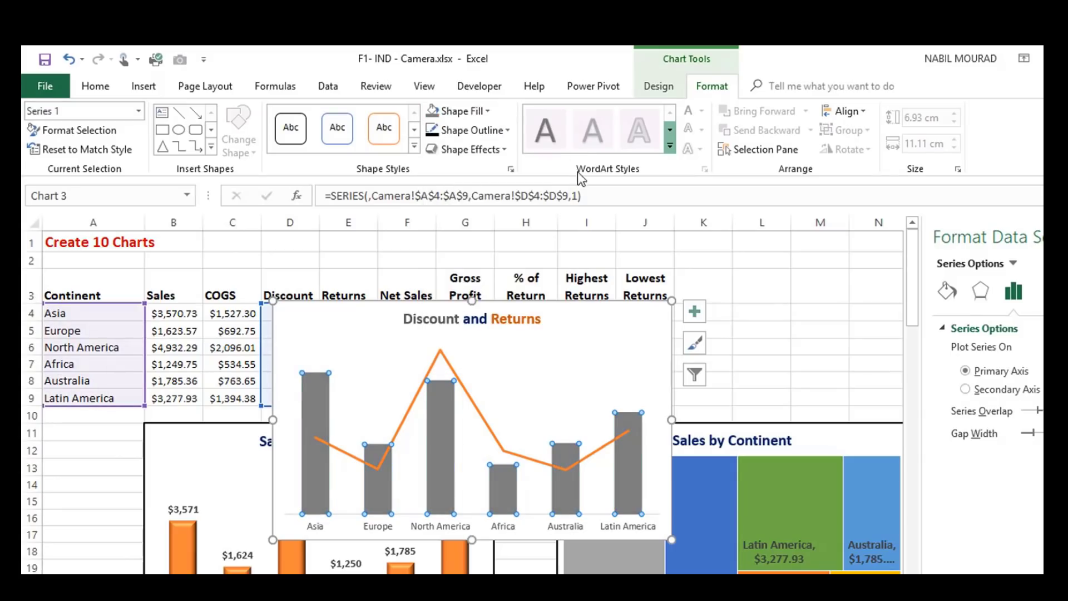
pyautogui.click(487, 150)
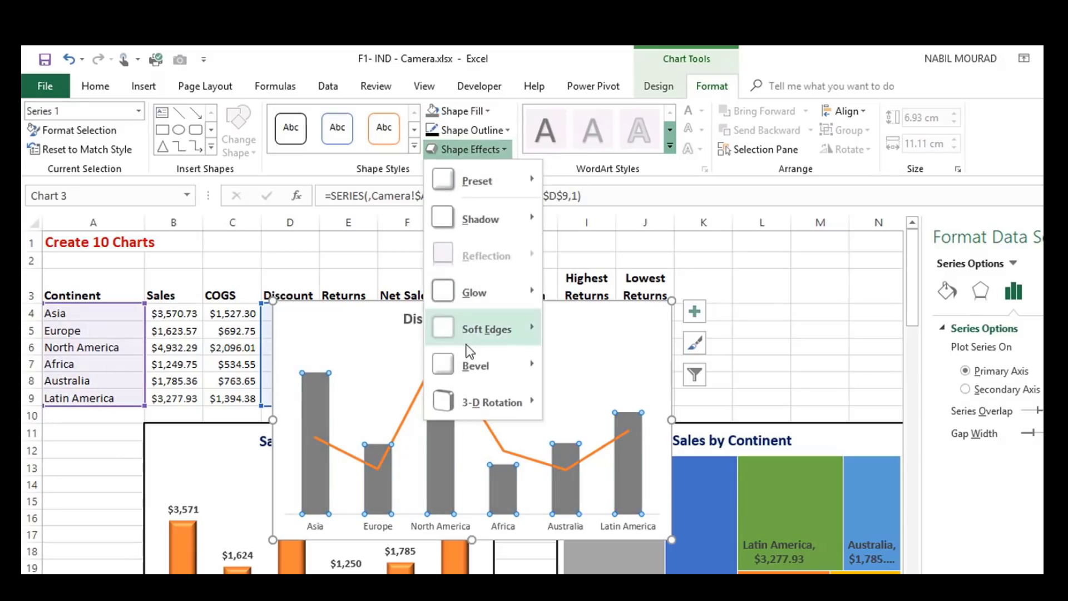
pyautogui.moveTo(469, 372)
pyautogui.click(565, 452)
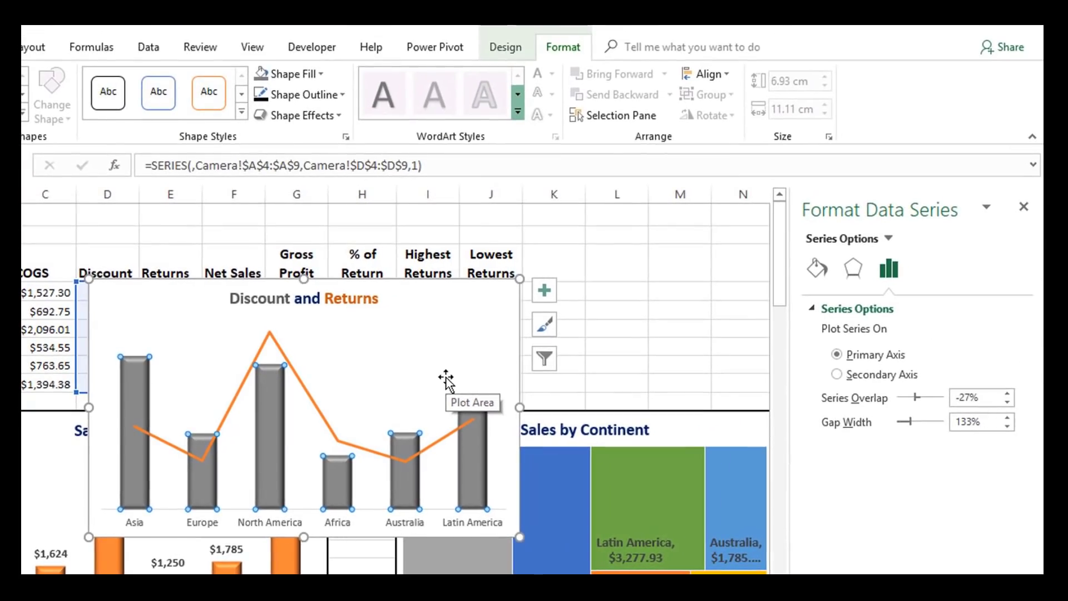
# Step: Add data labels to the Discount columns of the combo chart
pyautogui.click(543, 293)
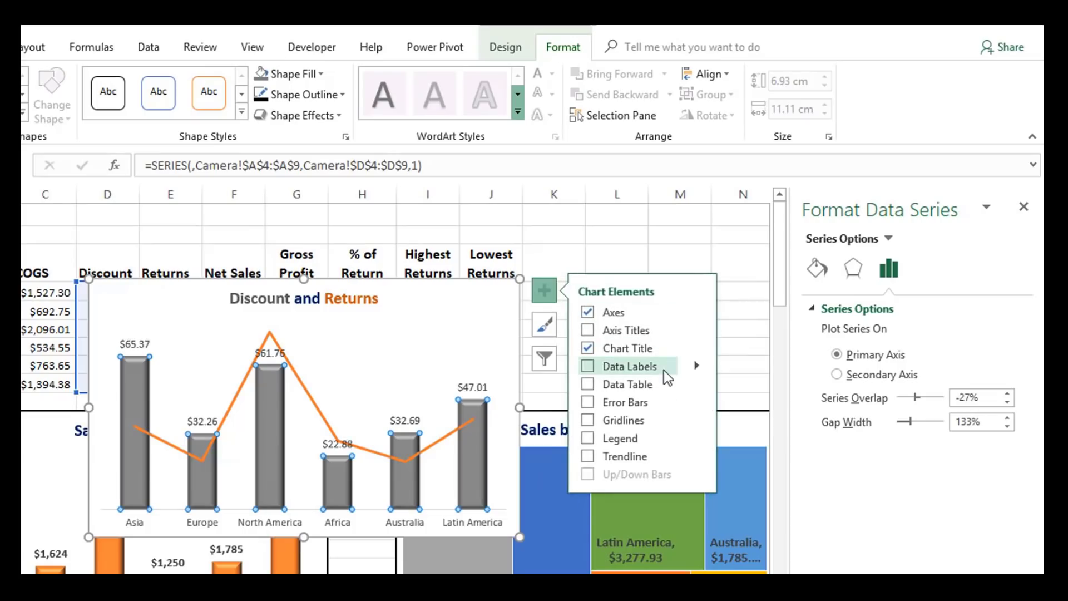
pyautogui.click(664, 369)
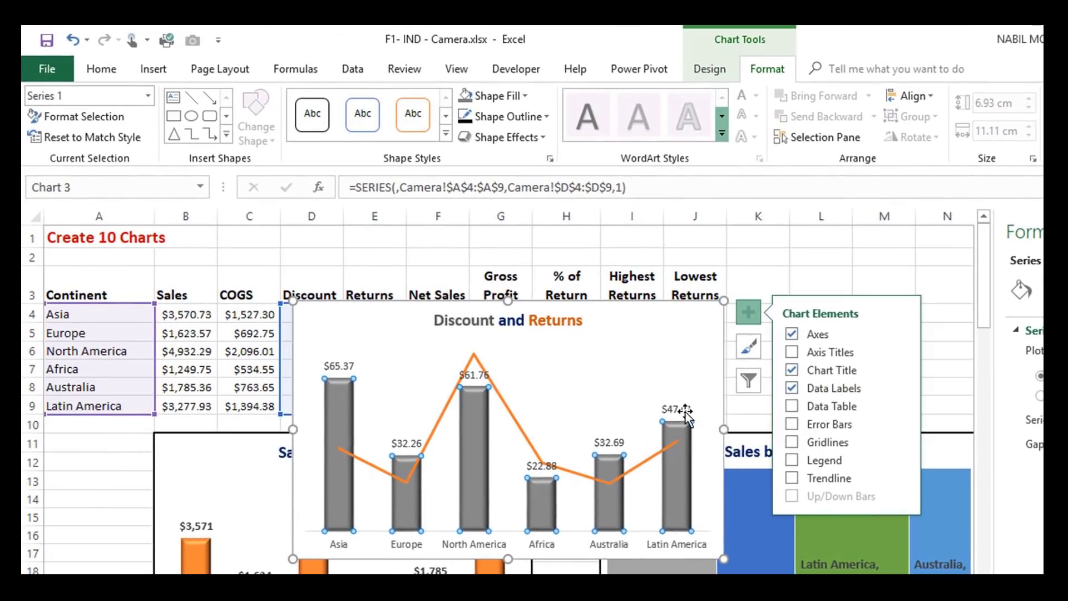
# Step: Make the Discount data labels bold at font size 10 and bold the continent labels on the horizontal axis
pyautogui.click(686, 412)
pyautogui.click(116, 69)
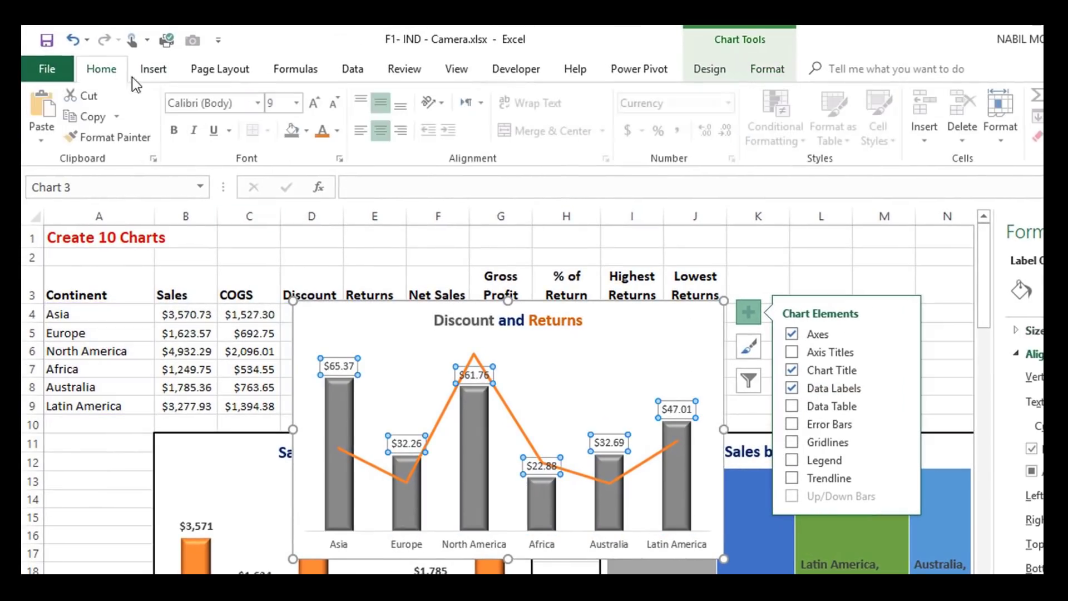
pyautogui.click(176, 132)
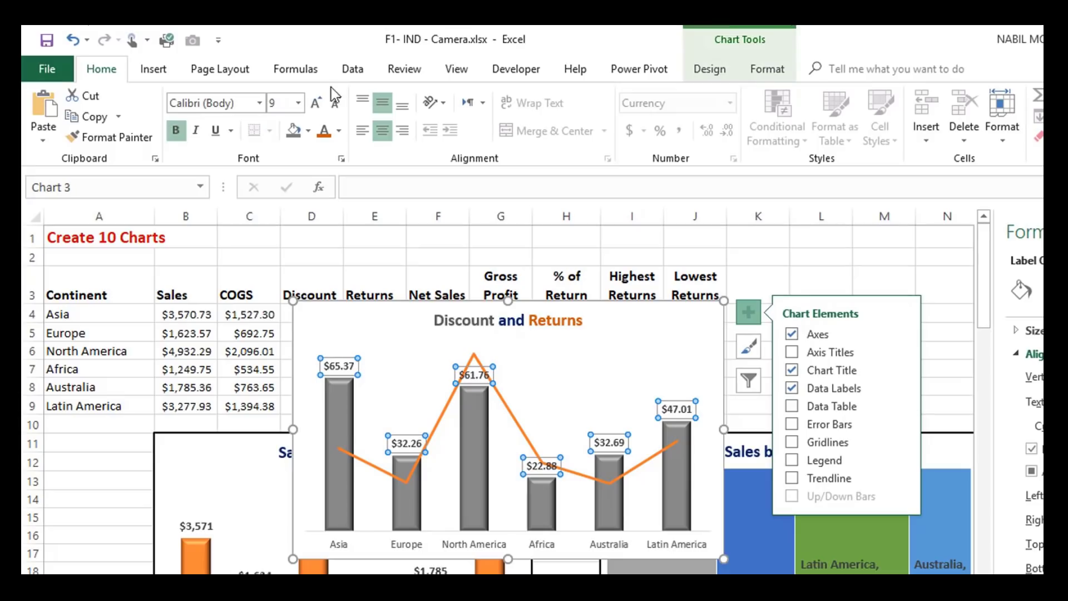
pyautogui.click(318, 104)
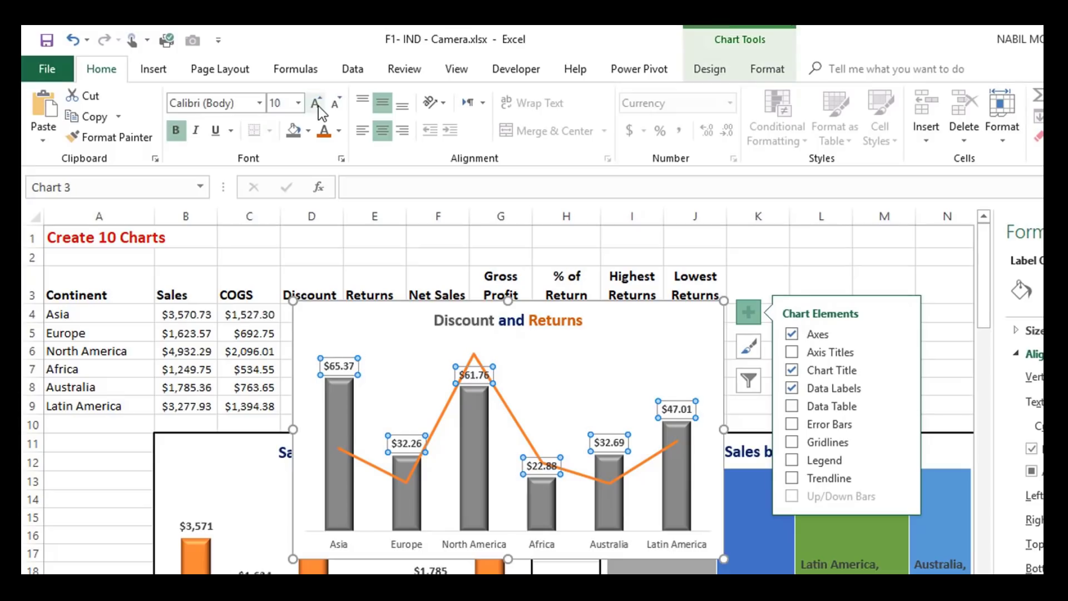
pyautogui.click(451, 544)
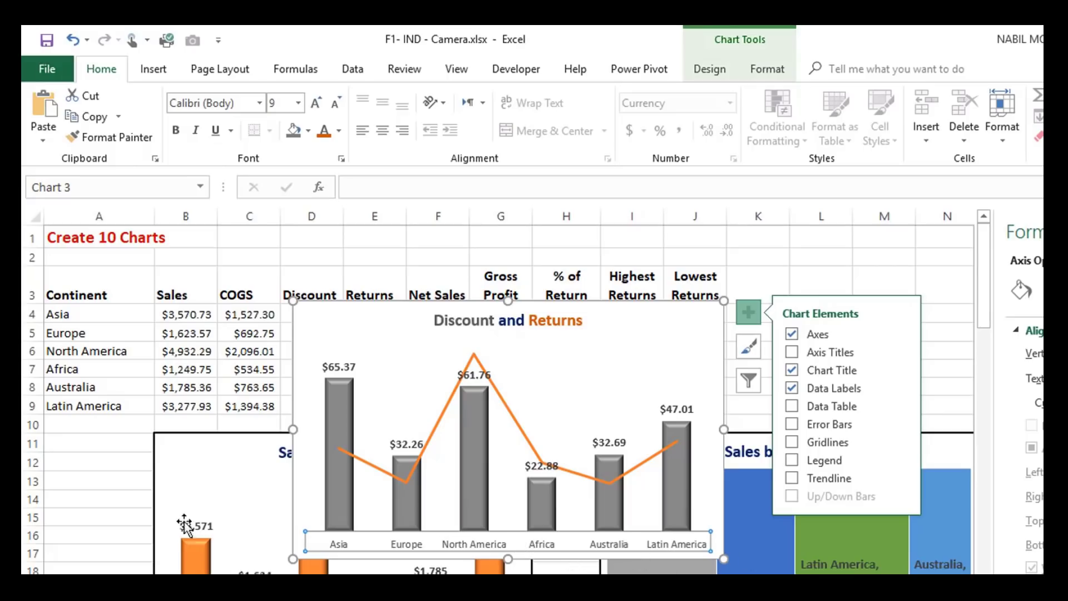
pyautogui.click(176, 133)
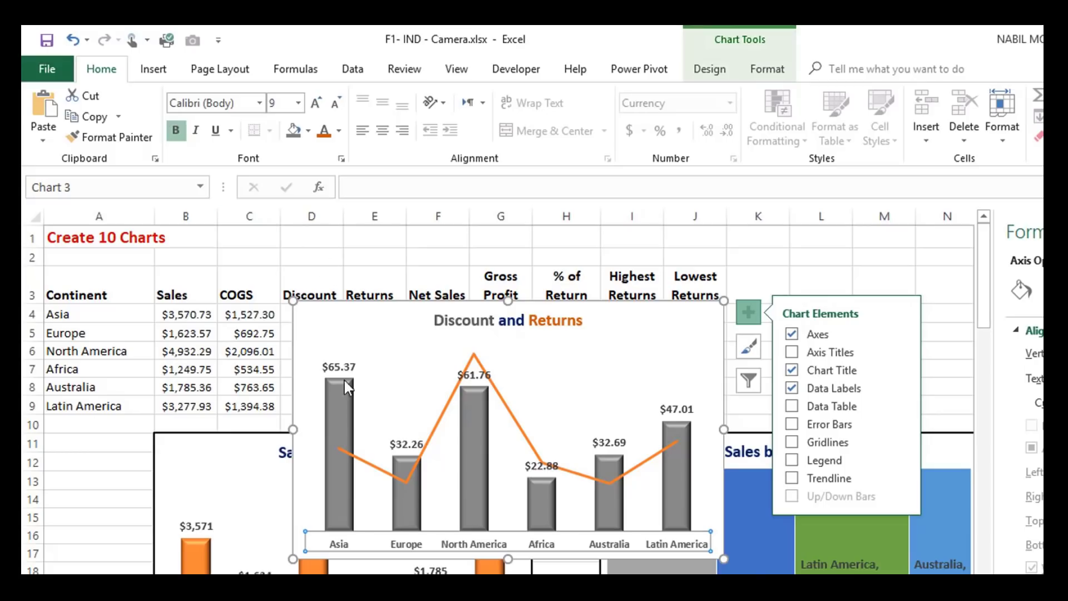
# Step: Give the Discount and Returns chart area a thicker black outline
pyautogui.moveTo(345, 388)
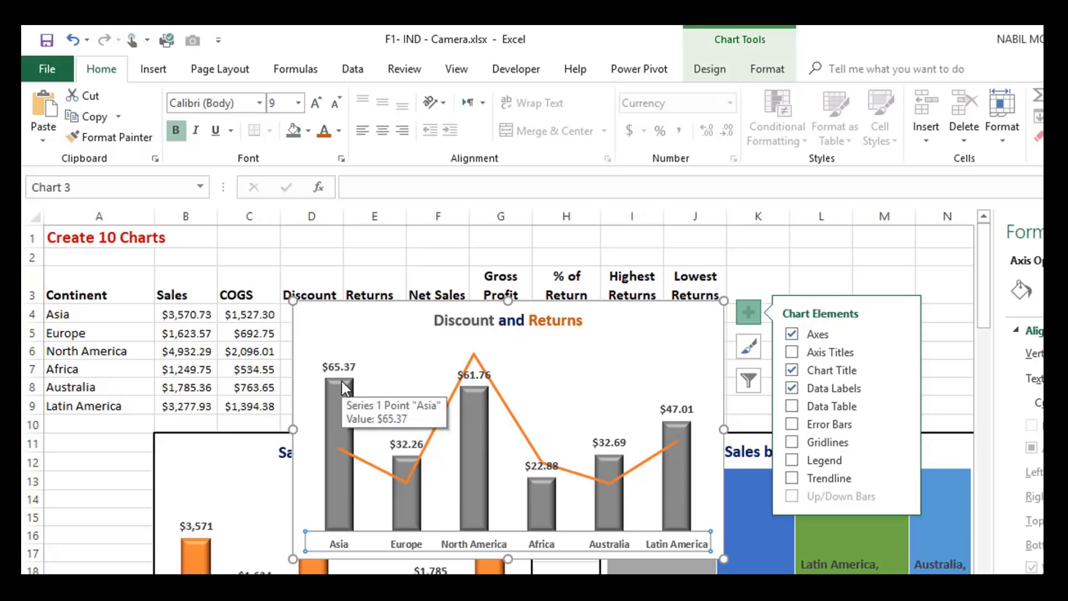
pyautogui.click(722, 324)
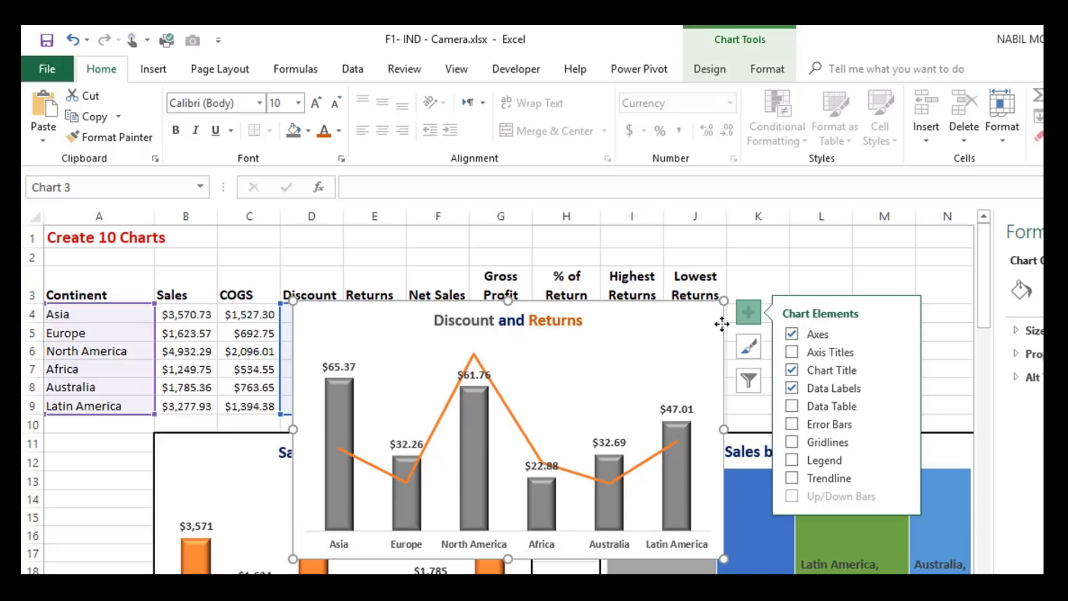
pyautogui.click(768, 68)
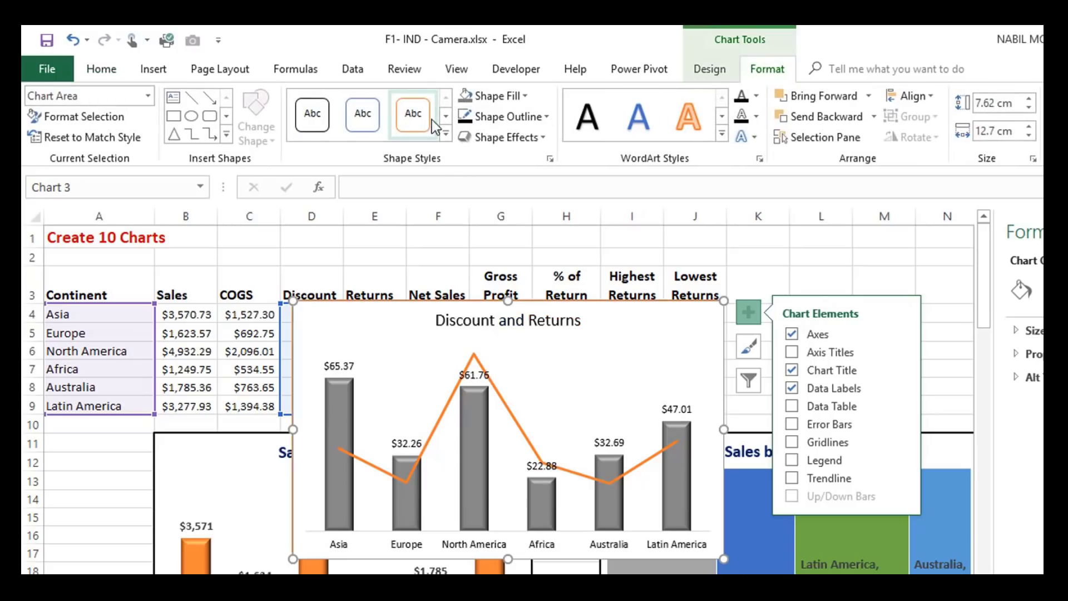
pyautogui.click(508, 116)
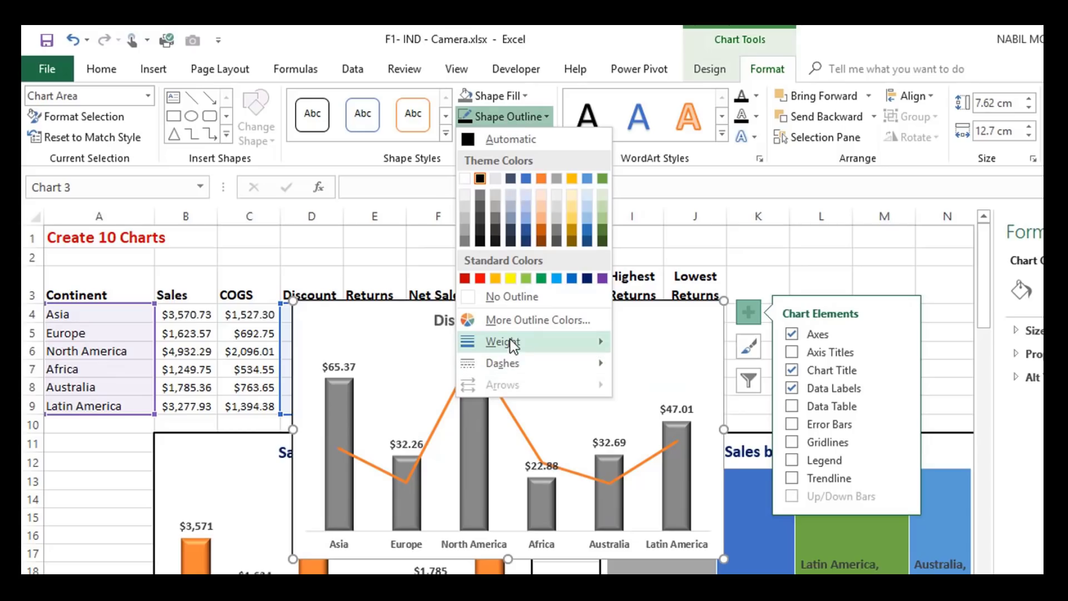
pyautogui.moveTo(510, 341)
pyautogui.click(692, 423)
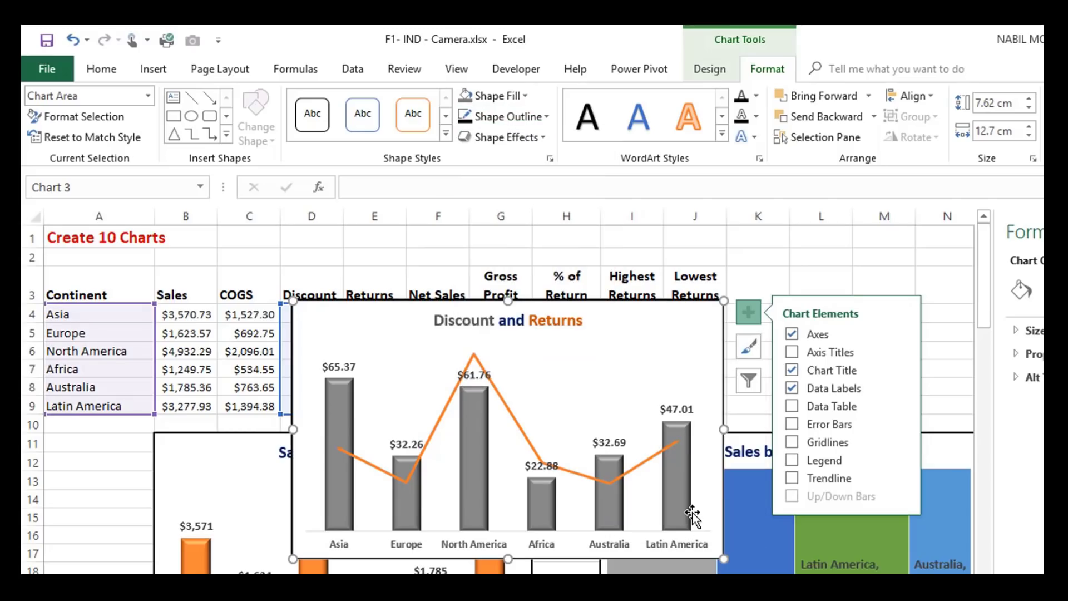
# Step: Shrink the combo chart to about 6.5 by 11.15 cm, then move and stretch it to fit the yellow range I25:N37
pyautogui.moveTo(723, 558); pyautogui.dragTo(665, 526)
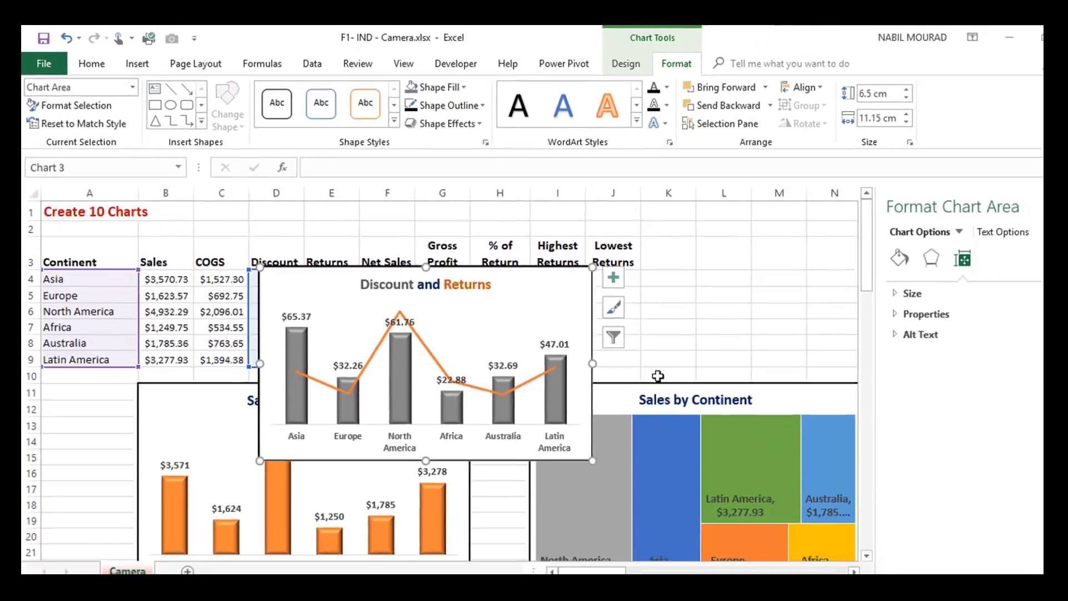
pyautogui.scroll(-3, 651, 331)
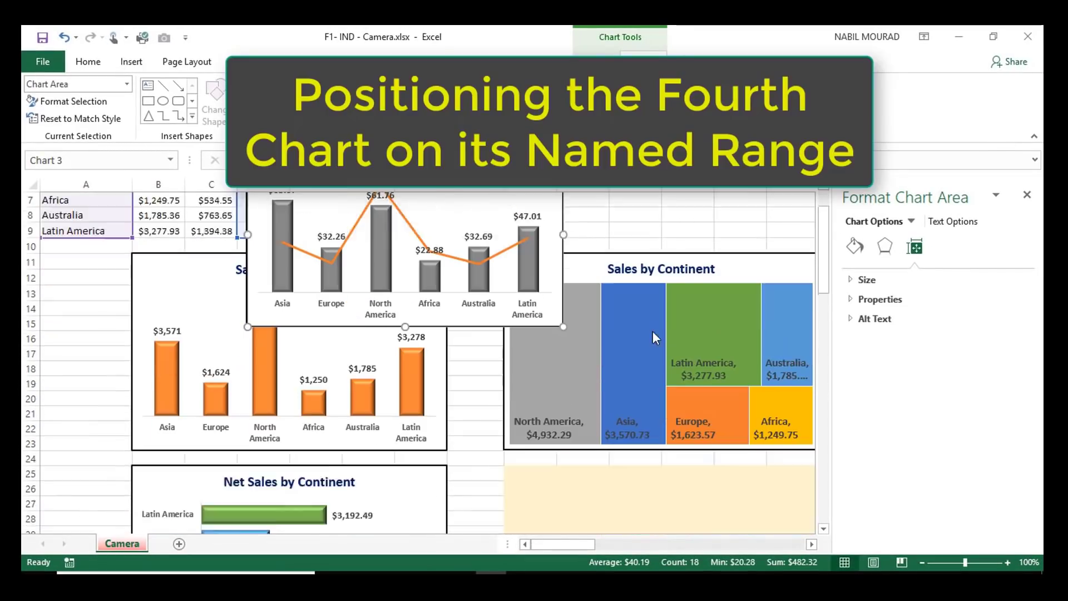
pyautogui.moveTo(472, 272); pyautogui.dragTo(729, 523)
pyautogui.click(599, 377)
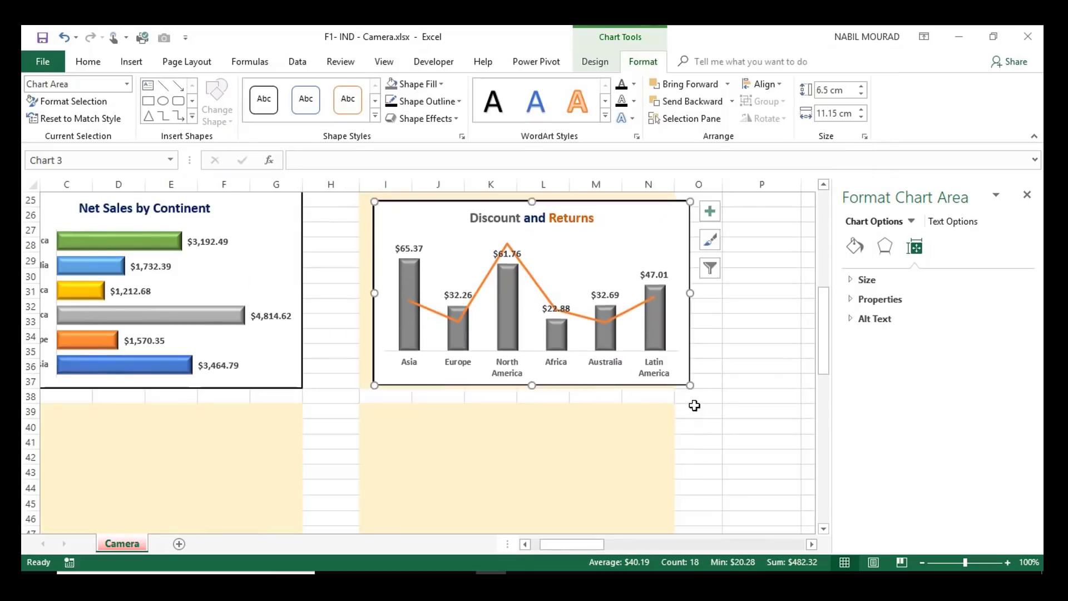
pyautogui.scroll(2, 694, 406)
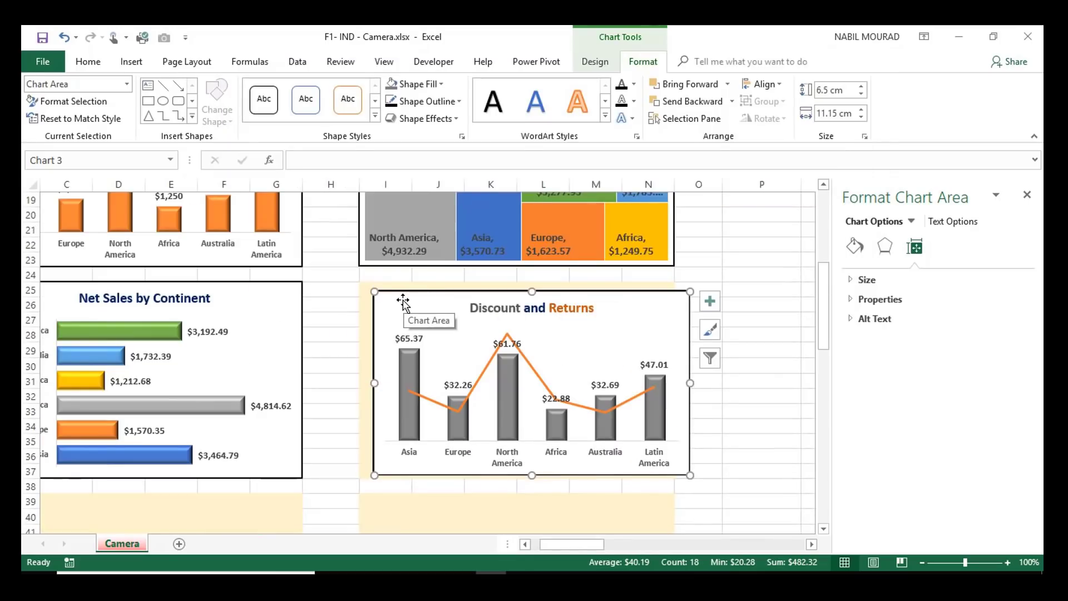
pyautogui.moveTo(404, 302); pyautogui.dragTo(390, 290)
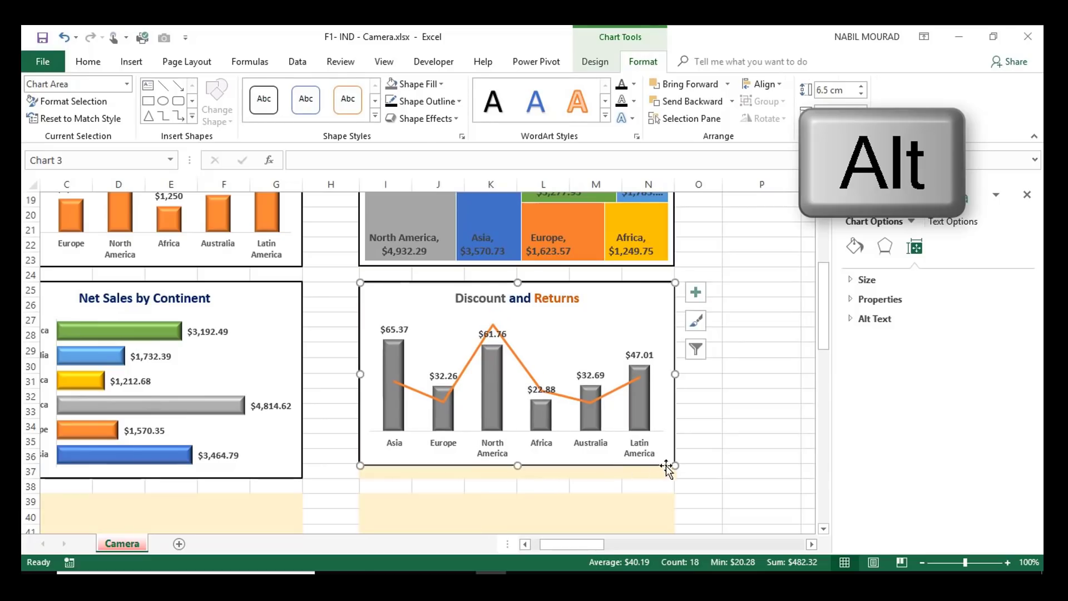
pyautogui.moveTo(666, 476); pyautogui.dragTo(673, 478)
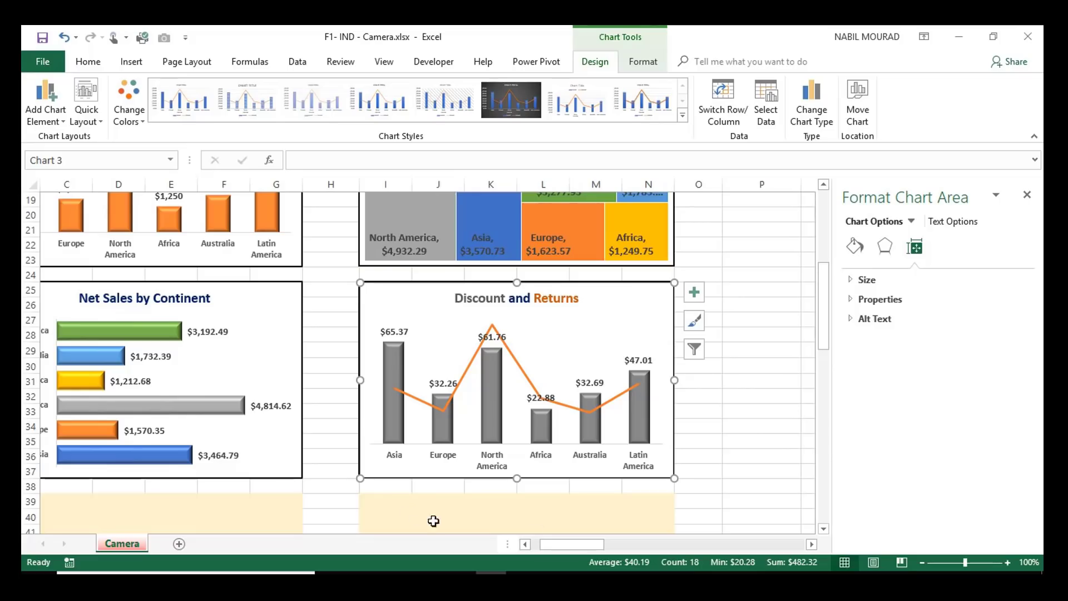
# Step: Insert a 3-D pie chart from the continents in A4:A9 and discounts in D4:D9, and delete its legend
pyautogui.moveTo(578, 547); pyautogui.dragTo(551, 544)
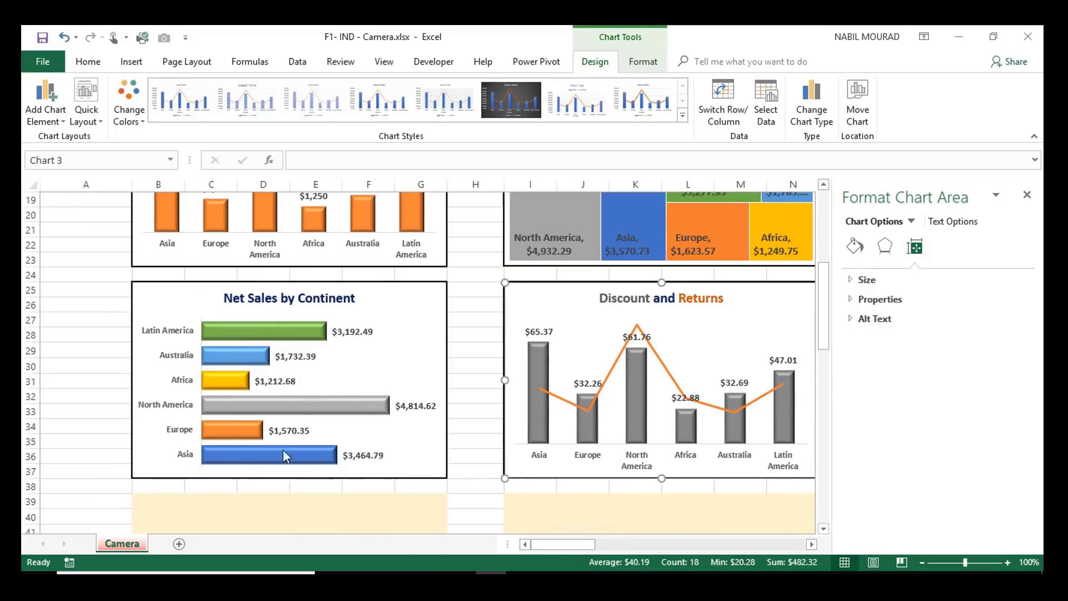
pyautogui.scroll(6, 289, 381)
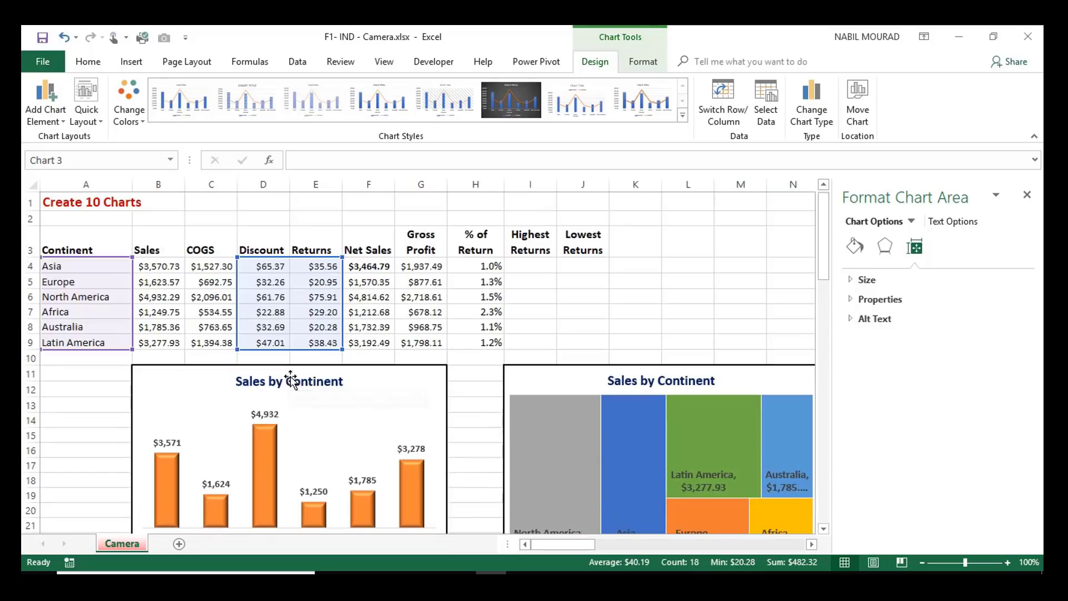
pyautogui.click(685, 316)
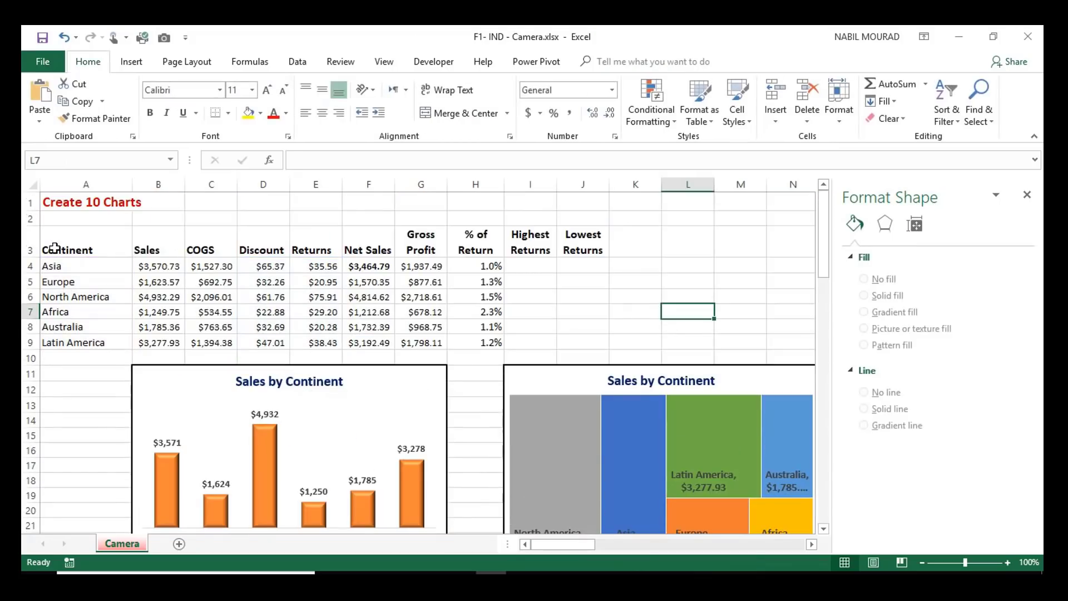
pyautogui.moveTo(66, 263); pyautogui.dragTo(56, 342)
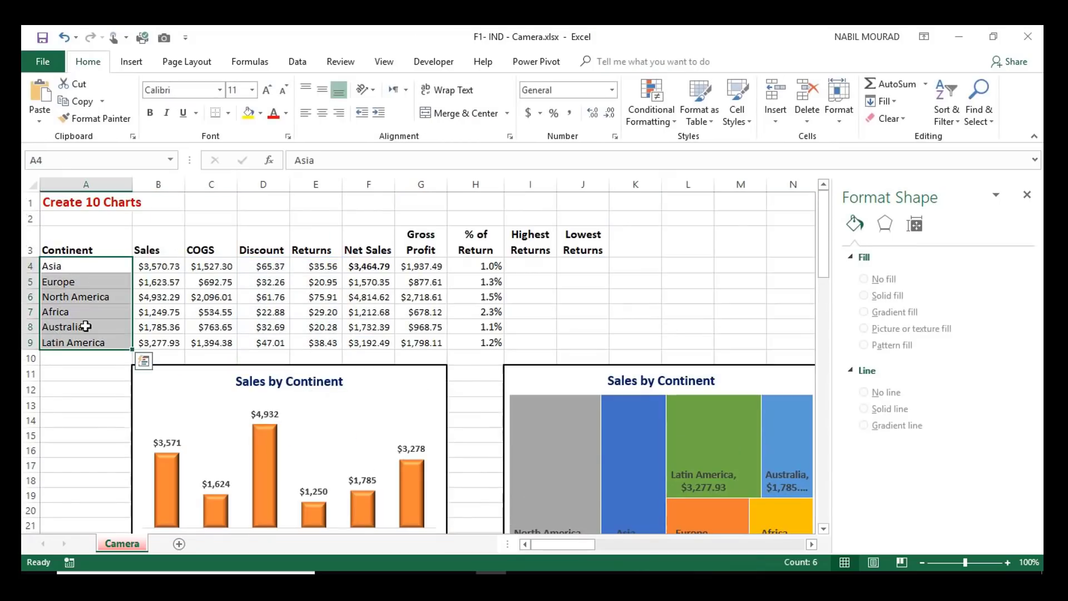
pyautogui.moveTo(272, 266); pyautogui.dragTo(271, 344)
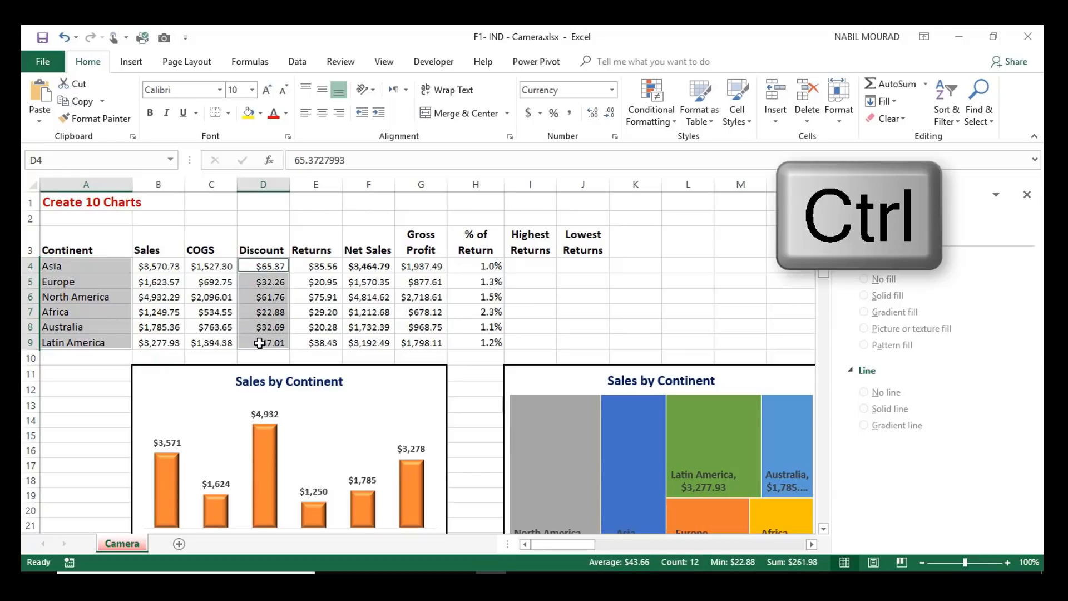
pyautogui.click(142, 64)
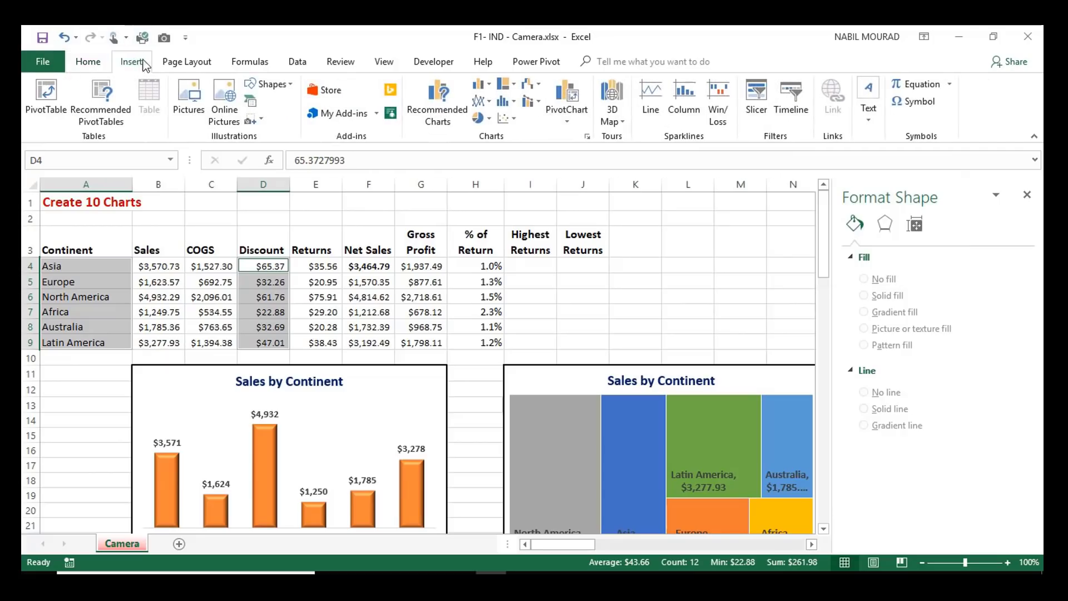
pyautogui.click(488, 119)
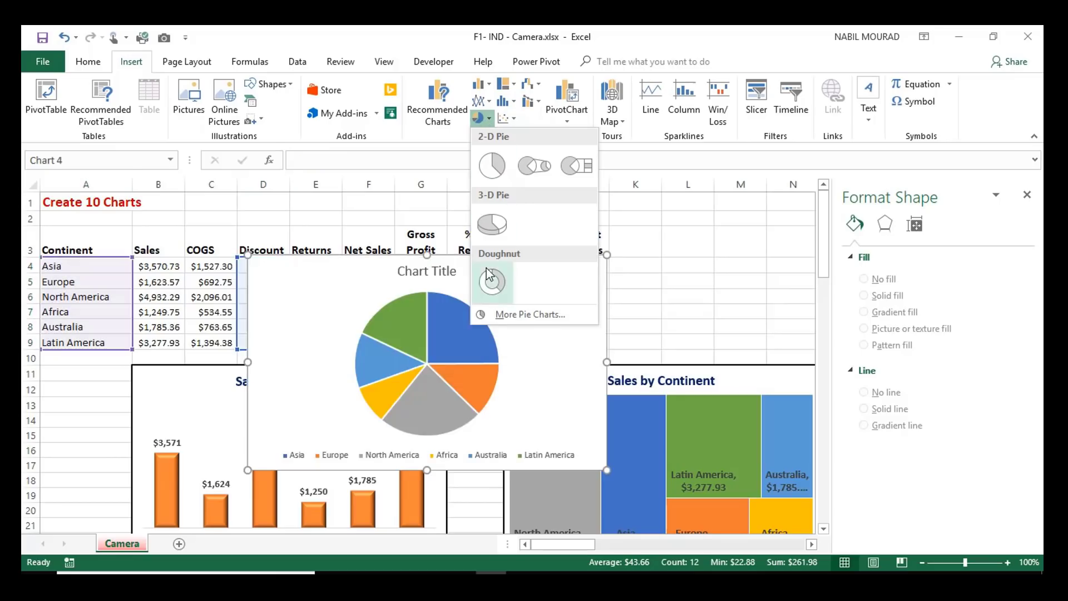
pyautogui.click(494, 228)
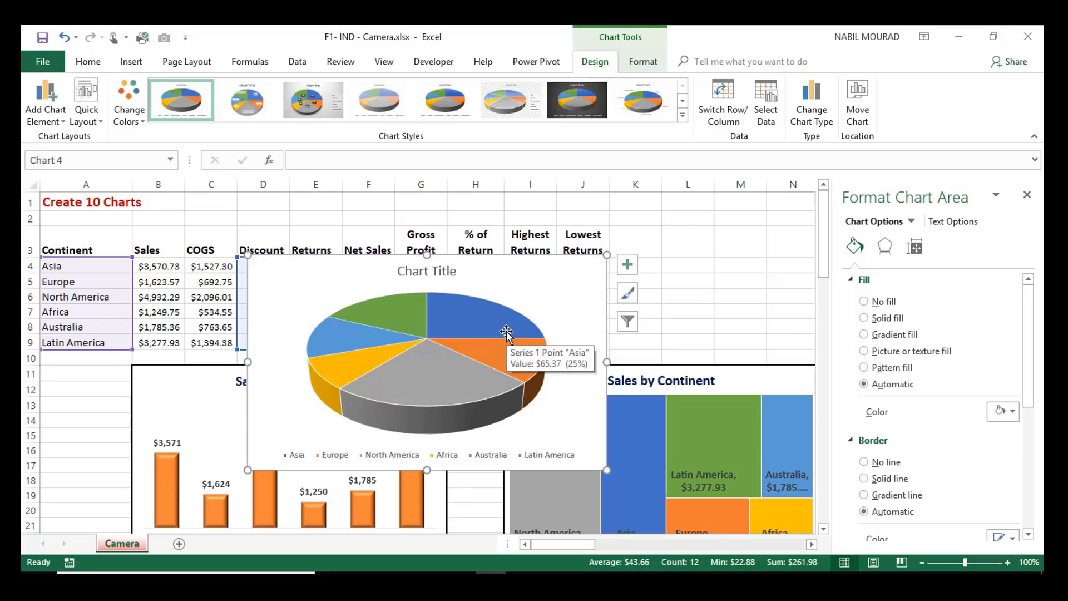
pyautogui.click(397, 462)
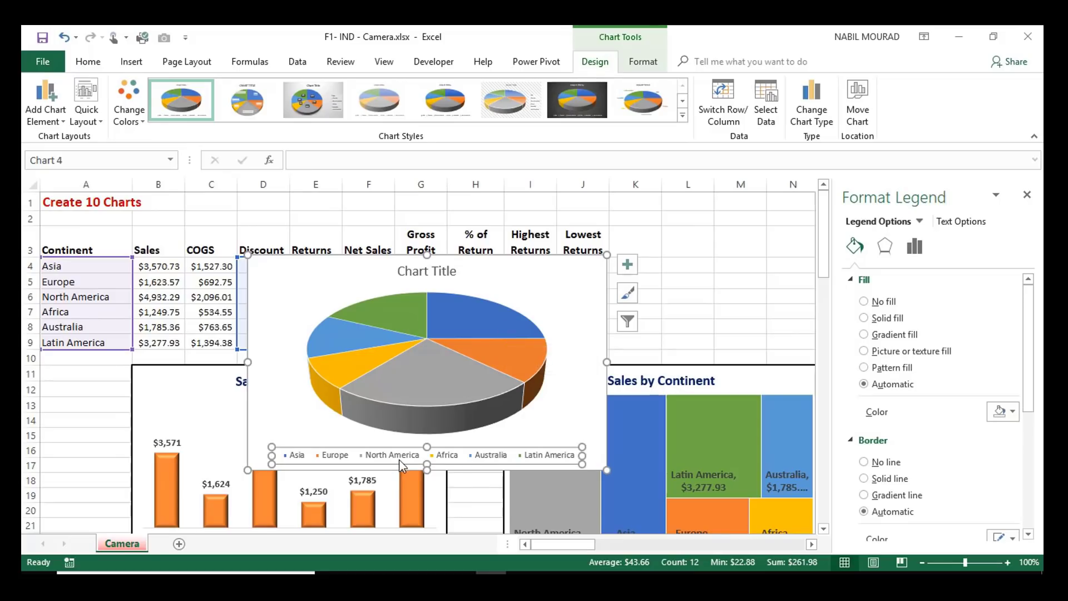
pyautogui.press('Delete')
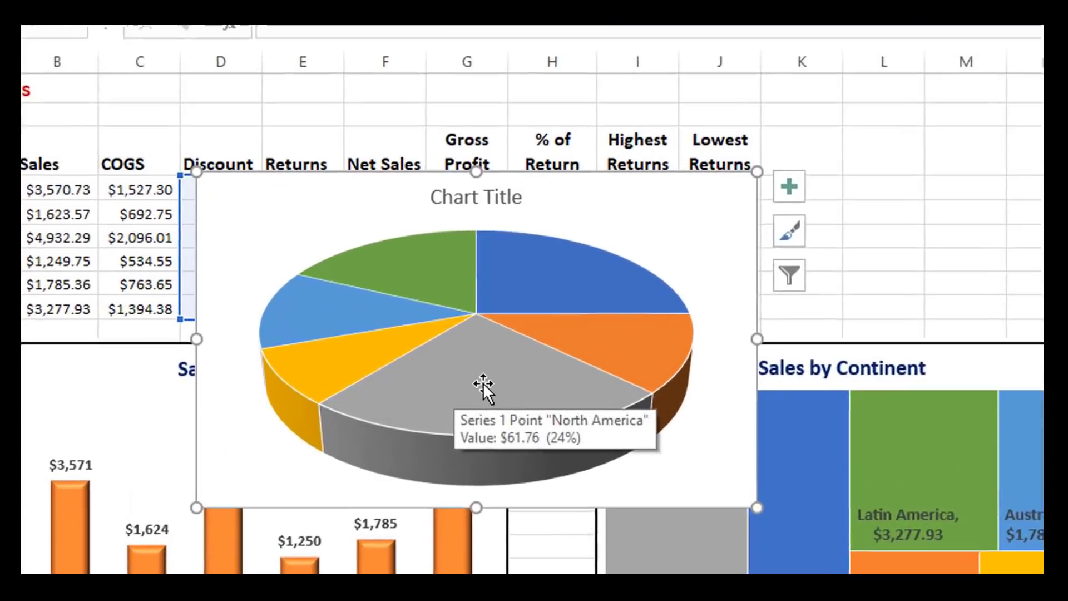
# Step: Fill only the North America slice of the pie chart with standard red
pyautogui.click(435, 391)
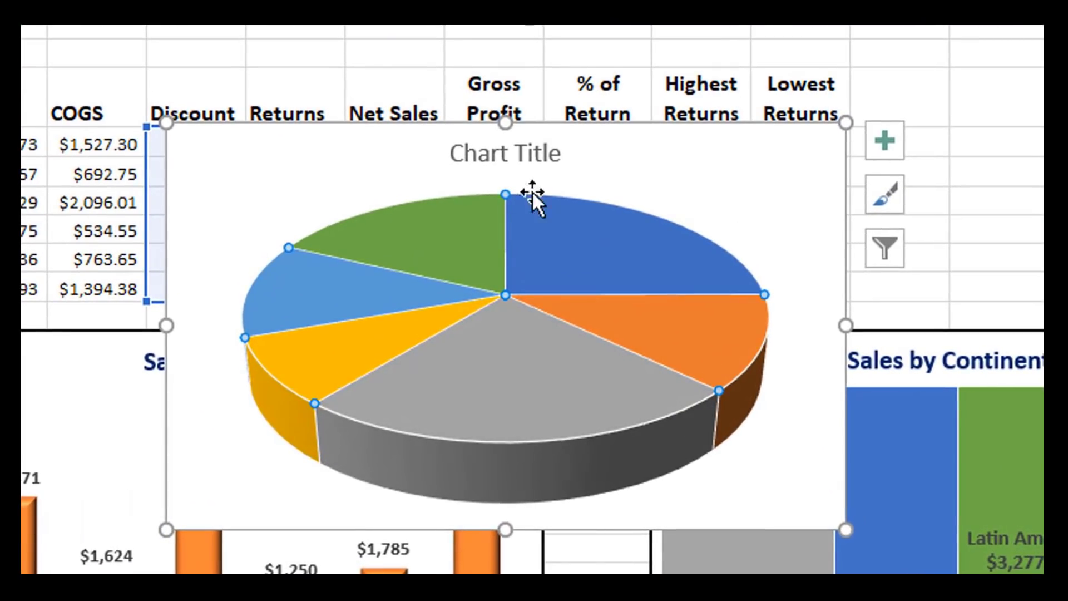
pyautogui.moveTo(549, 232)
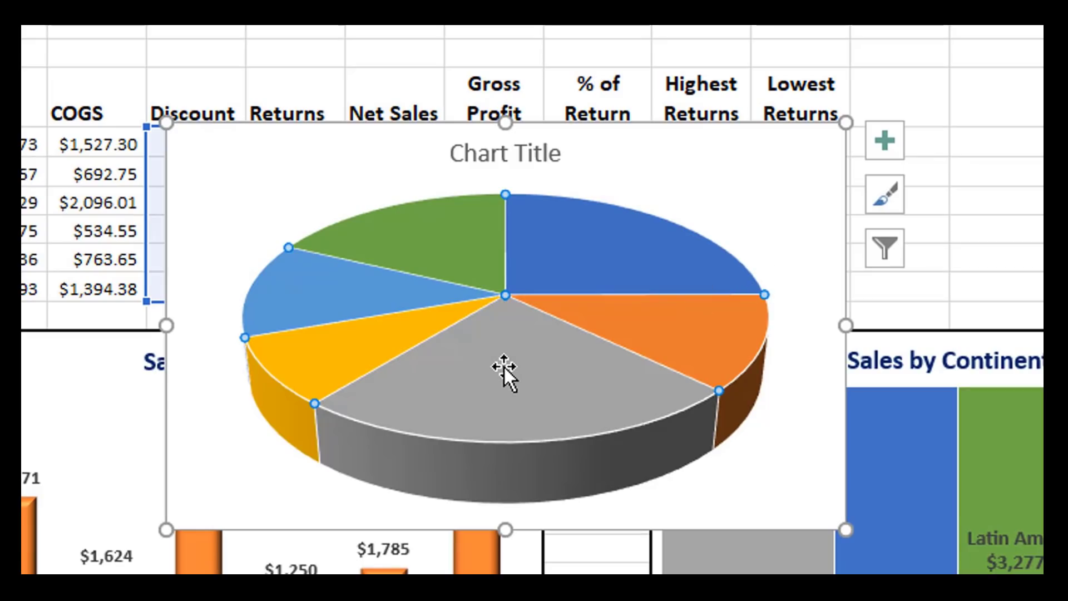
pyautogui.moveTo(507, 366)
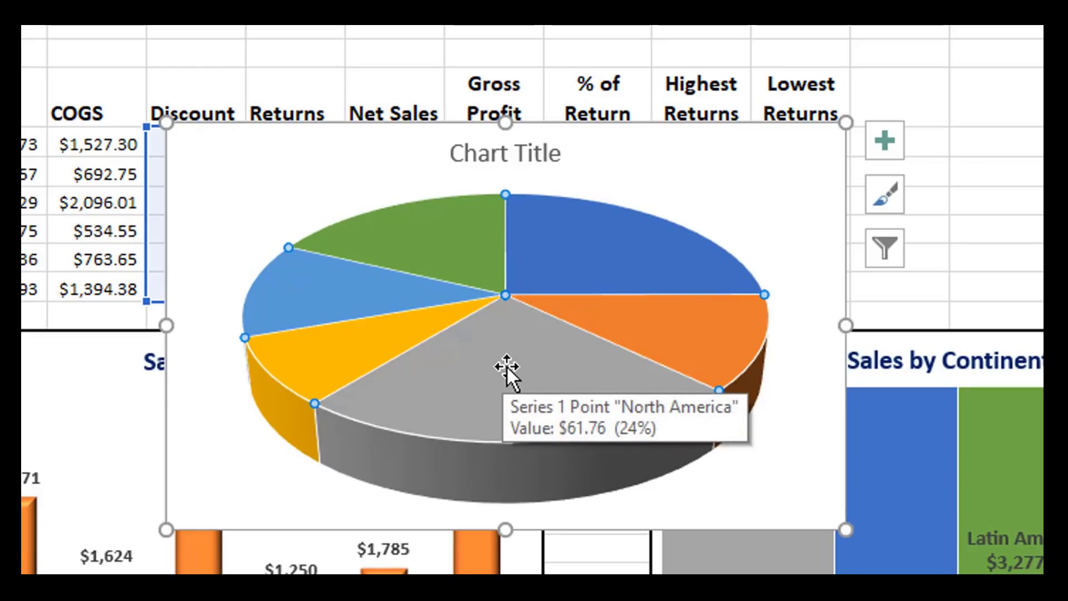
pyautogui.click(507, 365)
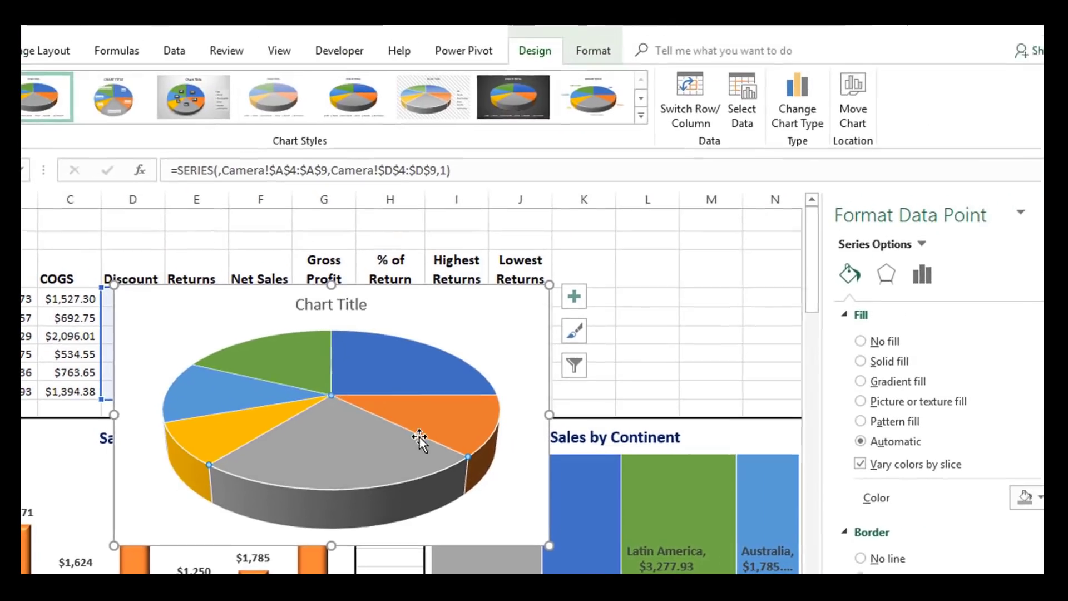
pyautogui.moveTo(548, 422)
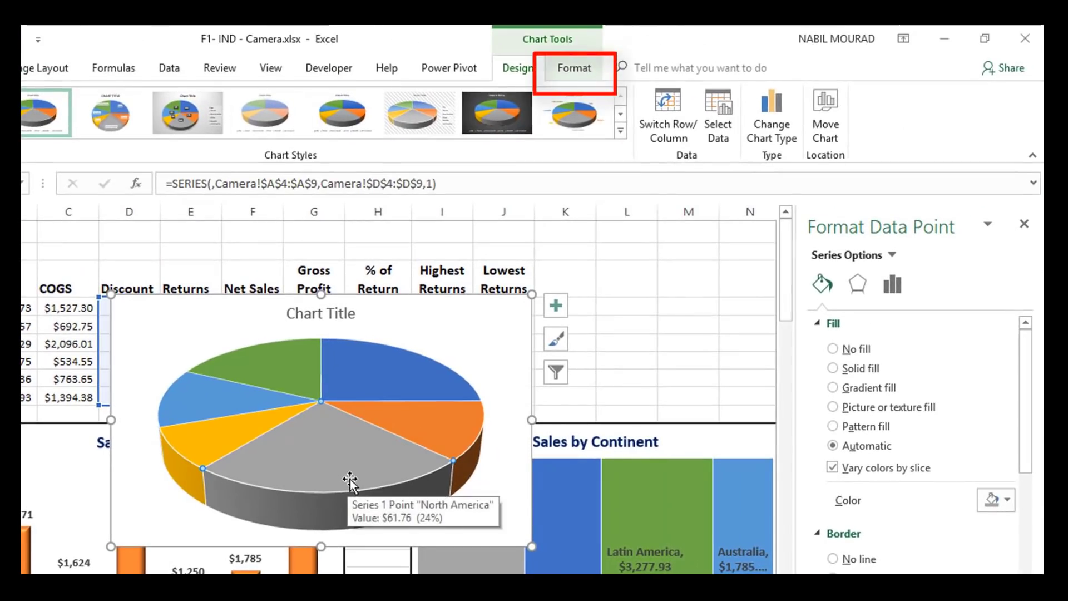
pyautogui.click(575, 72)
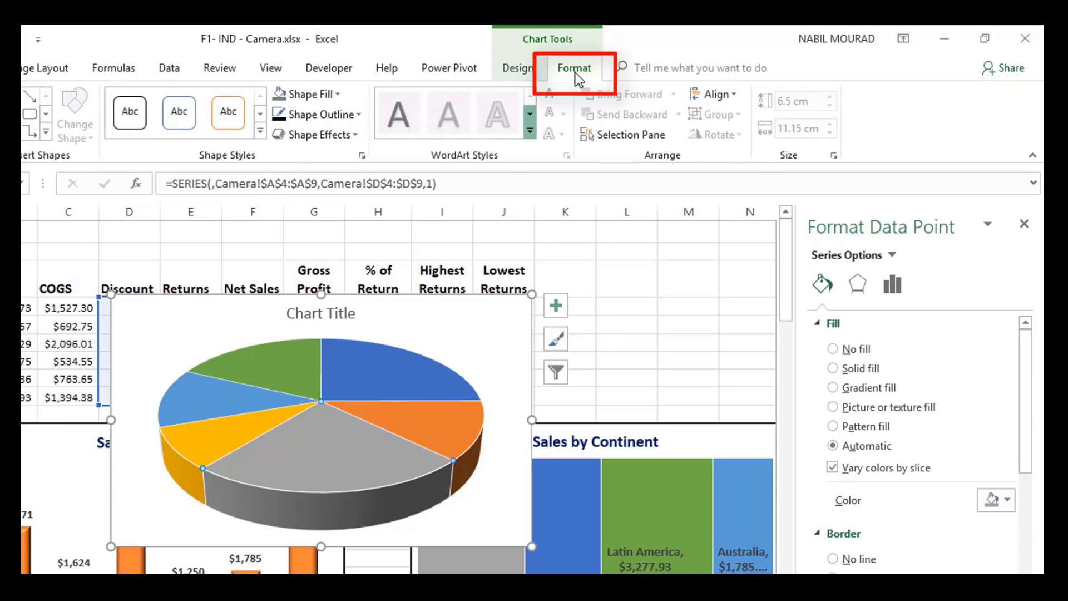
pyautogui.click(336, 92)
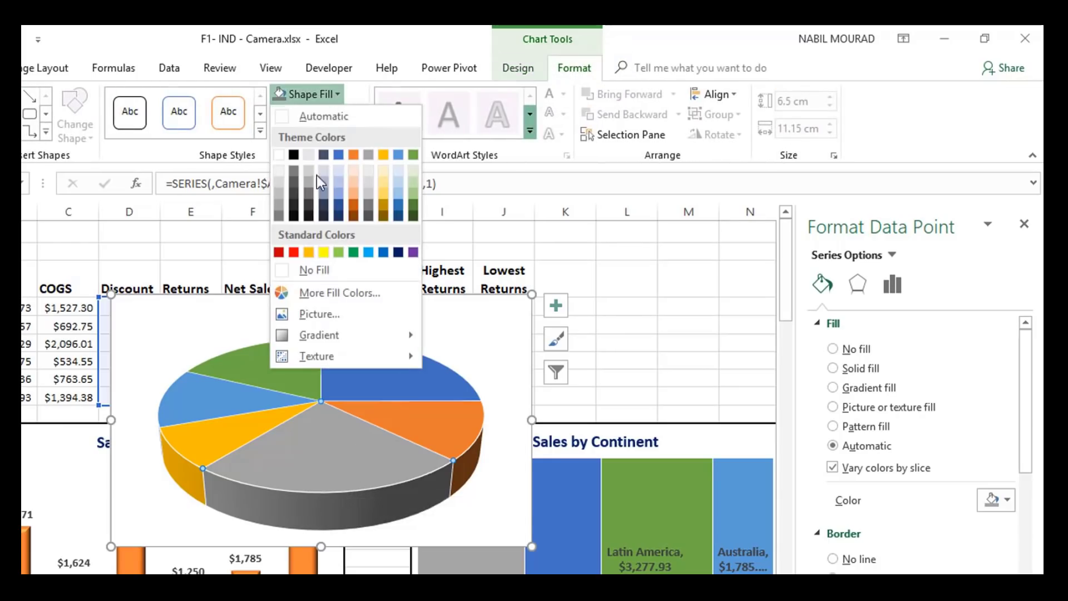
pyautogui.click(294, 254)
# Step: Fill only the Australia slice of the pie chart with standard purple
pyautogui.moveTo(205, 395)
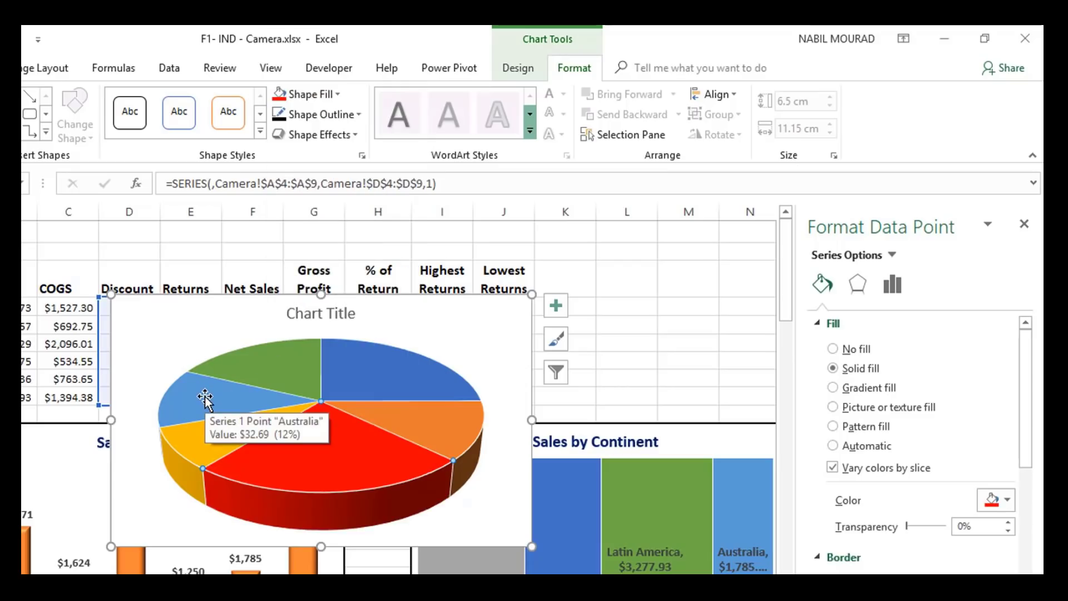
pyautogui.click(204, 395)
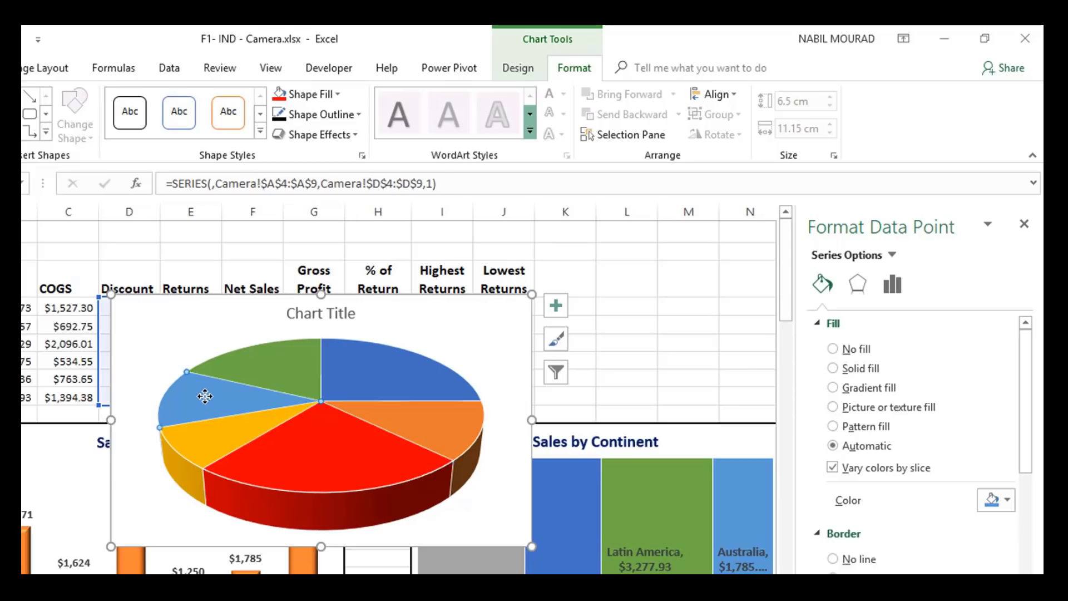
pyautogui.click(337, 94)
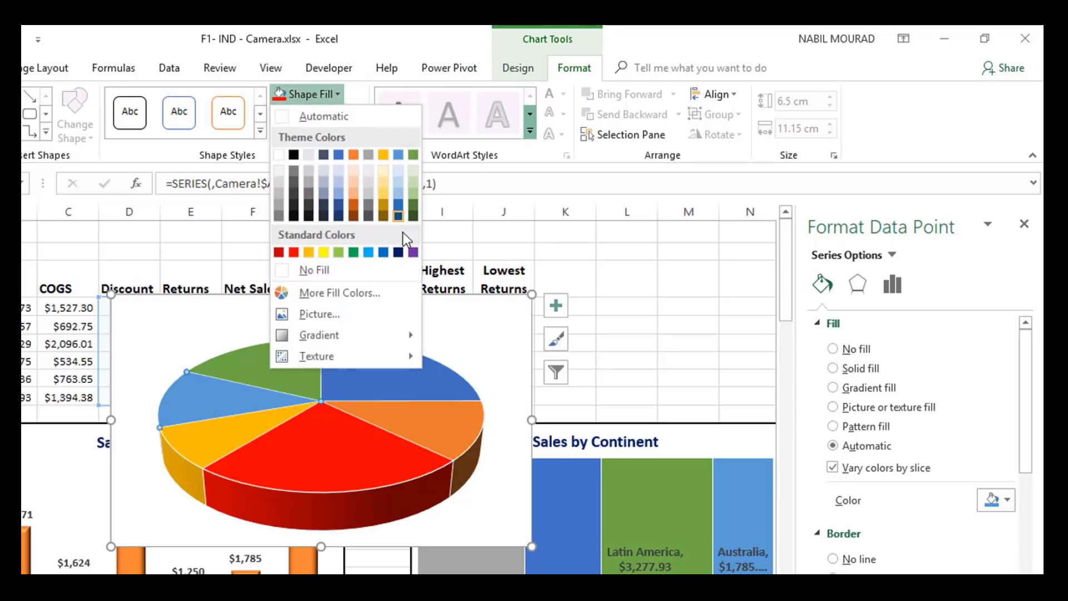
pyautogui.click(412, 253)
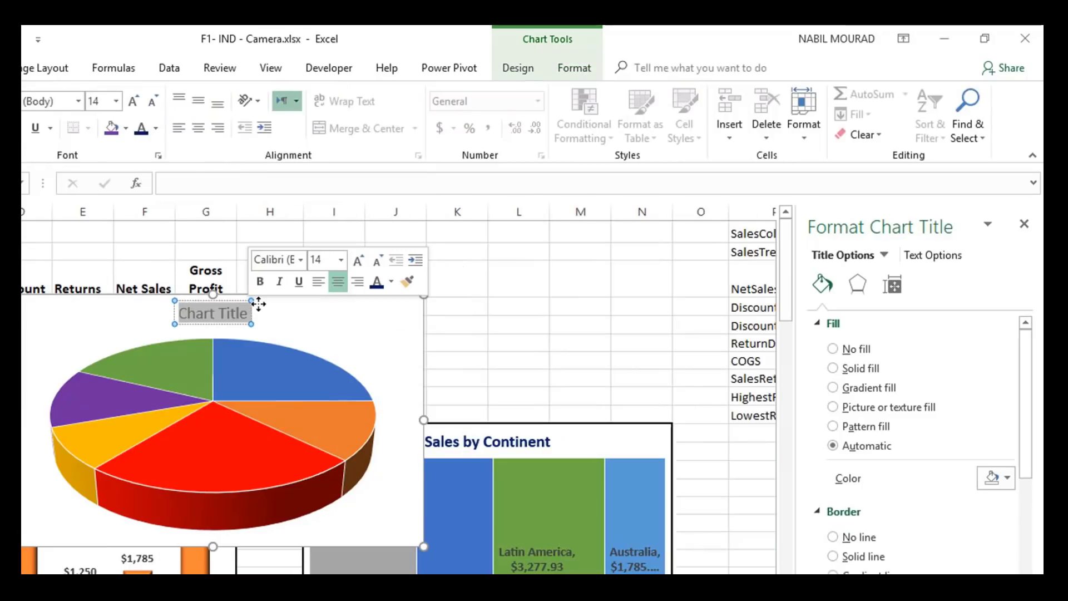
# Step: Title the pie chart "Discount by Continent" in bold dark blue text
pyautogui.write('Discount by Continent')
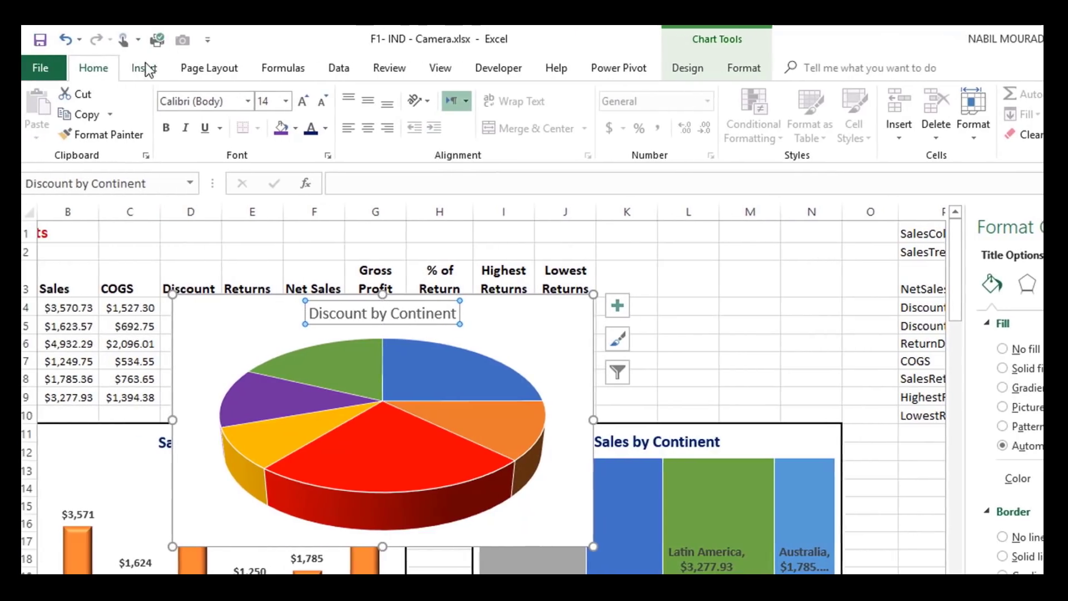
pyautogui.click(173, 128)
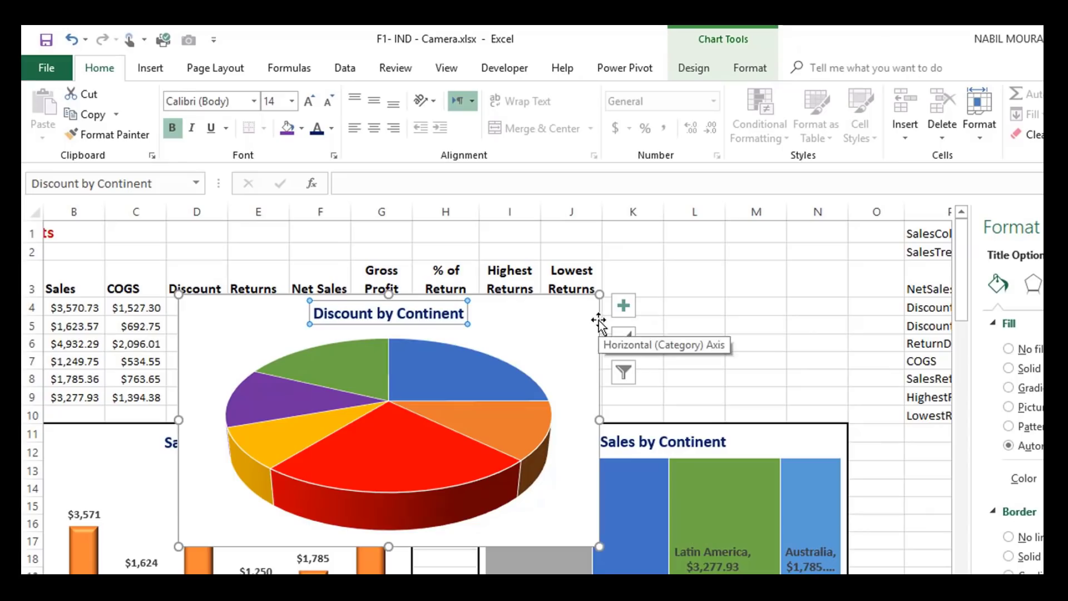
# Step: Add bold data labels to the pie chart showing category name and value, with leader lines turned off
pyautogui.click(624, 306)
pyautogui.moveTo(757, 344)
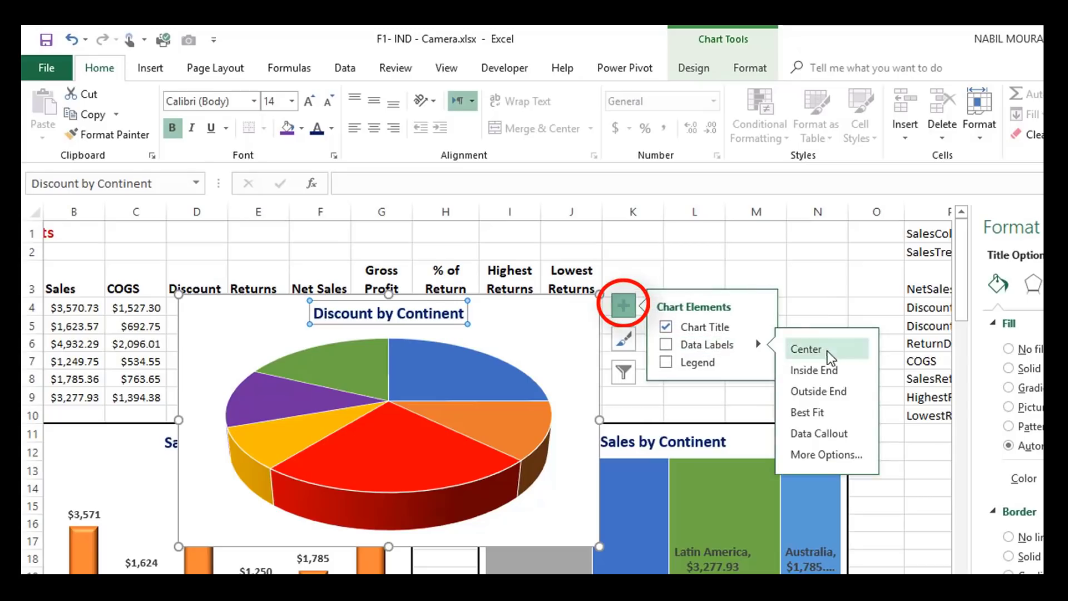
pyautogui.click(827, 455)
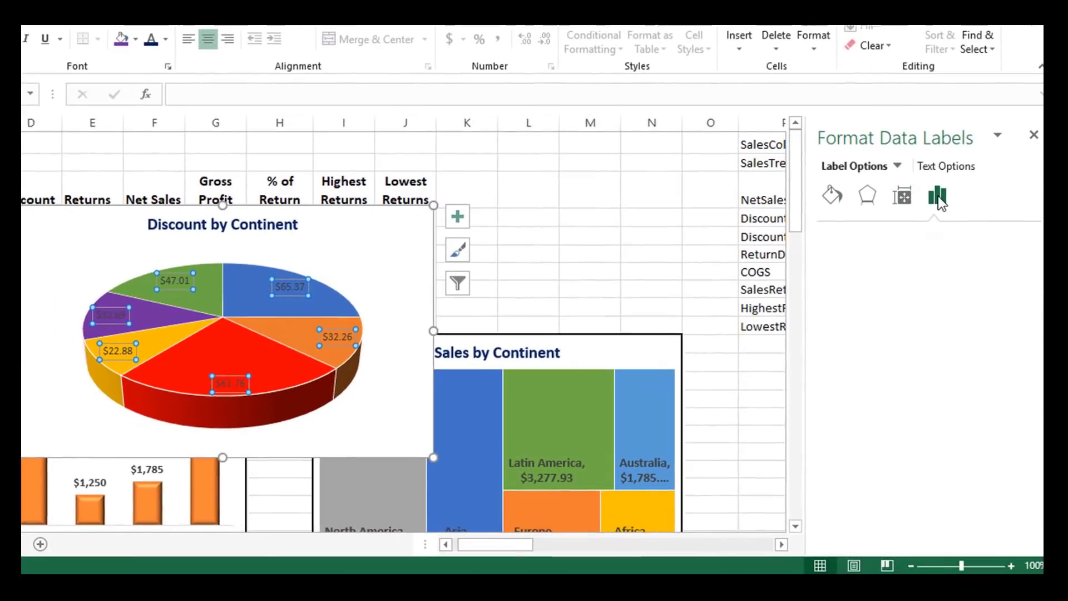
pyautogui.click(814, 228)
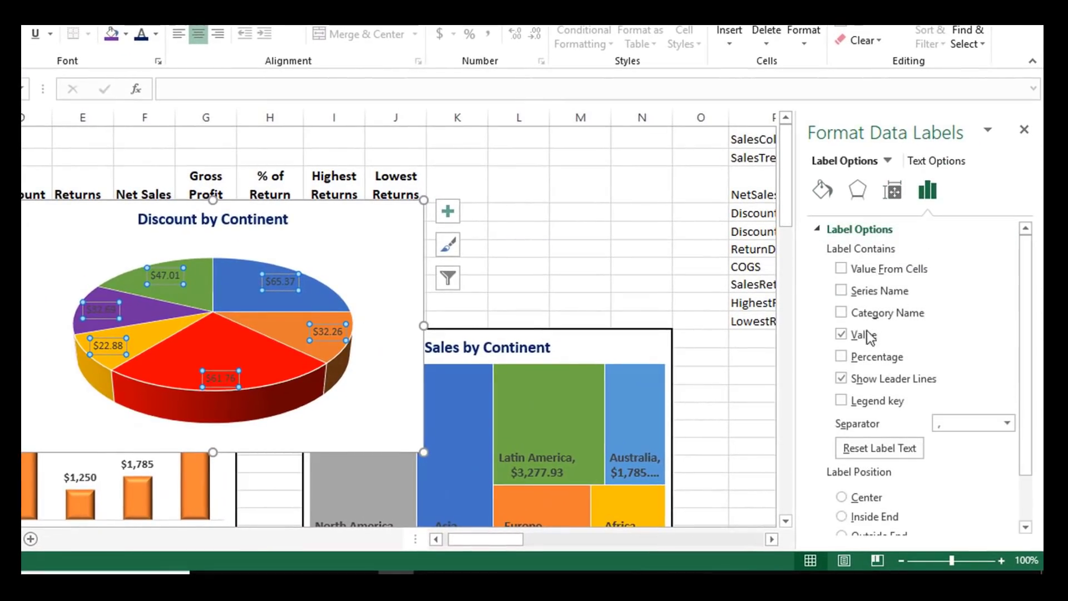
pyautogui.click(841, 313)
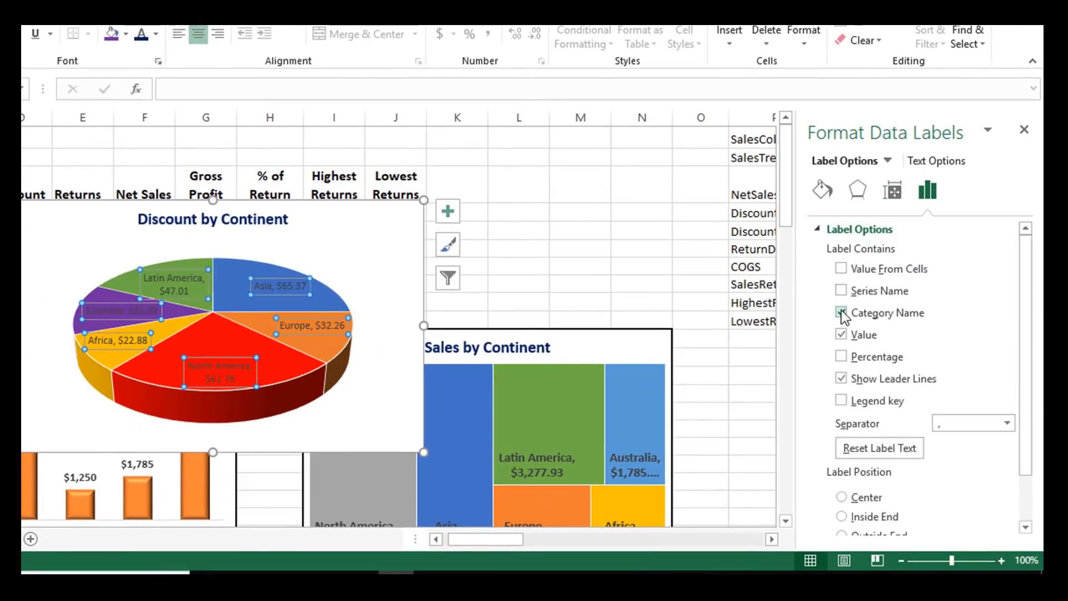
pyautogui.click(842, 379)
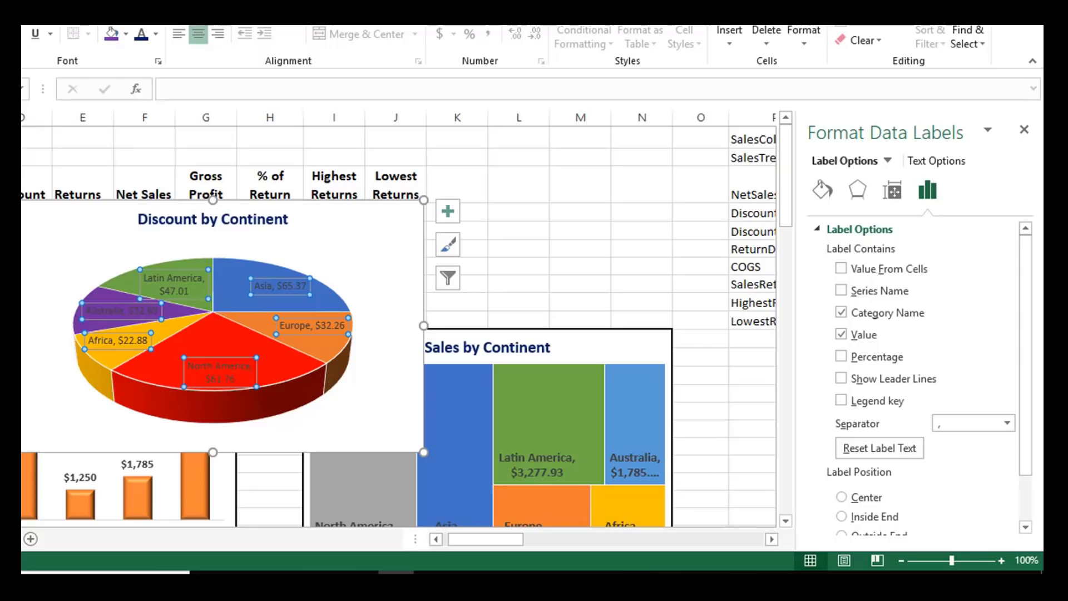
# Step: Change the font colour of only the Australia data label to white
pyautogui.click(119, 303)
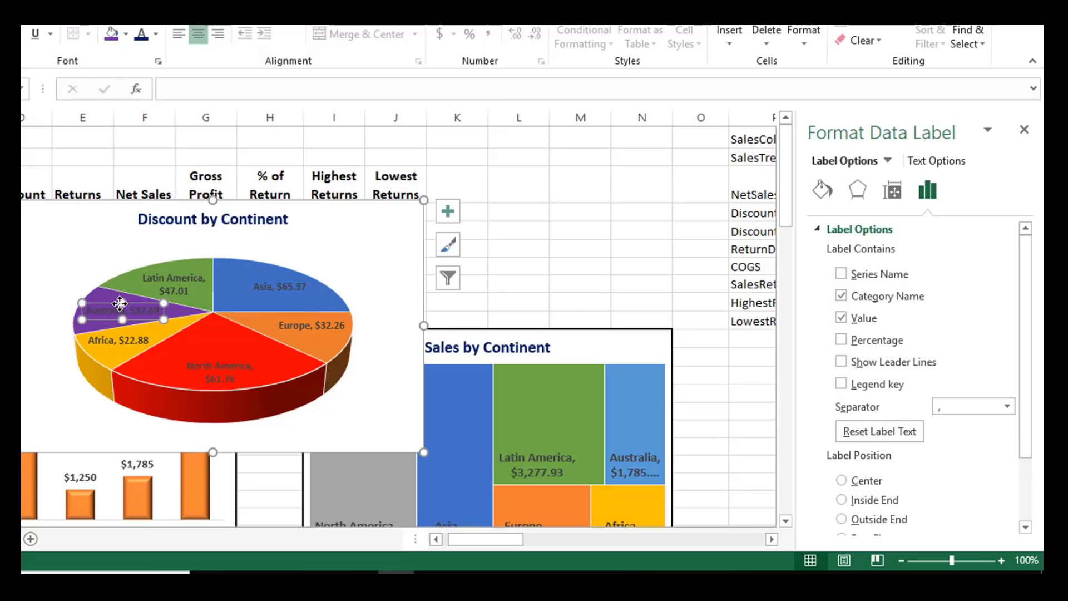
pyautogui.click(157, 34)
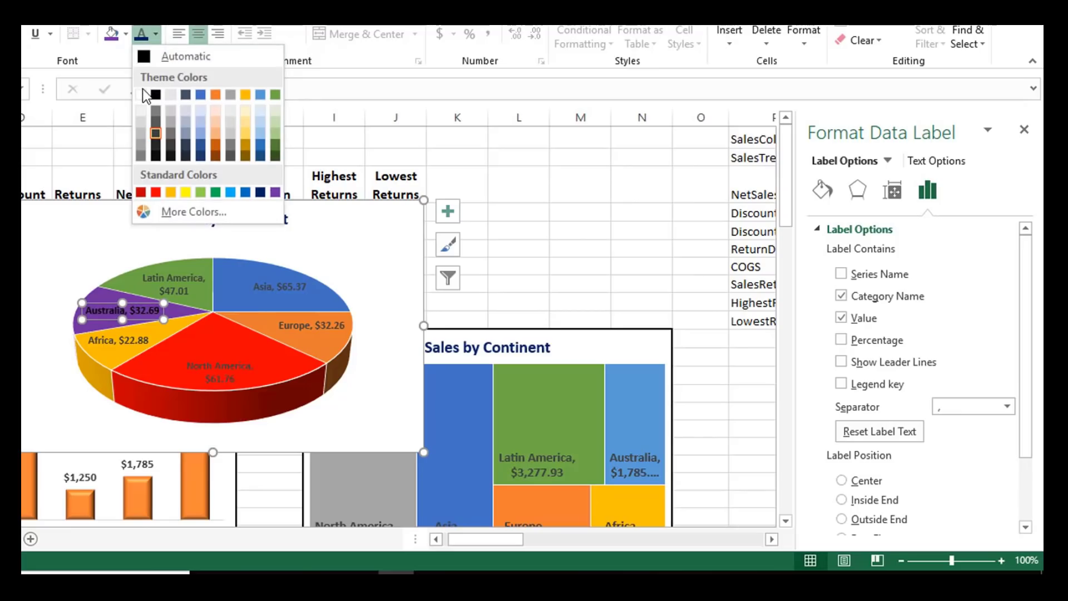
pyautogui.click(142, 96)
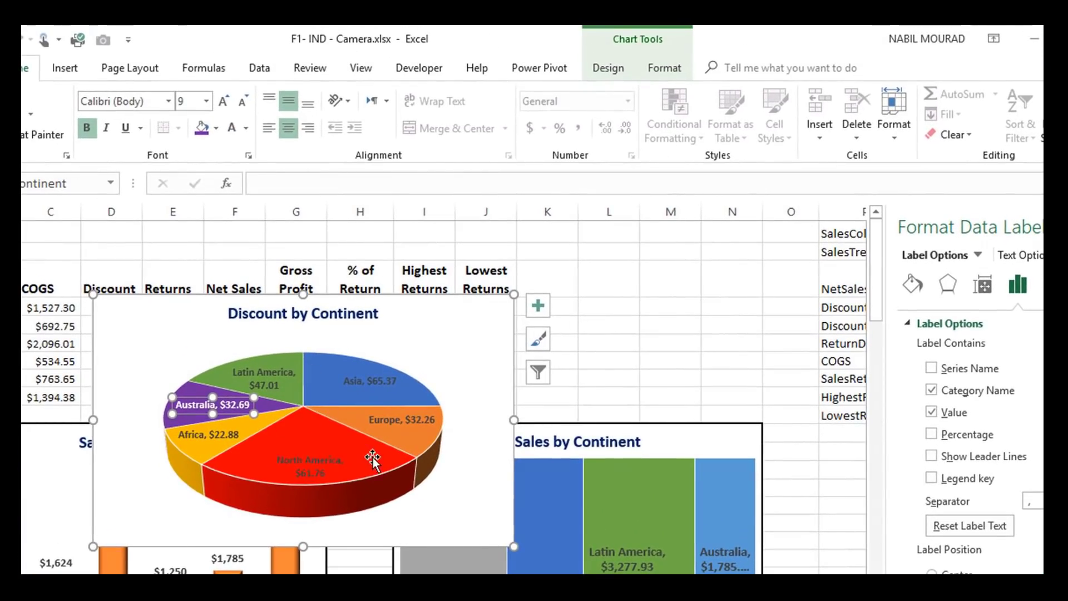
# Step: Give the pie chart area a black outline with a 1½ pt weight
pyautogui.click(511, 387)
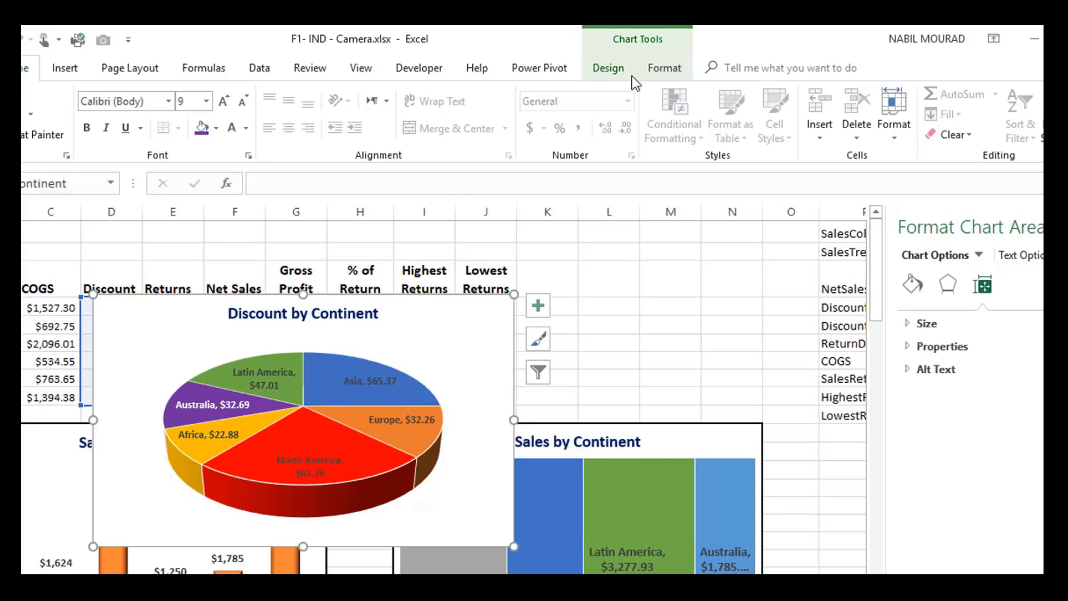
pyautogui.click(656, 68)
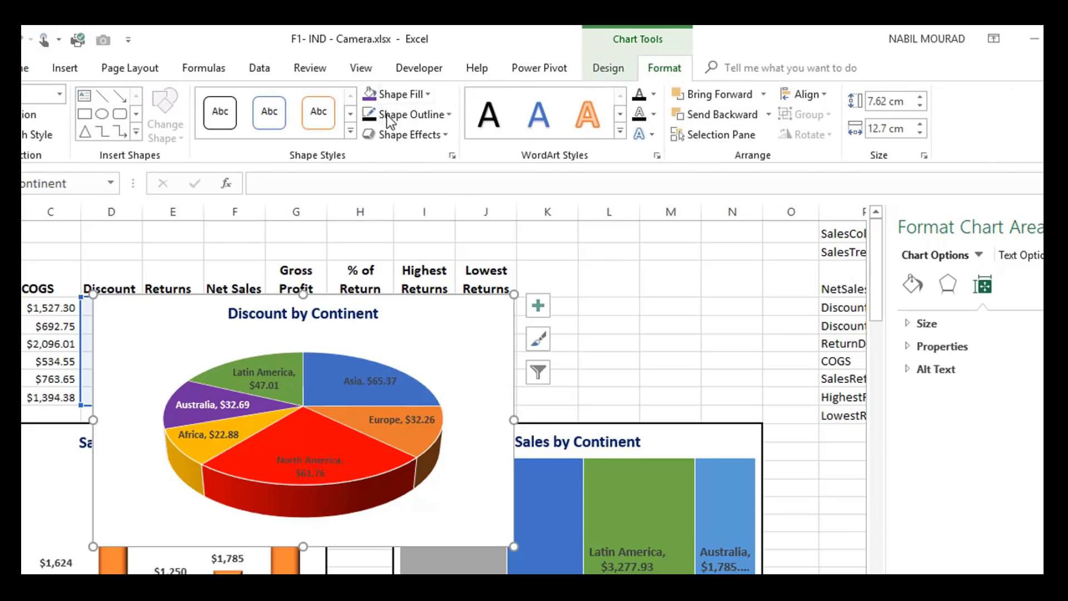
pyautogui.click(413, 115)
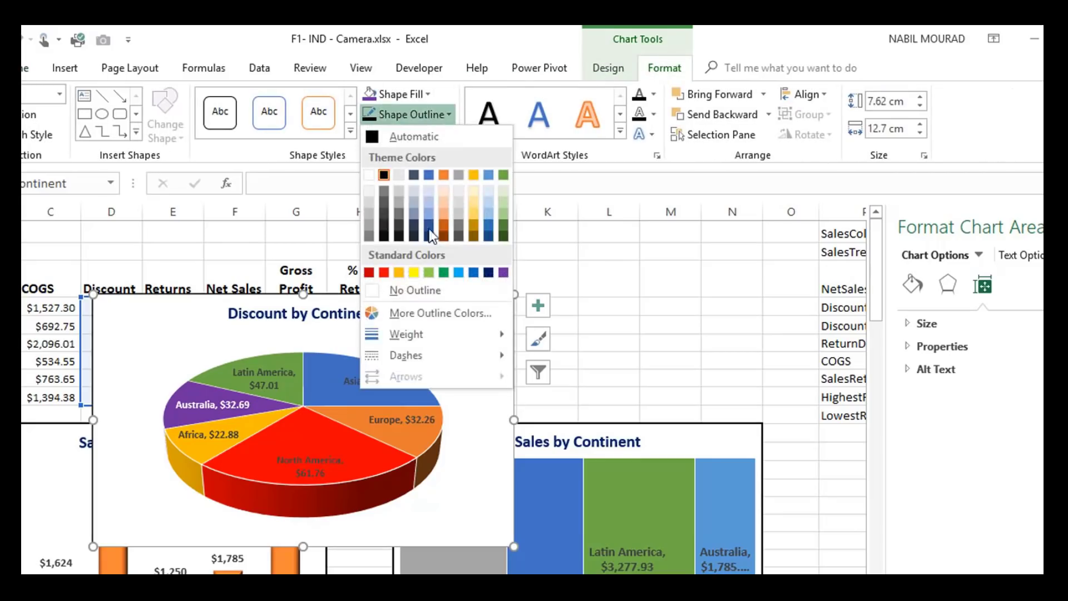
pyautogui.moveTo(414, 335)
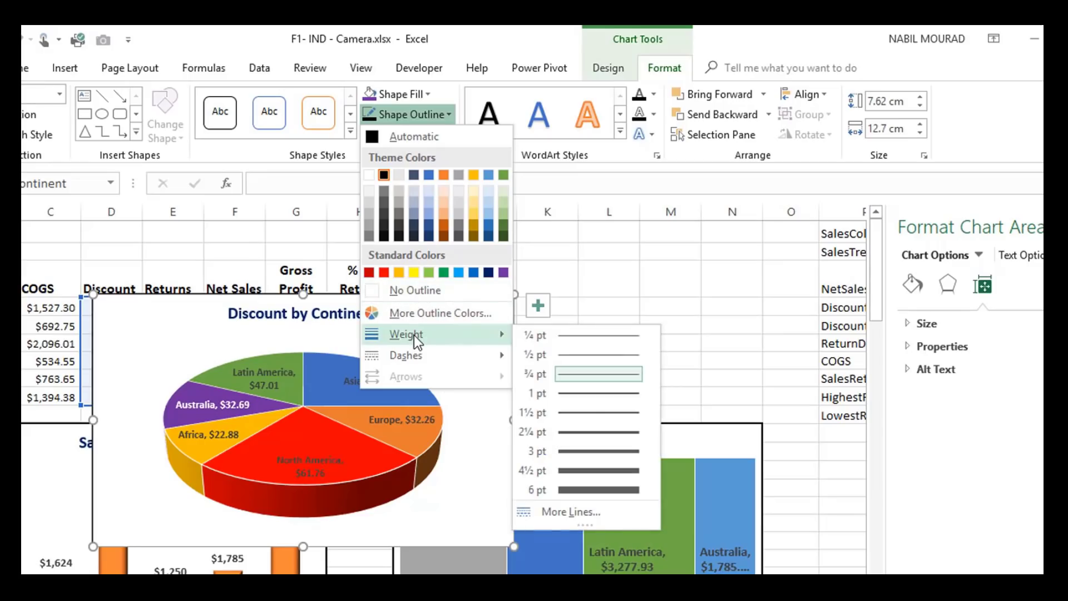
pyautogui.click(583, 411)
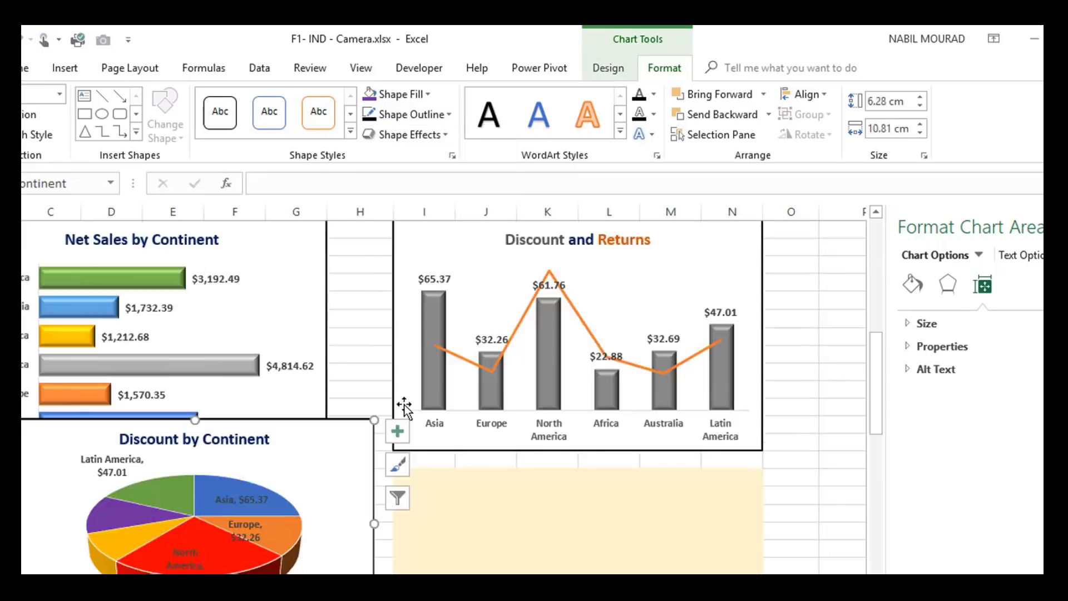
# Step: Move the pie chart onto the yellow range B39:G51 and stretch it to fit, about 6.96 by 11.11 cm
pyautogui.scroll(-3, 404, 409)
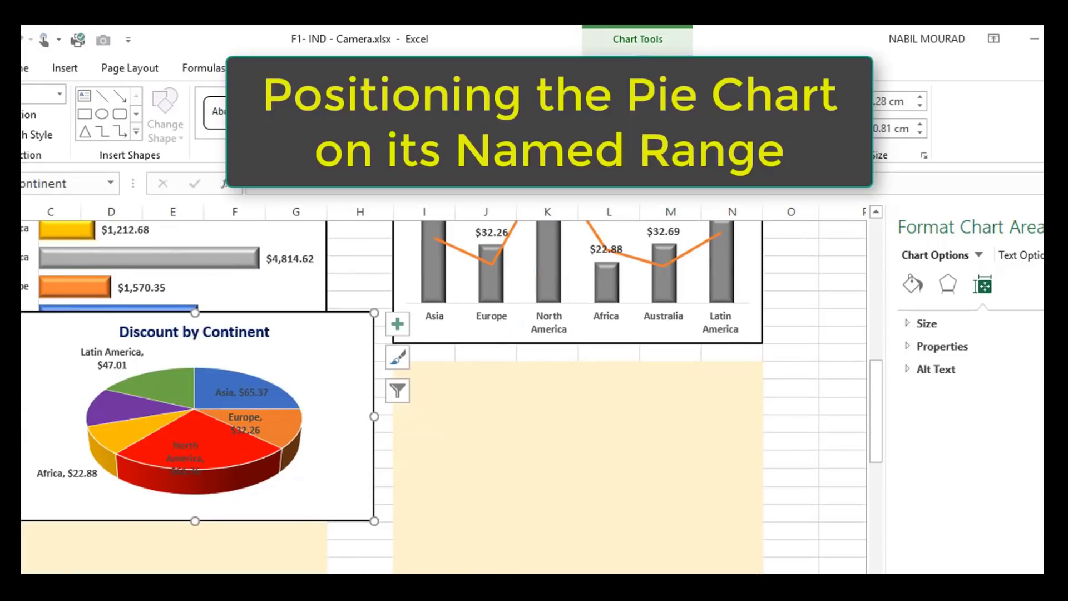
pyautogui.hscroll(-2, 445, 389)
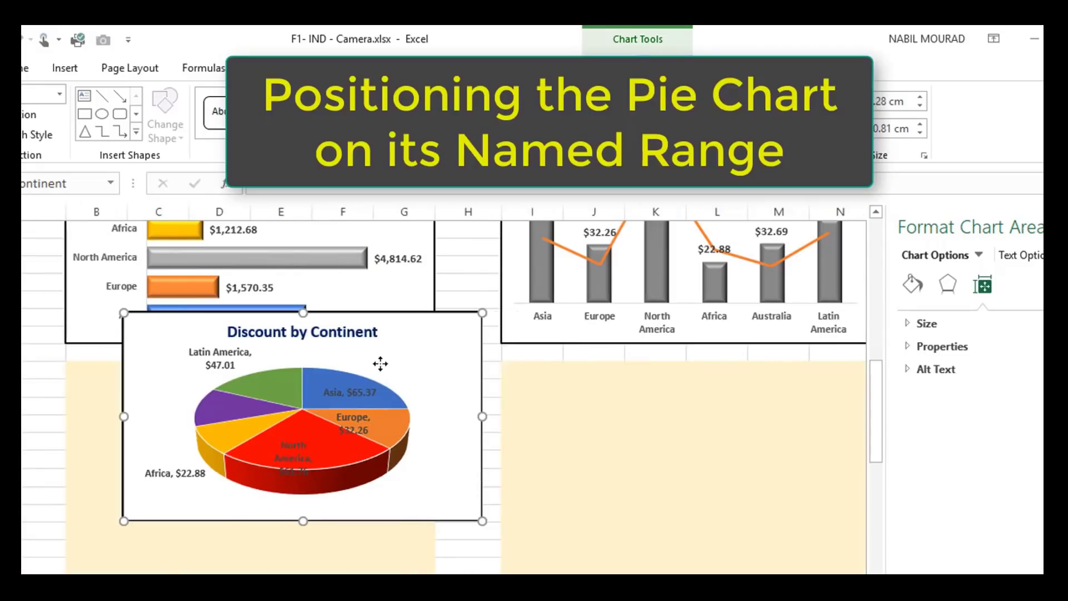
pyautogui.moveTo(381, 364); pyautogui.dragTo(358, 383)
pyautogui.press('alt')
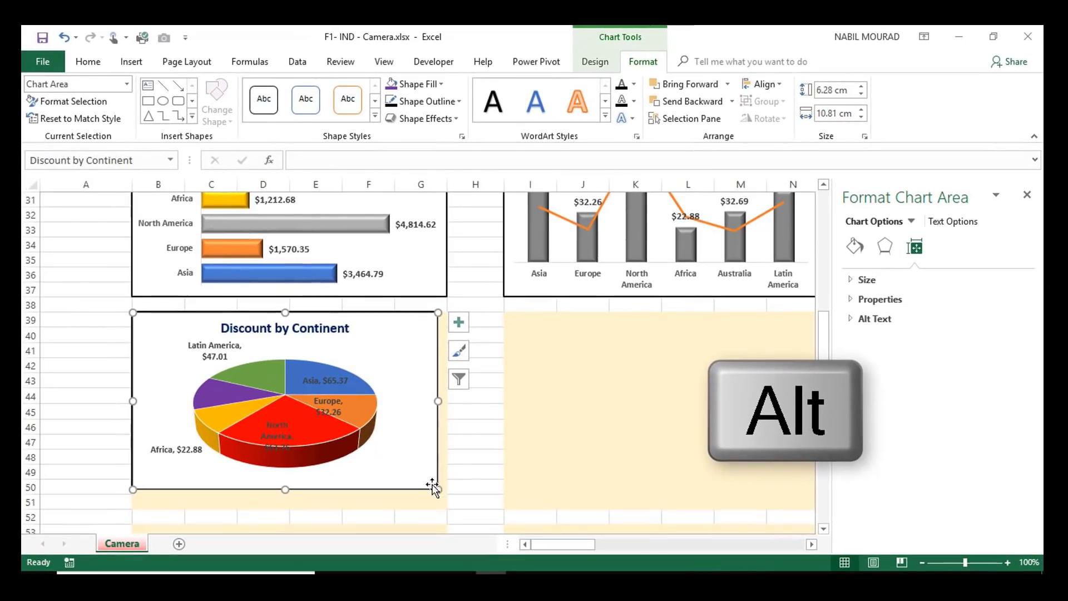
pyautogui.moveTo(438, 488); pyautogui.dragTo(447, 508)
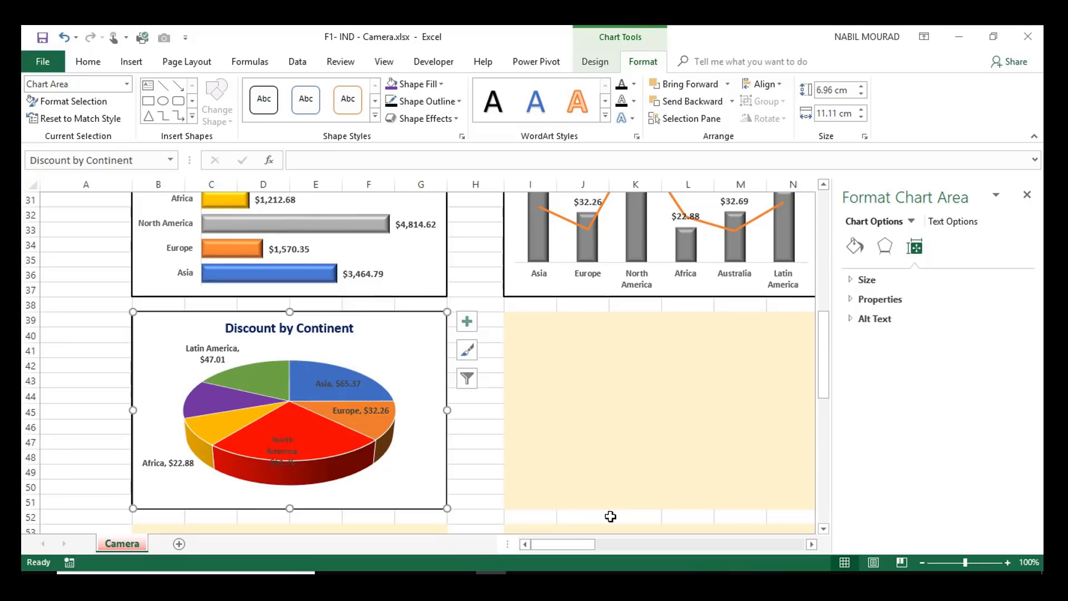
# Step: Insert a doughnut chart from the continents in A4:A9 and returns in E4:E9, and delete its legend
pyautogui.click(524, 333)
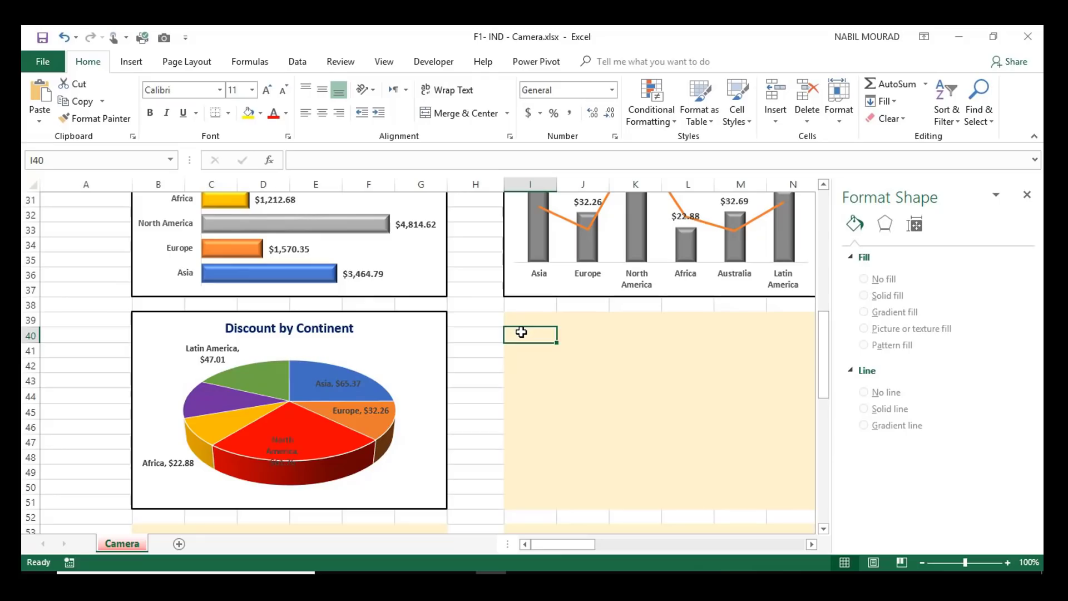
pyautogui.scroll(10, 477, 348)
pyautogui.moveTo(66, 266); pyautogui.dragTo(66, 336)
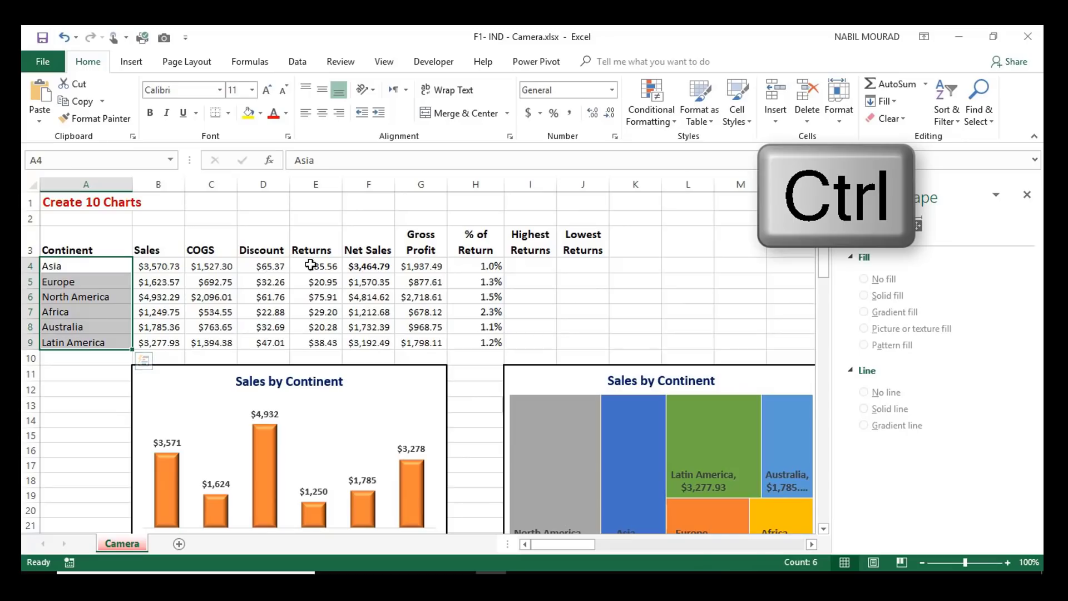
pyautogui.moveTo(310, 265); pyautogui.dragTo(310, 343)
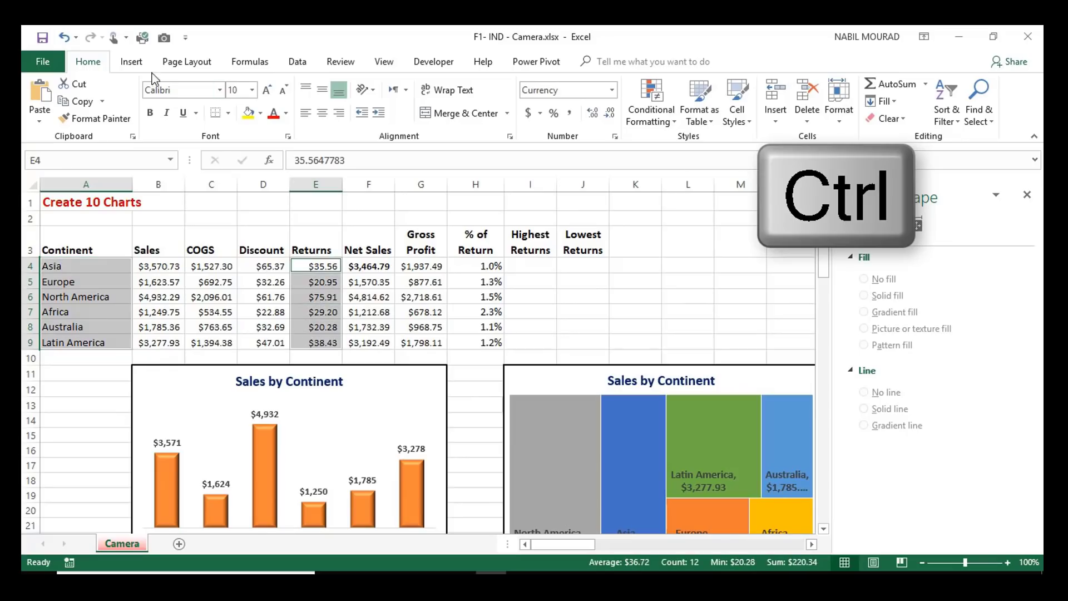
pyautogui.click(134, 63)
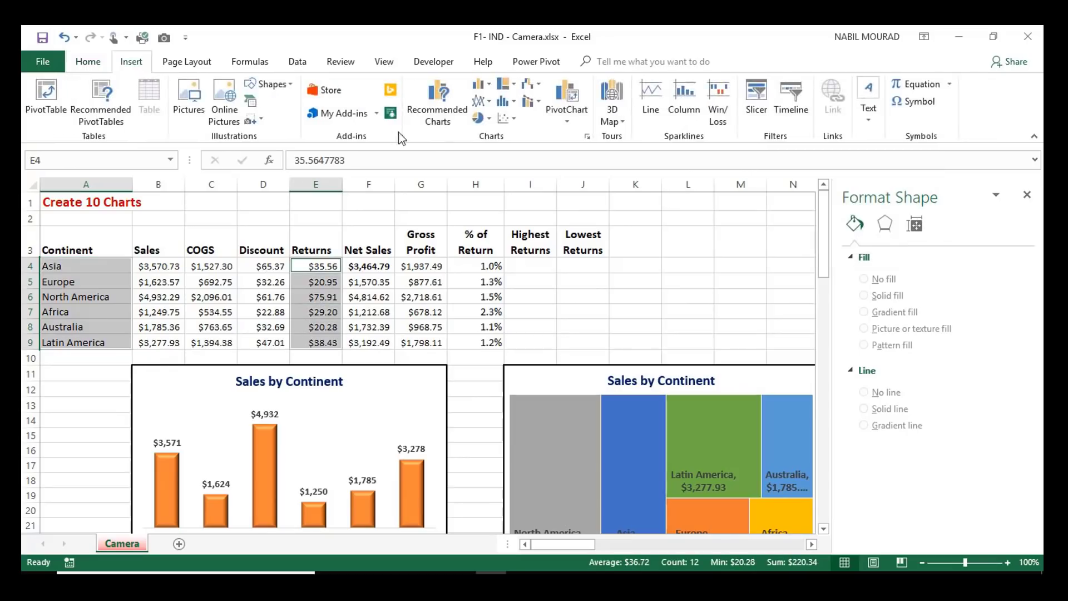
pyautogui.click(489, 119)
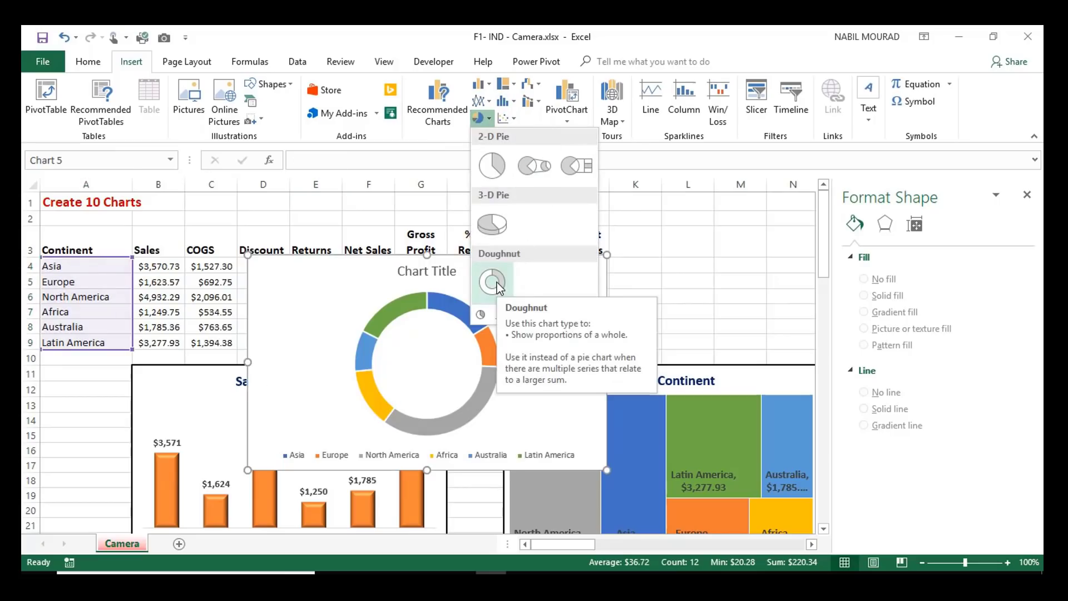
pyautogui.click(493, 283)
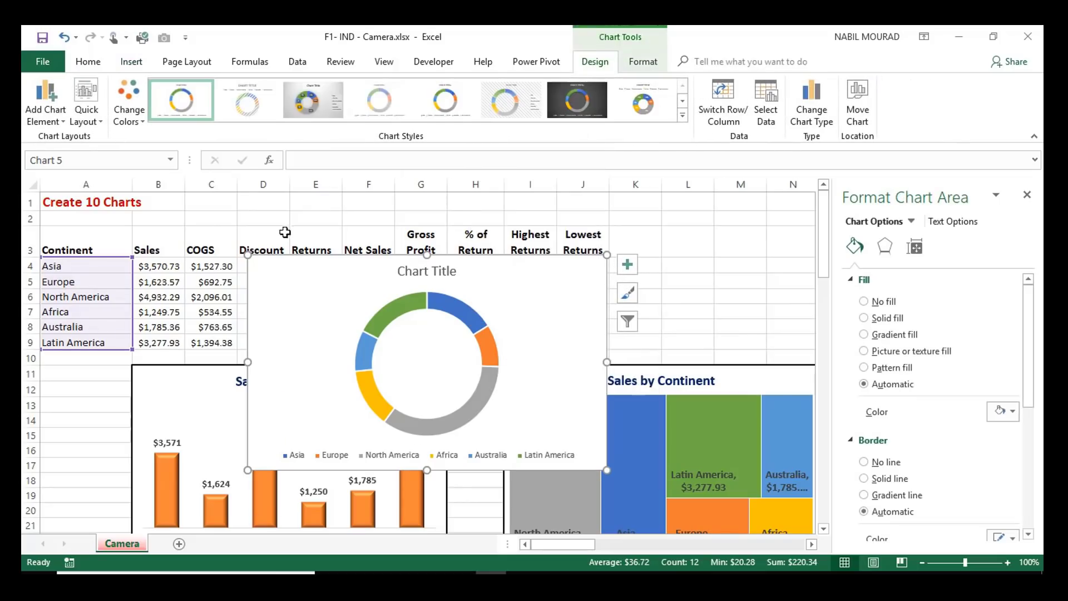
pyautogui.click(372, 458)
pyautogui.press('Delete')
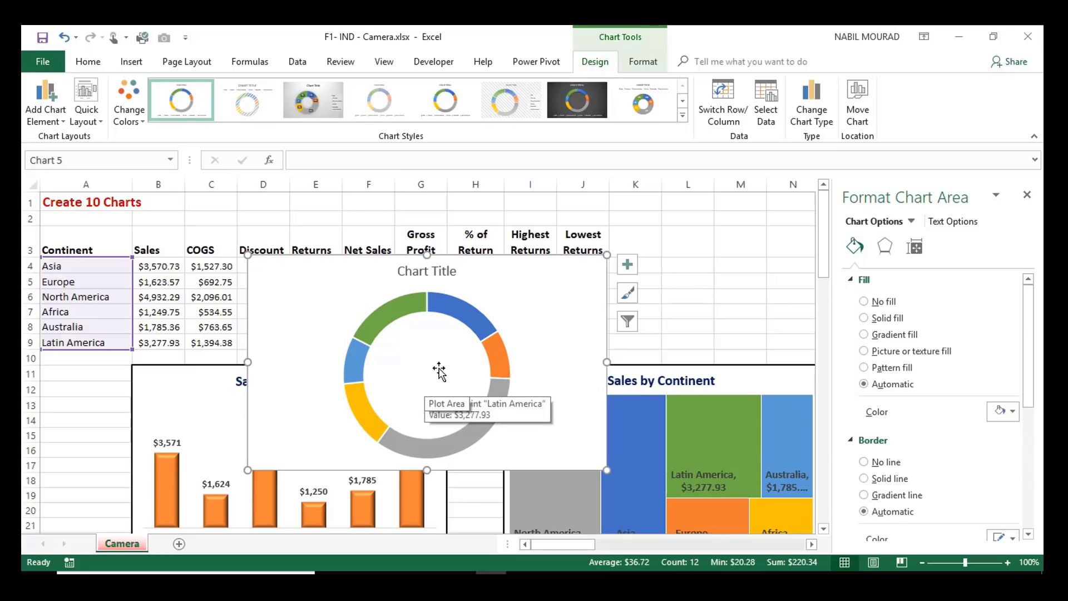
# Step: Reduce the doughnut hole size of the Returns series to 55%
pyautogui.hotkey('ctrl', '1')
pyautogui.click(469, 323)
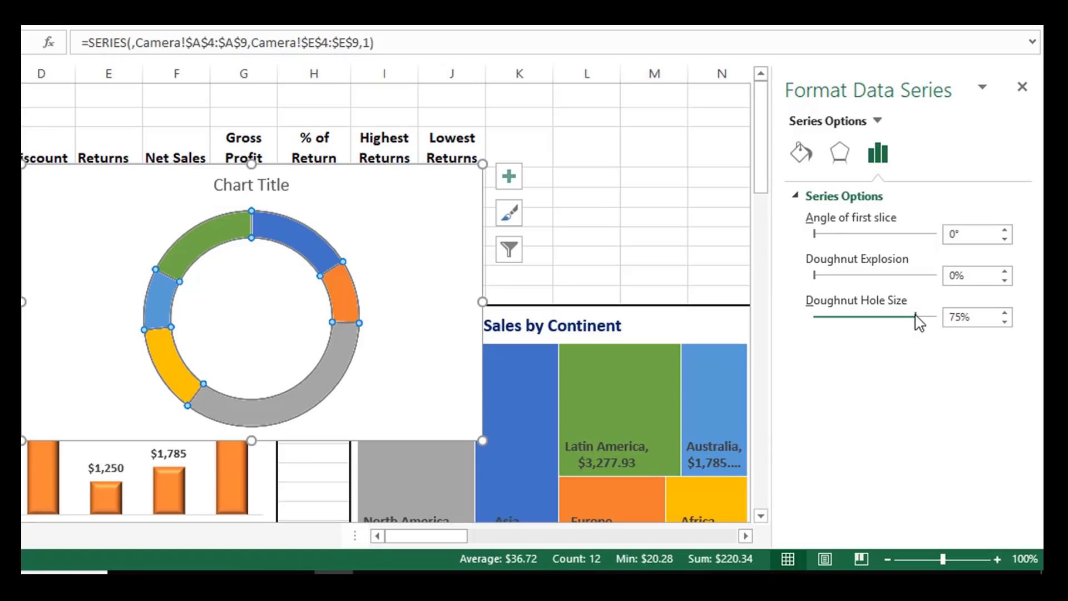
pyautogui.moveTo(915, 314); pyautogui.dragTo(872, 315)
pyautogui.moveTo(874, 322); pyautogui.dragTo(888, 322)
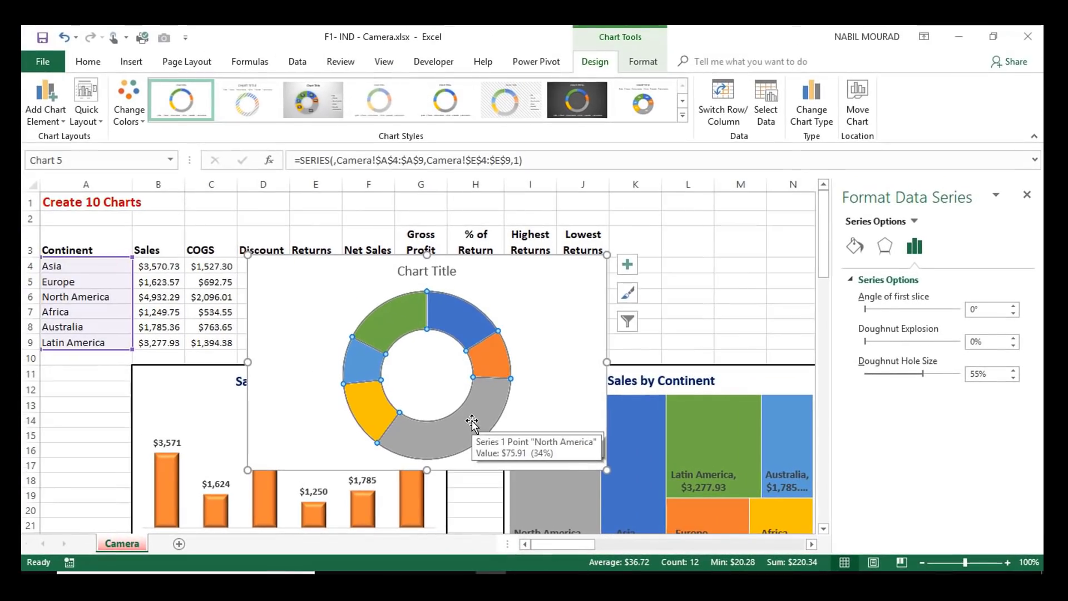
# Step: Fill only the North America slice of the doughnut chart with standard red
pyautogui.click(472, 425)
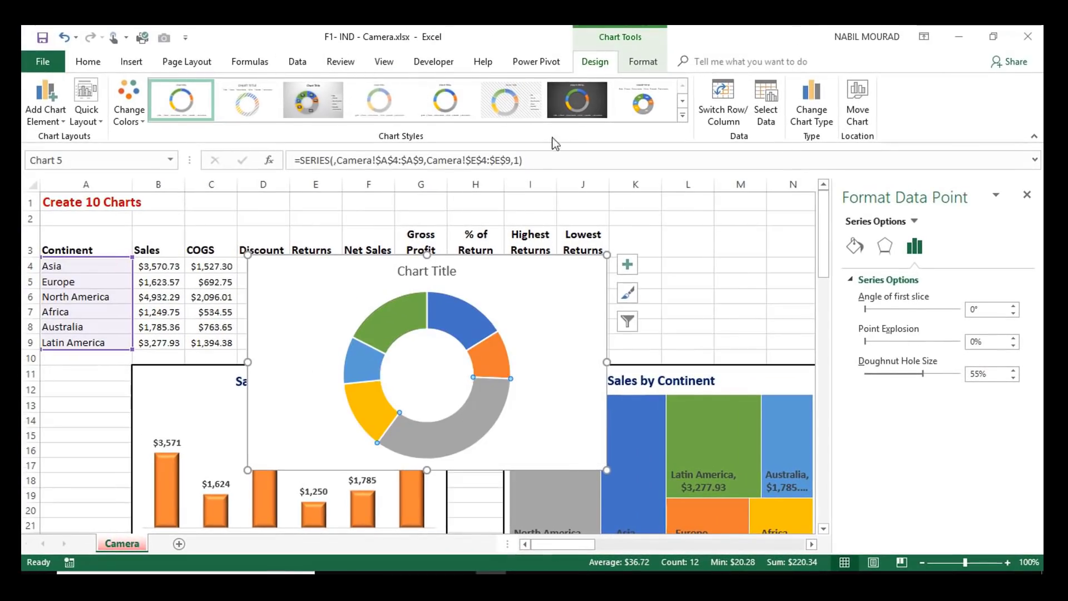
pyautogui.click(644, 62)
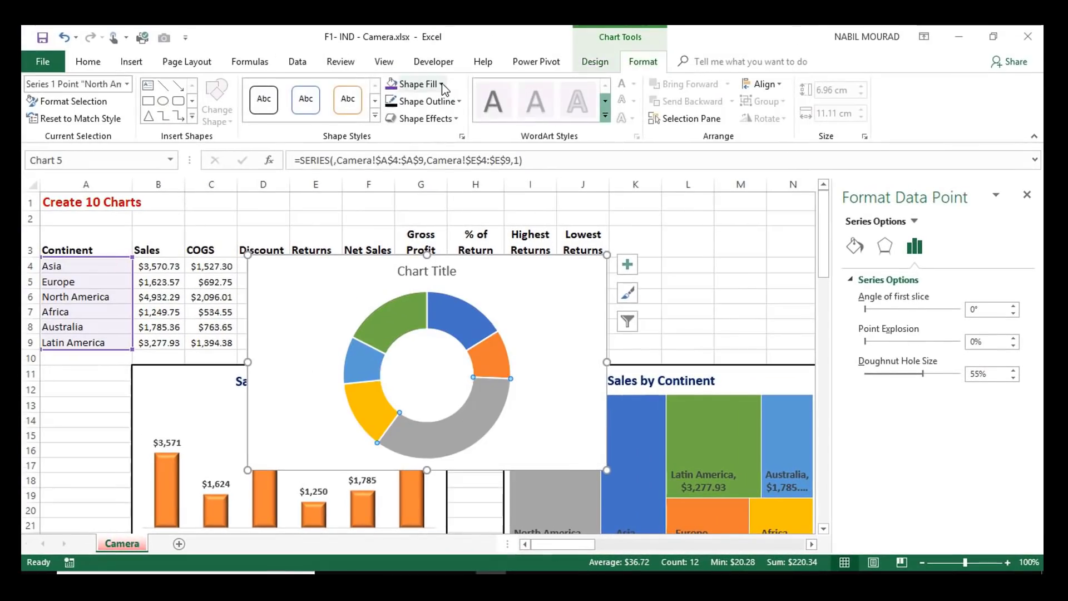
pyautogui.click(423, 84)
pyautogui.click(405, 219)
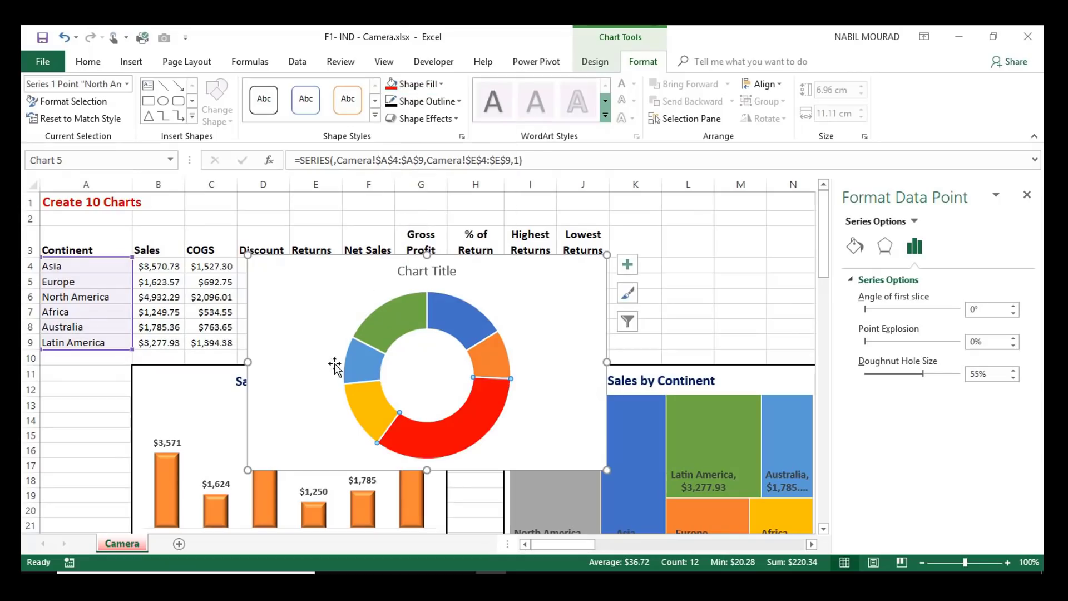
# Step: Fill only the Australia slice of the doughnut chart with standard purple
pyautogui.click(359, 364)
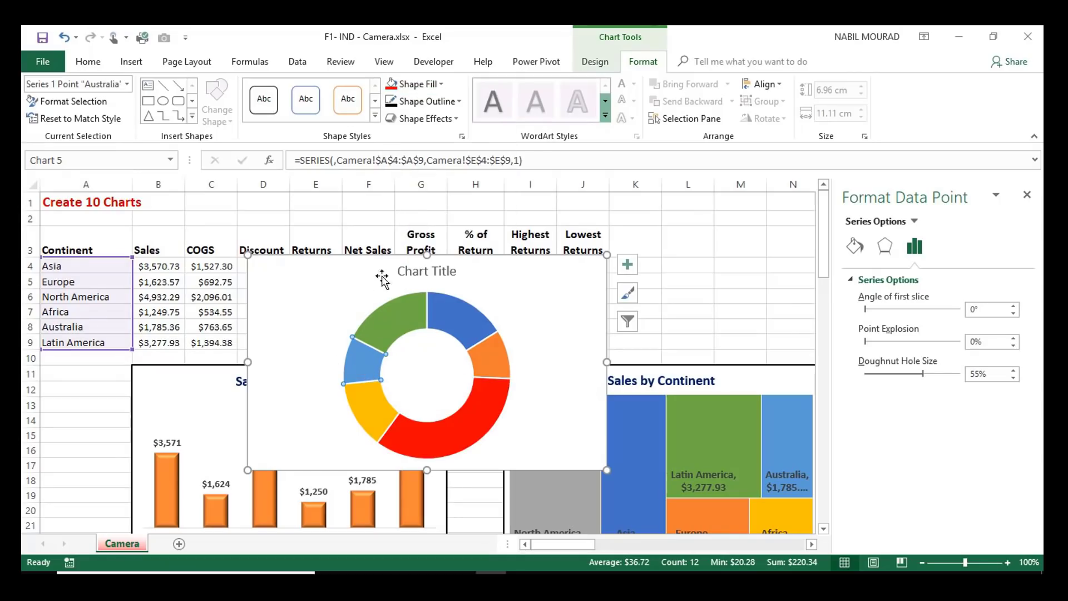
pyautogui.click(439, 83)
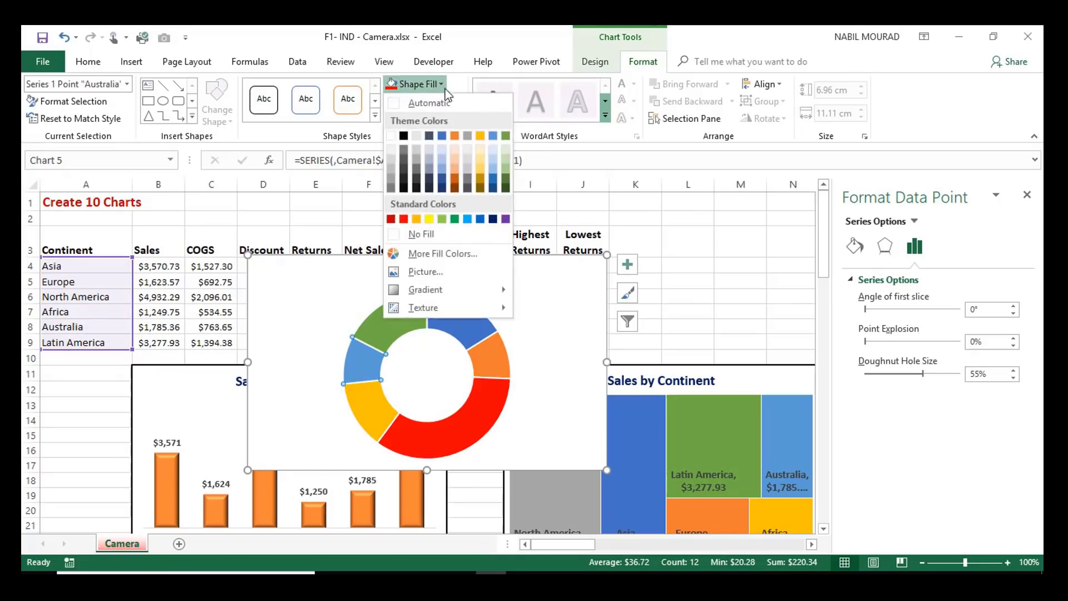
pyautogui.click(505, 218)
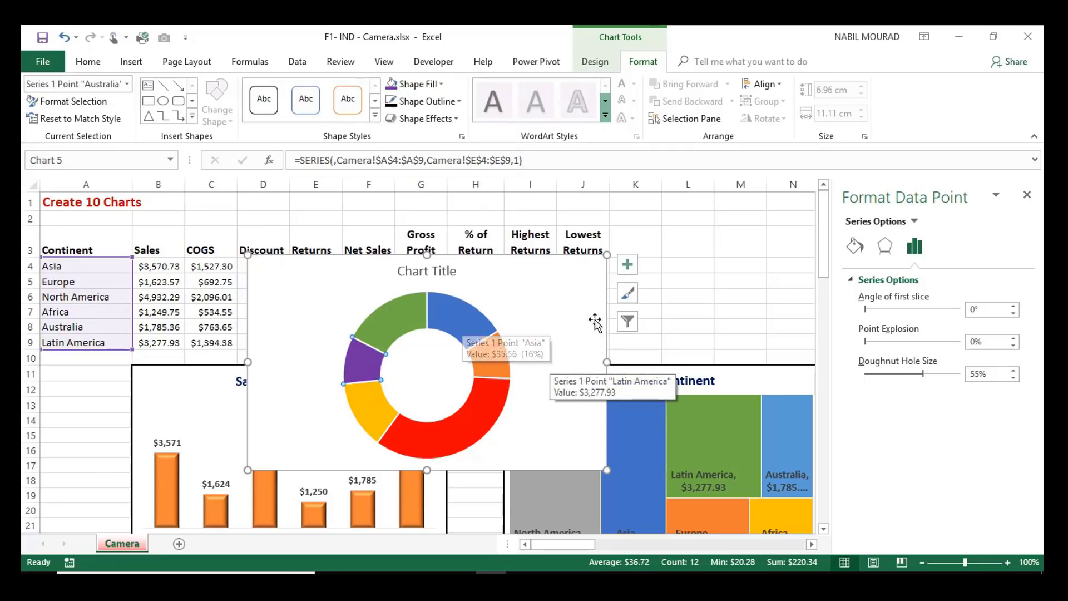
pyautogui.click(669, 310)
# Step: Apply a bevel shape effect to the entire Returns series of the doughnut chart
pyautogui.click(458, 300)
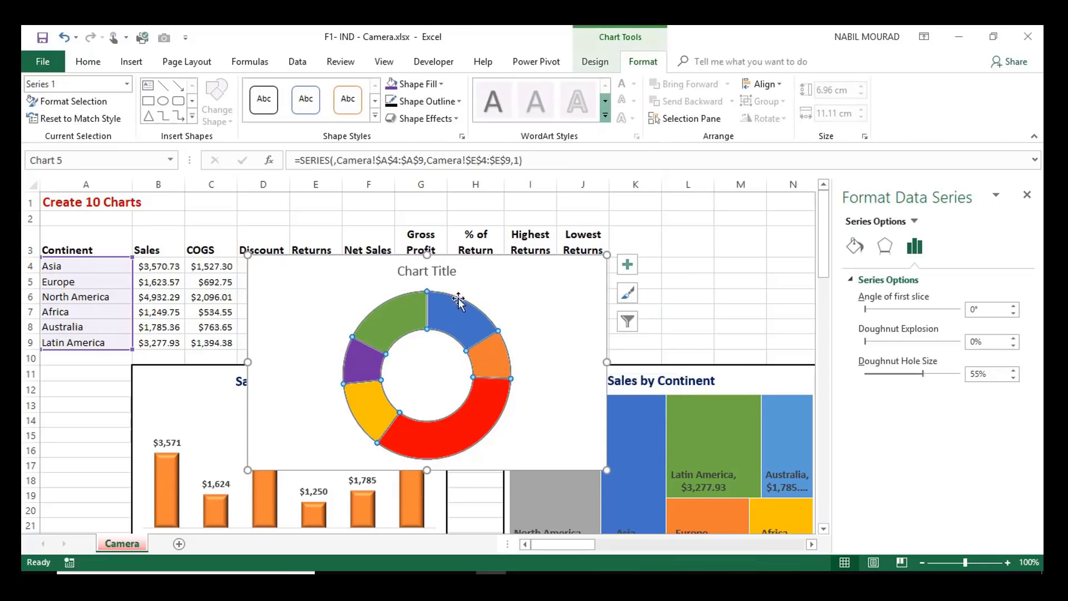
pyautogui.click(454, 118)
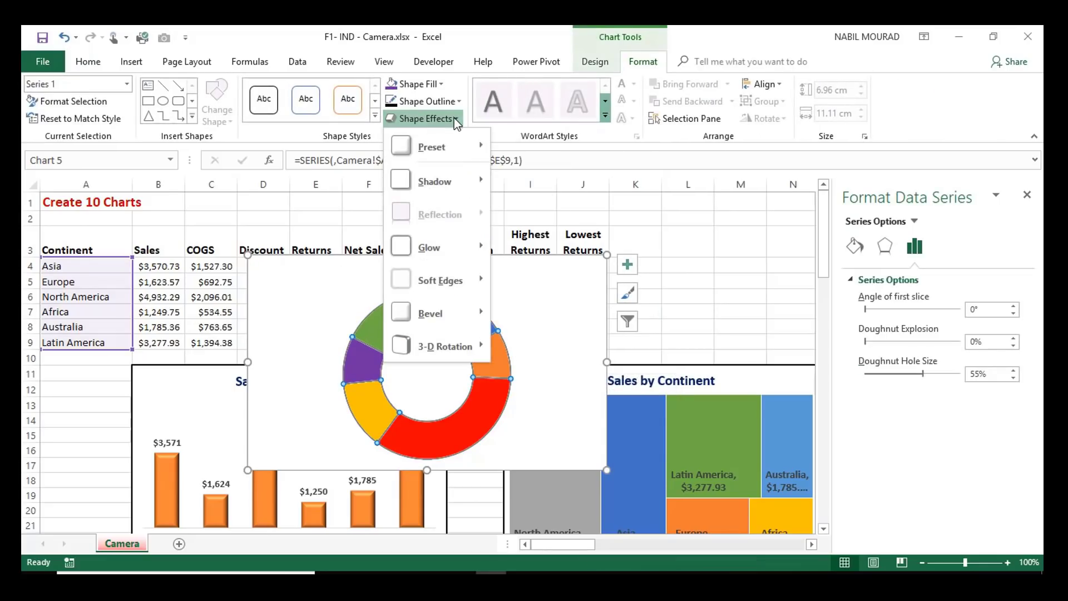
pyautogui.moveTo(436, 316)
pyautogui.click(506, 413)
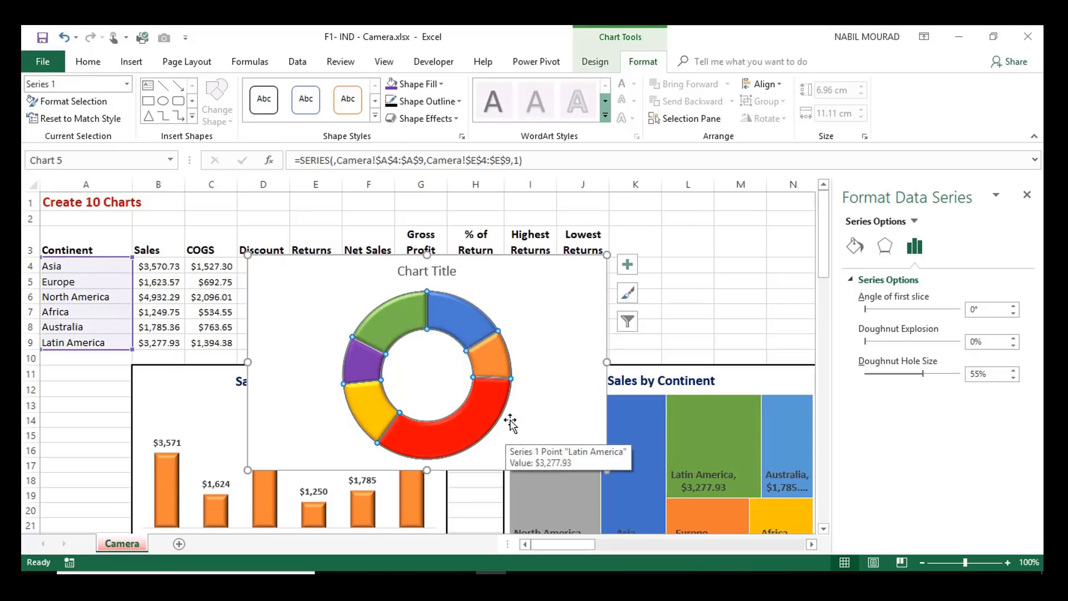
# Step: Change the doughnut chart's title to "Return By Continent"
pyautogui.click(445, 272)
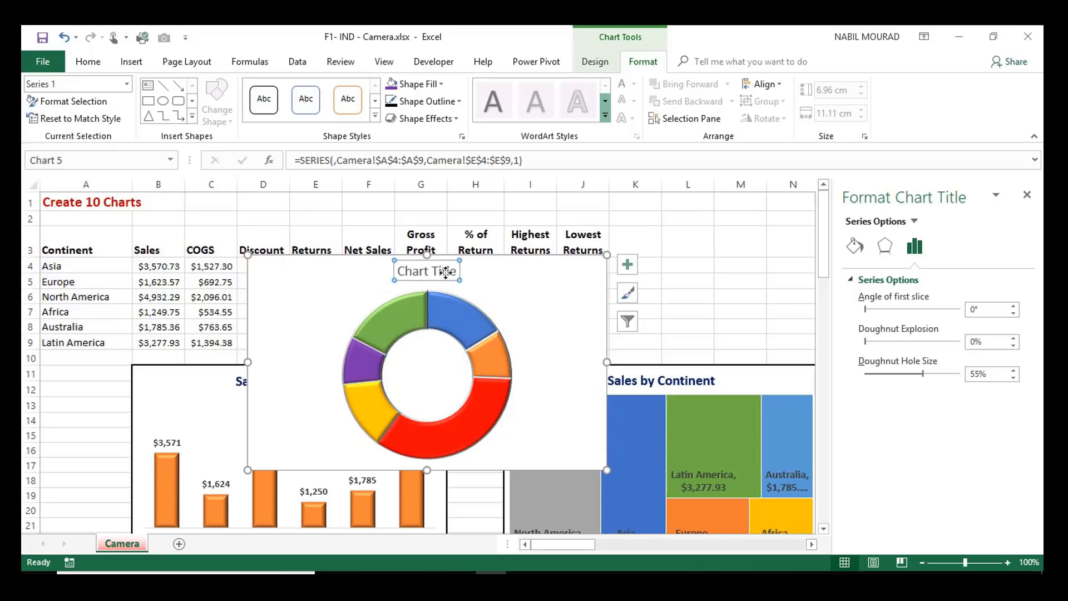
pyautogui.click(324, 162)
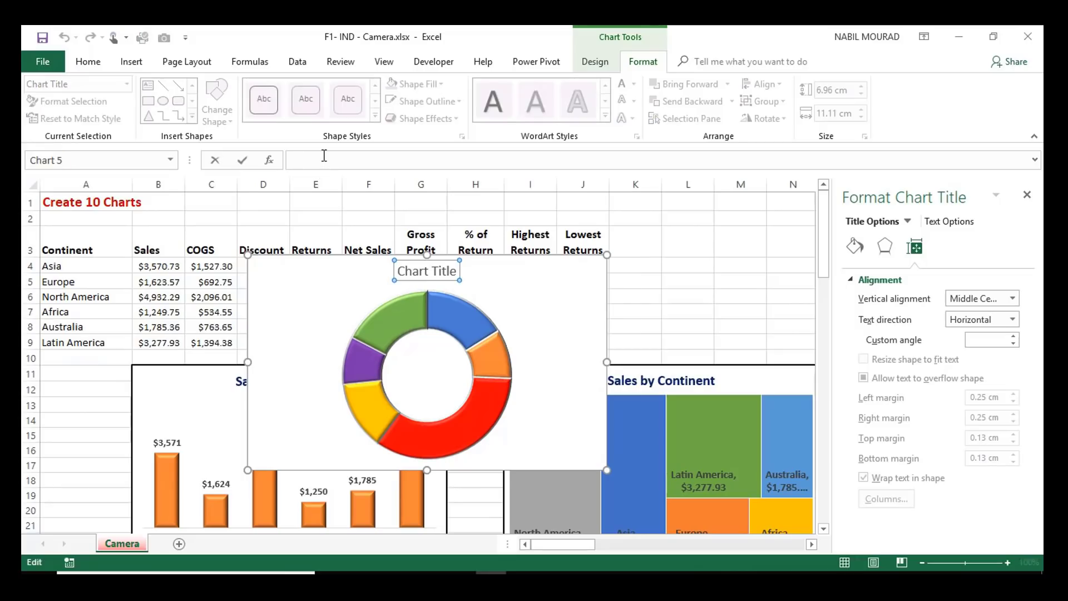
pyautogui.write('Return By Continent')
pyautogui.press('Return')
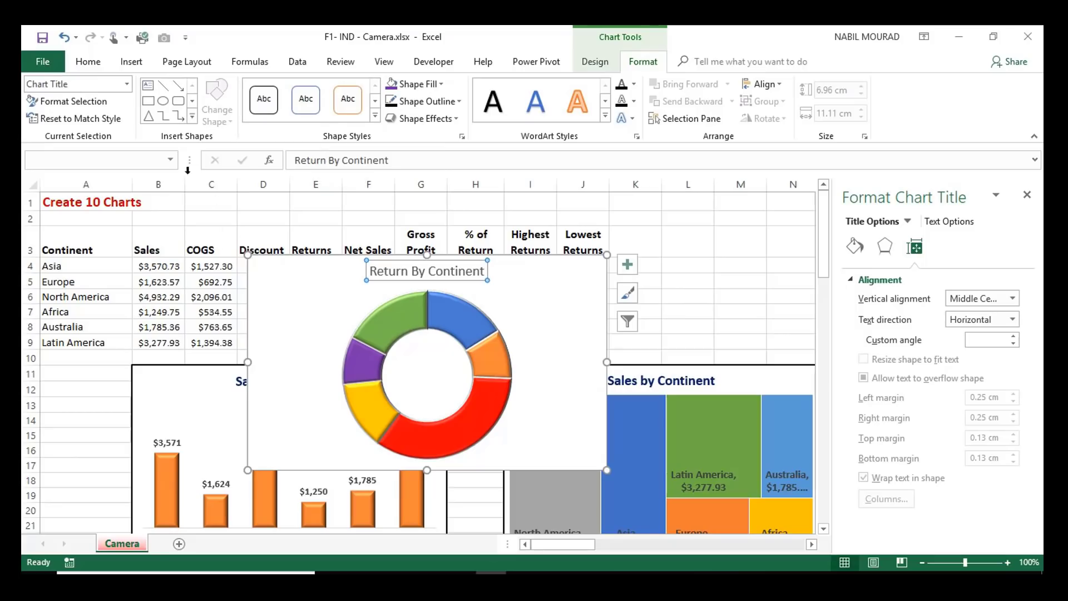
# Step: Make the doughnut chart's title bold and color it standard dark blue
pyautogui.click(87, 65)
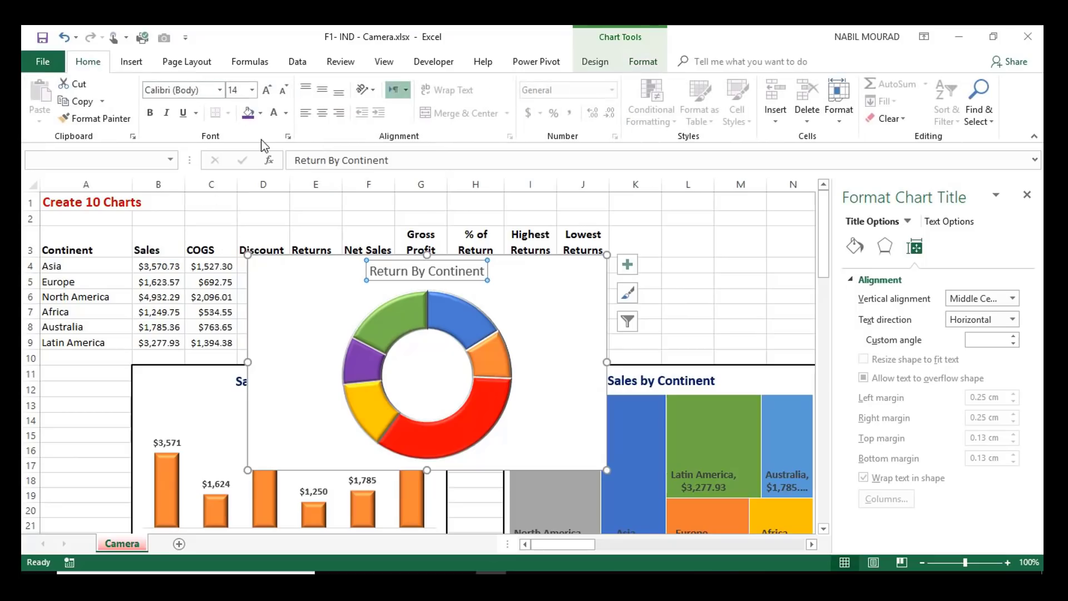
pyautogui.click(150, 113)
pyautogui.click(286, 113)
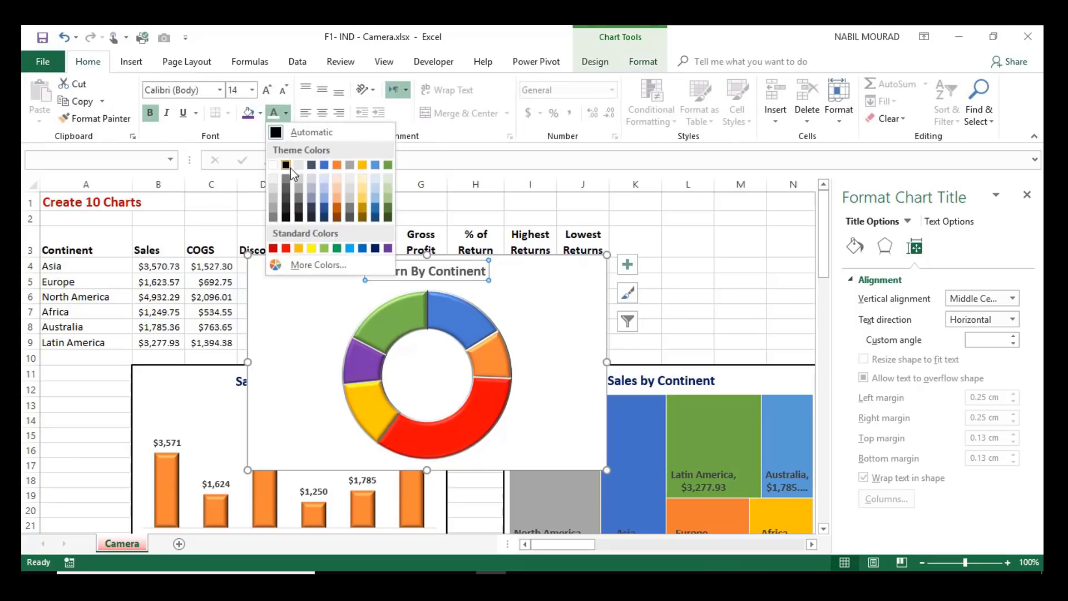
pyautogui.click(376, 248)
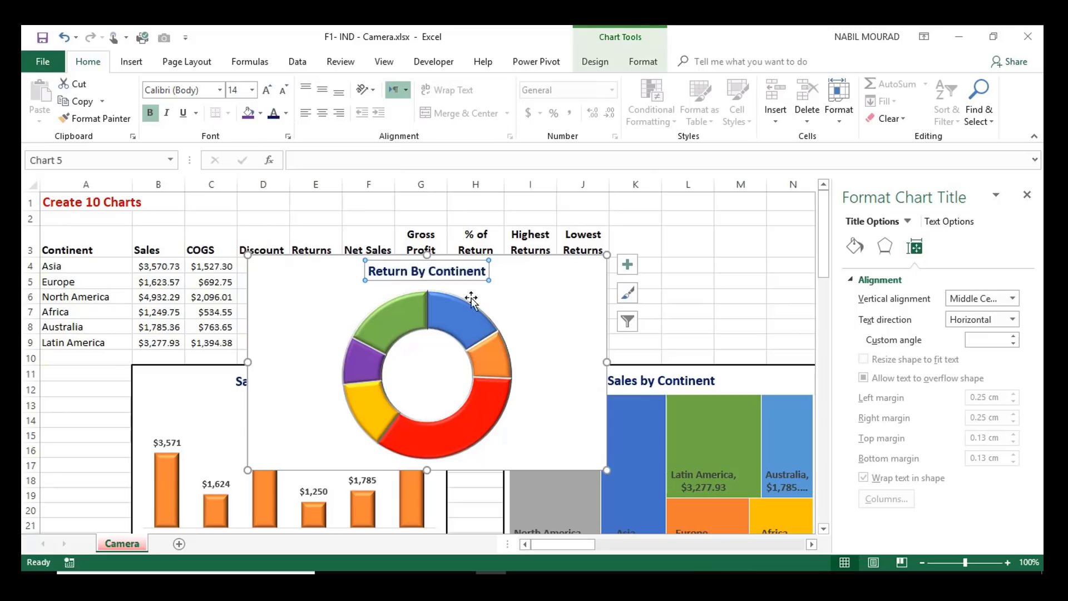
# Step: Add data labels to the doughnut chart that contain the category name as well as the value
pyautogui.click(630, 267)
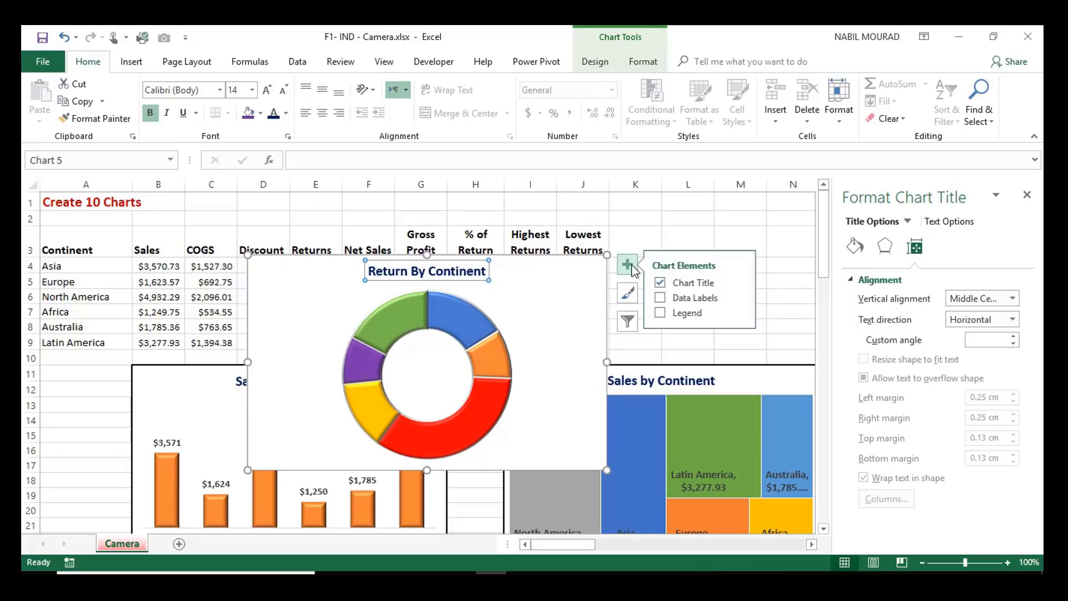
pyautogui.click(743, 298)
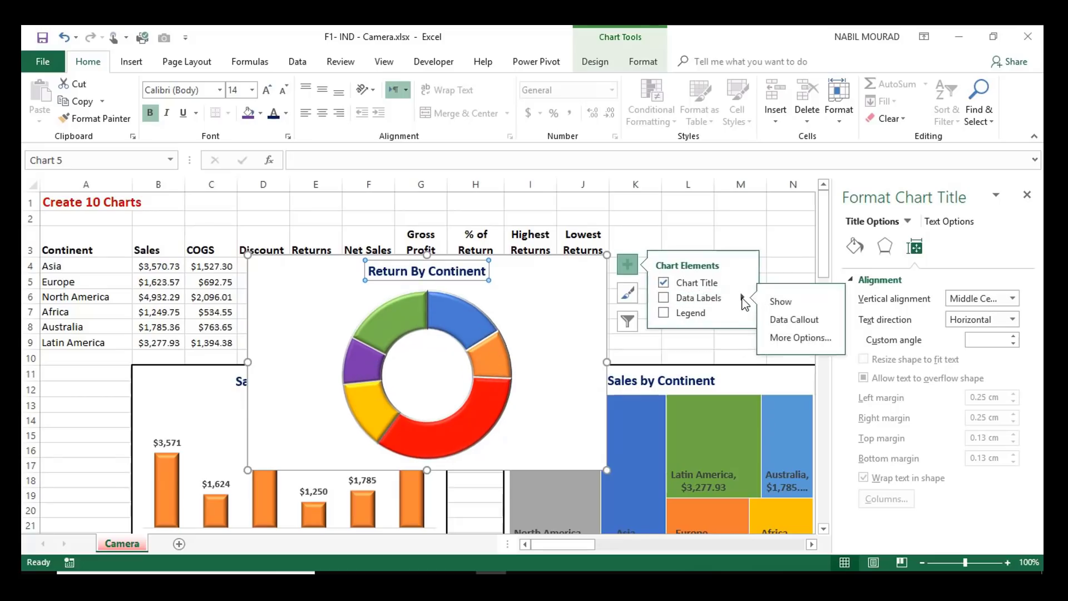
pyautogui.click(799, 338)
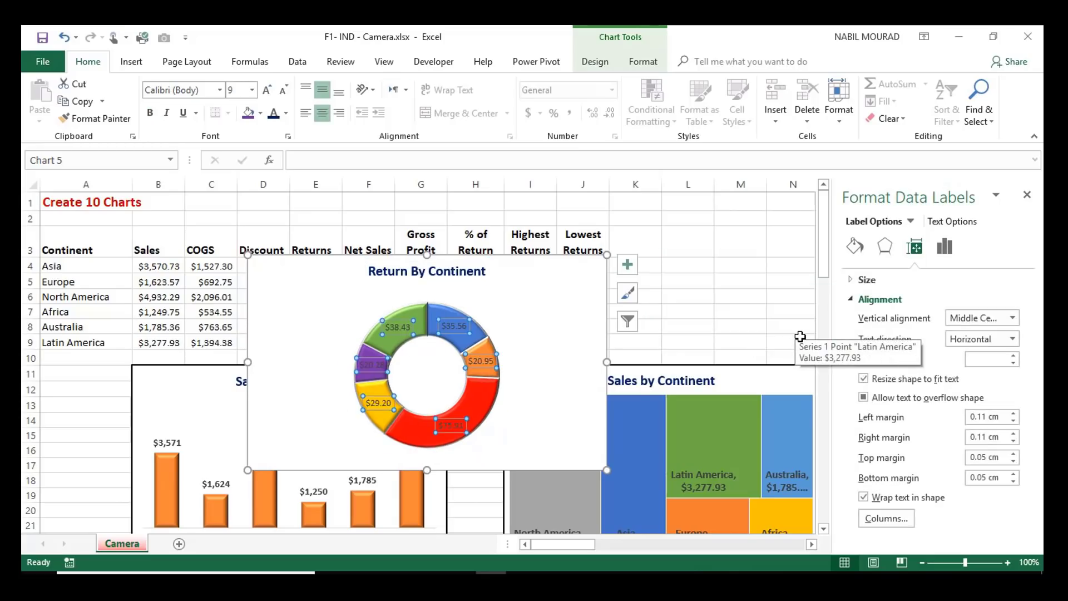
pyautogui.moveTo(494, 376)
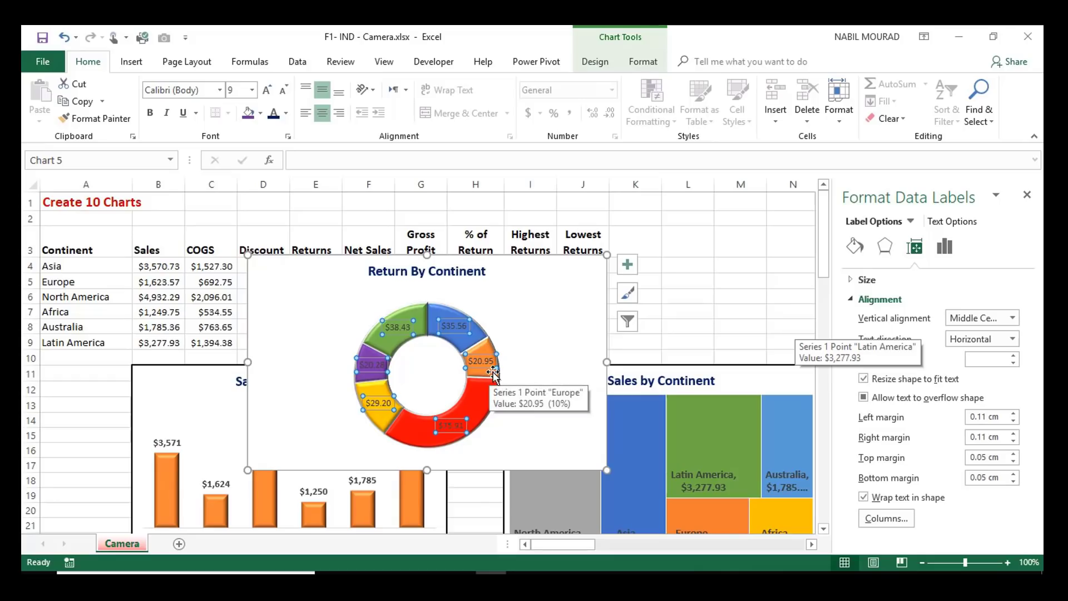
pyautogui.click(944, 254)
pyautogui.click(851, 281)
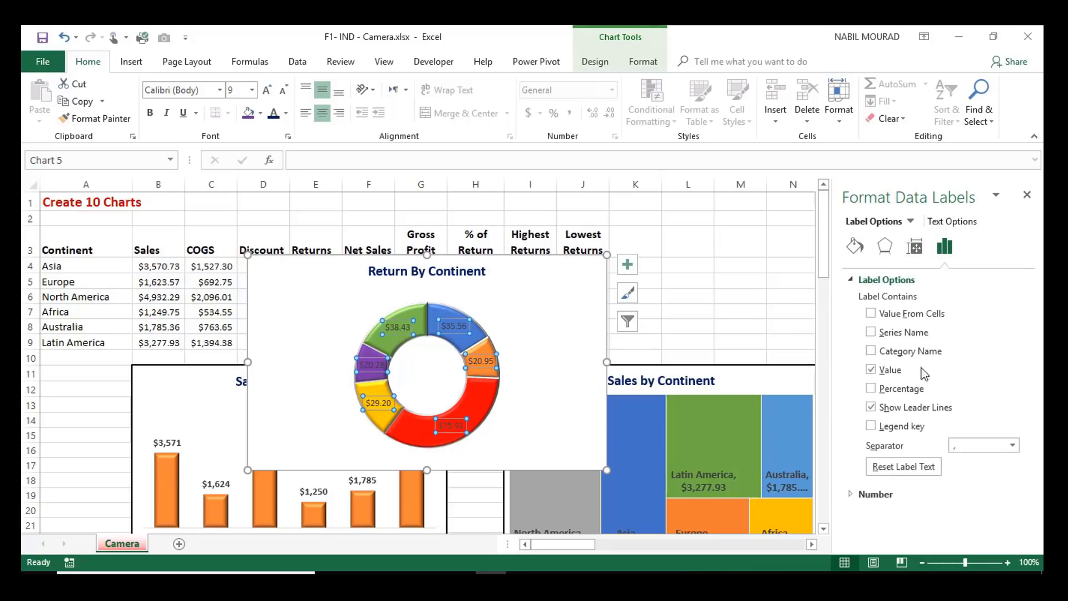
pyautogui.click(872, 351)
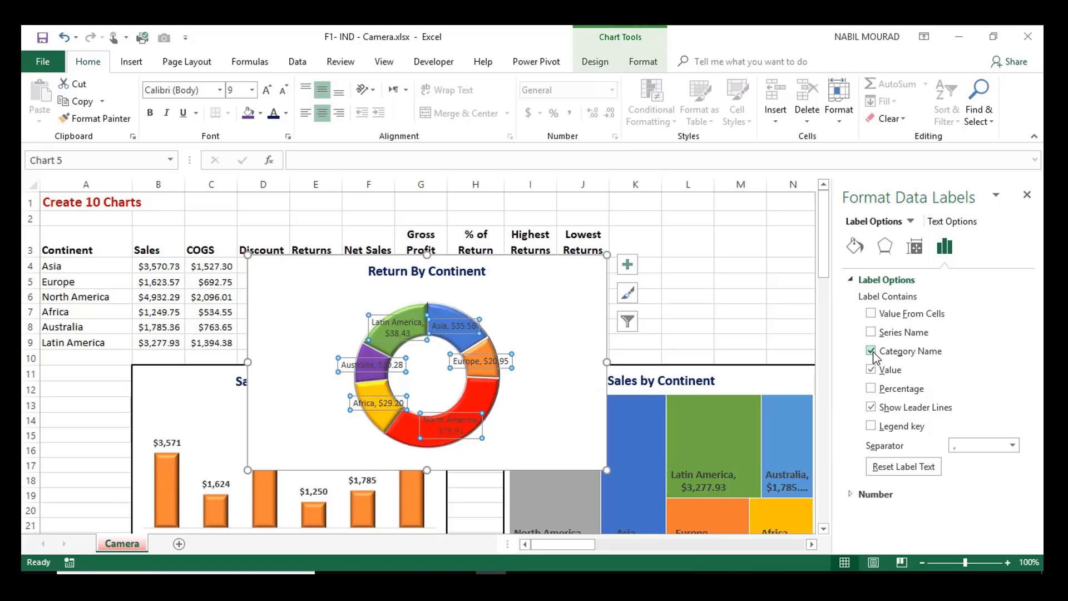
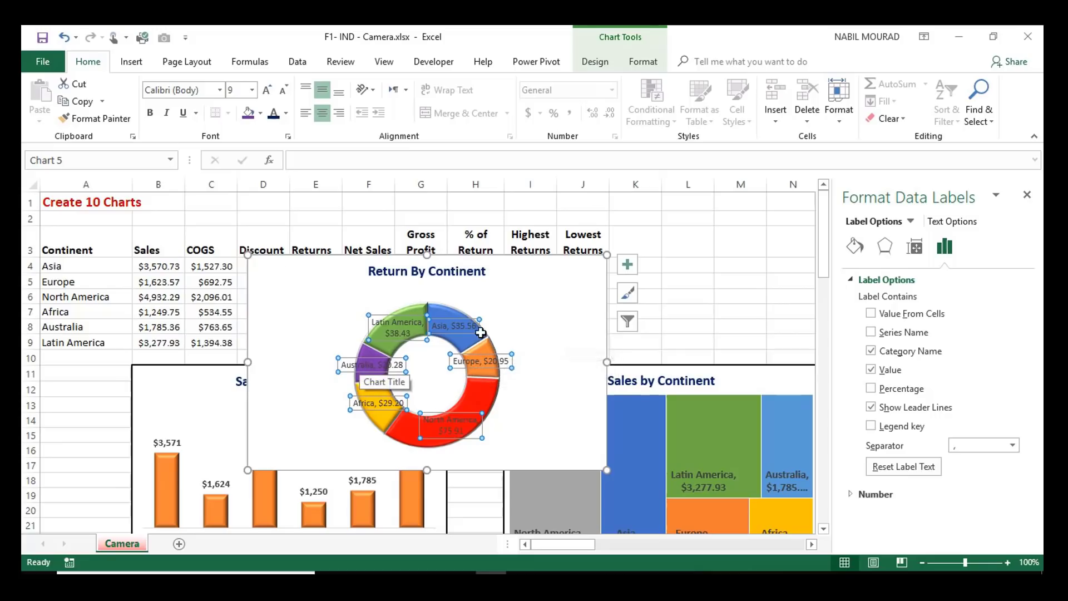
# Step: Give the doughnut chart area a black outline with a weight of 1½ pt
pyautogui.click(518, 343)
pyautogui.click(636, 64)
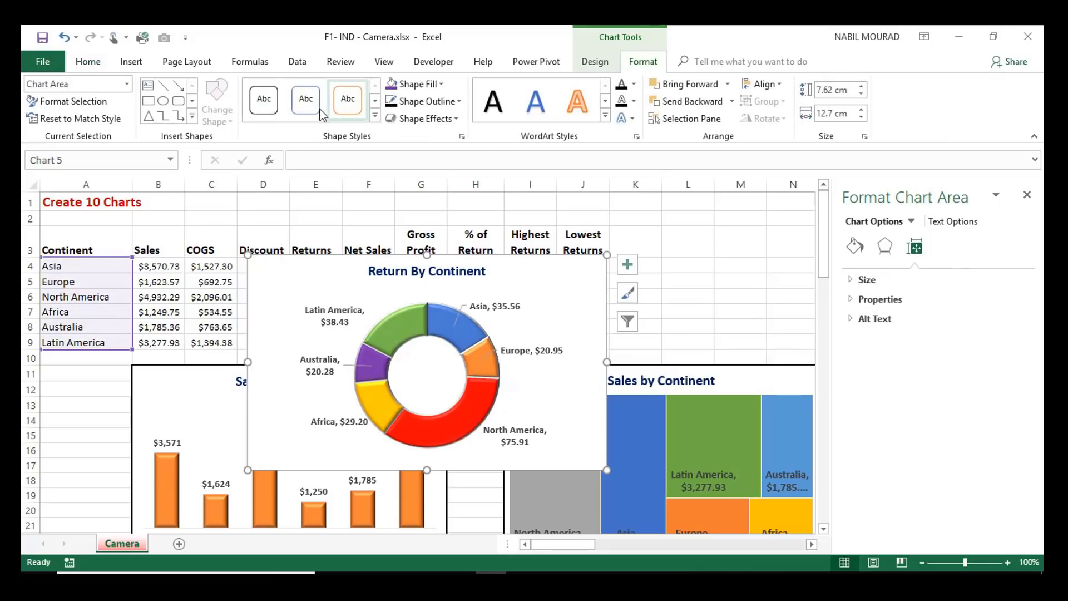
pyautogui.click(425, 103)
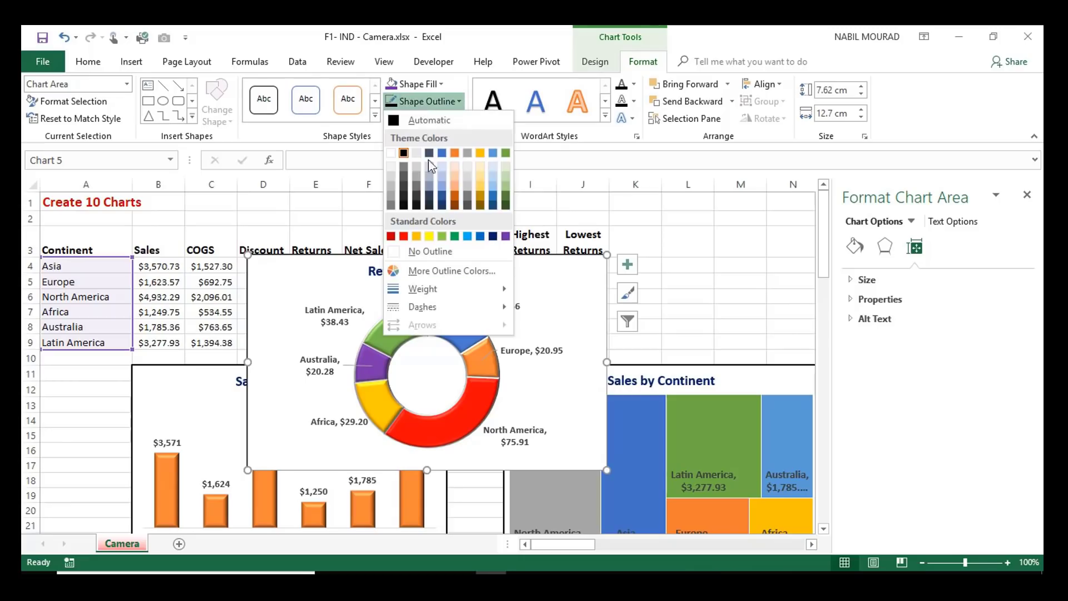
pyautogui.moveTo(426, 297)
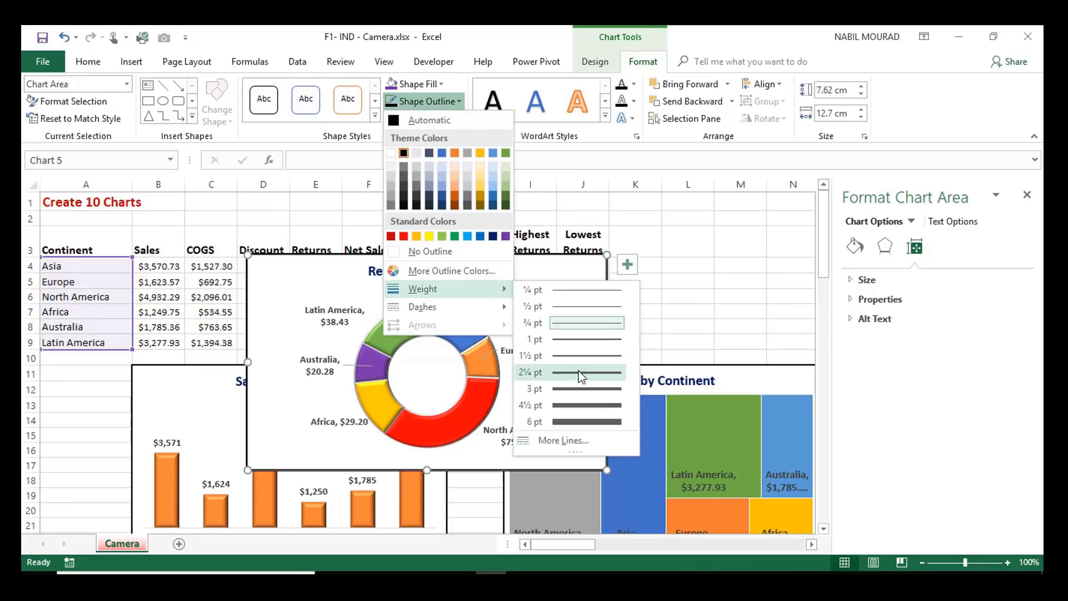
pyautogui.click(579, 356)
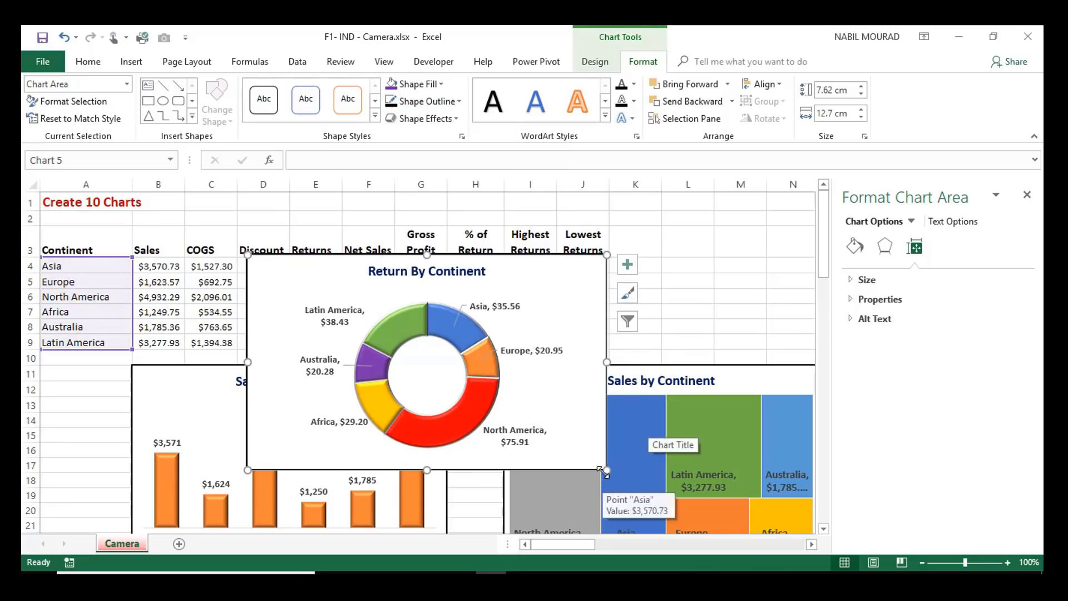
# Step: Shrink the doughnut chart to about 6.65 by 10.94 cm and move it onto the yellow range I39:N51, aligned to cell I39
pyautogui.moveTo(606, 470); pyautogui.dragTo(555, 442)
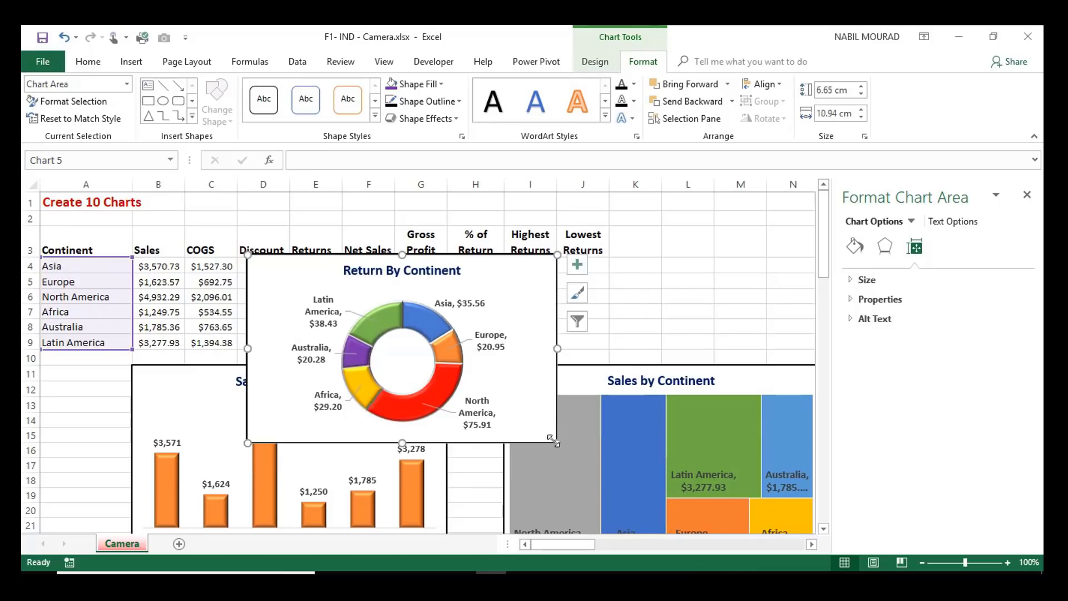
pyautogui.scroll(-3, 628, 351)
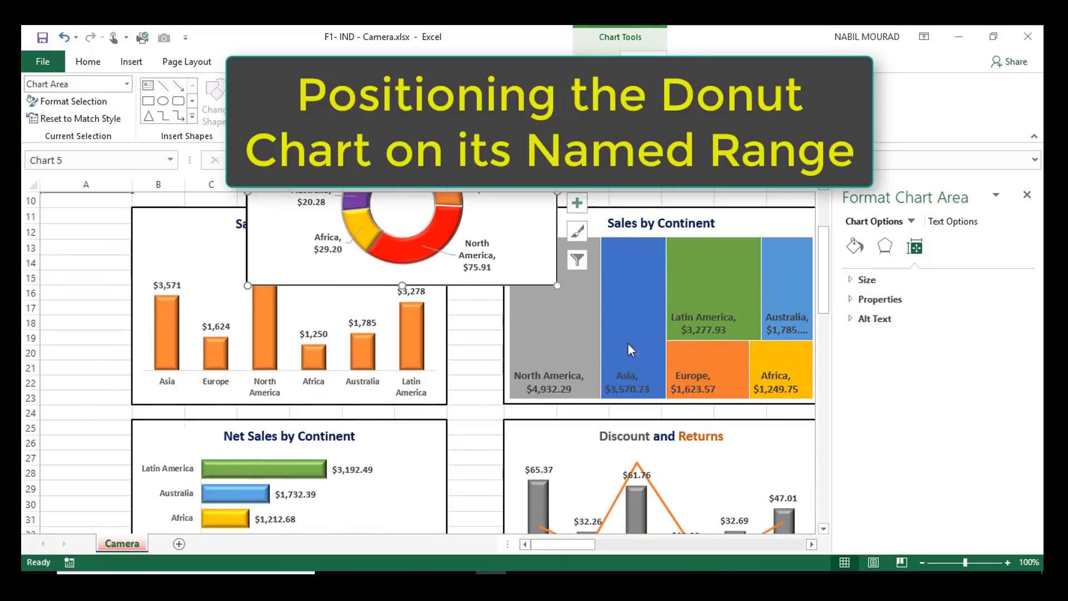
pyautogui.moveTo(534, 232); pyautogui.dragTo(575, 475)
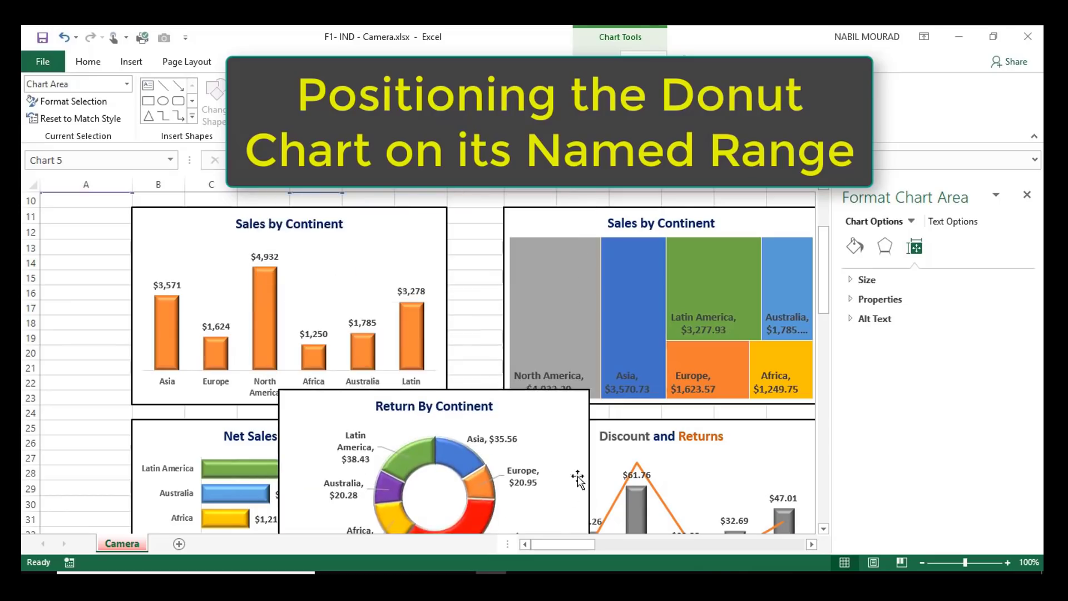
pyautogui.scroll(-4, 713, 405)
pyautogui.moveTo(546, 229); pyautogui.dragTo(649, 475)
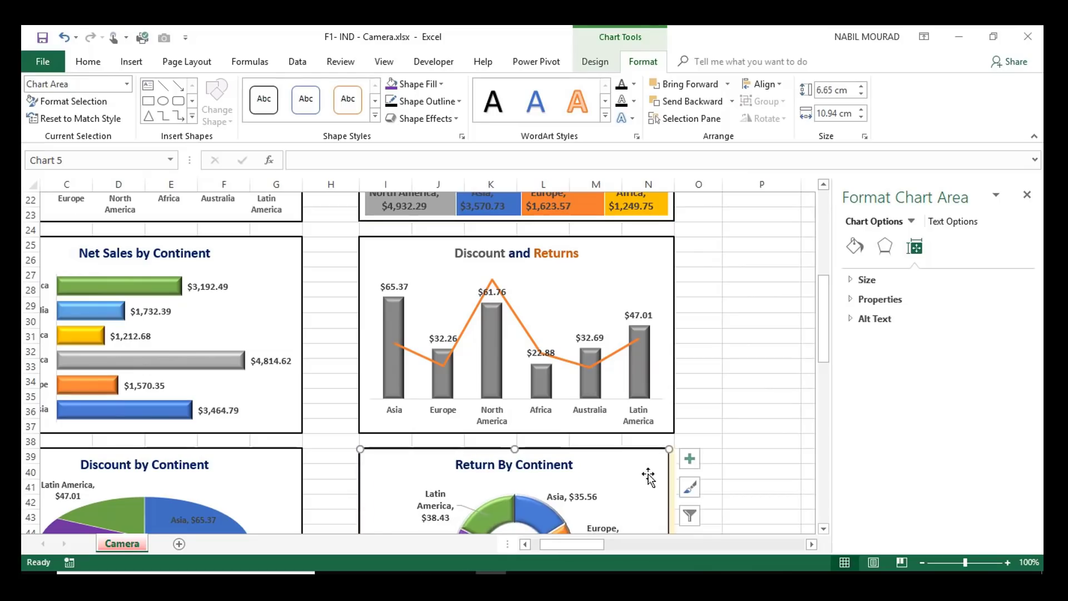
pyautogui.scroll(-2, 732, 400)
pyautogui.scroll(-2, 738, 399)
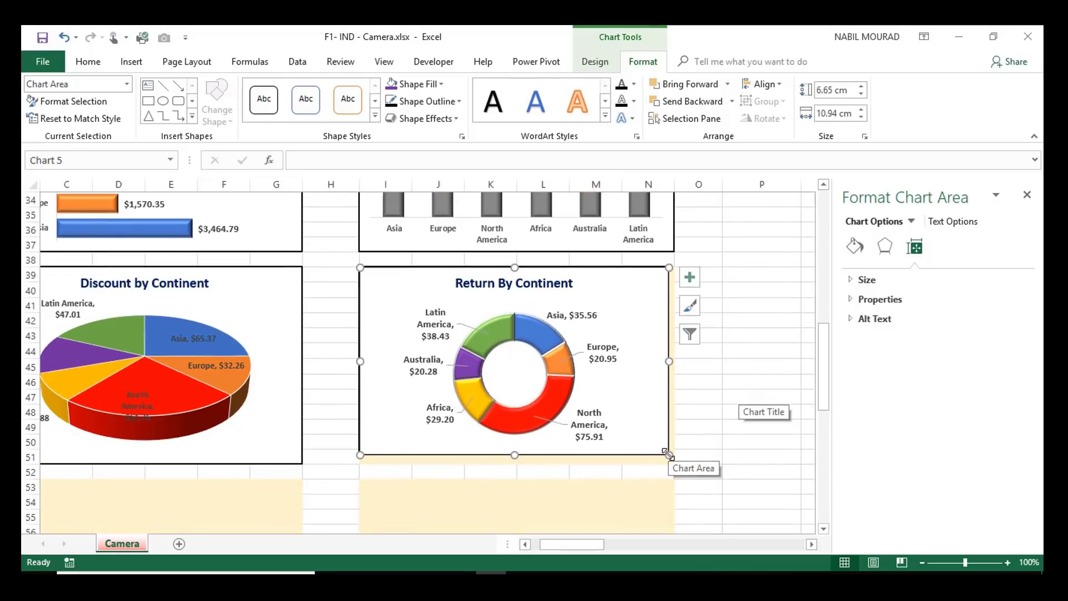
# Step: Enlarge the Return By Continent chart to 6.96 cm by 11.11 cm so it fills its shaded range
pyautogui.moveTo(668, 455); pyautogui.dragTo(674, 463)
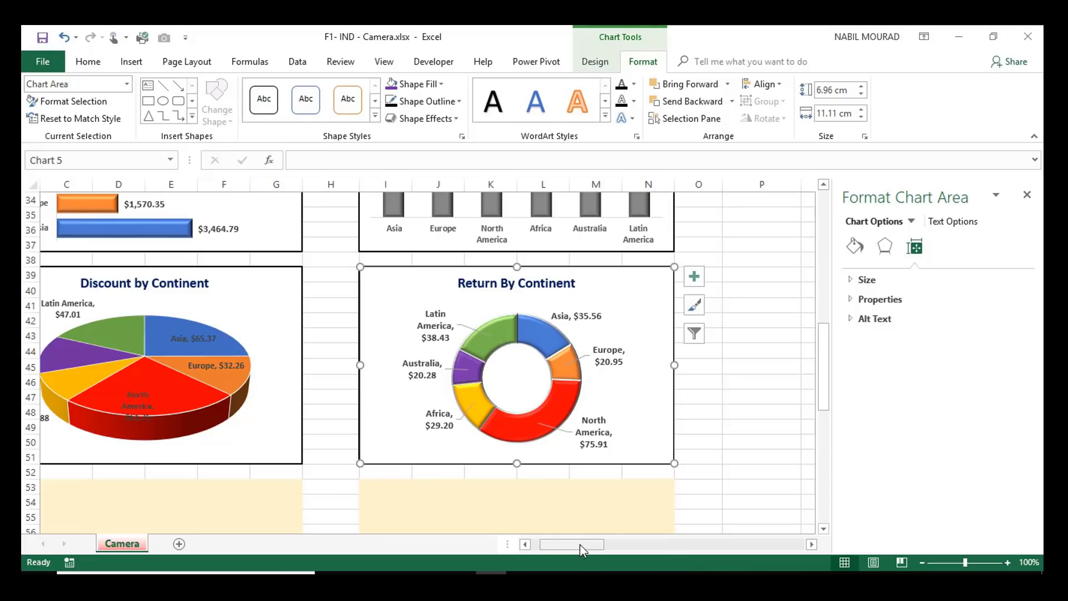
# Step: Insert a column chart from the continents in A4:A9 and COGS values in C4:C9, using the dark gradient chart style with blue columns
pyautogui.moveTo(581, 550); pyautogui.dragTo(565, 545)
pyautogui.scroll(10, 23, 380)
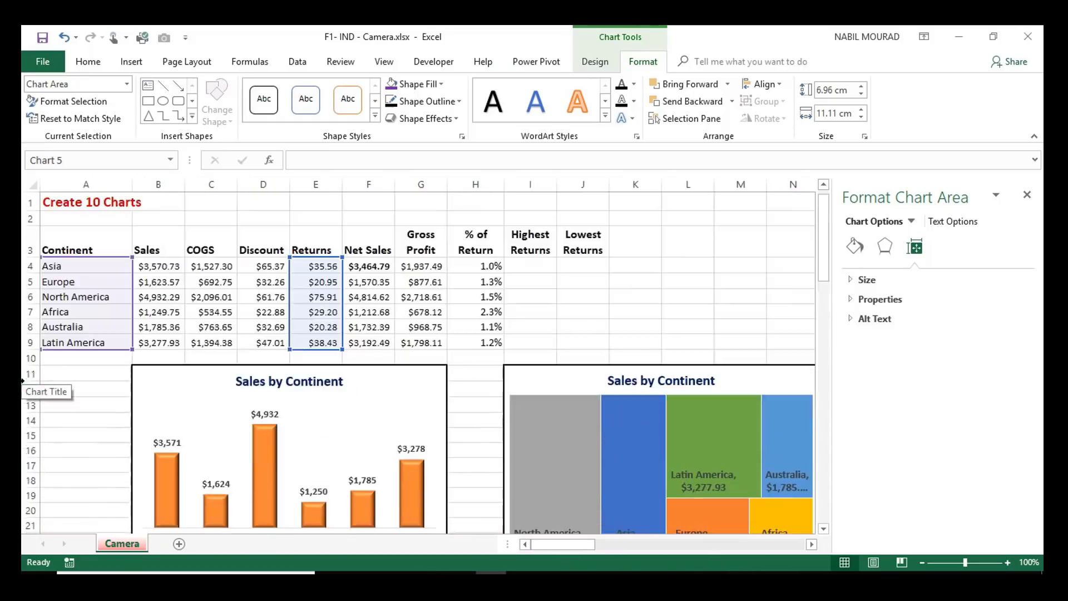
pyautogui.click(50, 385)
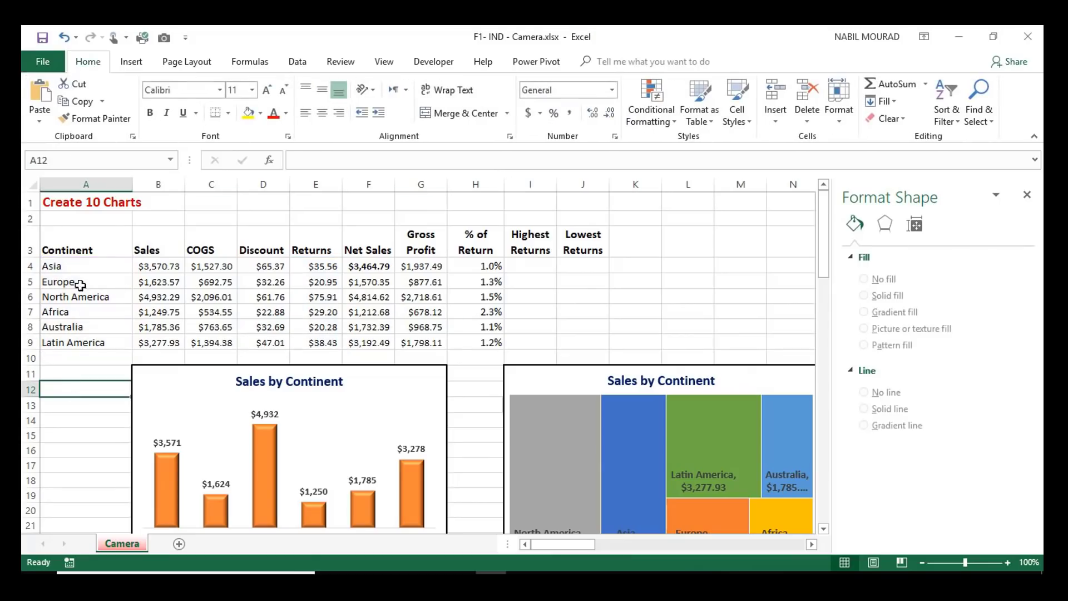
pyautogui.moveTo(73, 266); pyautogui.dragTo(81, 342)
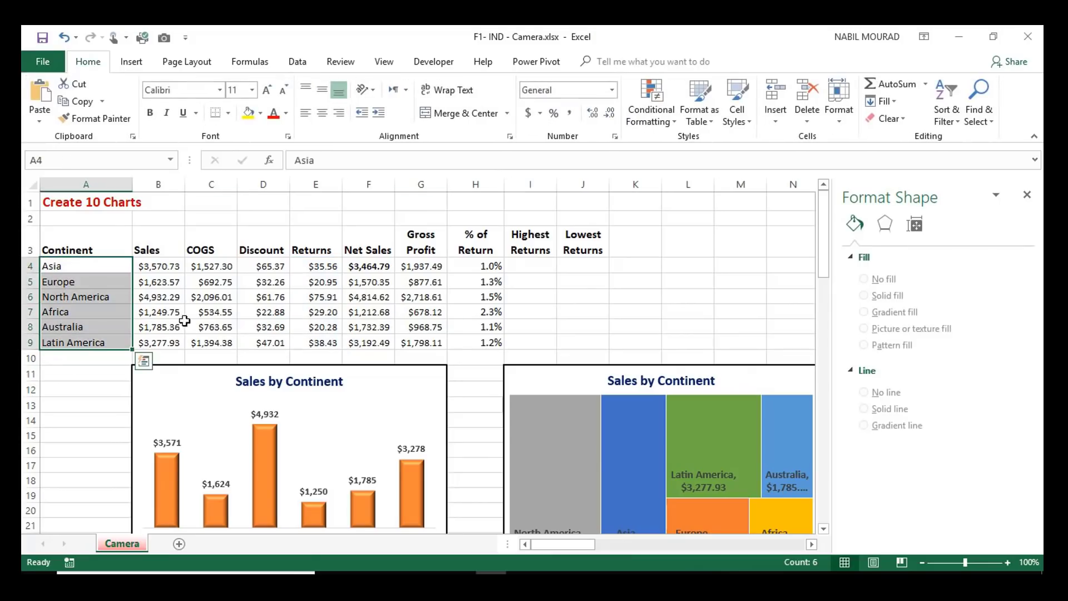
pyautogui.moveTo(211, 272); pyautogui.dragTo(199, 332)
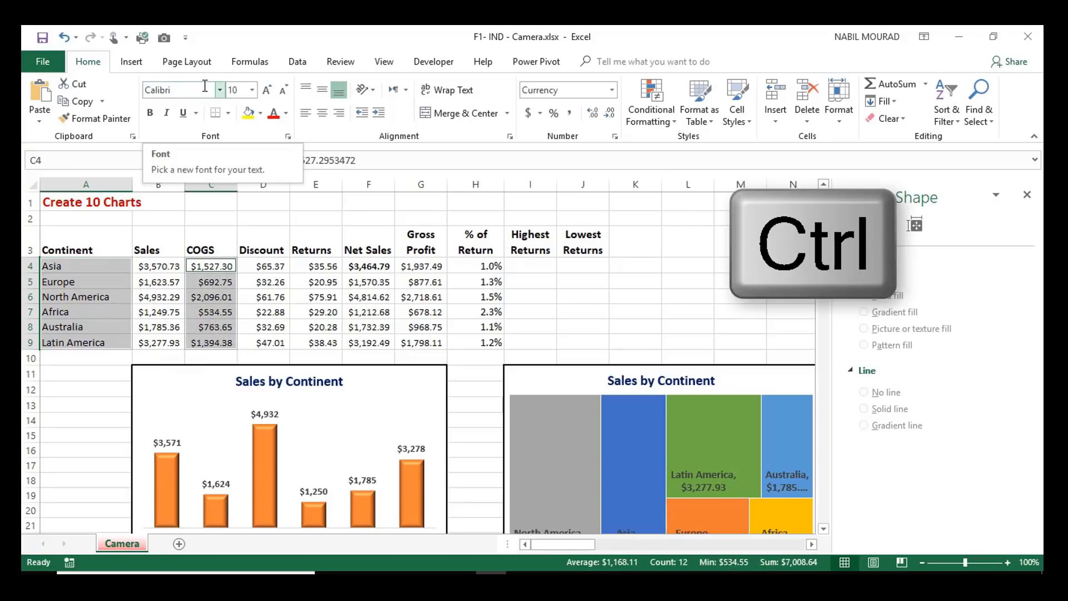
pyautogui.hotkey('alt', 'F1')
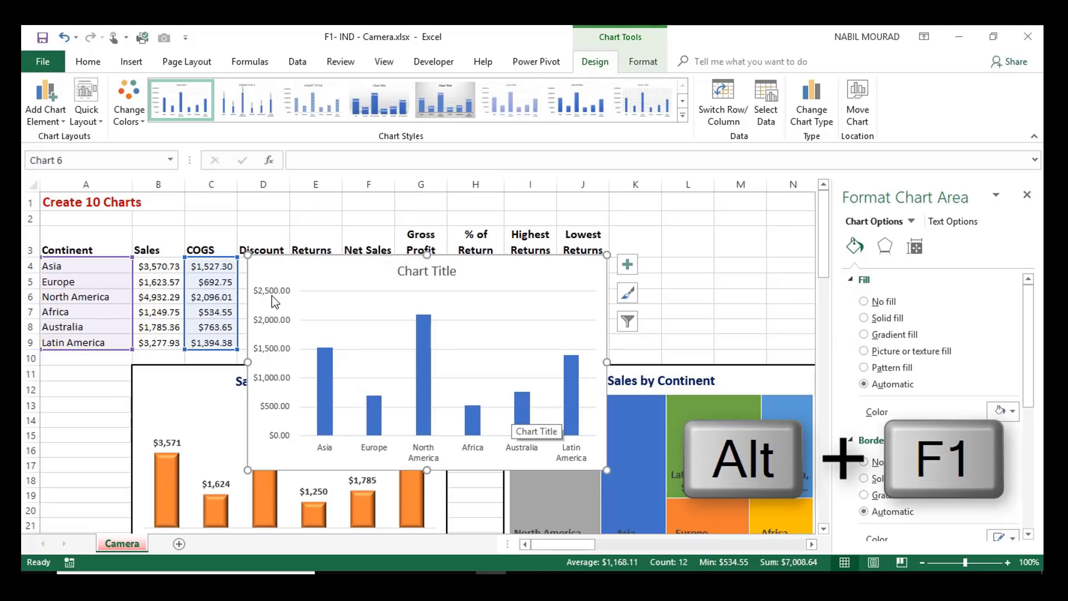
pyautogui.click(684, 117)
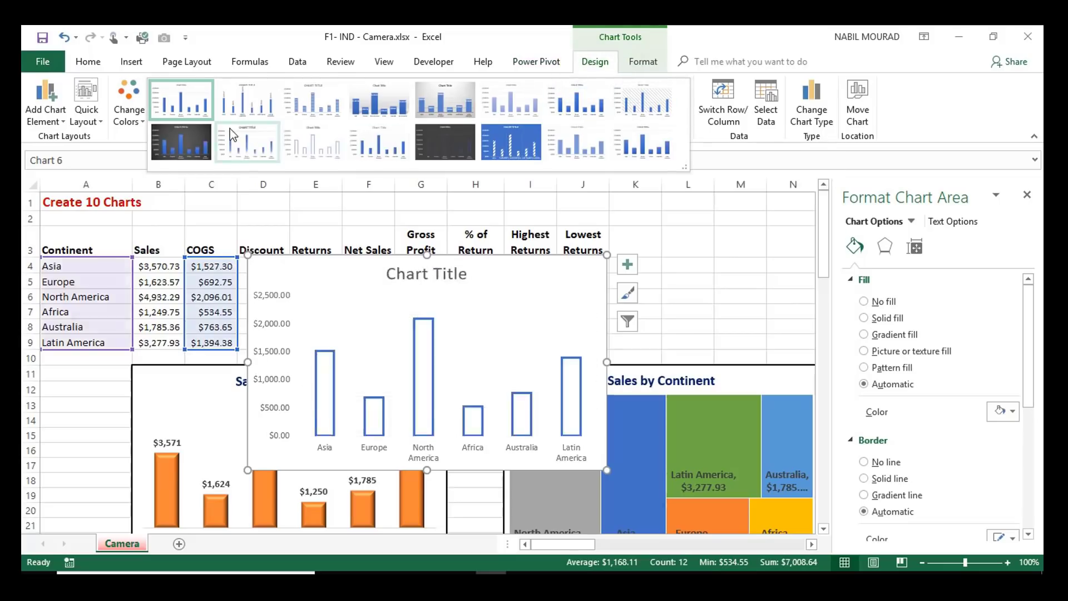
pyautogui.click(190, 139)
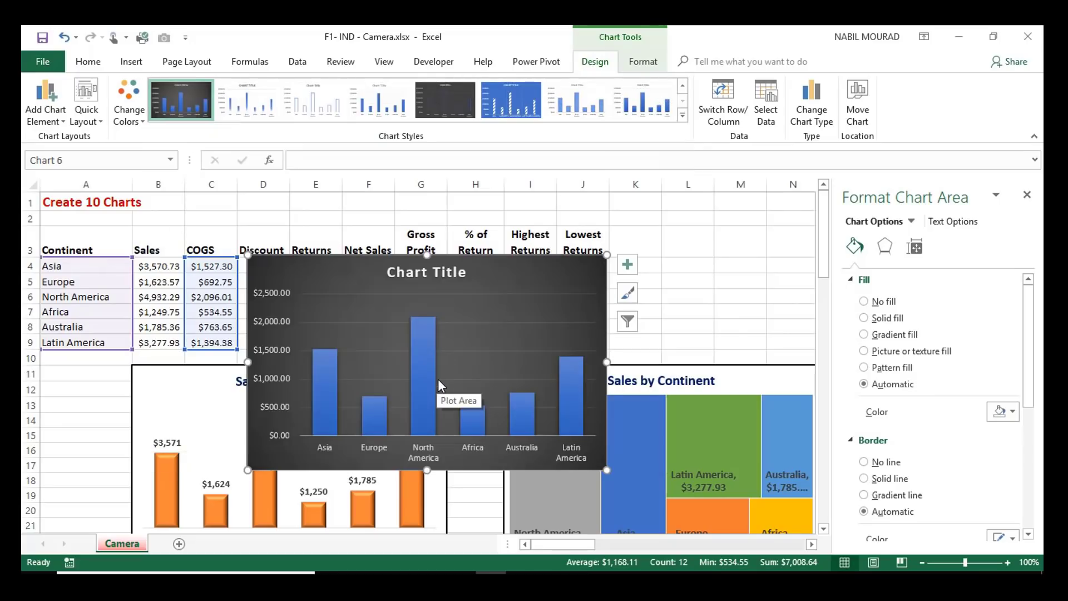
# Step: Remove the vertical value axis and the horizontal gridlines from the dark column chart
pyautogui.click(273, 292)
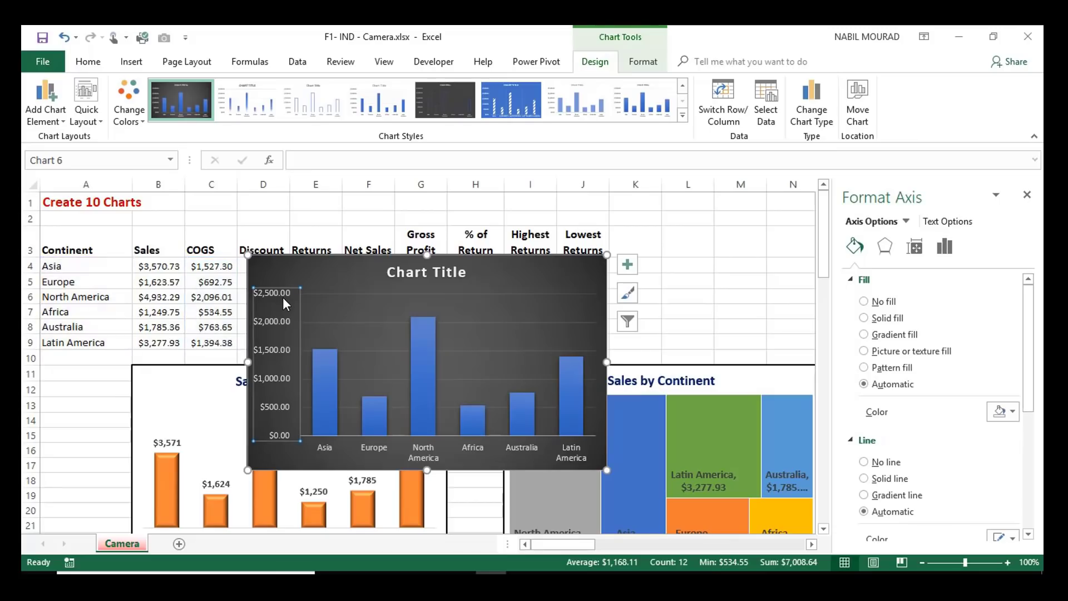
pyautogui.press('Delete')
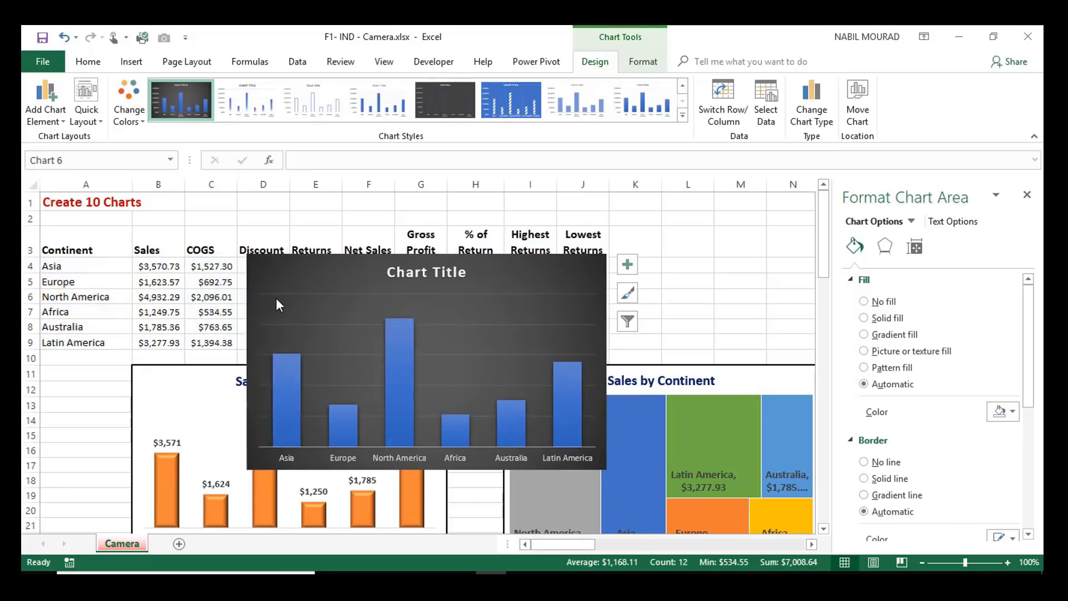
pyautogui.click(333, 325)
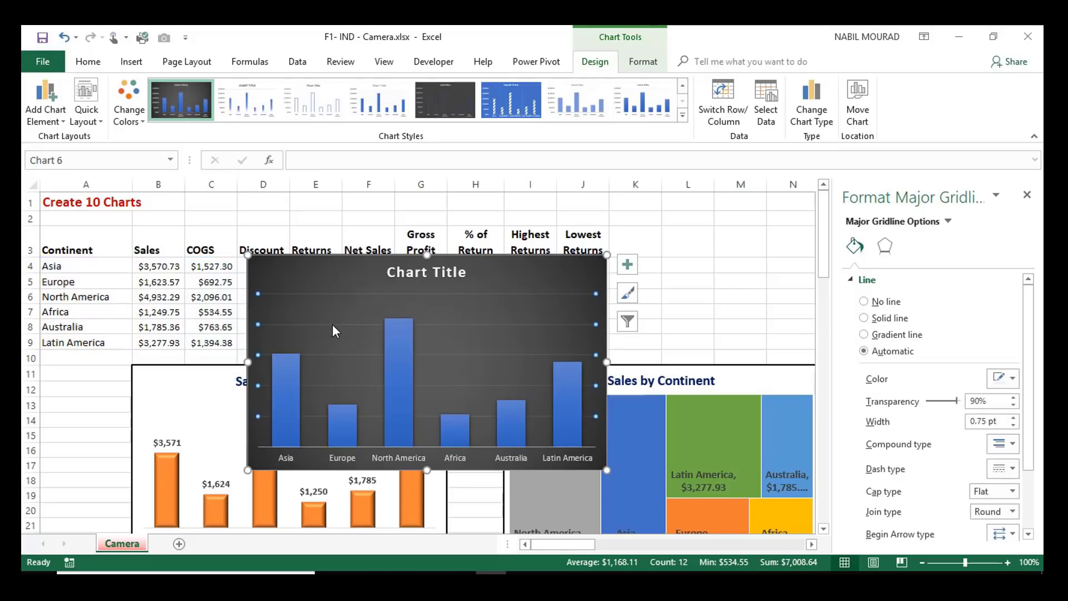
pyautogui.press('Delete')
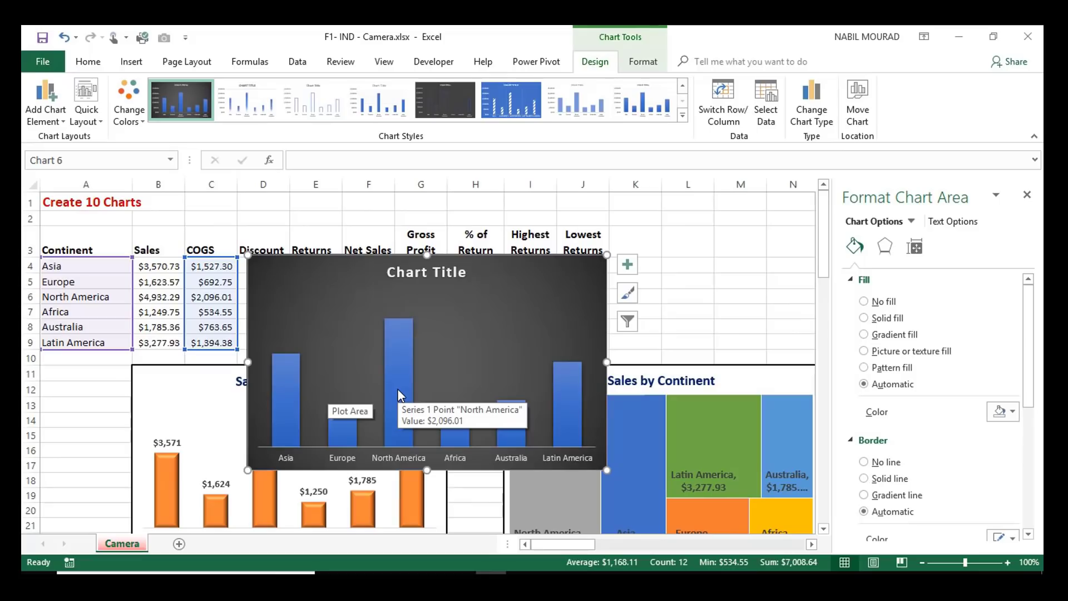
# Step: Fill the chart's columns with dark orange and apply the second bevel in the first row of bevel presets
pyautogui.click(404, 357)
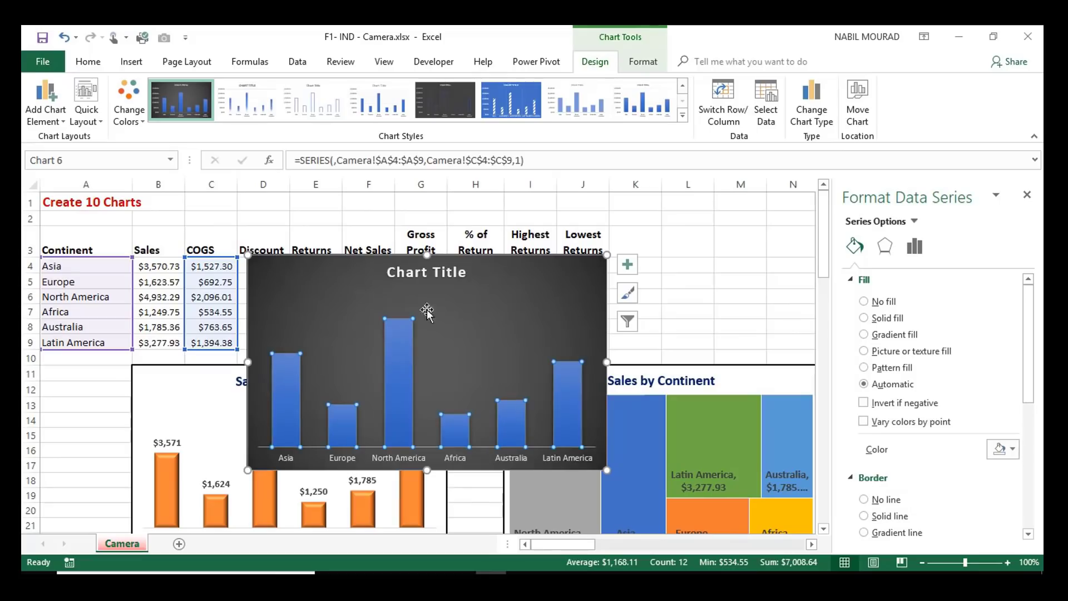
pyautogui.click(643, 62)
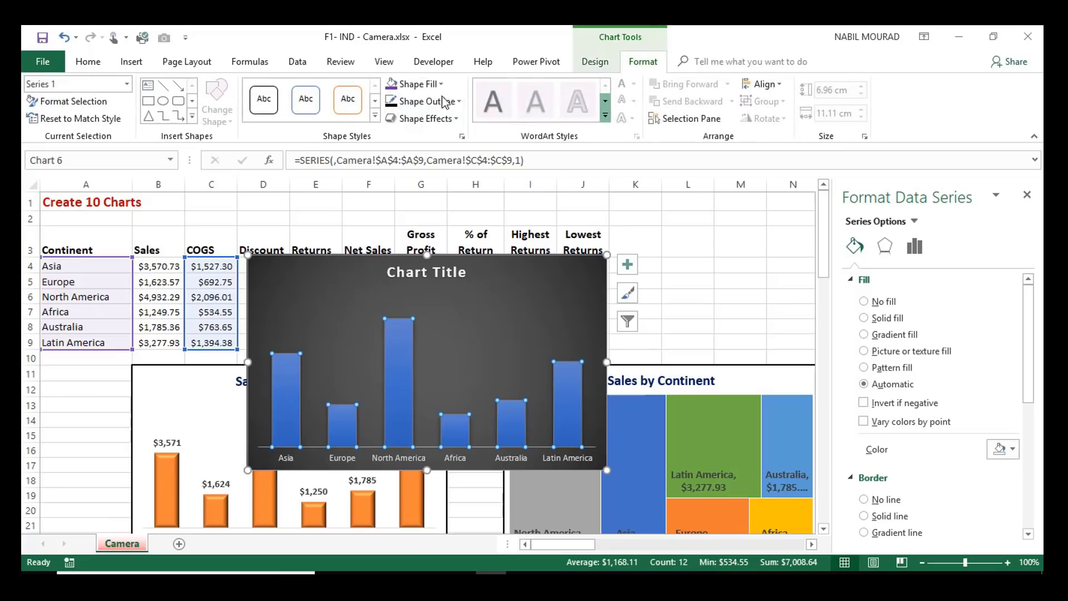
pyautogui.click(418, 84)
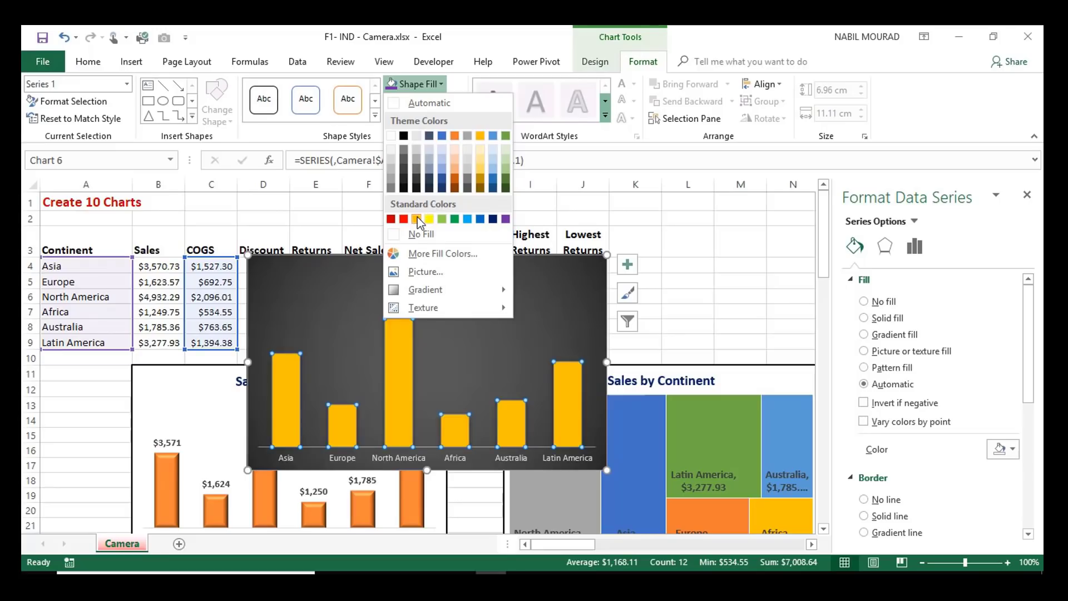
pyautogui.click(455, 184)
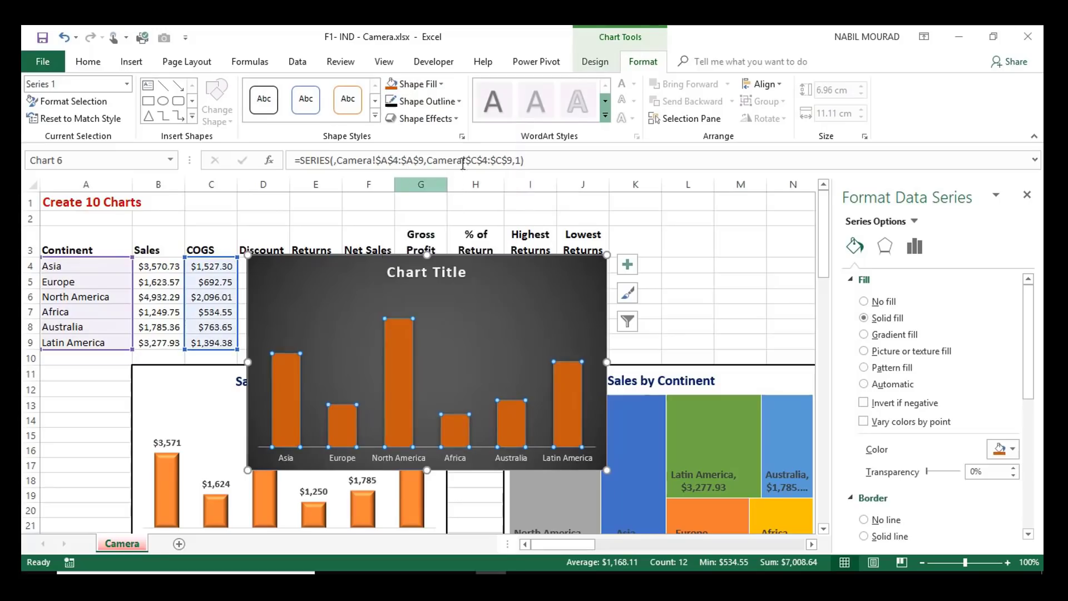
pyautogui.click(454, 119)
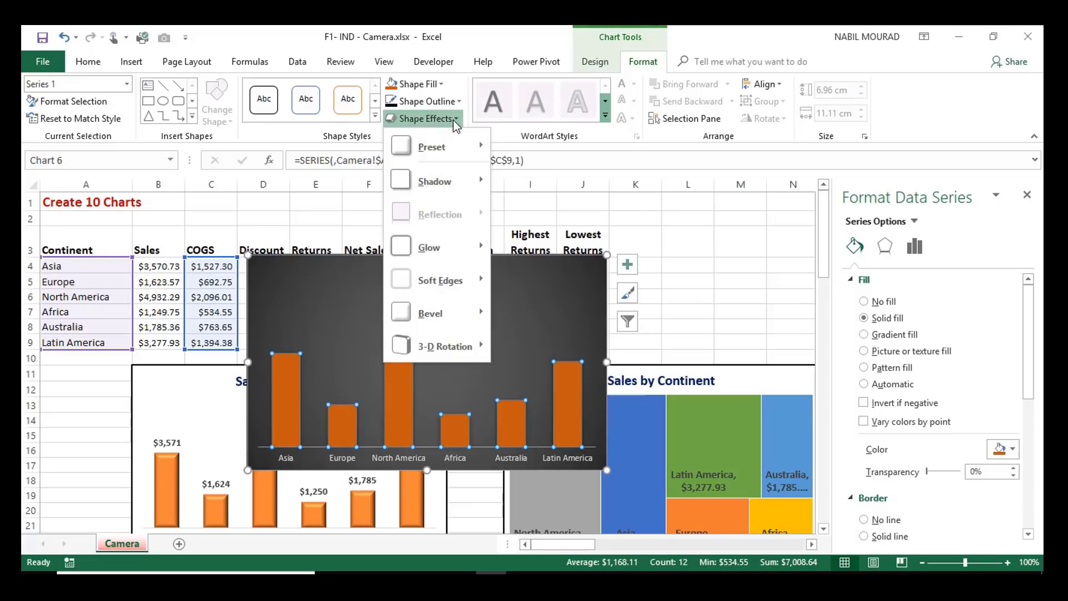
pyautogui.moveTo(429, 317)
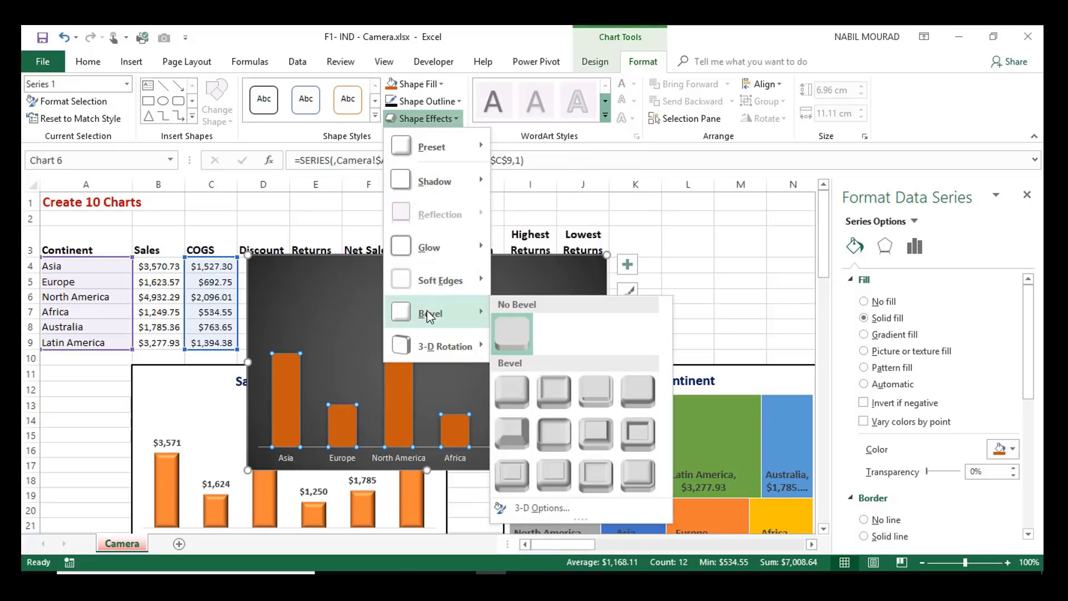
pyautogui.click(562, 393)
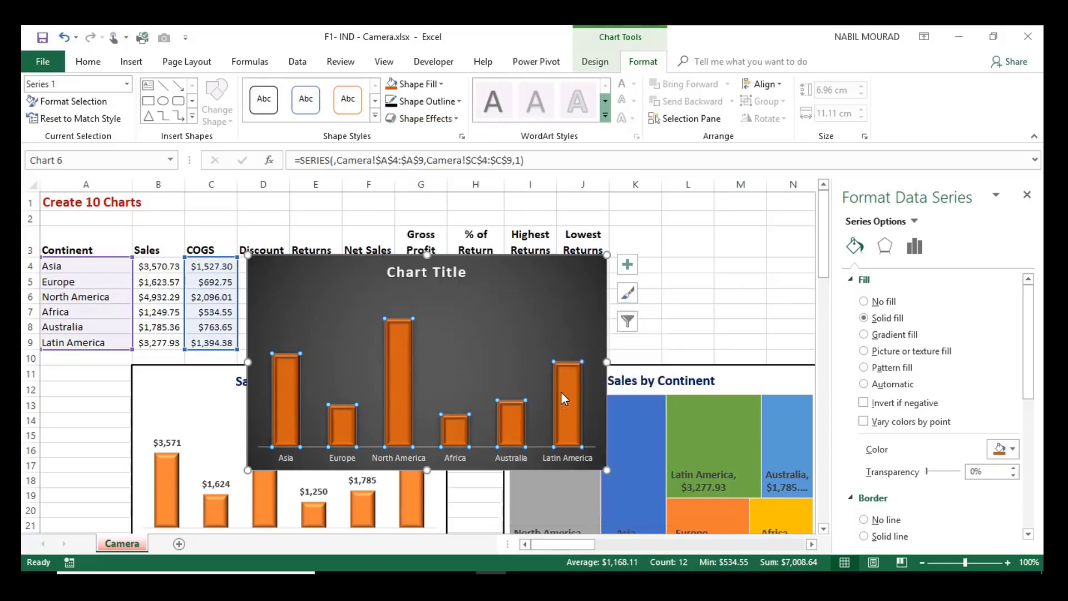
# Step: Add data labels above the columns and format them bold at size 10
pyautogui.click(628, 266)
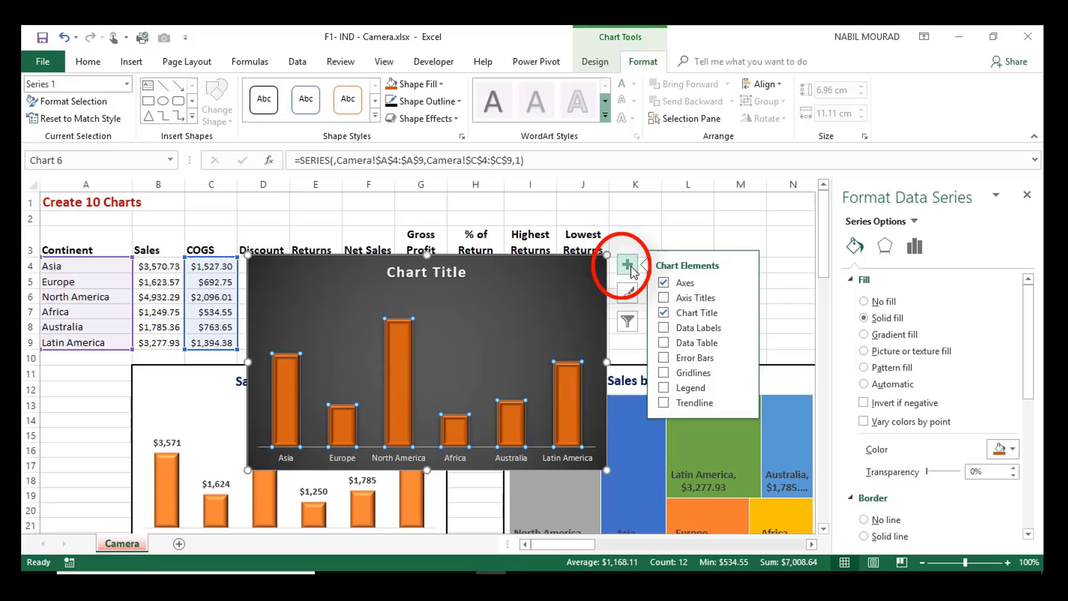
pyautogui.click(717, 328)
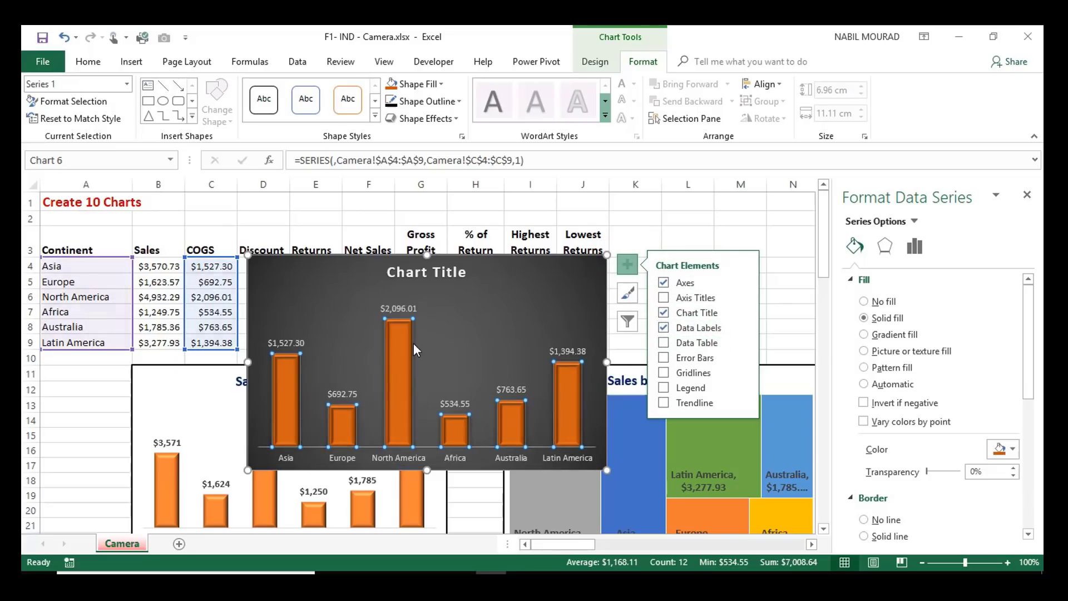
pyautogui.click(394, 310)
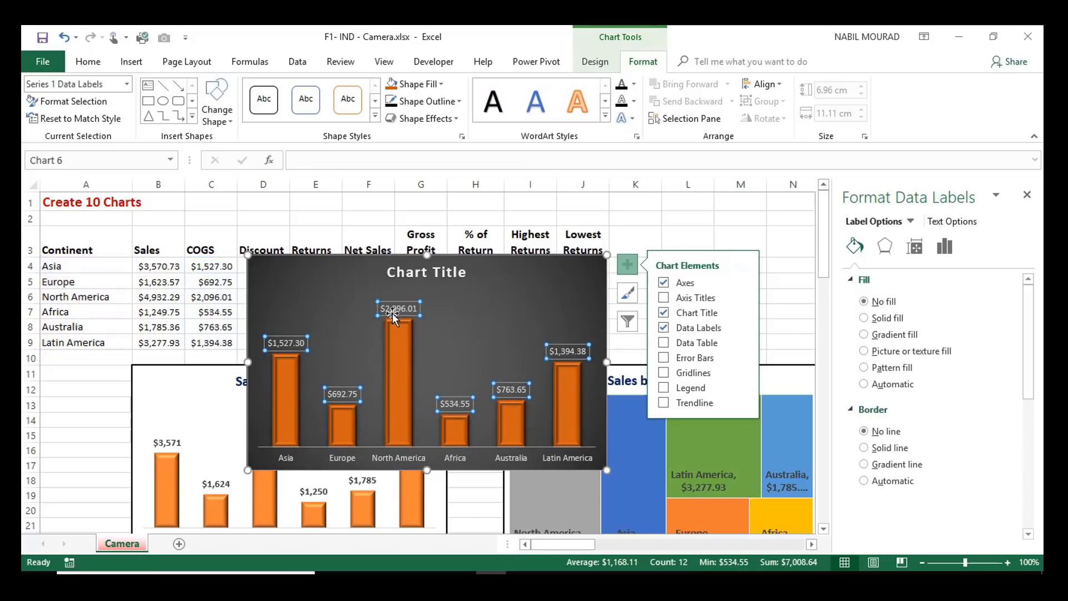
pyautogui.click(89, 62)
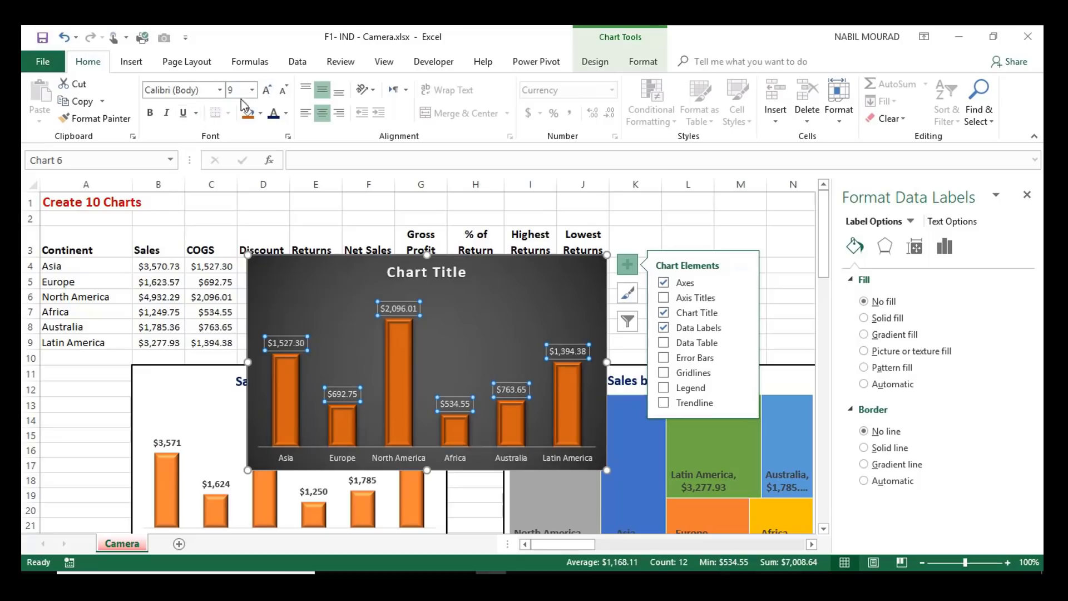
pyautogui.click(266, 92)
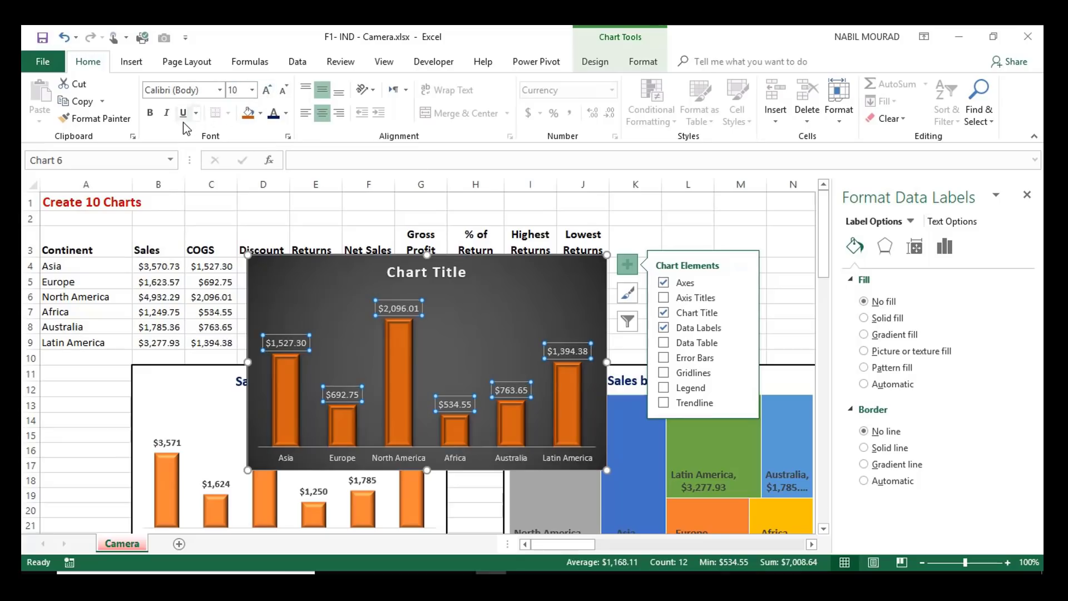
pyautogui.click(149, 113)
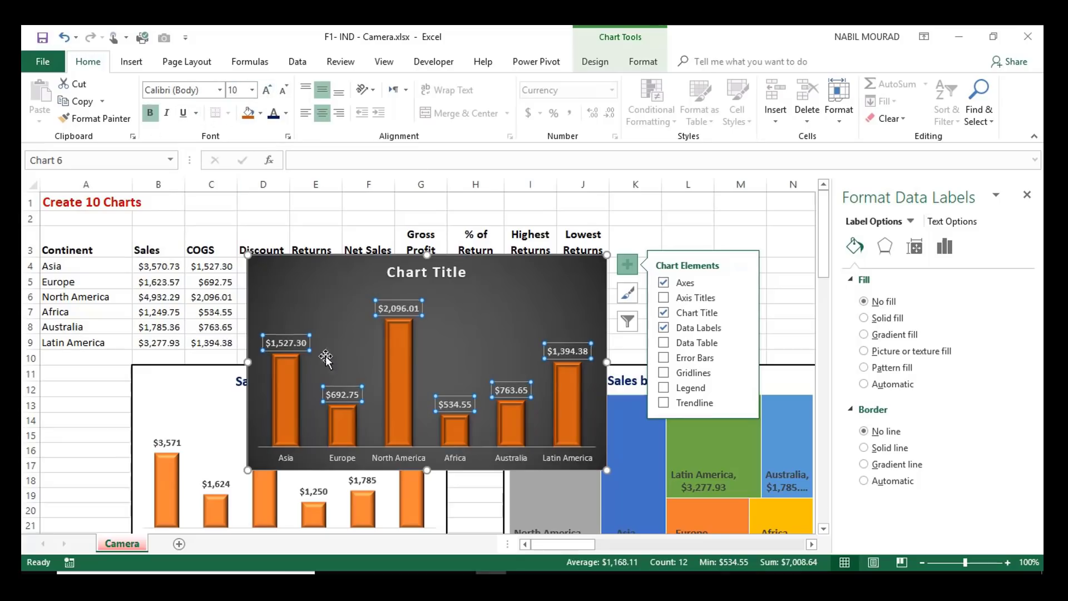
# Step: Make the continent axis labels bold and change the chart title to COGS
pyautogui.click(289, 448)
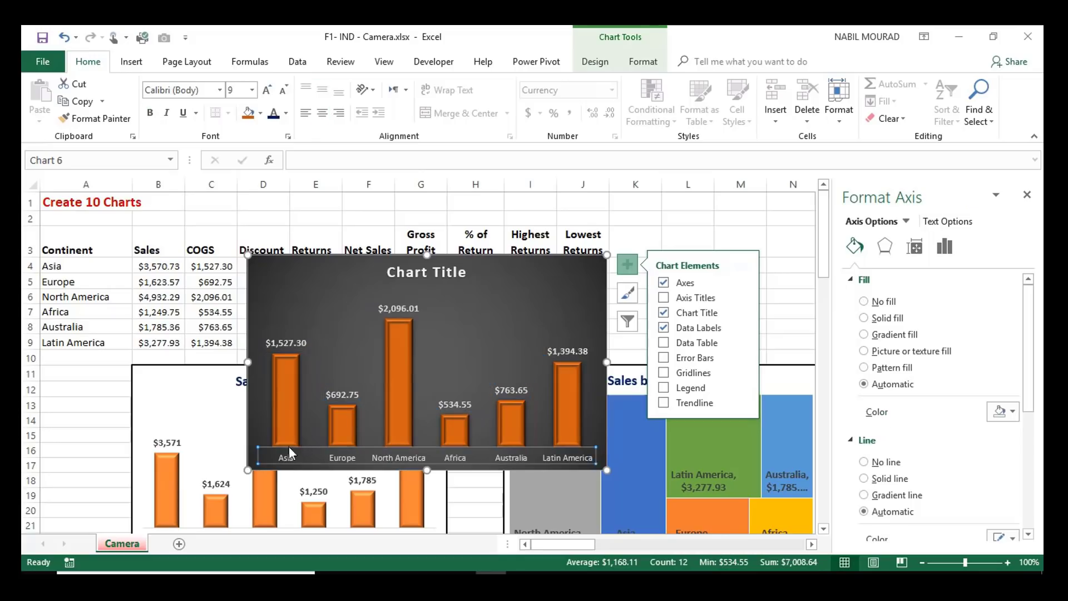
pyautogui.click(149, 113)
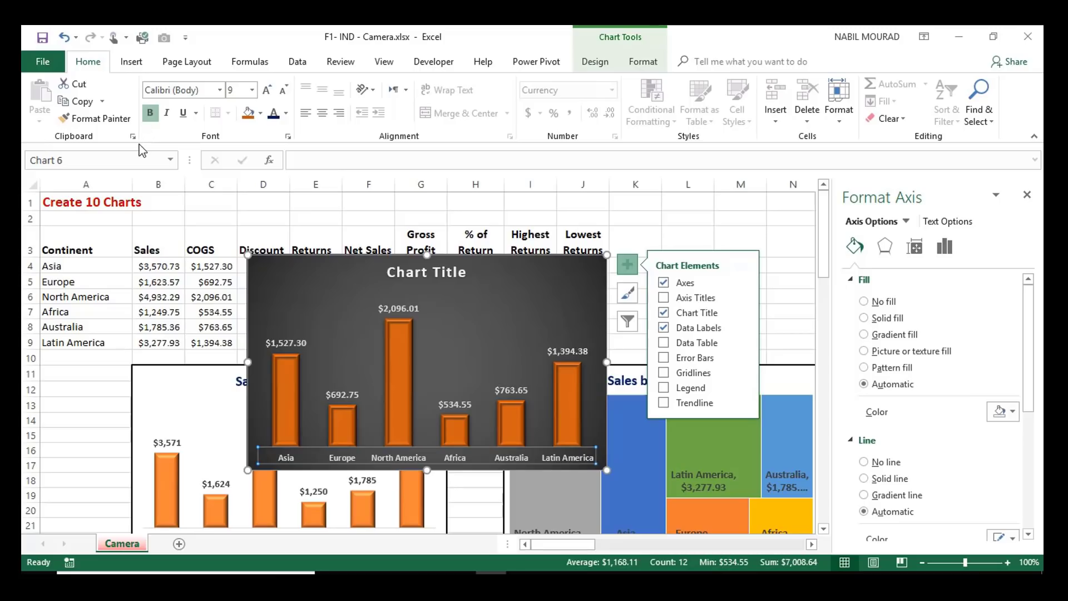
pyautogui.click(423, 273)
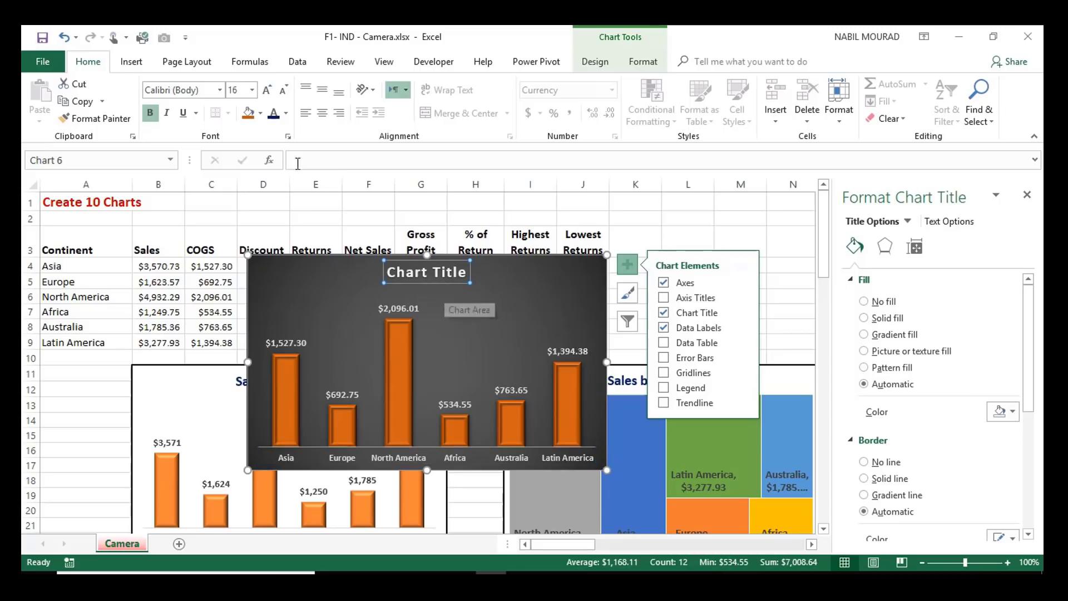
pyautogui.write('C')
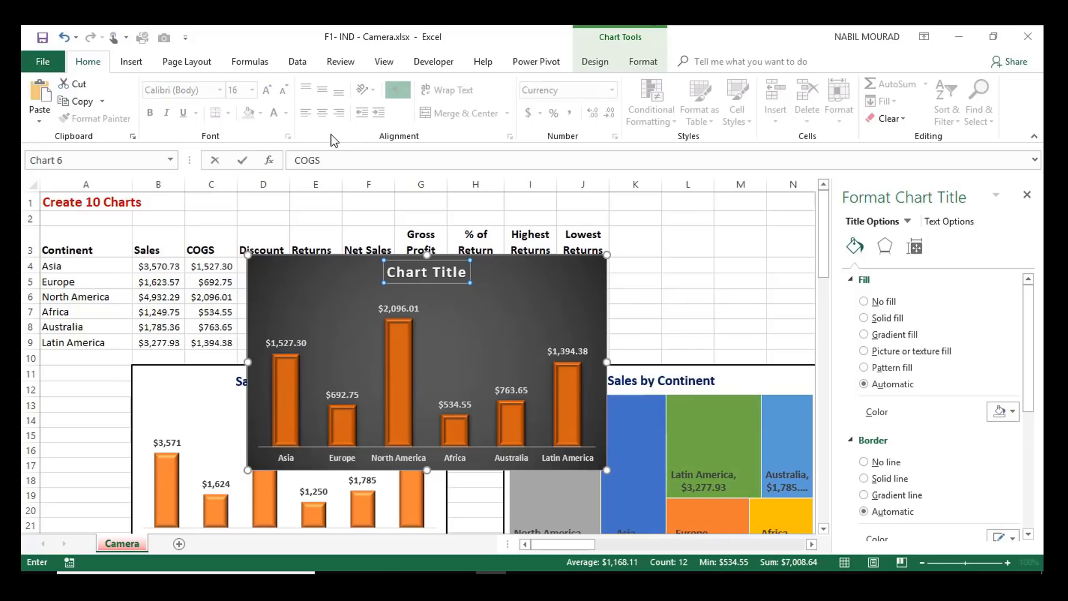
pyautogui.write('OGS')
pyautogui.press('Return')
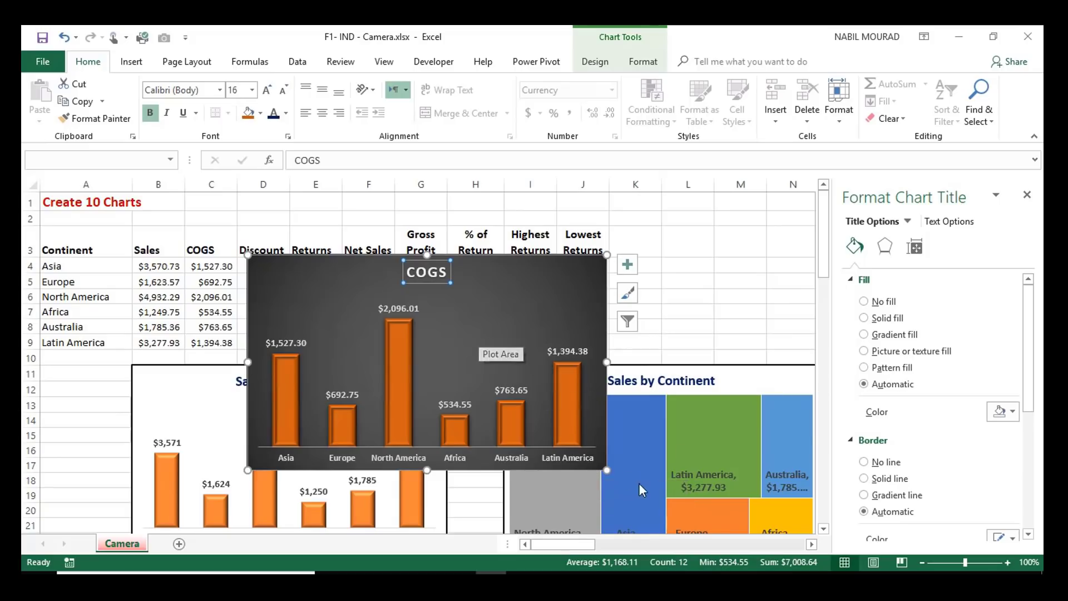
# Step: Move the COGS chart below the Discount by Continent pie and resize it to fill the shaded range B53:G66, snapped to the cells
pyautogui.moveTo(607, 470); pyautogui.dragTo(535, 433)
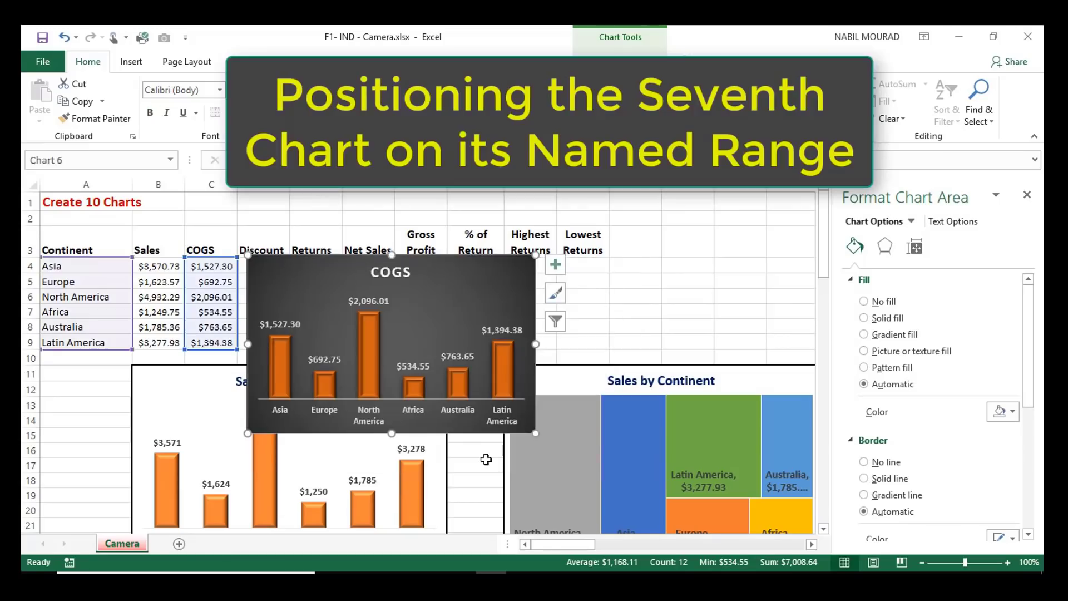
pyautogui.scroll(-2, 486, 451)
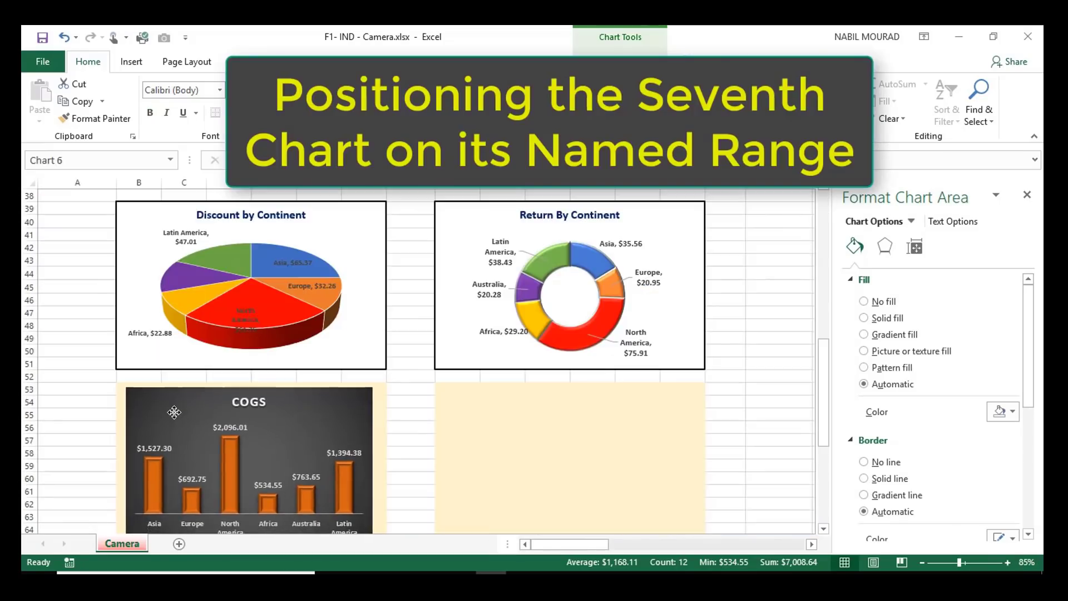
pyautogui.moveTo(175, 412); pyautogui.dragTo(164, 407)
pyautogui.press('alt')
pyautogui.scroll(-3, 460, 460)
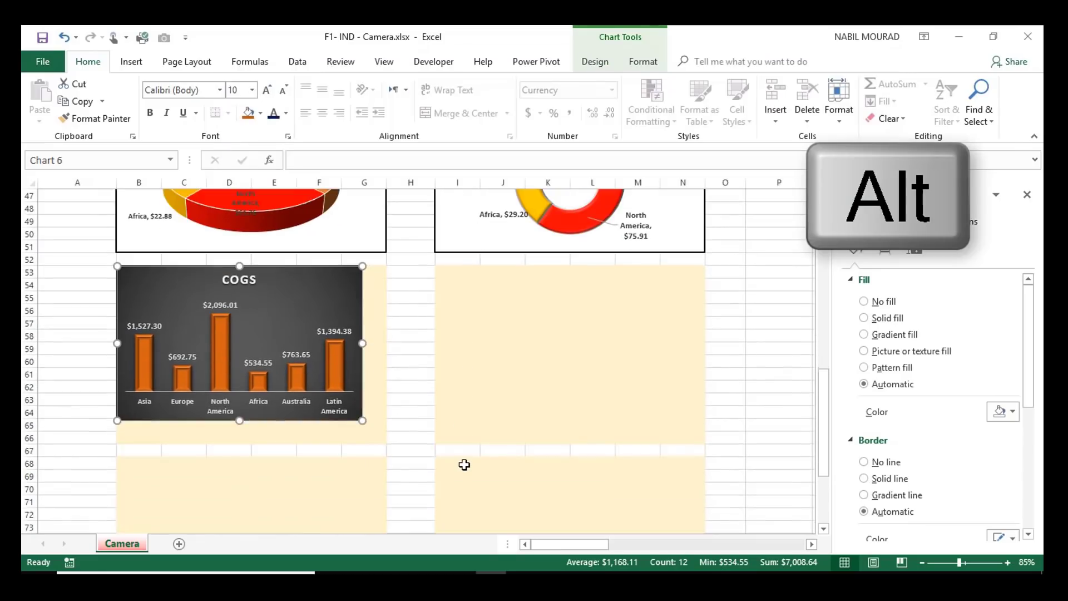
pyautogui.moveTo(362, 422); pyautogui.dragTo(385, 443)
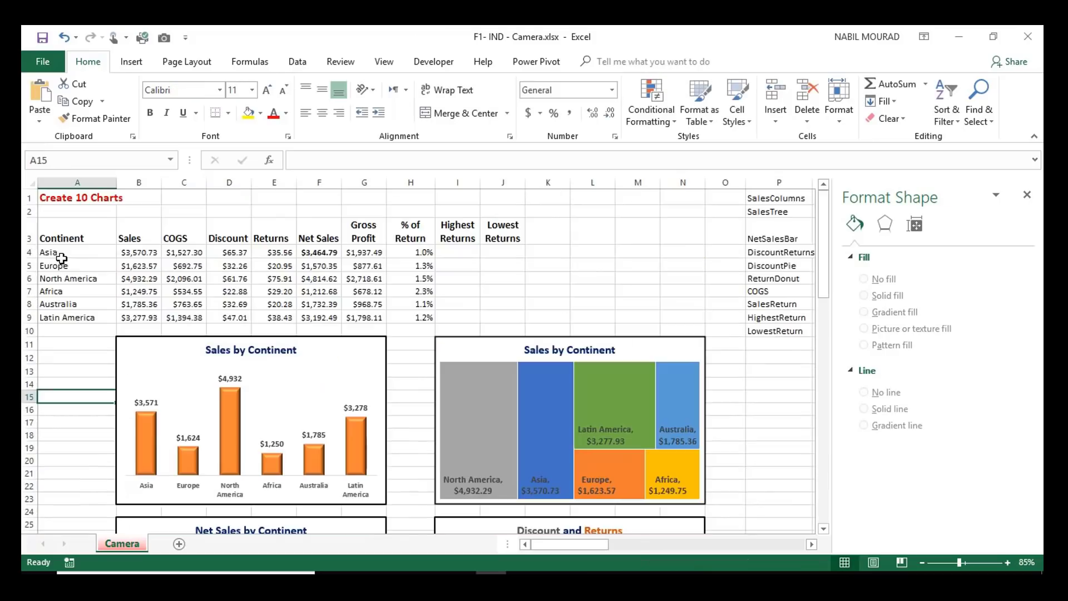
# Step: Insert a combo chart from A4:B9 and E4:E9, with Series1 as clustered columns and Series2 as a line on the secondary axis
pyautogui.moveTo(61, 258); pyautogui.dragTo(54, 316)
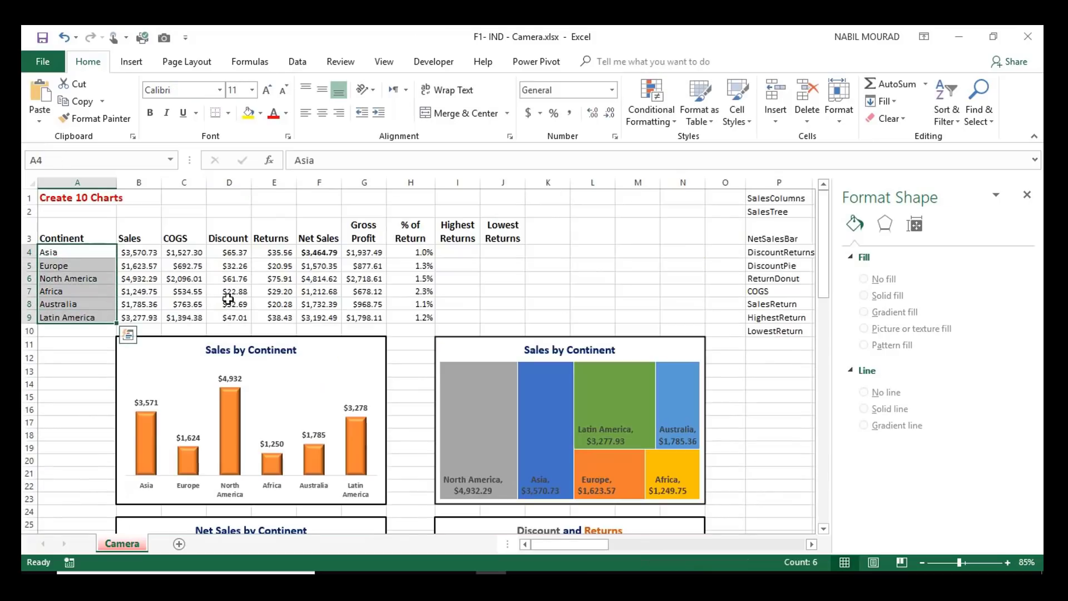
pyautogui.moveTo(89, 254); pyautogui.dragTo(137, 321)
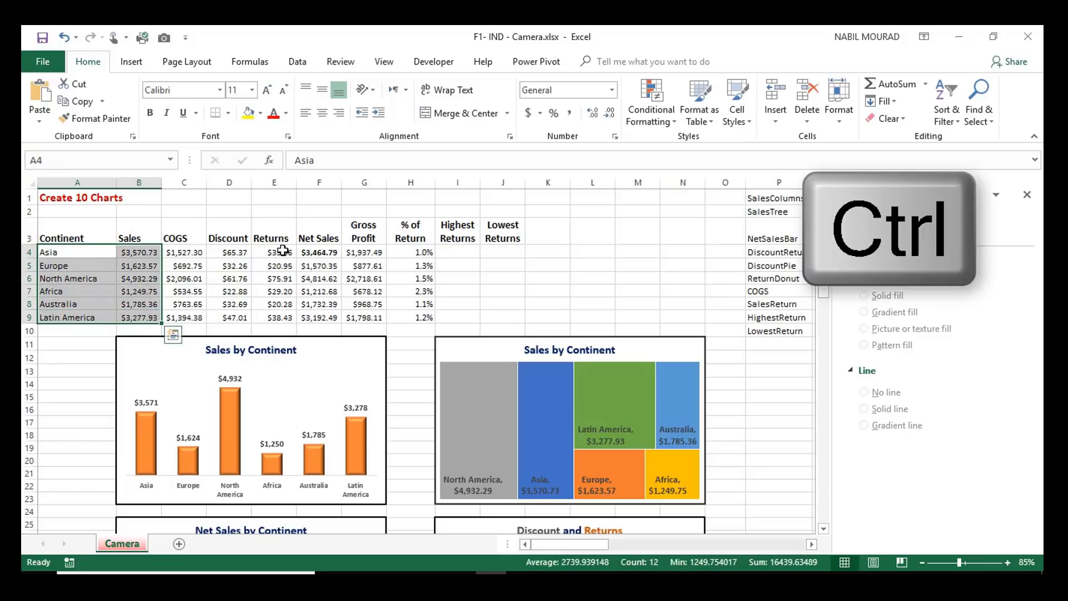
pyautogui.moveTo(280, 251); pyautogui.dragTo(281, 318)
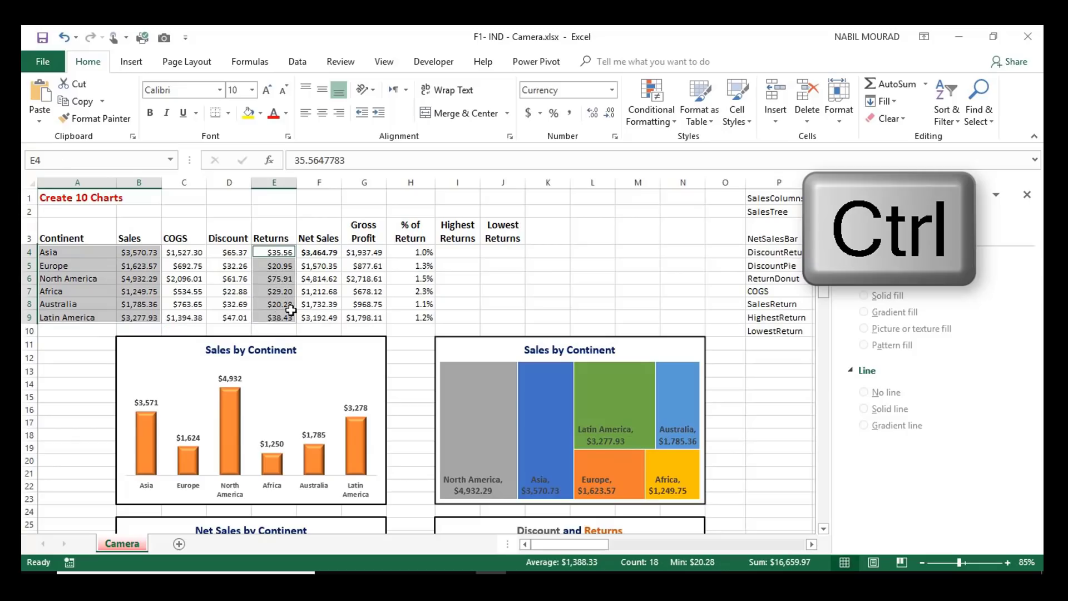
pyautogui.click(134, 62)
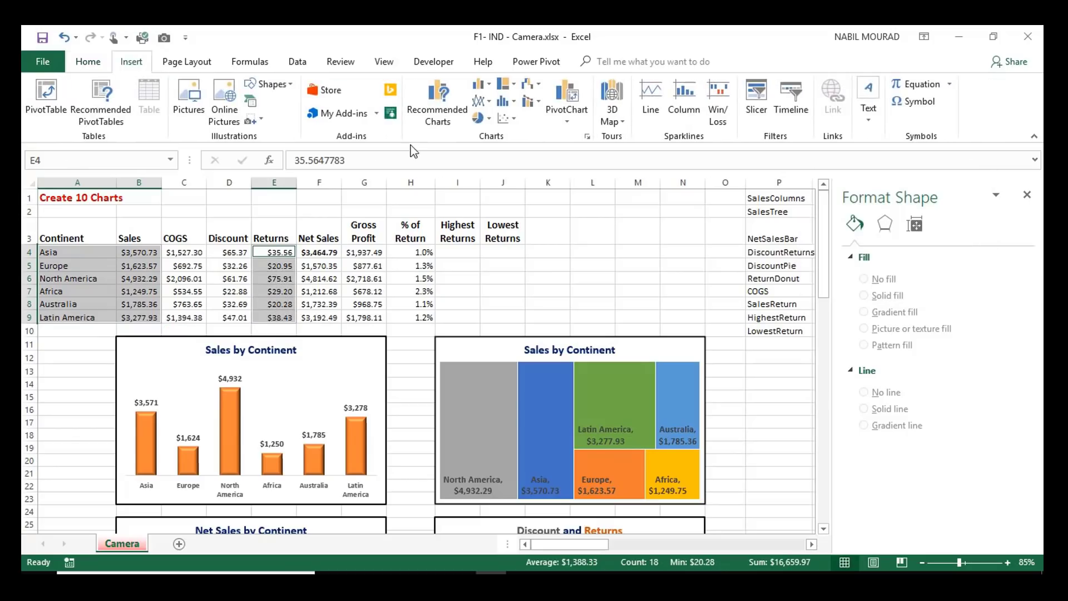
pyautogui.click(440, 106)
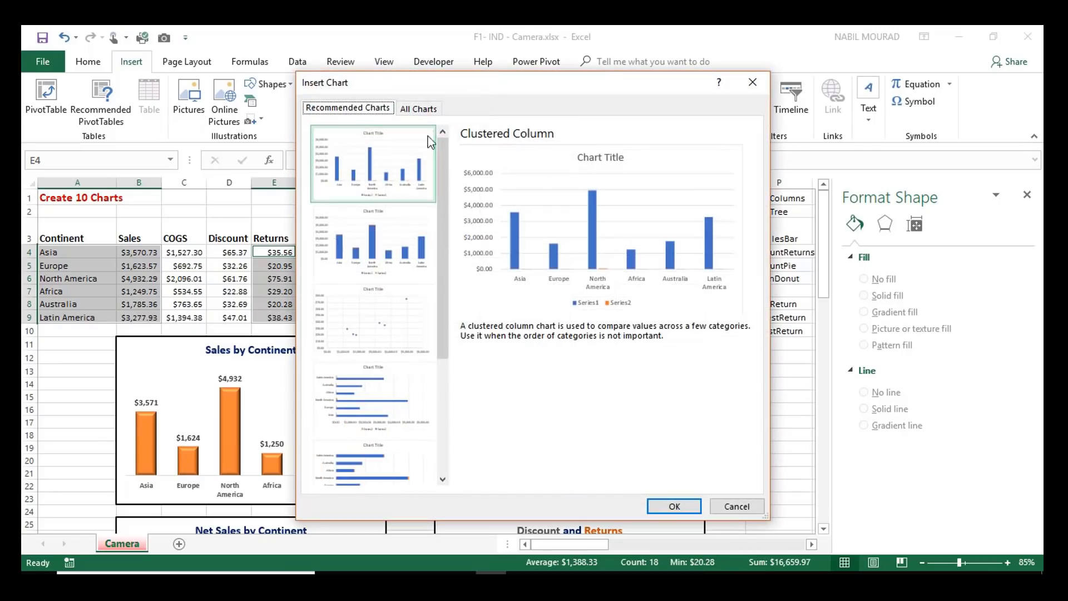
pyautogui.click(435, 110)
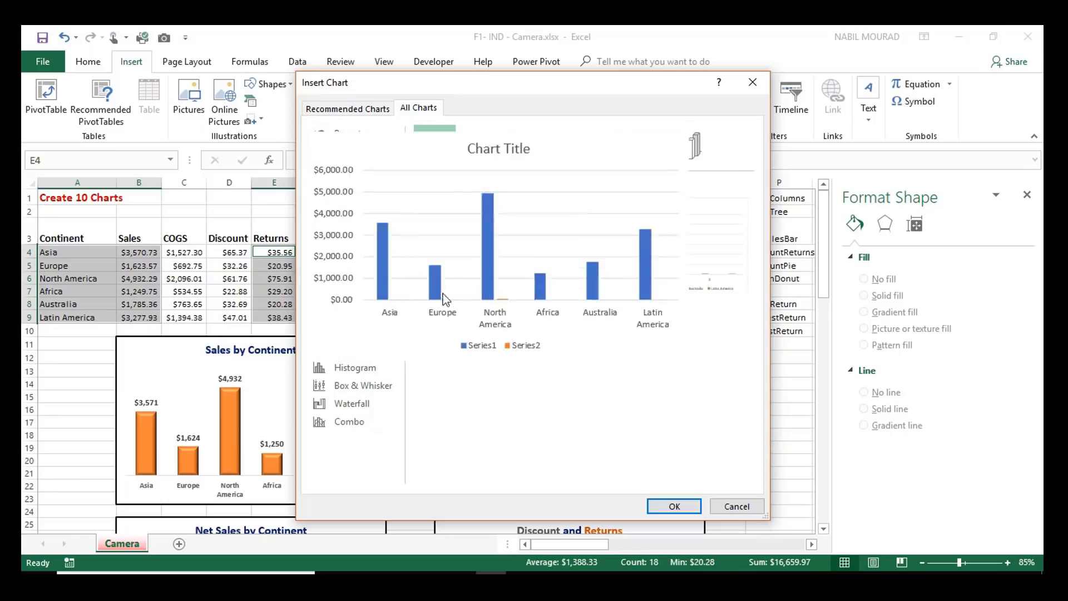
pyautogui.click(354, 432)
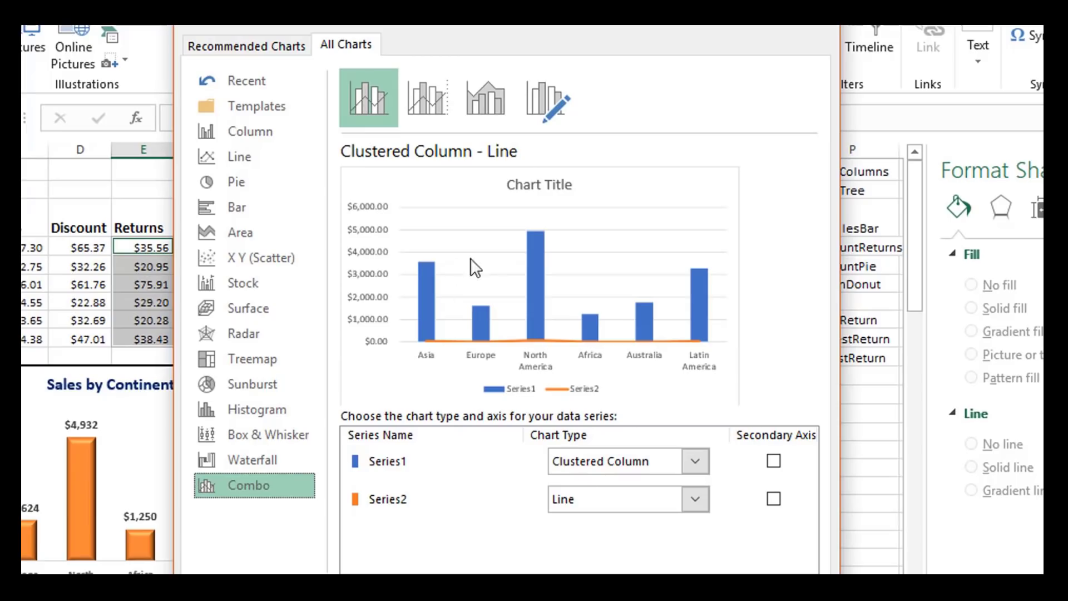
pyautogui.click(774, 499)
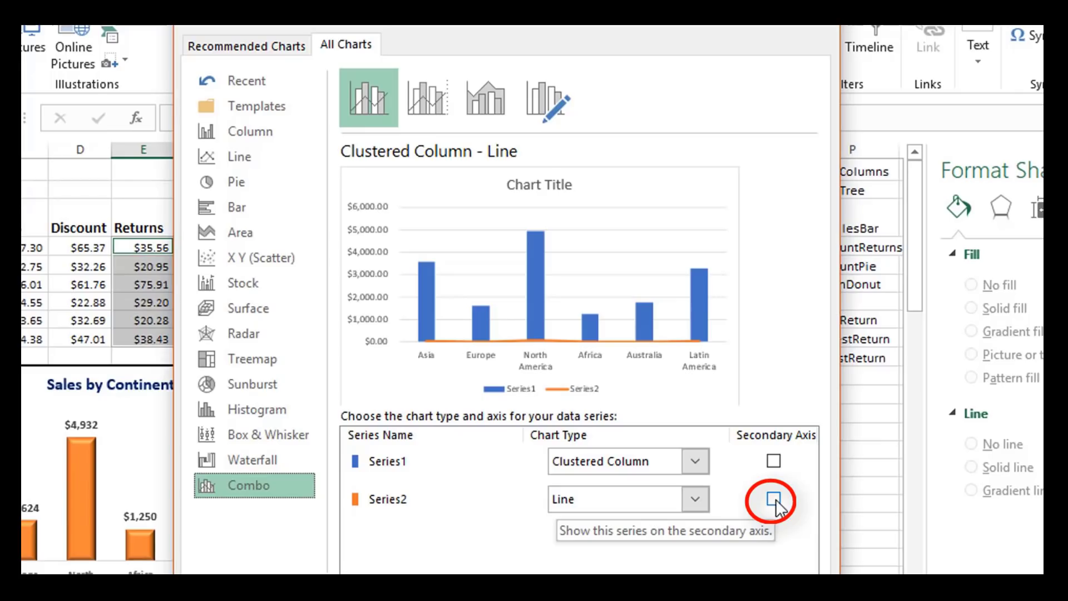
pyautogui.click(774, 499)
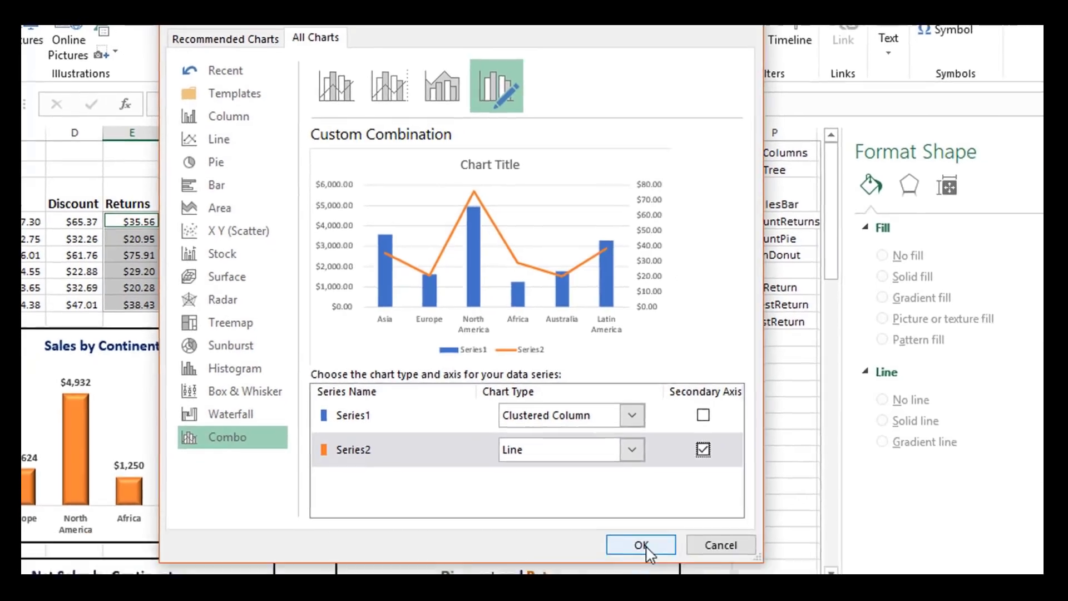
pyautogui.click(640, 544)
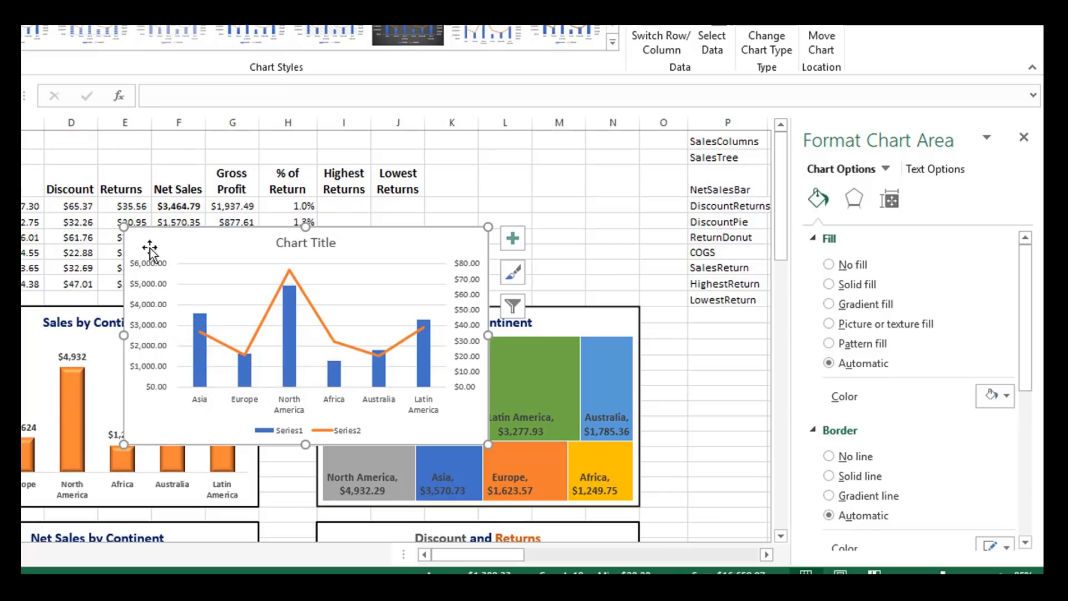
# Step: Format the numbers on both the primary and secondary value axes as currency with 0 decimal places
pyautogui.click(155, 266)
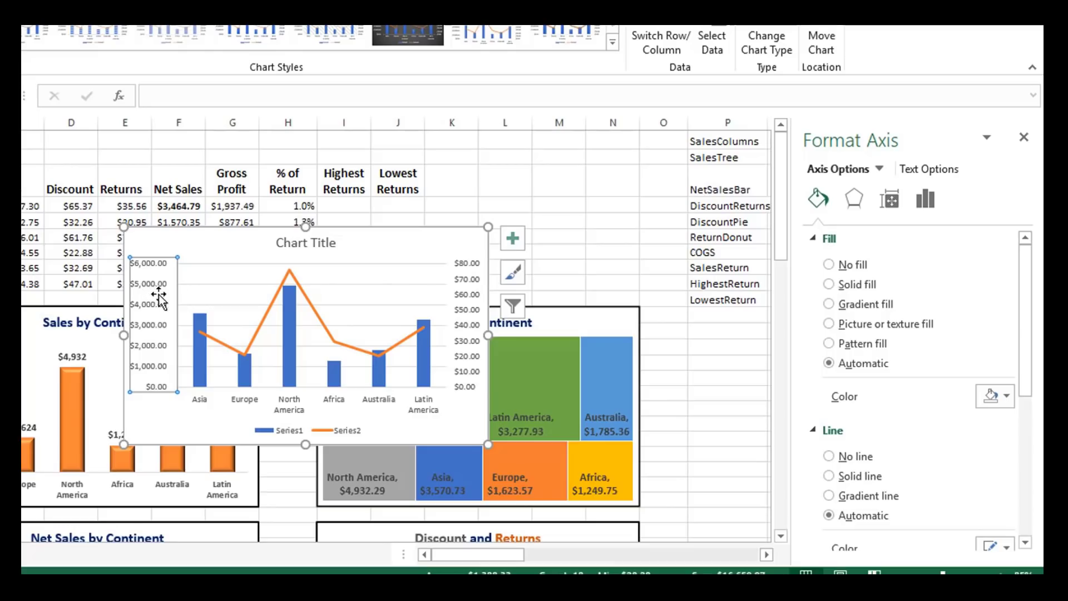
pyautogui.hotkey('ctrl', '1')
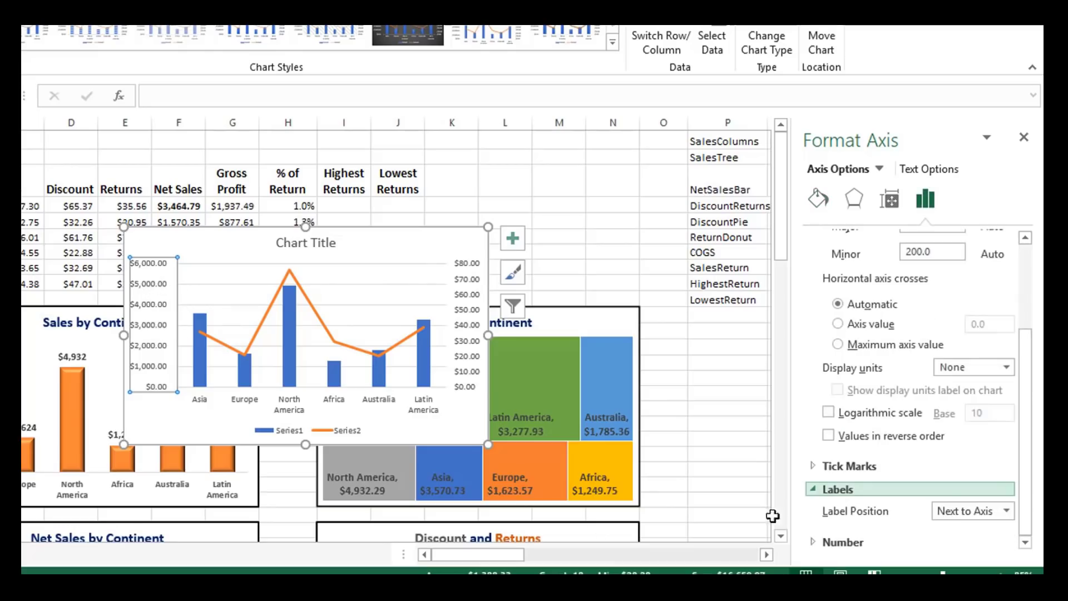
pyautogui.click(811, 539)
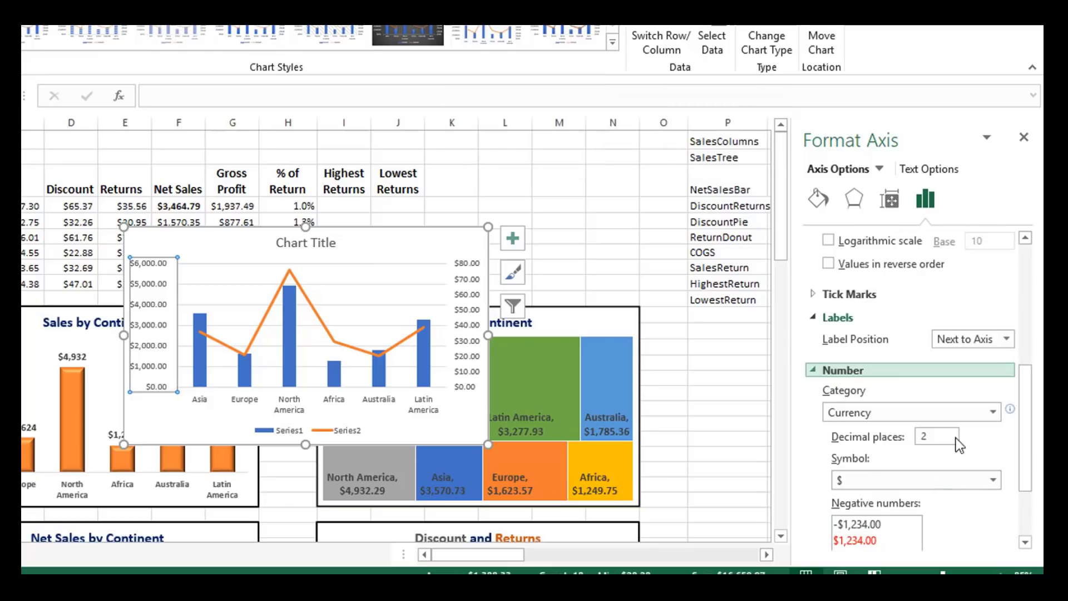
pyautogui.doubleClick(944, 433)
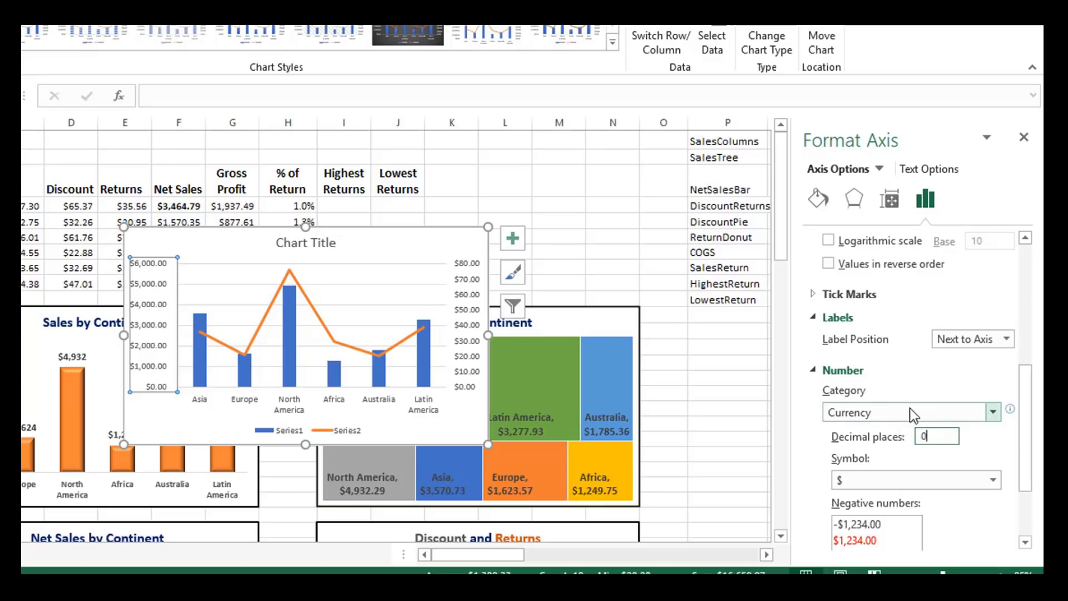
pyautogui.click(466, 273)
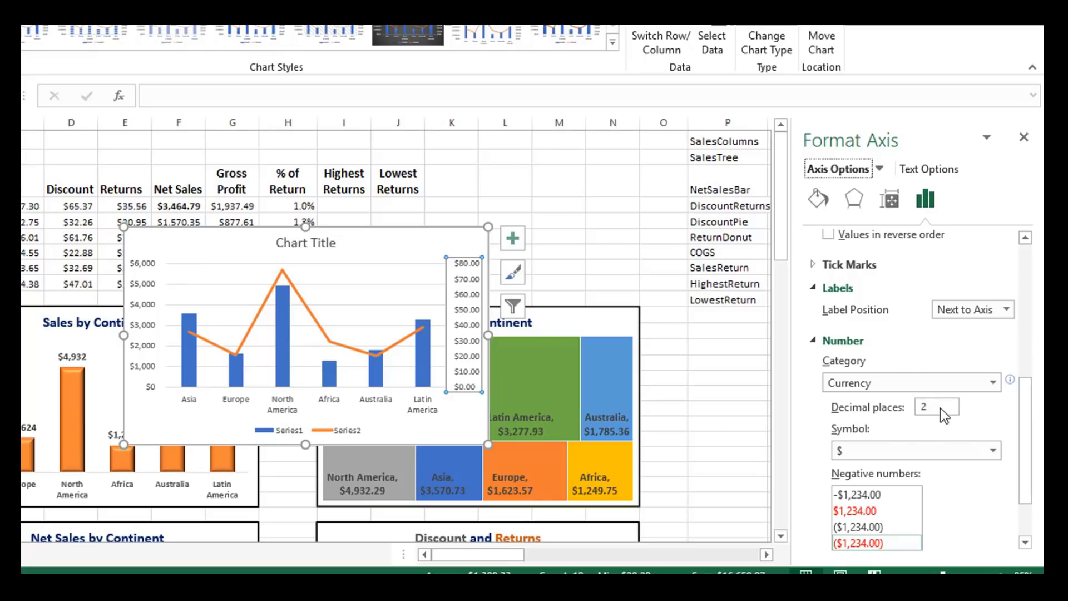
pyautogui.click(844, 546)
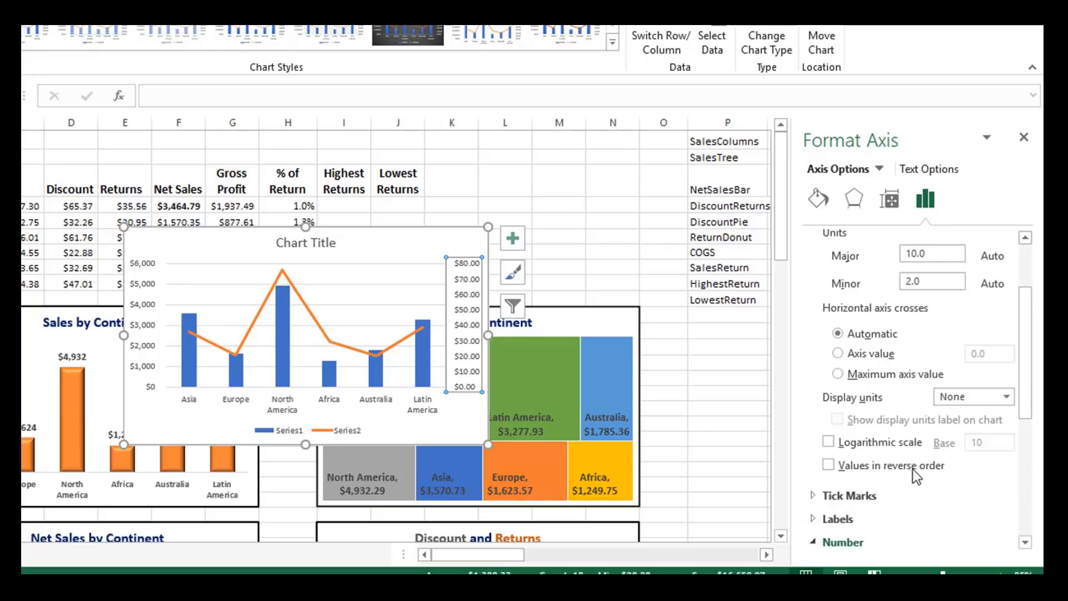
pyautogui.scroll(-3, 910, 477)
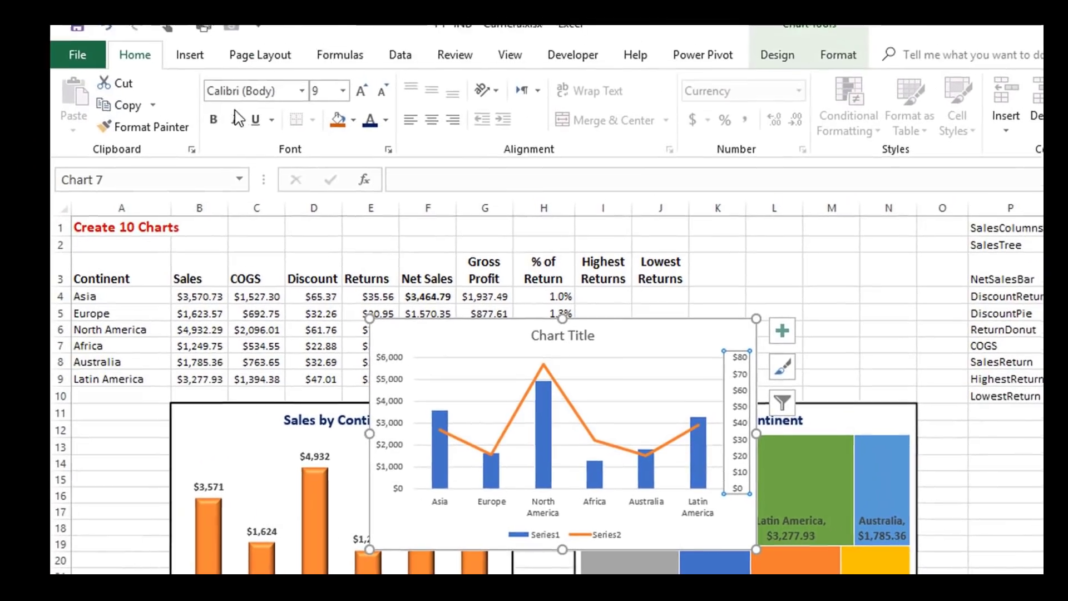
# Step: Format the secondary axis labels bold, size 10 and dark orange to match the line
pyautogui.click(214, 120)
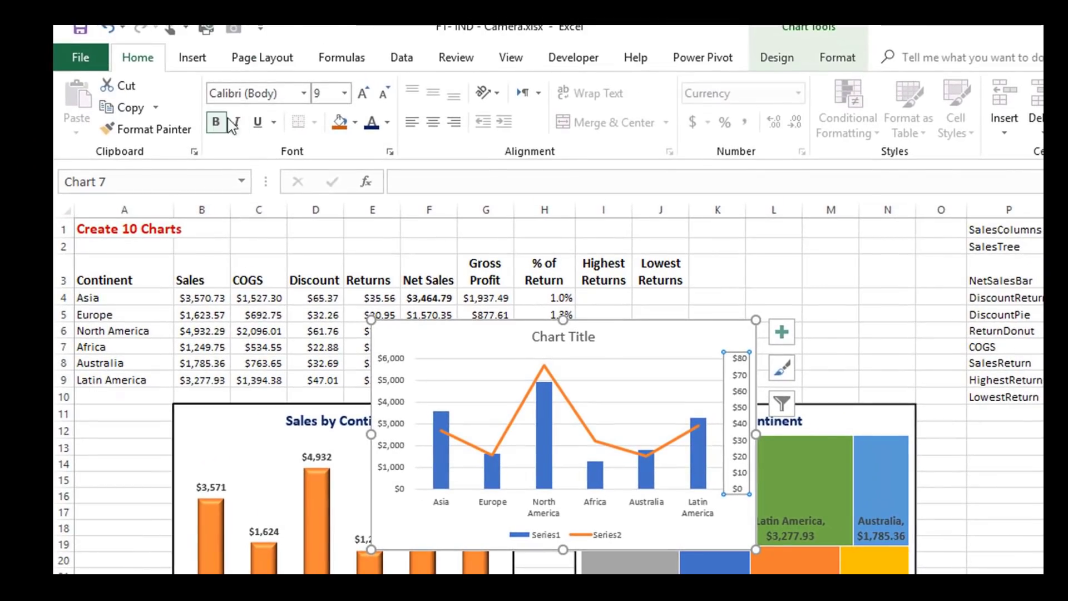
pyautogui.click(361, 92)
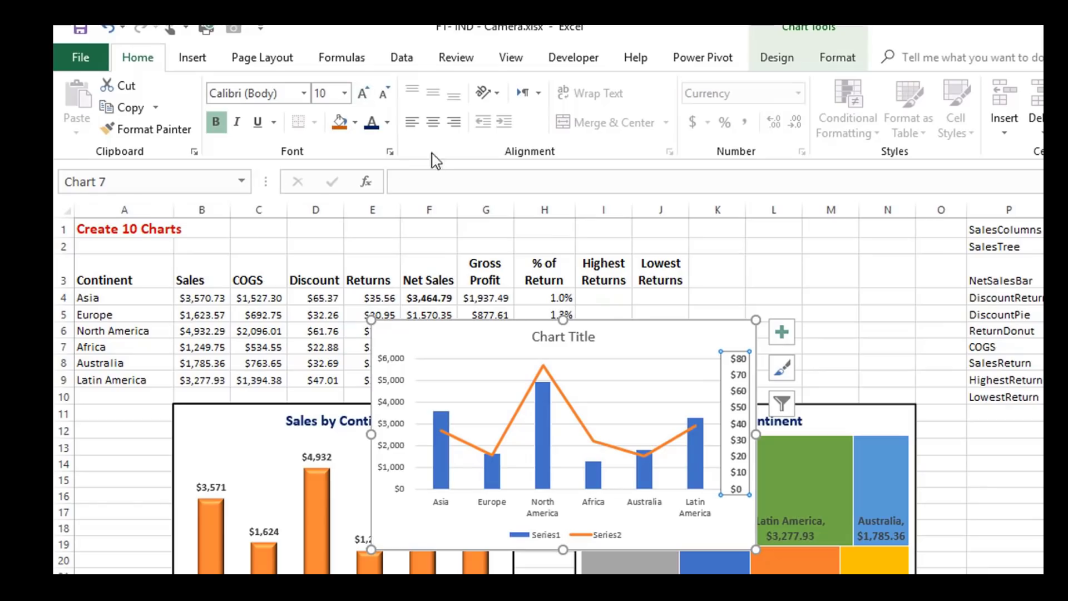
pyautogui.click(388, 122)
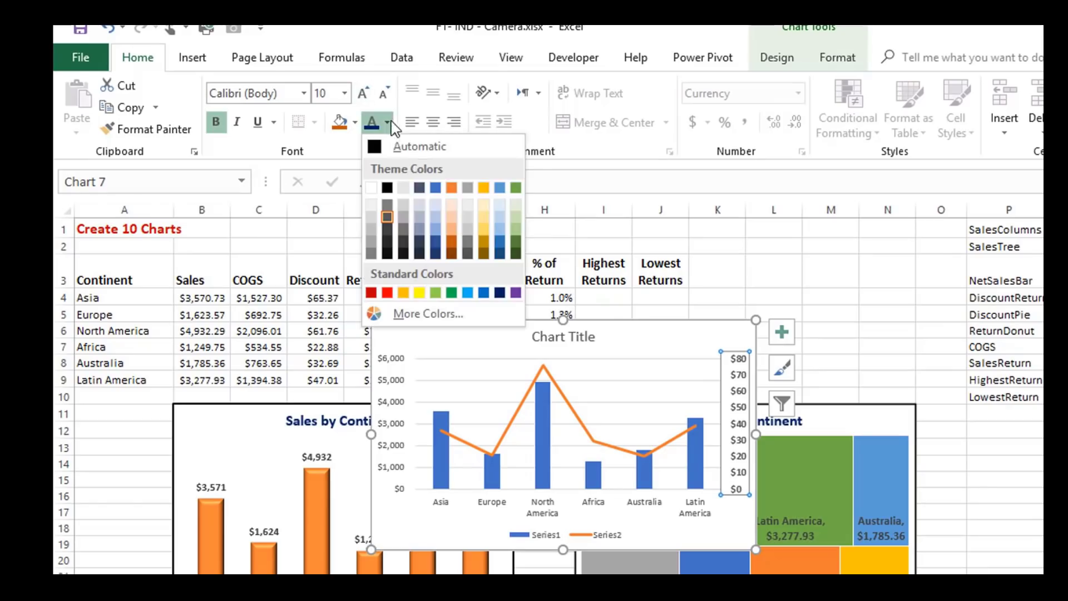
pyautogui.click(451, 245)
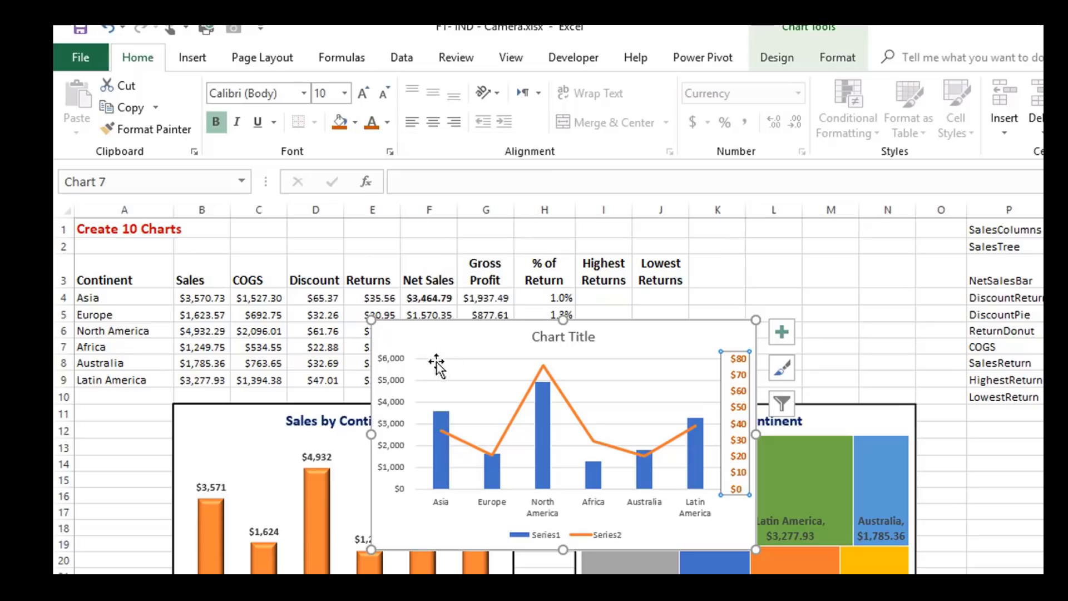
# Step: Format the primary value axis labels bold, size 10 and dark blue
pyautogui.click(397, 385)
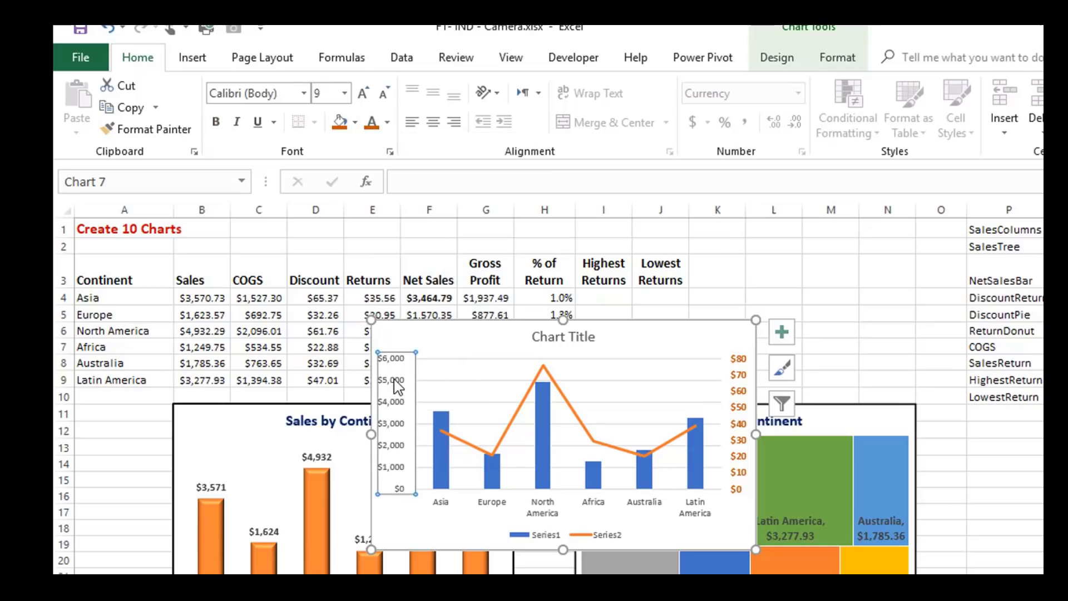
pyautogui.click(221, 127)
pyautogui.click(364, 94)
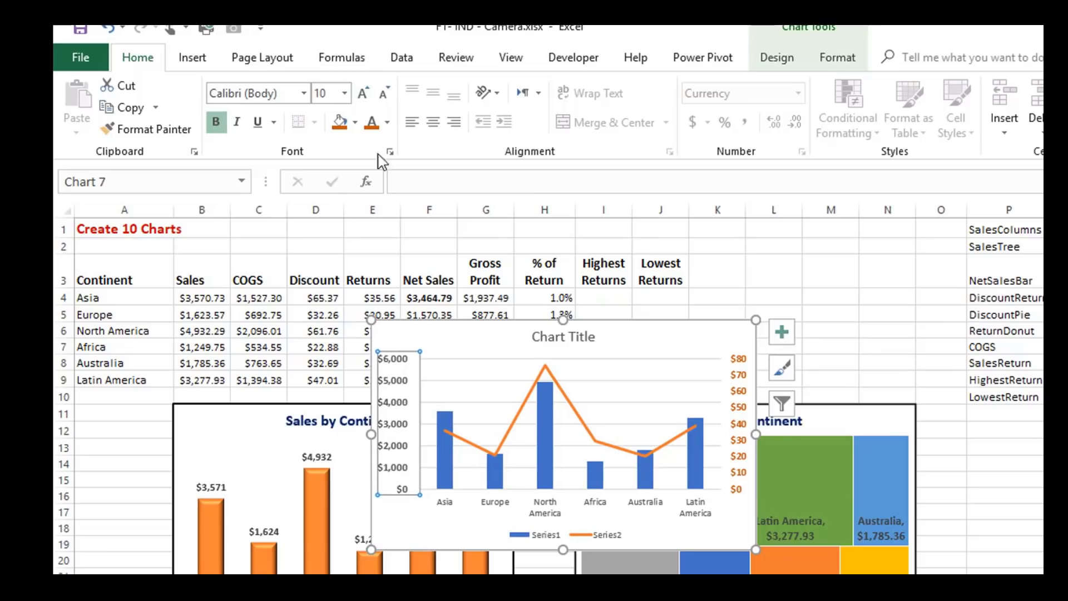
pyautogui.click(388, 126)
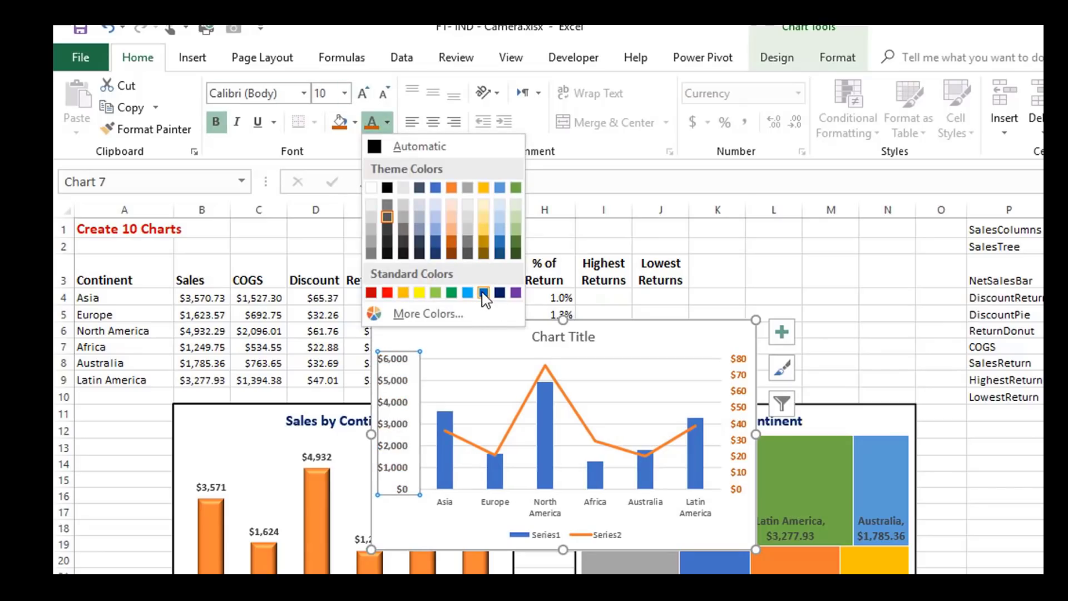
pyautogui.click(499, 294)
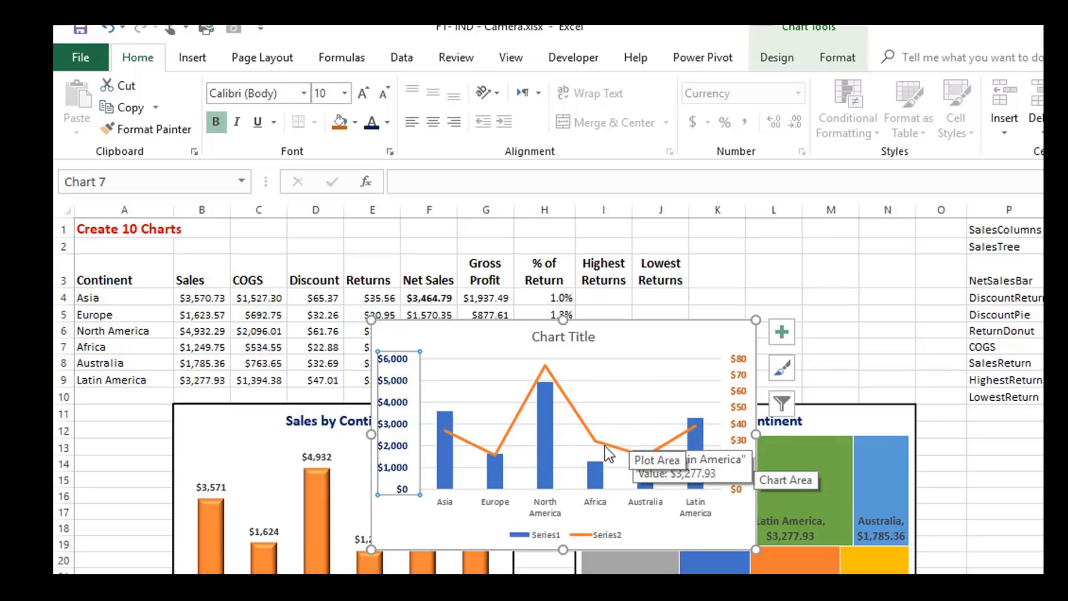
# Step: Make the continent axis labels bold and dark blue, and remove the chart's horizontal gridlines
pyautogui.click(545, 516)
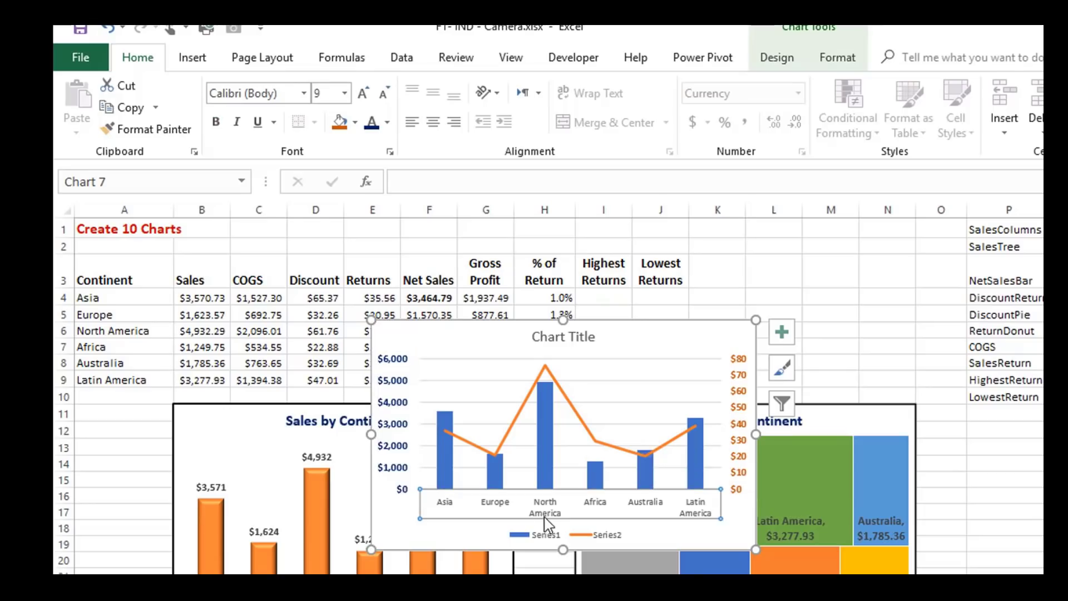
pyautogui.click(217, 122)
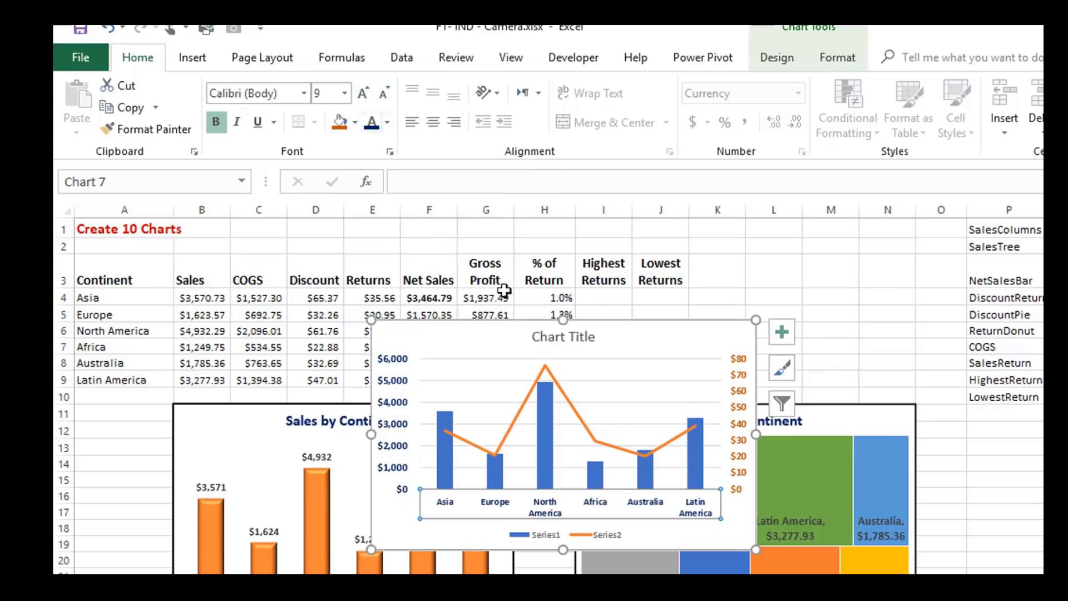
pyautogui.click(600, 379)
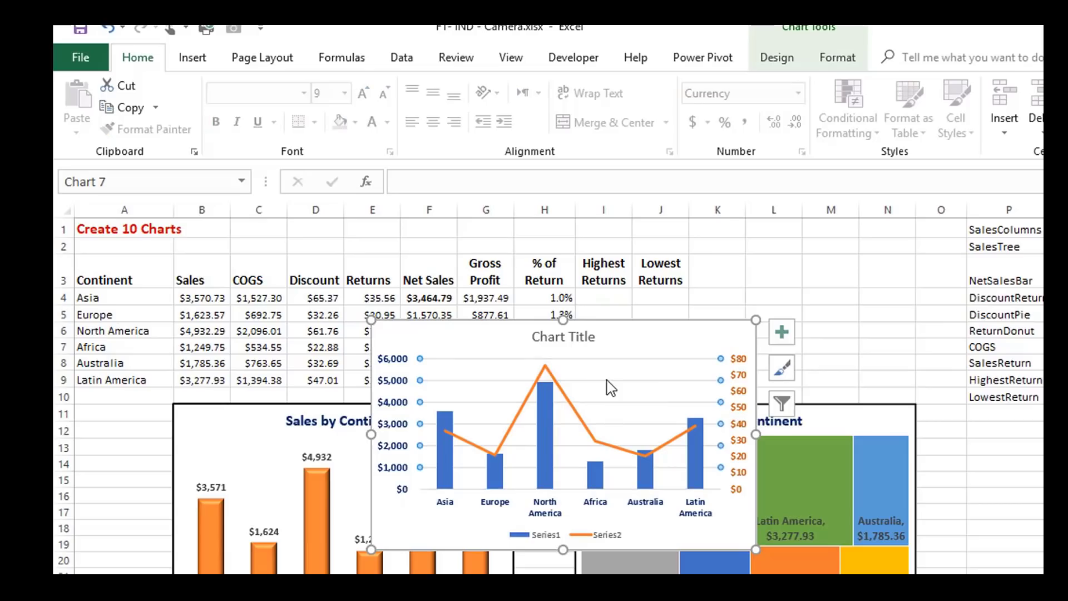
pyautogui.click(606, 381)
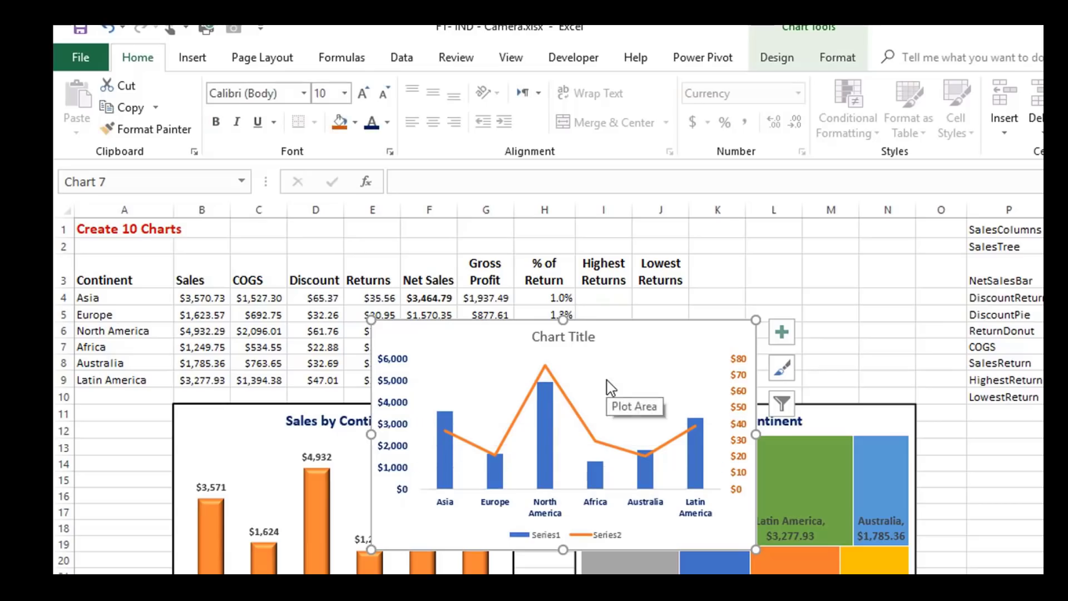
# Step: Change the chart title to Sales and Return in bold dark blue, and delete the legend
pyautogui.click(590, 338)
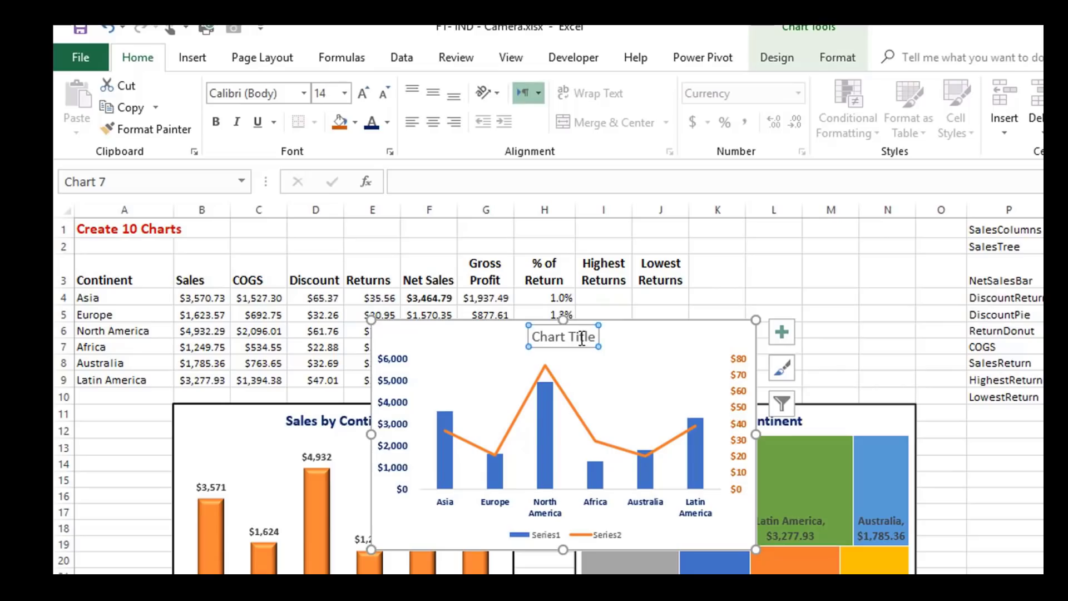
pyautogui.click(216, 122)
pyautogui.click(371, 123)
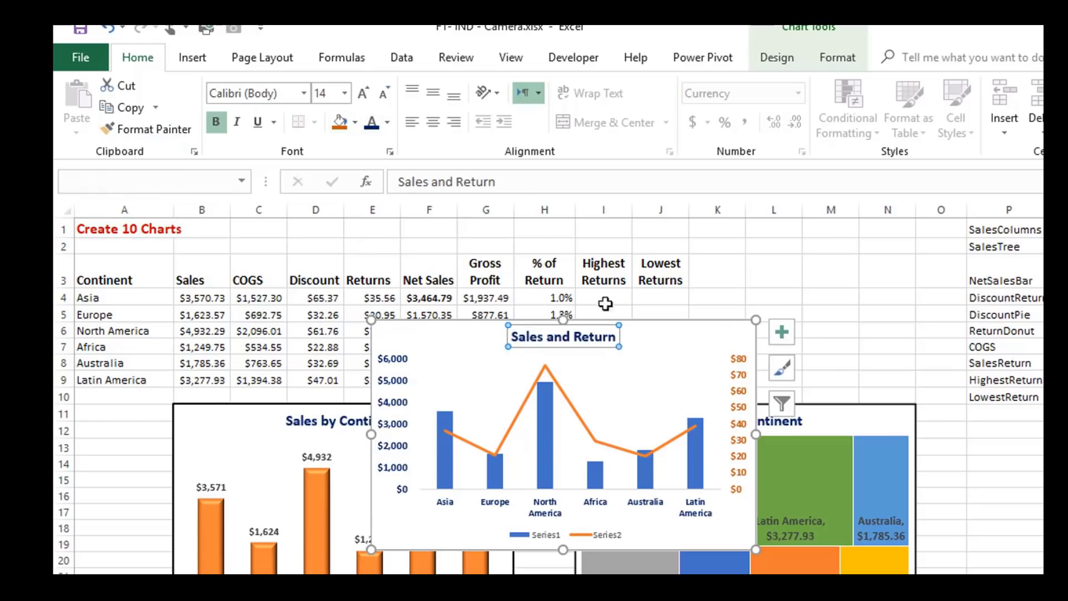
pyautogui.click(756, 340)
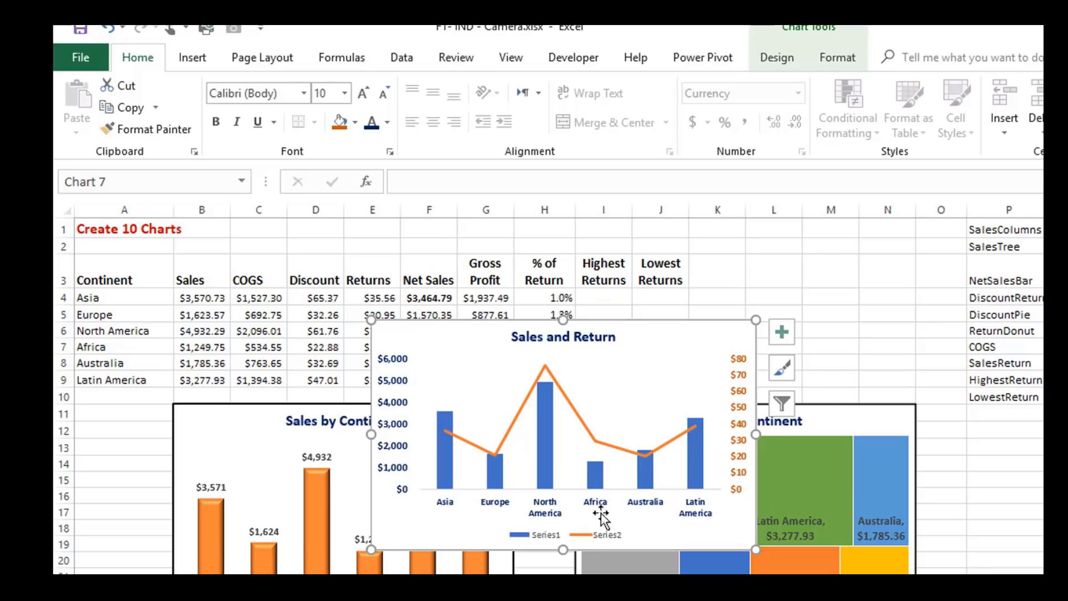
pyautogui.click(601, 538)
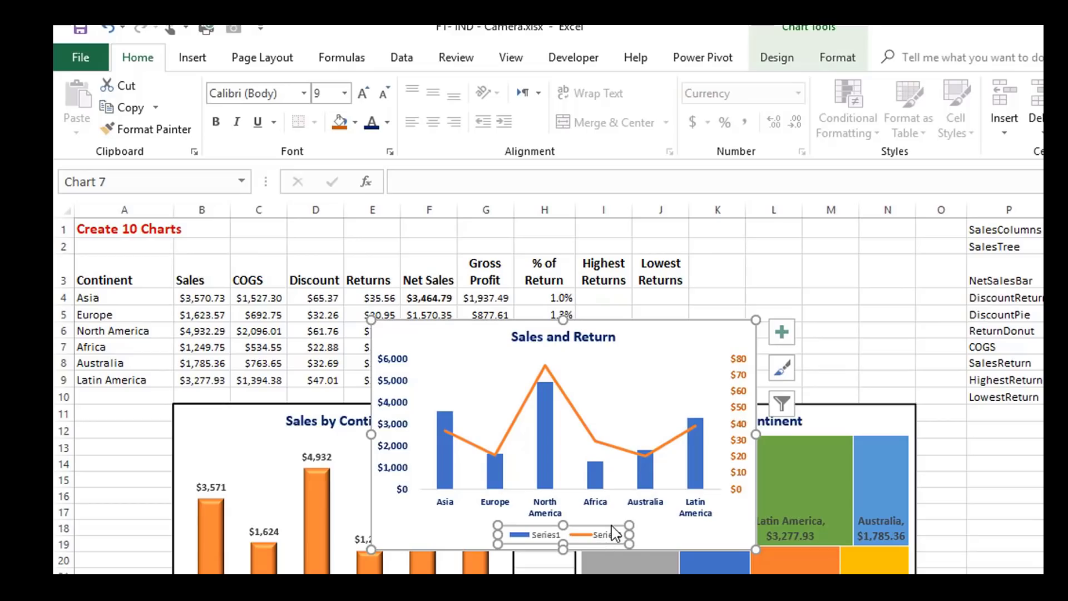
pyautogui.press('Delete')
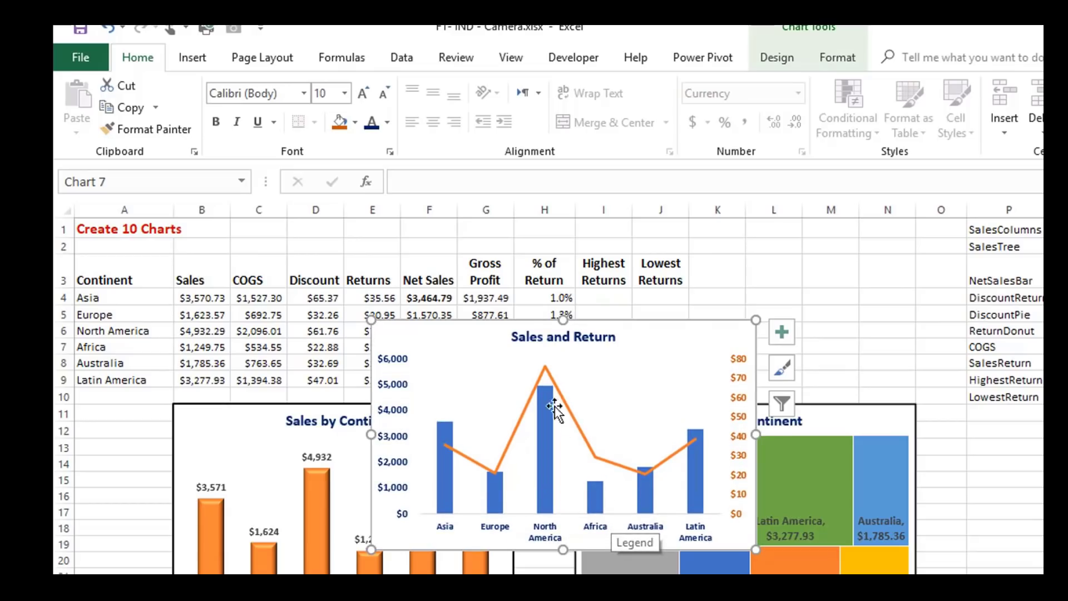
# Step: Give the Sales and Return chart a black outline with a weight of 1½ pt
pyautogui.click(838, 59)
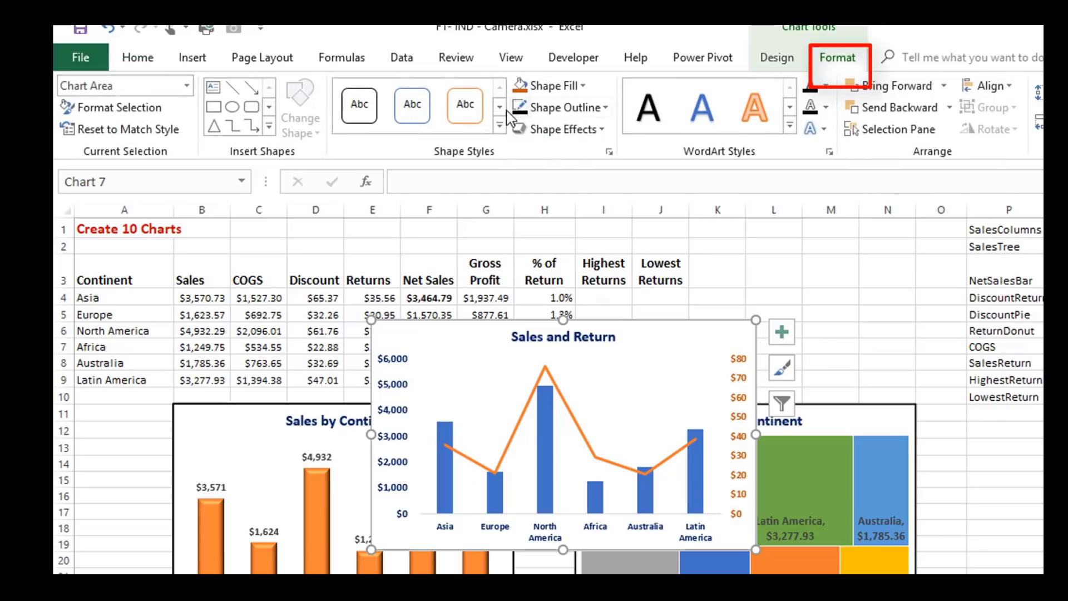
pyautogui.click(570, 108)
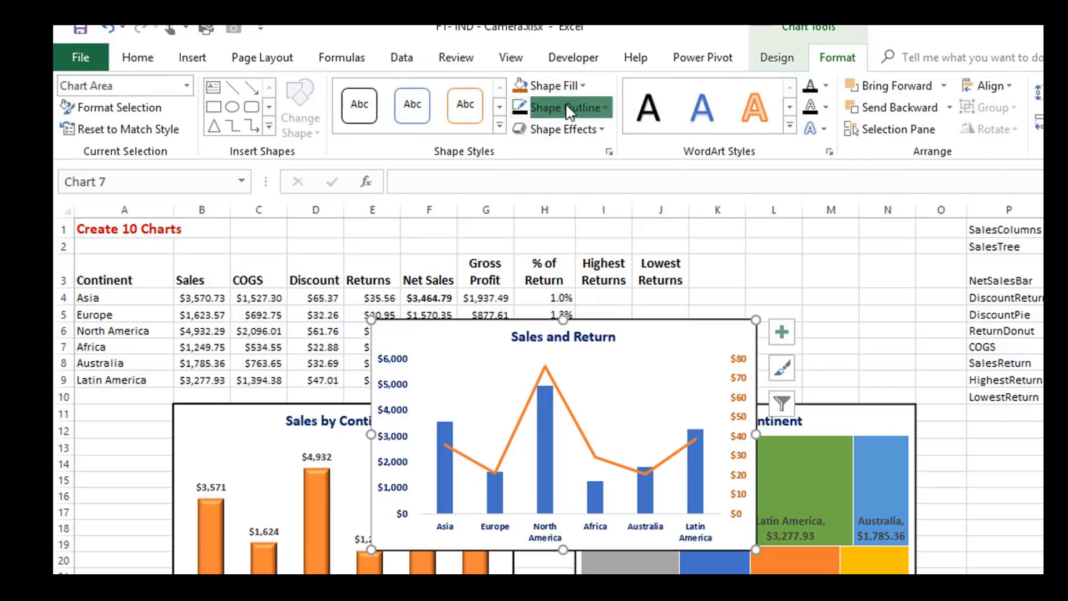
pyautogui.moveTo(559, 348)
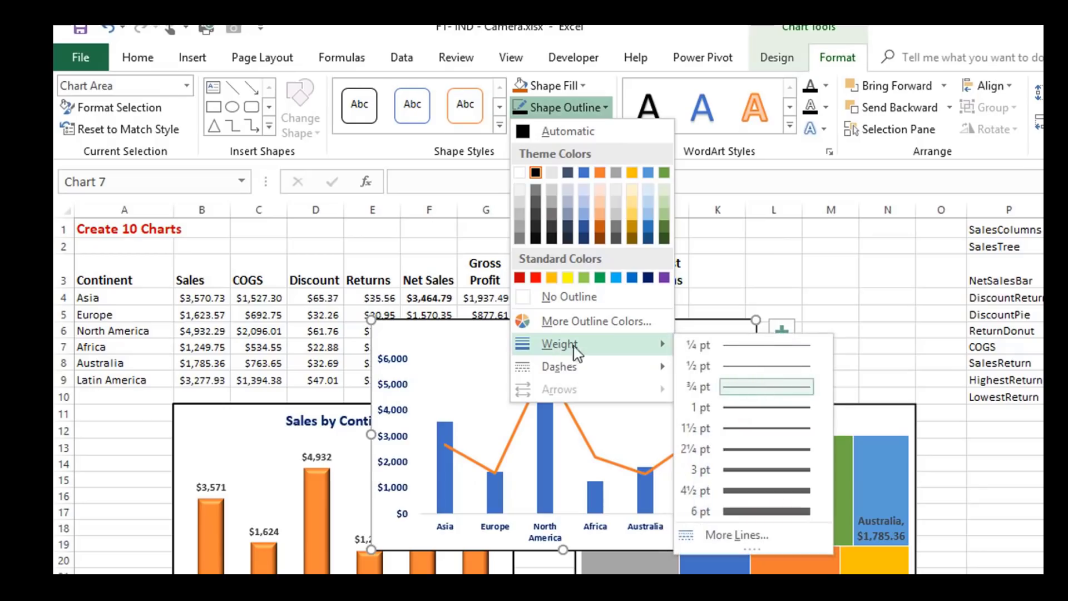
pyautogui.click(734, 429)
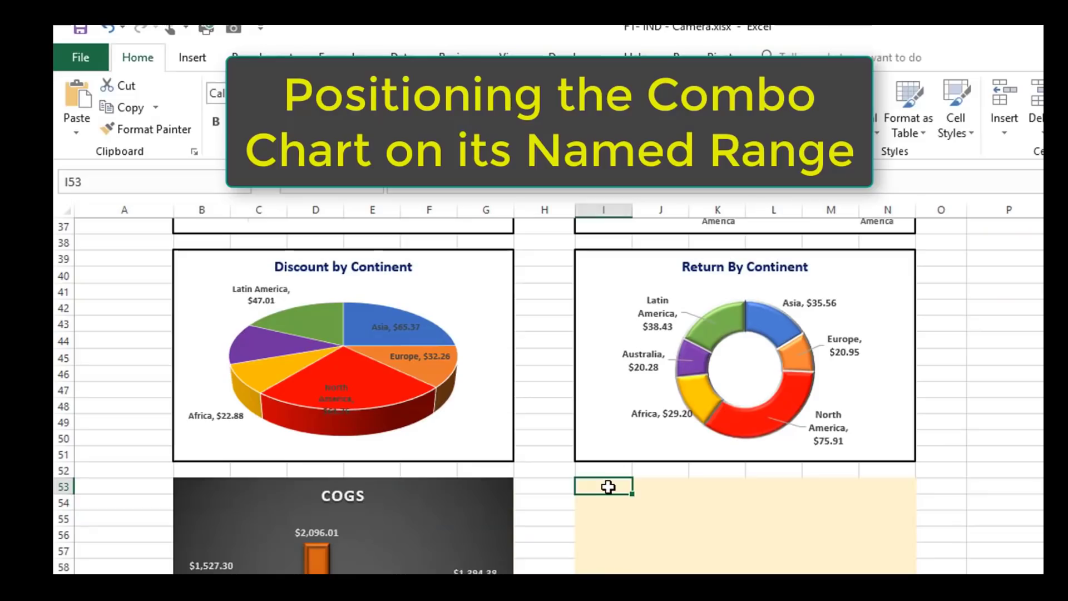
# Step: Paste the Sales and Return chart at I53 and resize it to fit its shaded range I53:N66 exactly
pyautogui.hotkey('ctrl', 'v')
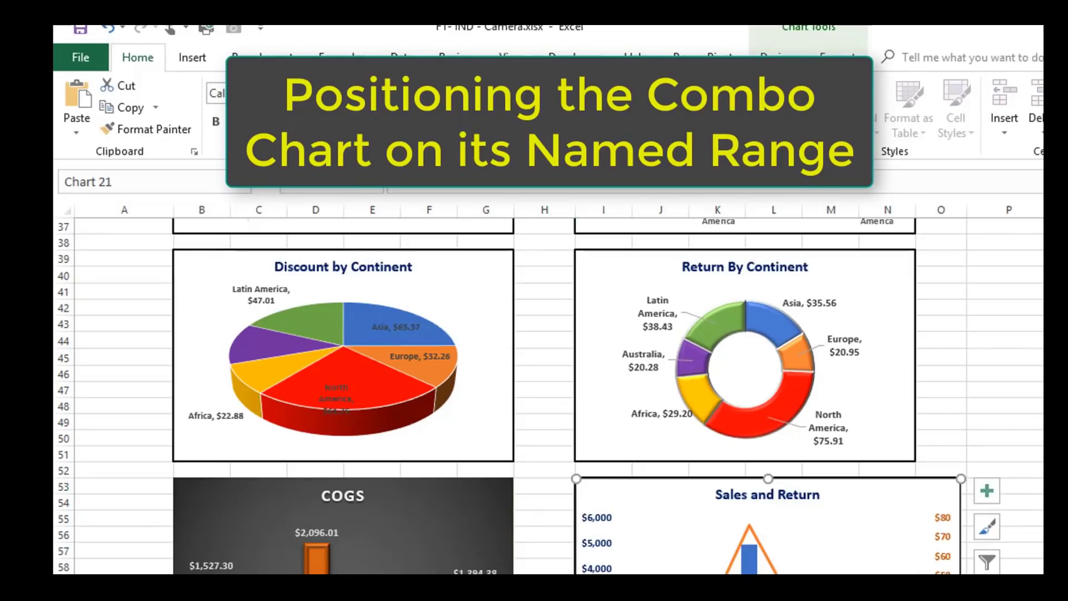
pyautogui.scroll(-3, 608, 487)
pyautogui.scroll(-1, 766, 362)
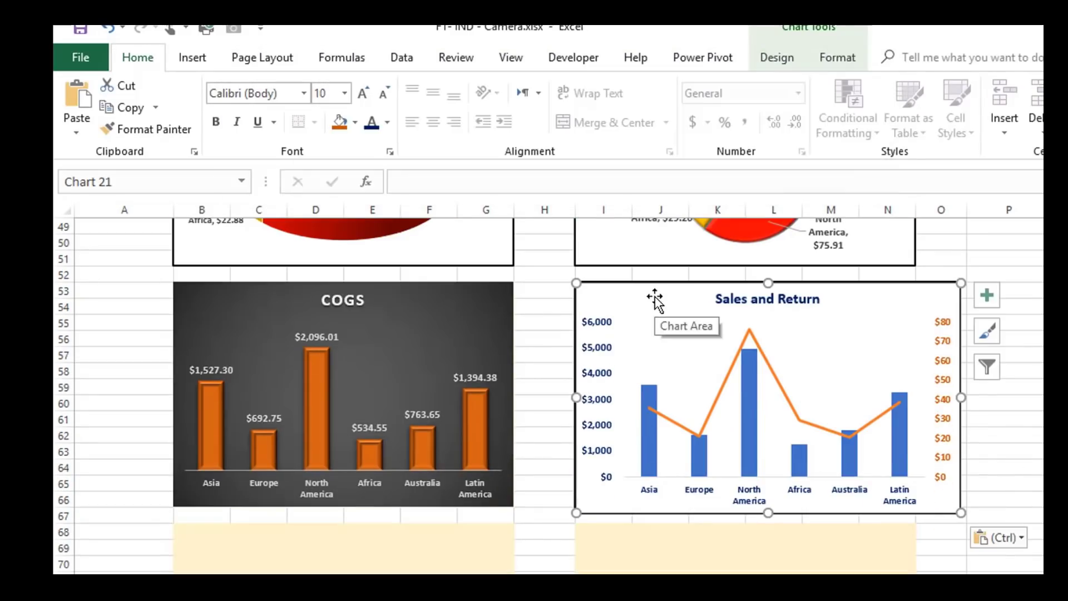
pyautogui.moveTo(656, 298)
pyautogui.mouseDown()
pyautogui.moveTo(681, 320)
pyautogui.moveTo(656, 300)
pyautogui.mouseUp()
pyautogui.press('alt')
pyautogui.moveTo(961, 512); pyautogui.dragTo(881, 485)
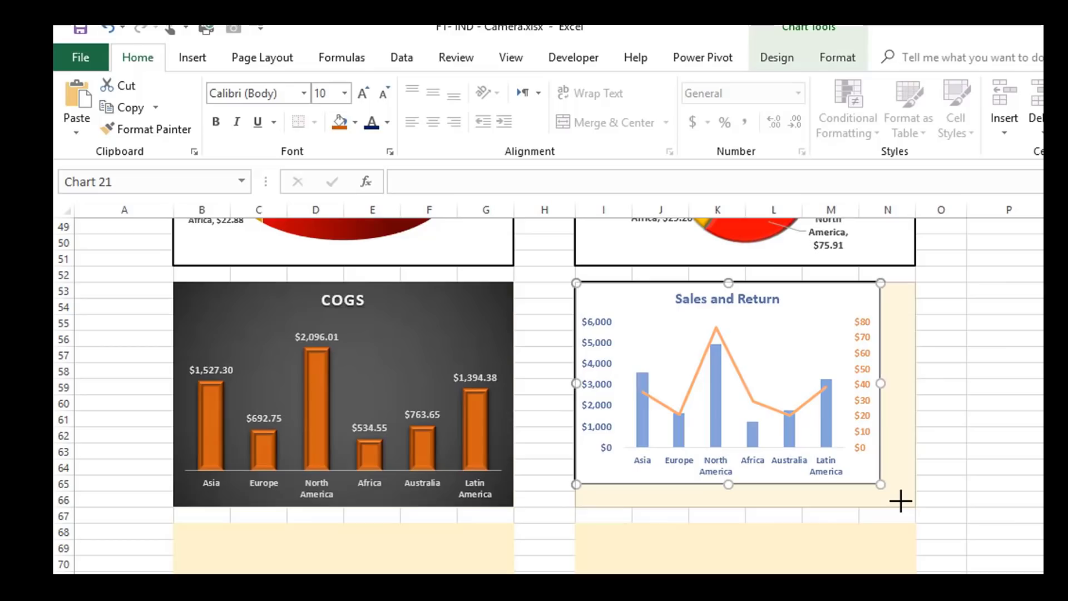
pyautogui.moveTo(901, 501); pyautogui.dragTo(913, 504)
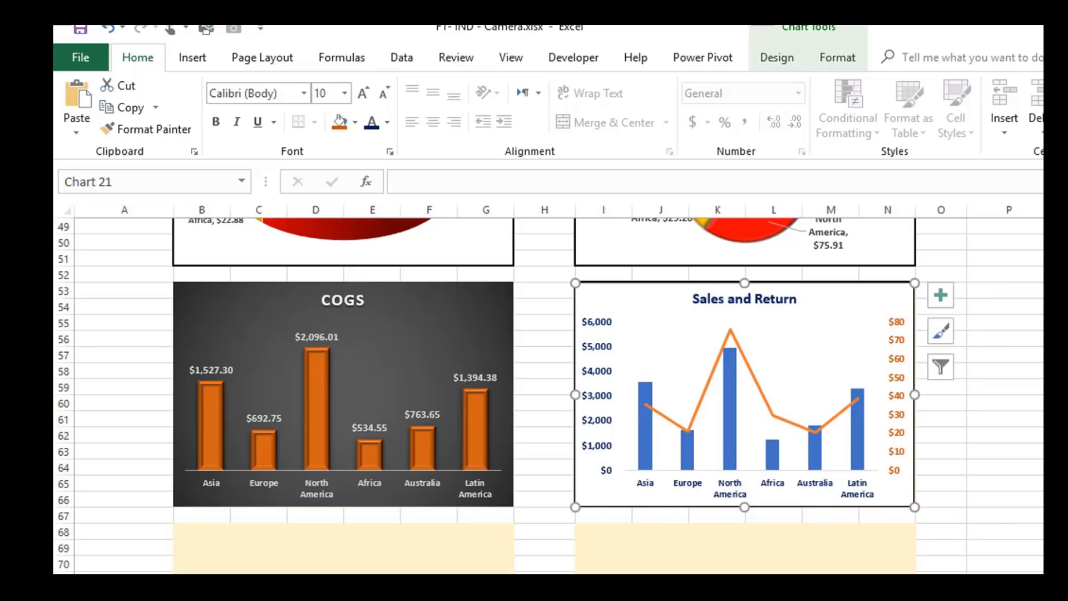
pyautogui.press('Escape')
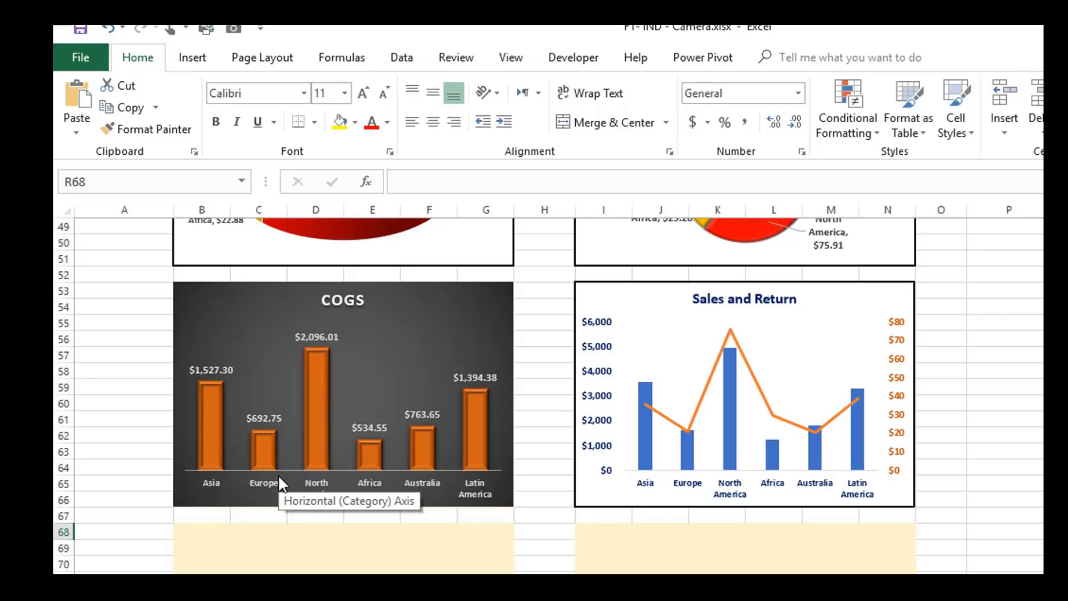
# Step: Begin an IF formula across the Highest Returns cells I4:I9 with the logical test H4=MAX($H$4:$H$9)
pyautogui.moveTo(269, 431)
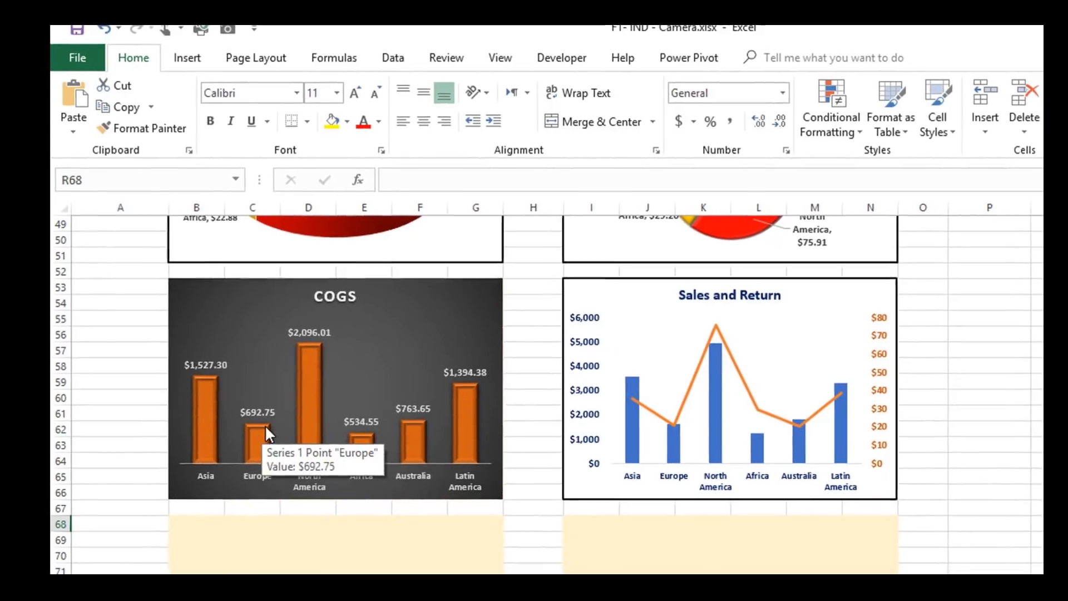
pyautogui.scroll(12, 297, 436)
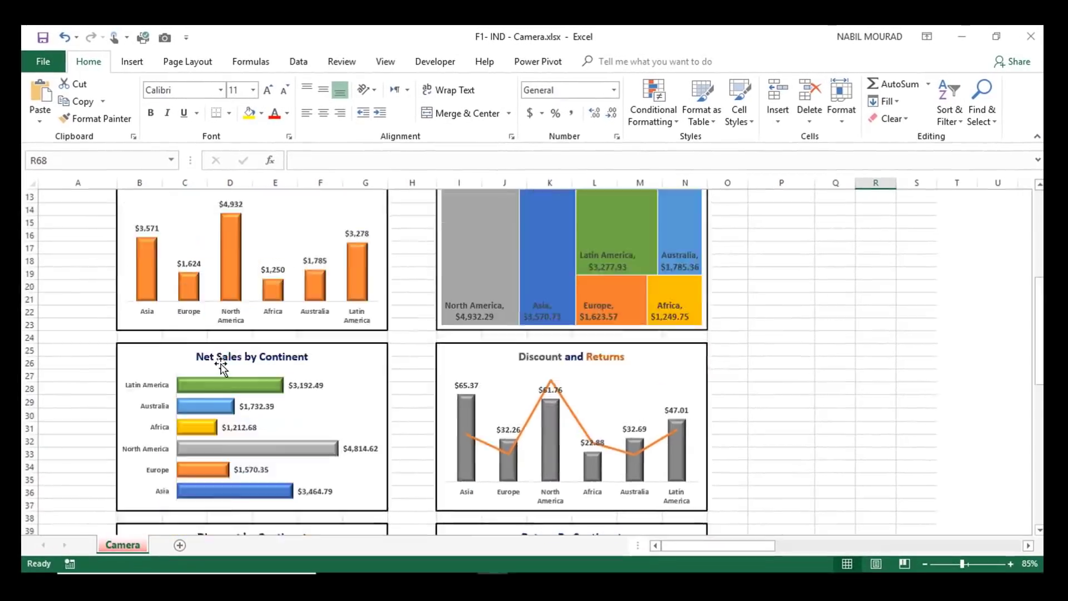
pyautogui.scroll(4, 221, 368)
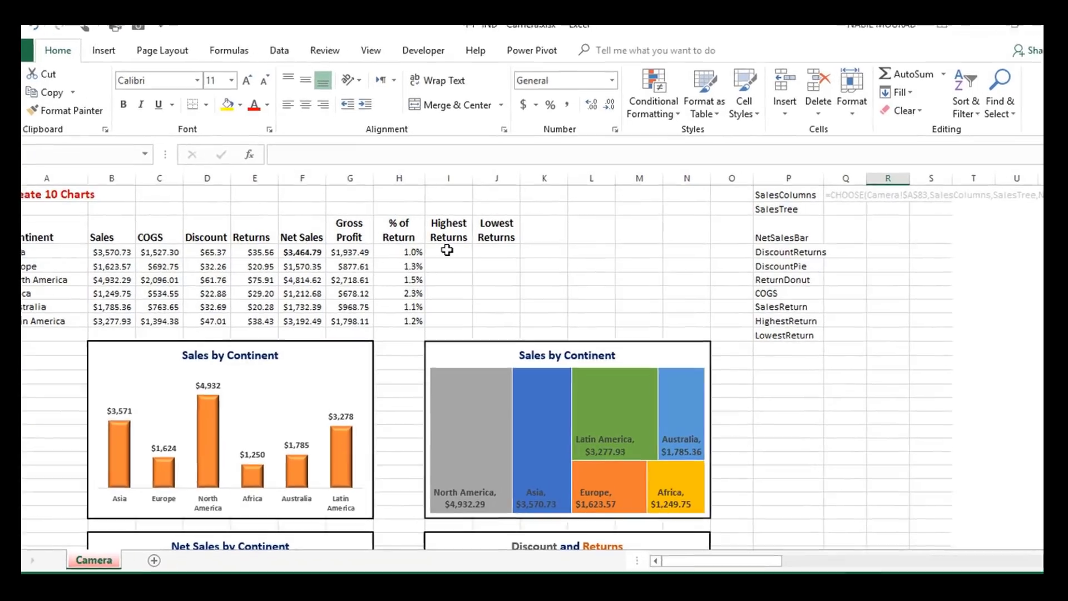
pyautogui.moveTo(457, 252); pyautogui.dragTo(458, 317)
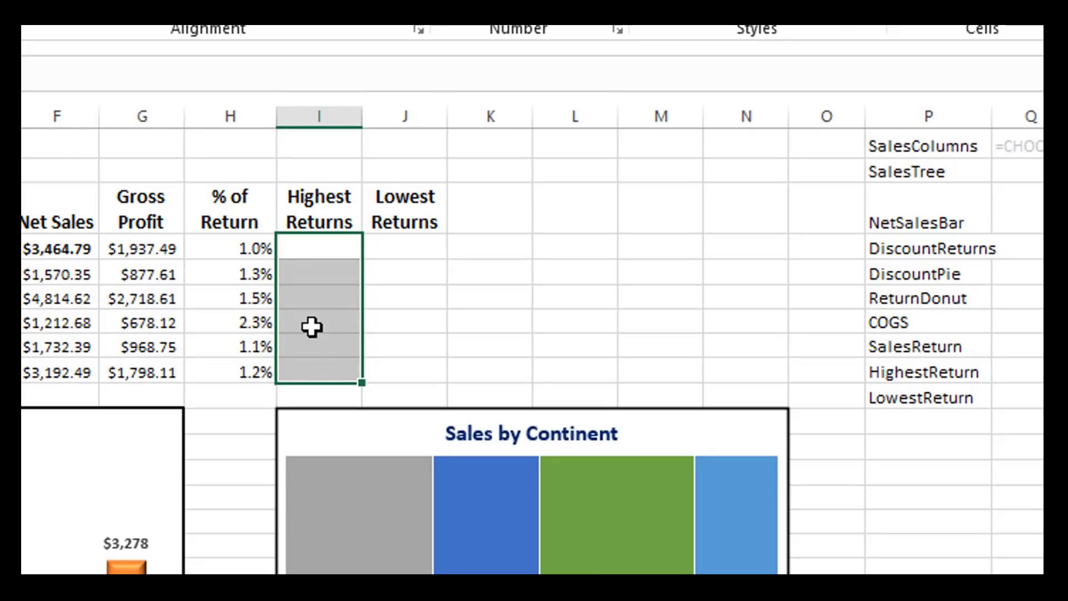
pyautogui.write('=if')
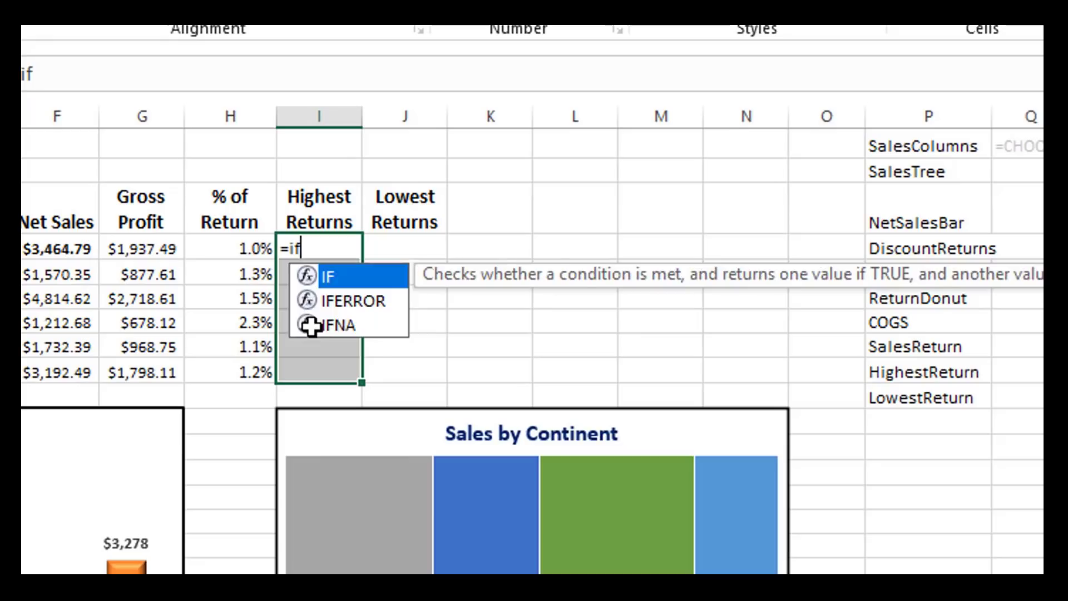
pyautogui.press('Tab')
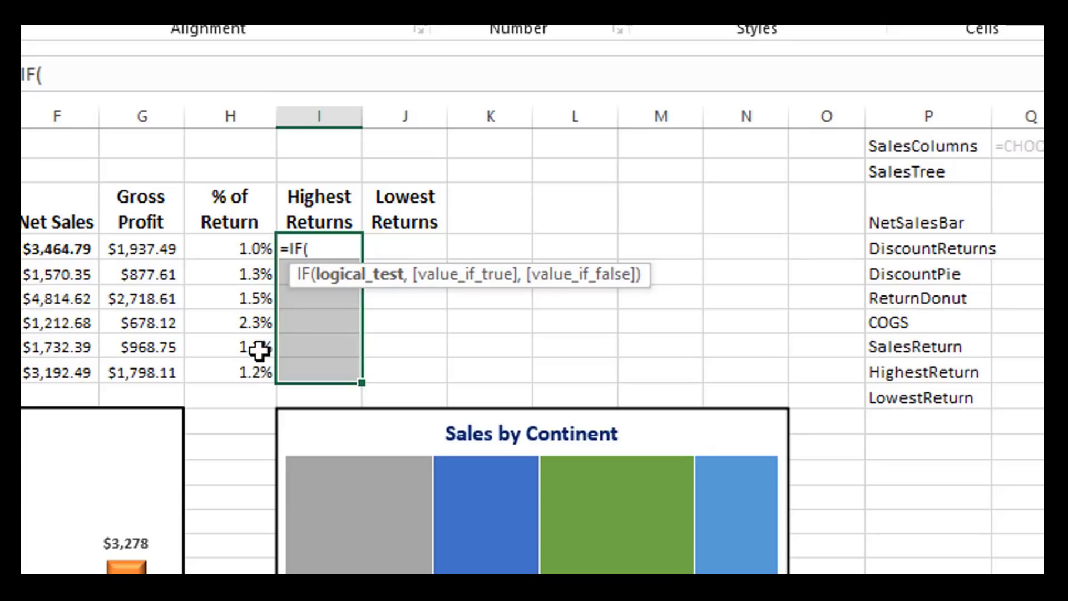
pyautogui.click(238, 249)
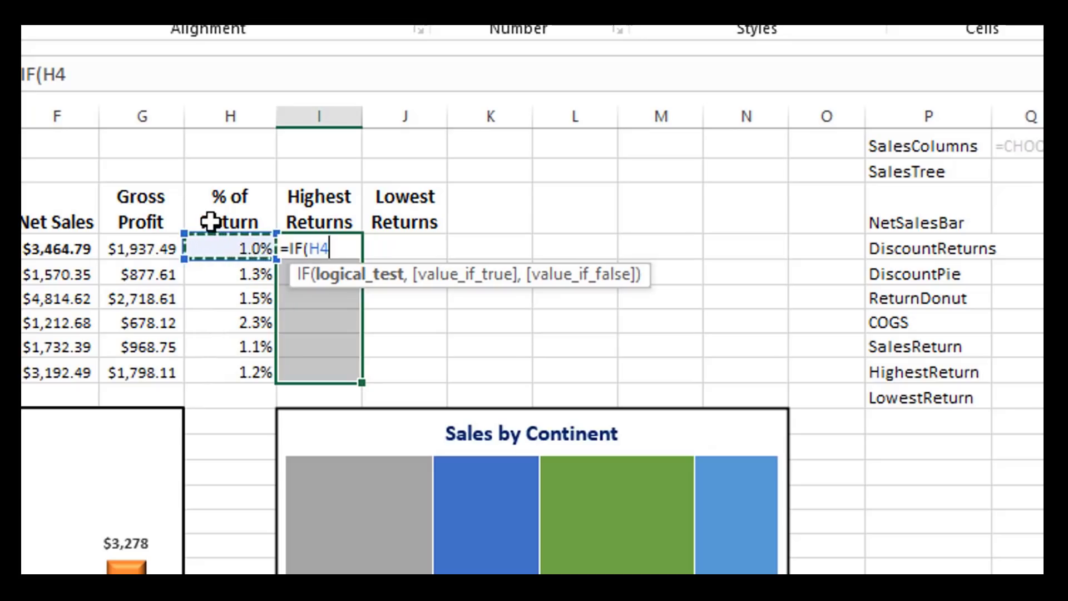
pyautogui.write('=Max')
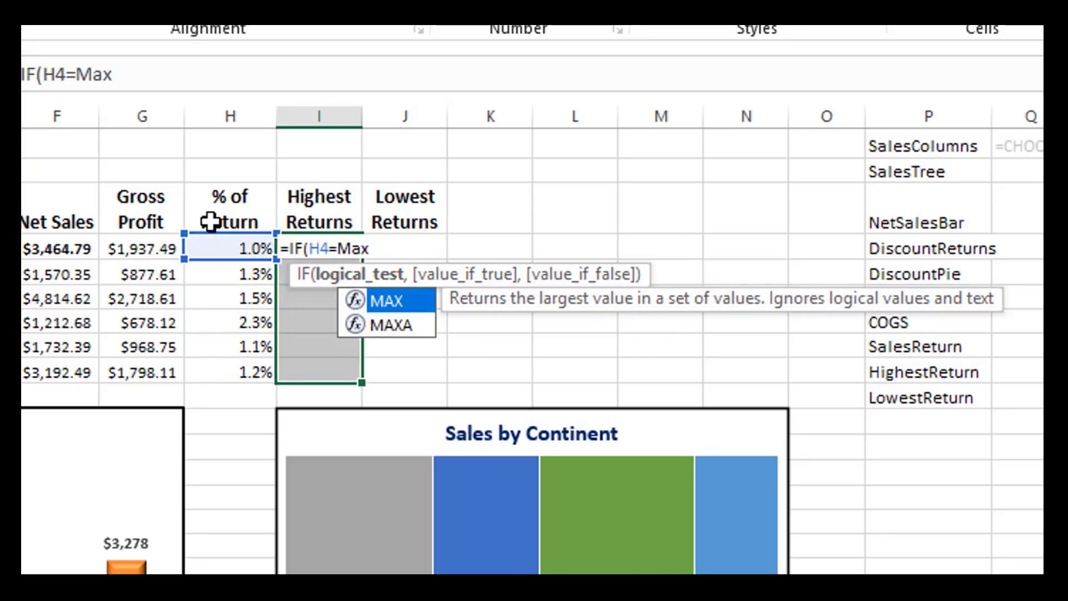
pyautogui.write('(')
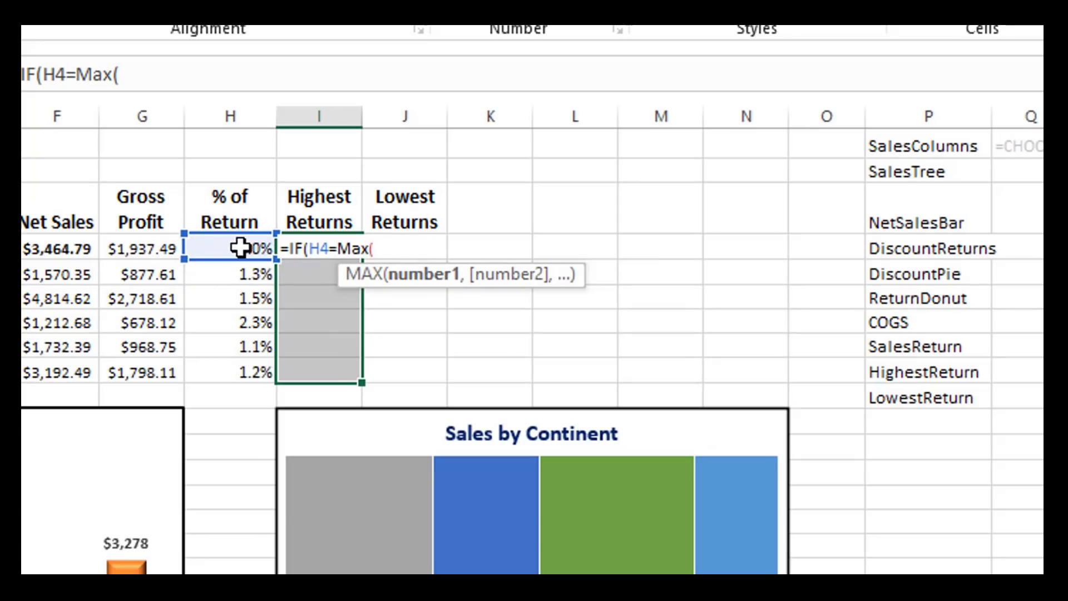
pyautogui.moveTo(238, 247); pyautogui.dragTo(255, 372)
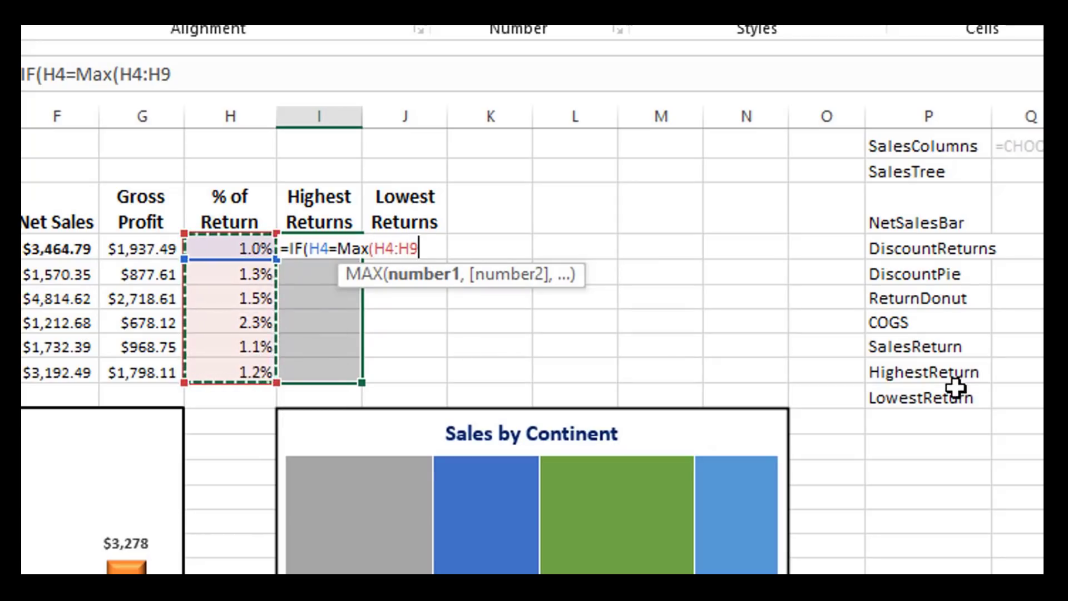
pyautogui.press('F4')
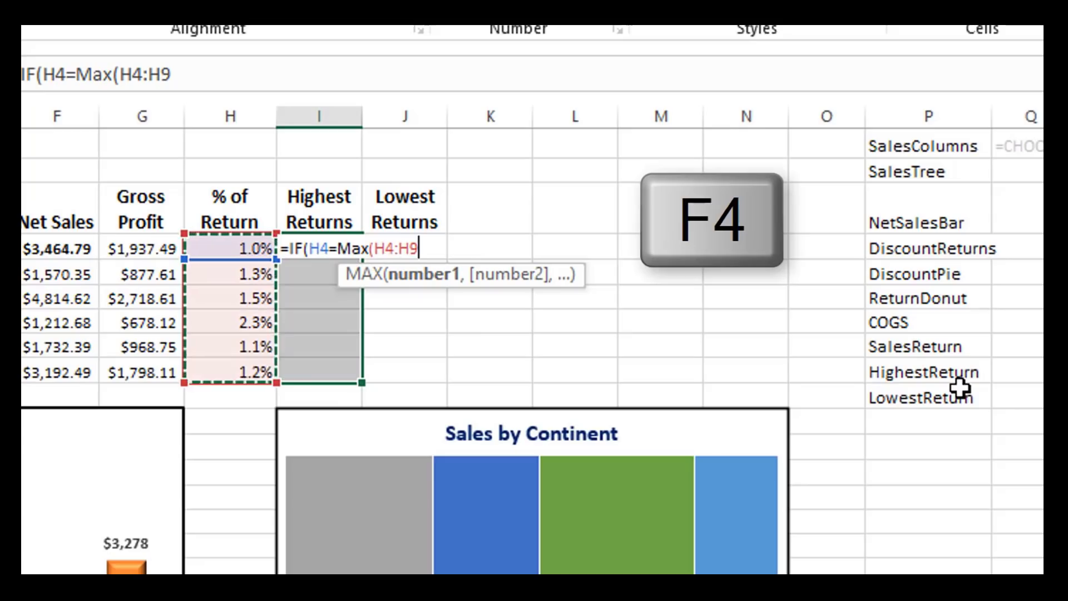
pyautogui.press('F4')
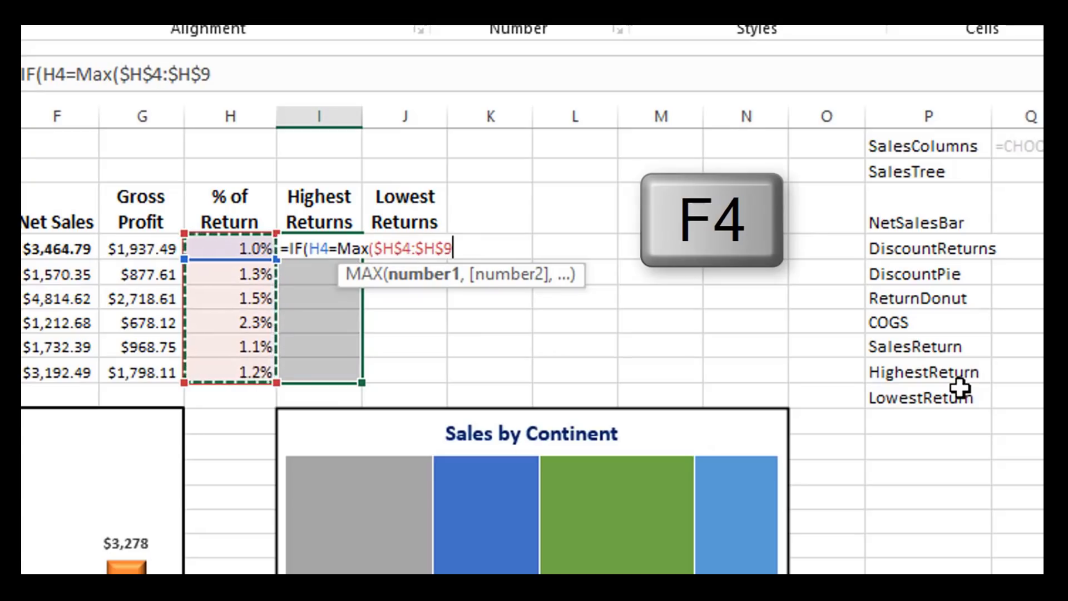
pyautogui.write(')')
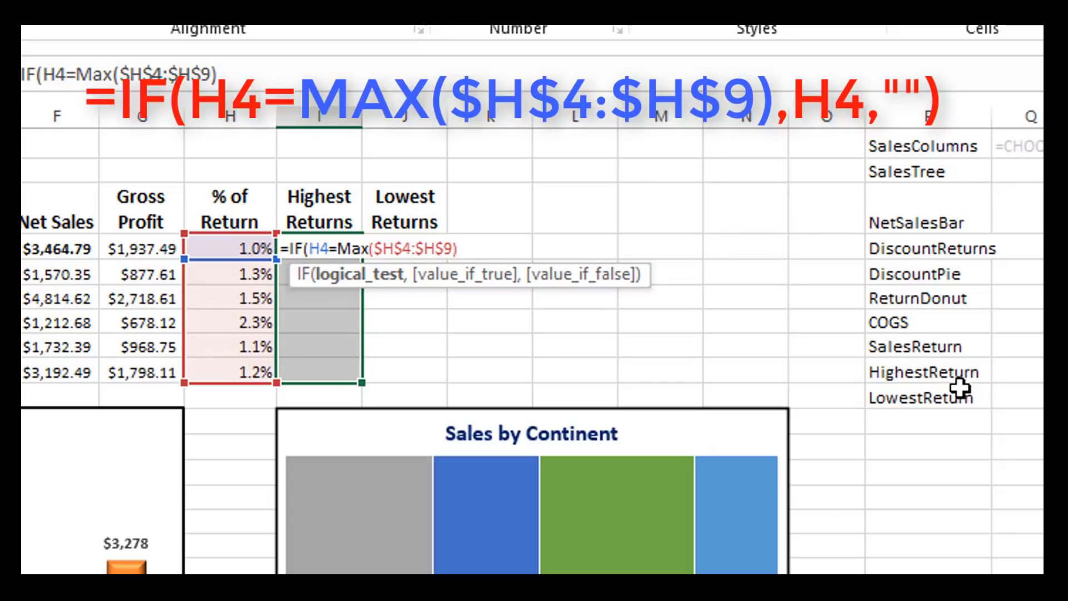
# Step: Complete the Highest Returns formula to return H4 if true and "" if false, and enter it in all of I4:I9
pyautogui.write(',')
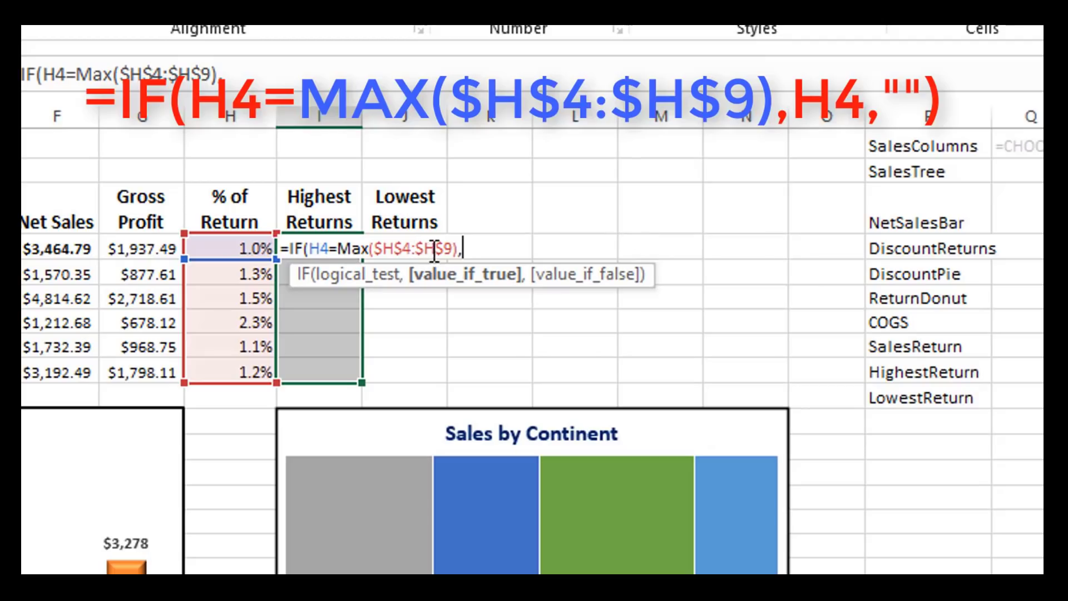
pyautogui.click(241, 243)
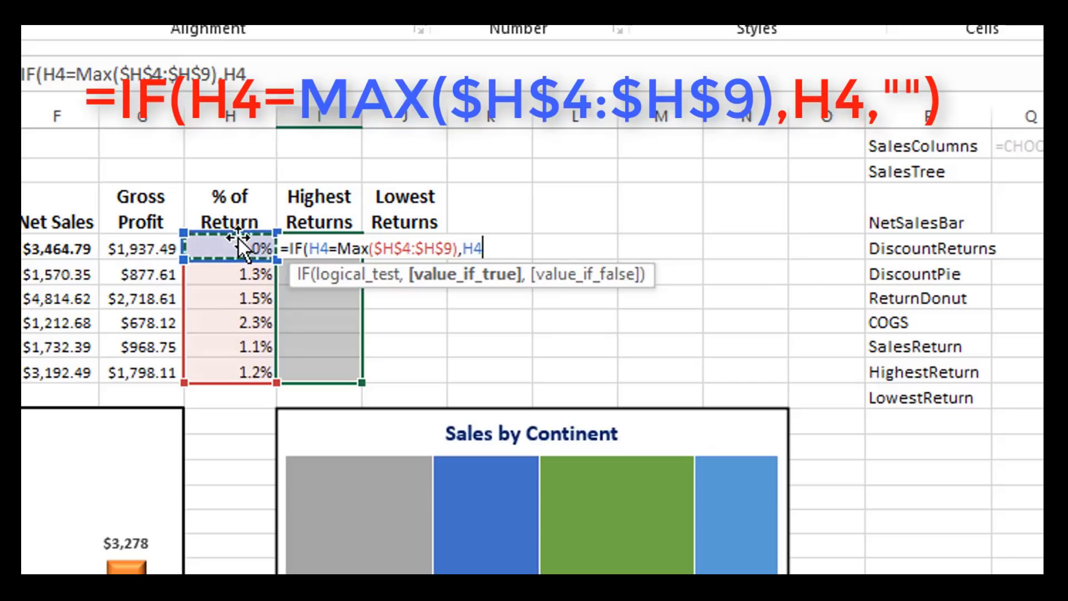
pyautogui.write(',')
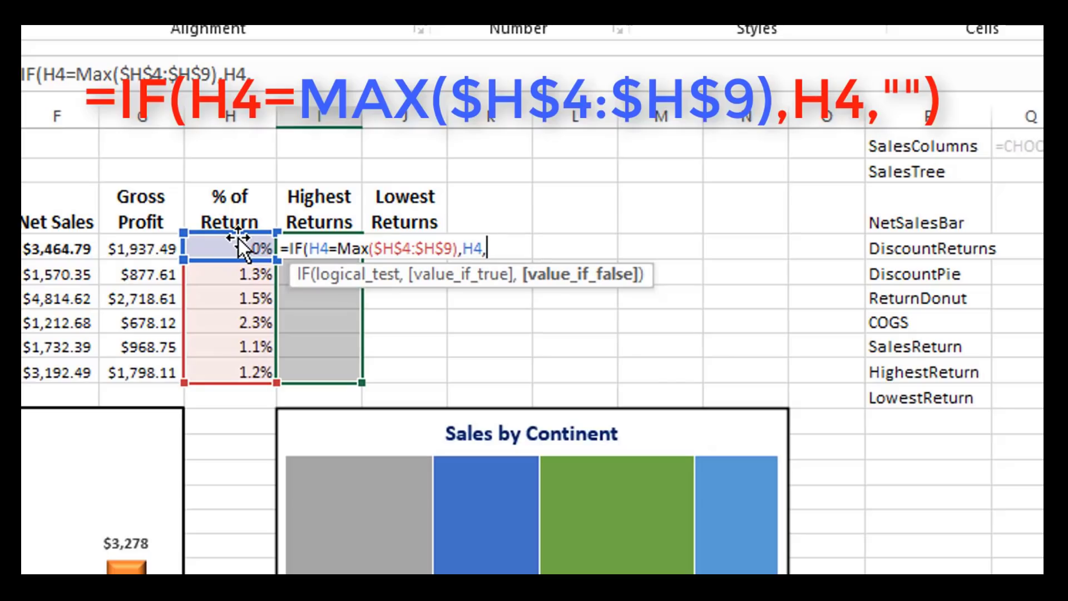
pyautogui.write('"")')
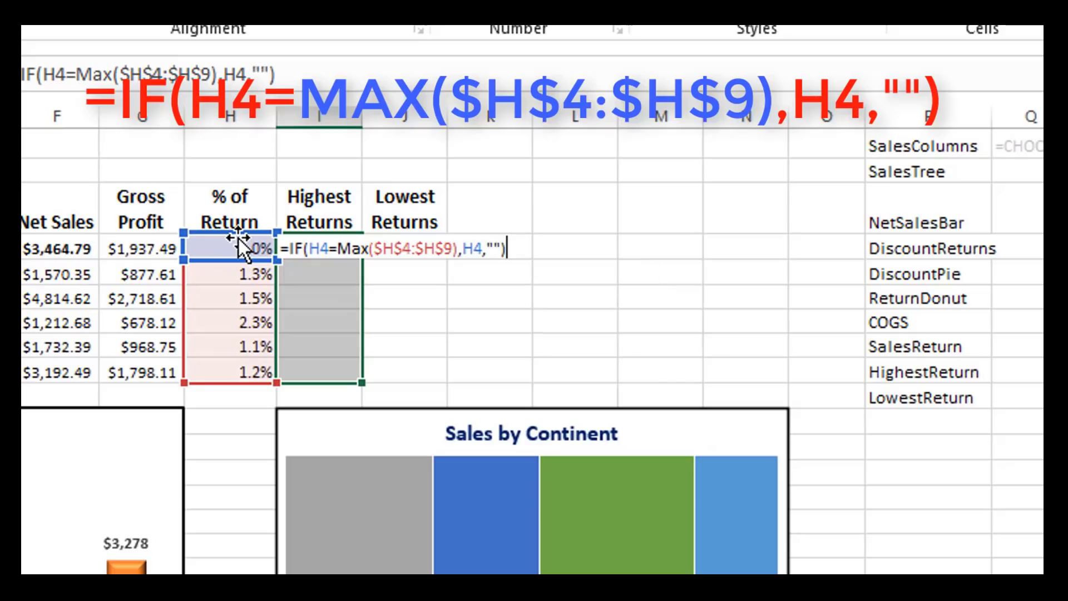
pyautogui.hotkey('ctrl', 'Return')
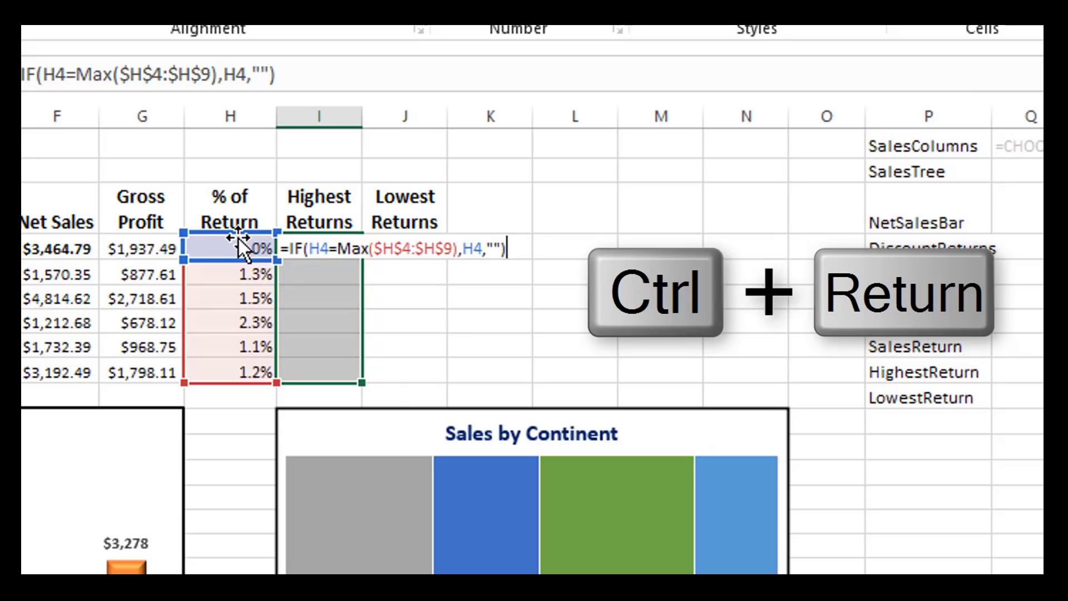
pyautogui.hotkey('ctrl', 'Return')
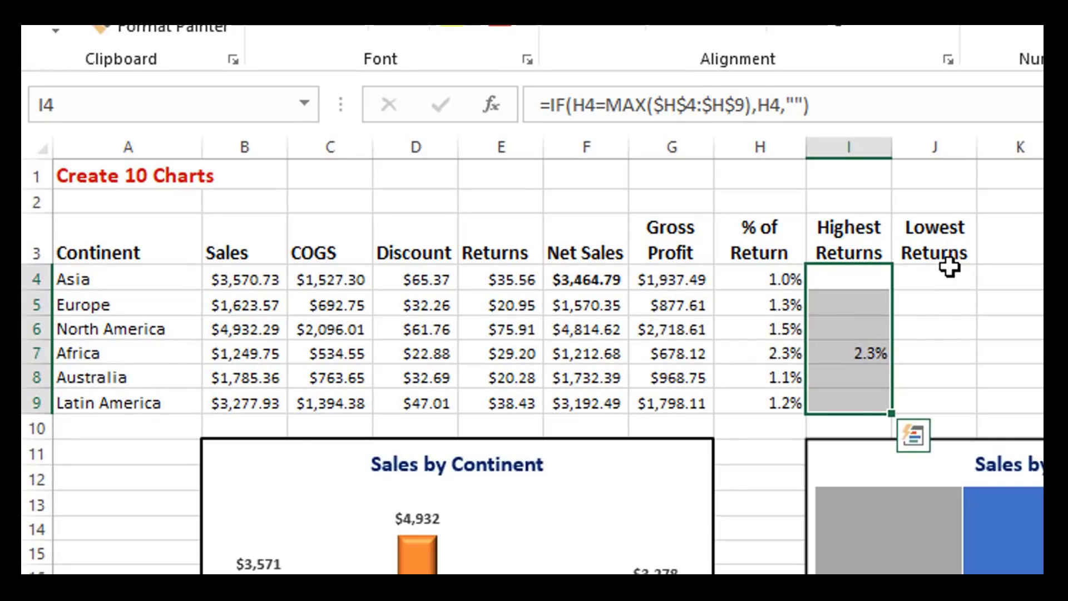
# Step: Begin an IF formula across the Lowest Returns cells J4:J9 with the logical test H4=MIN($H$4:$H$9)
pyautogui.moveTo(950, 267); pyautogui.dragTo(946, 396)
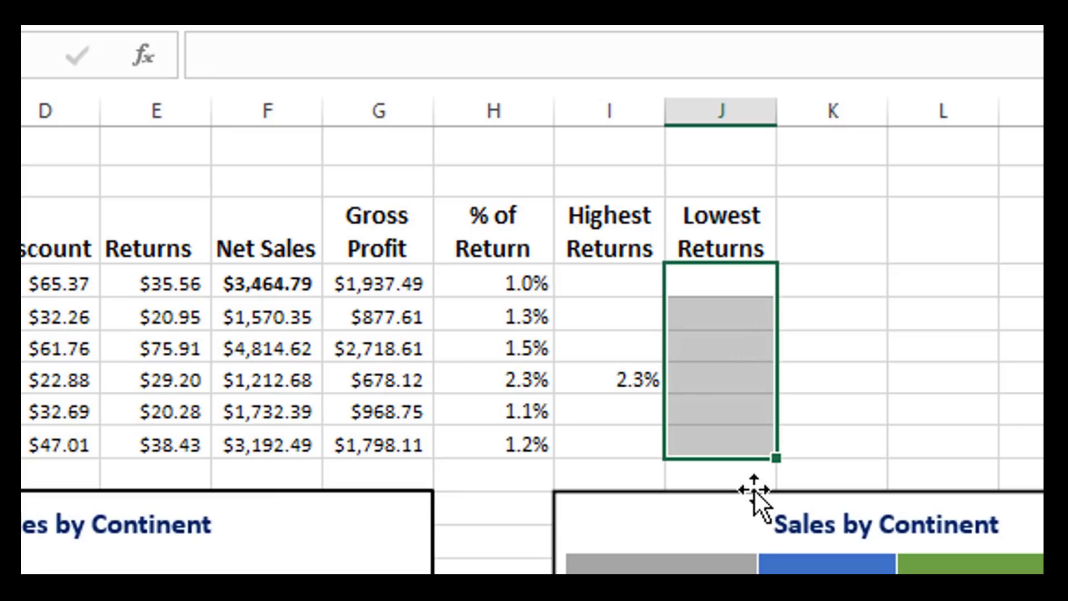
pyautogui.write('=i')
pyautogui.press('Tab')
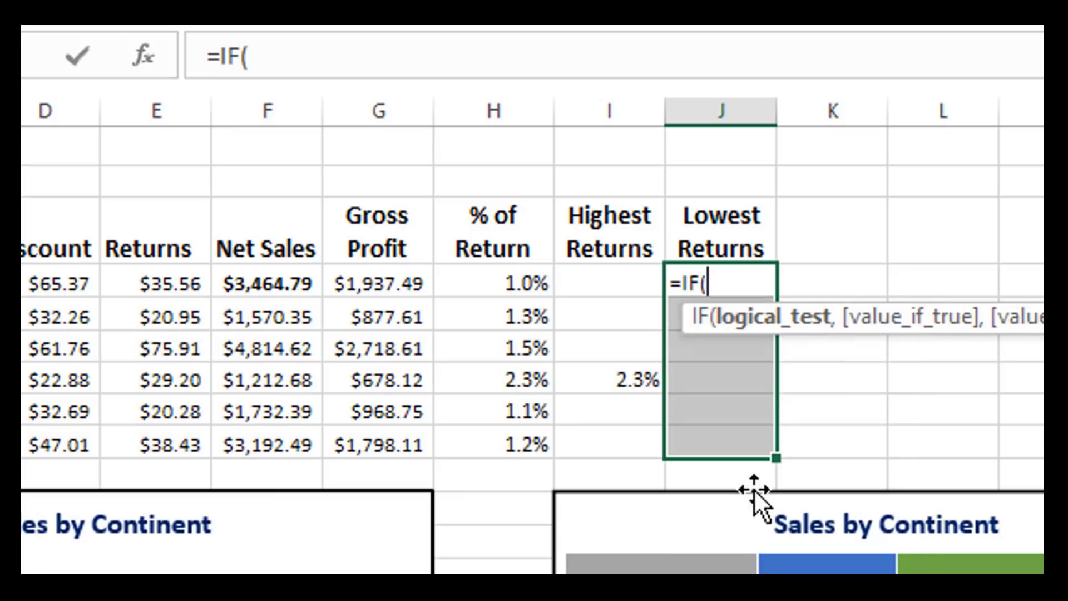
pyautogui.click(507, 272)
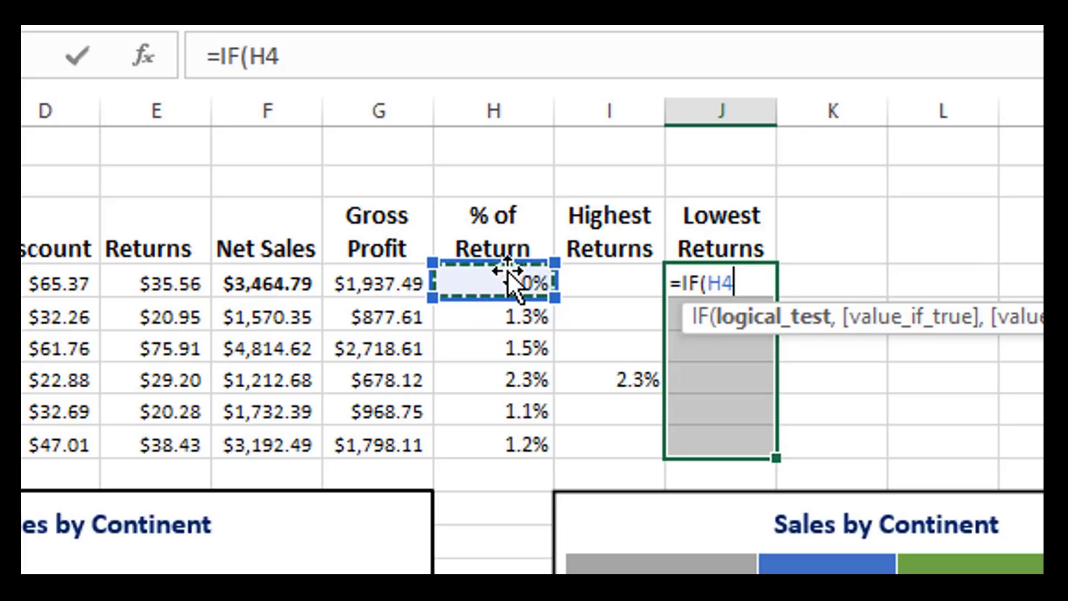
pyautogui.write('=Min')
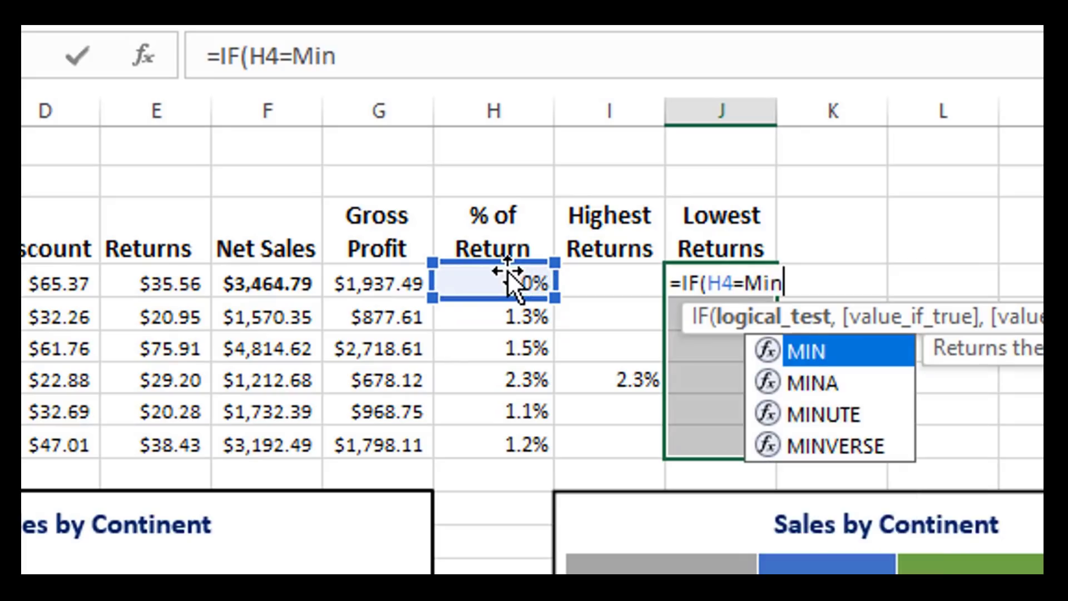
pyautogui.write('(')
pyautogui.moveTo(507, 272); pyautogui.dragTo(500, 434)
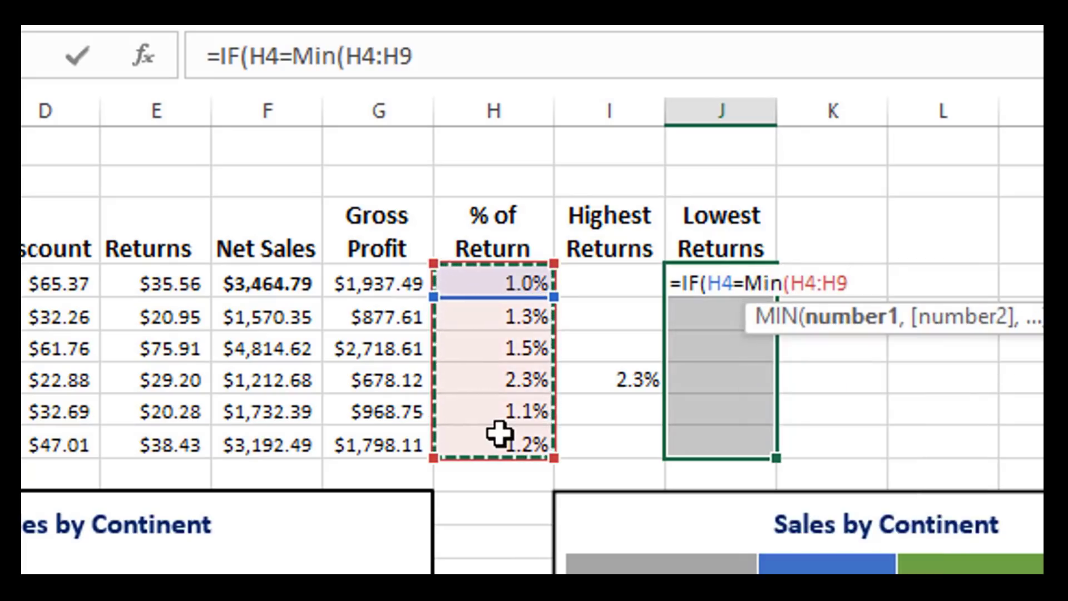
pyautogui.press('F4')
pyautogui.press('F4')
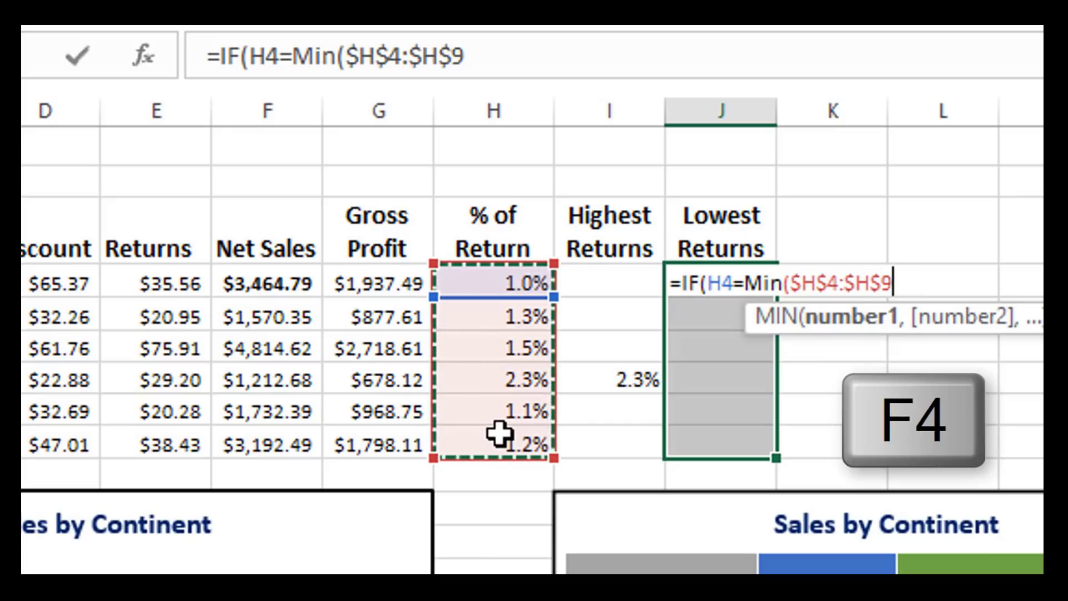
pyautogui.write(')')
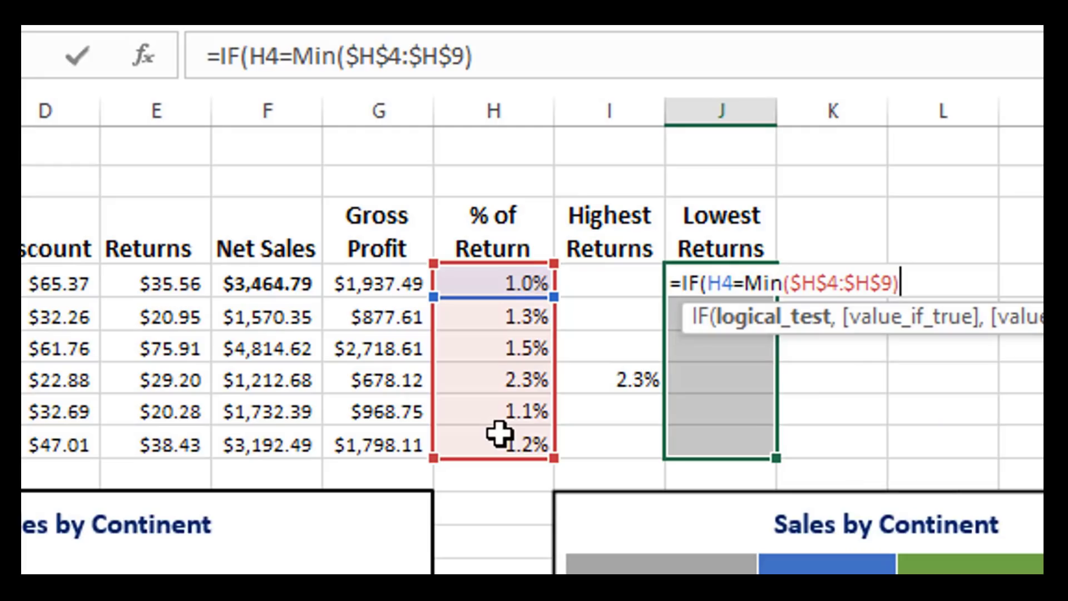
# Step: Complete the Lowest Returns formula to return H4 if true and "" if false, and enter it in all of J4:J9
pyautogui.write(',')
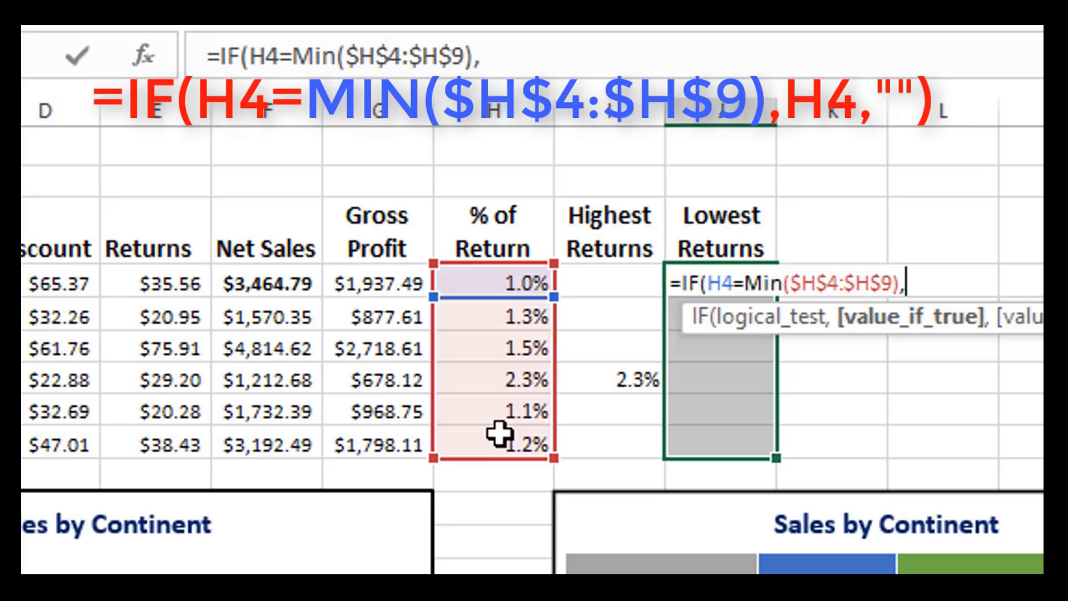
pyautogui.click(488, 283)
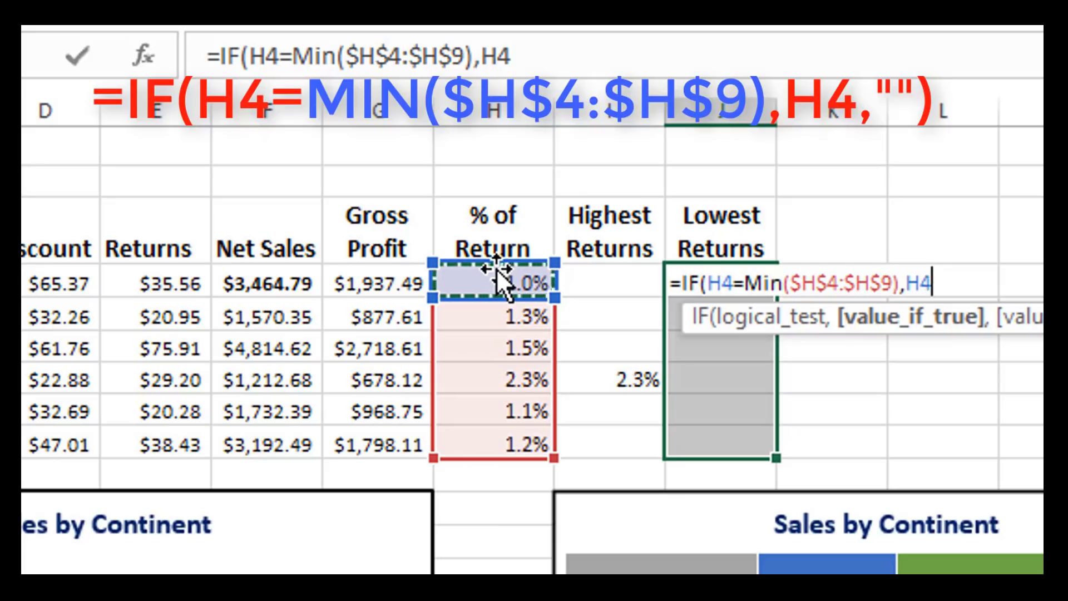
pyautogui.write(',')
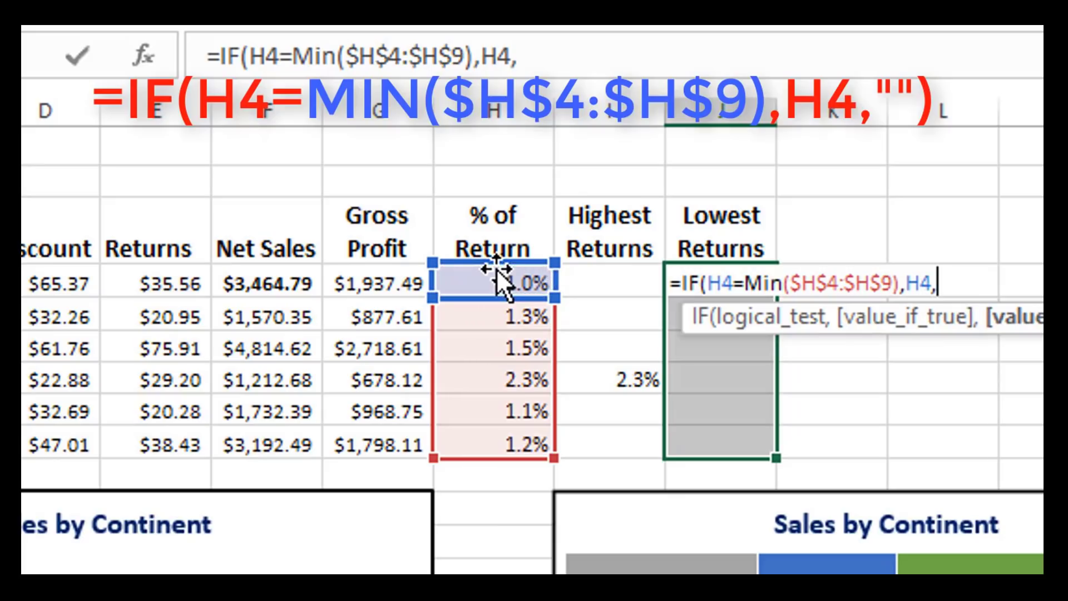
pyautogui.write('"")')
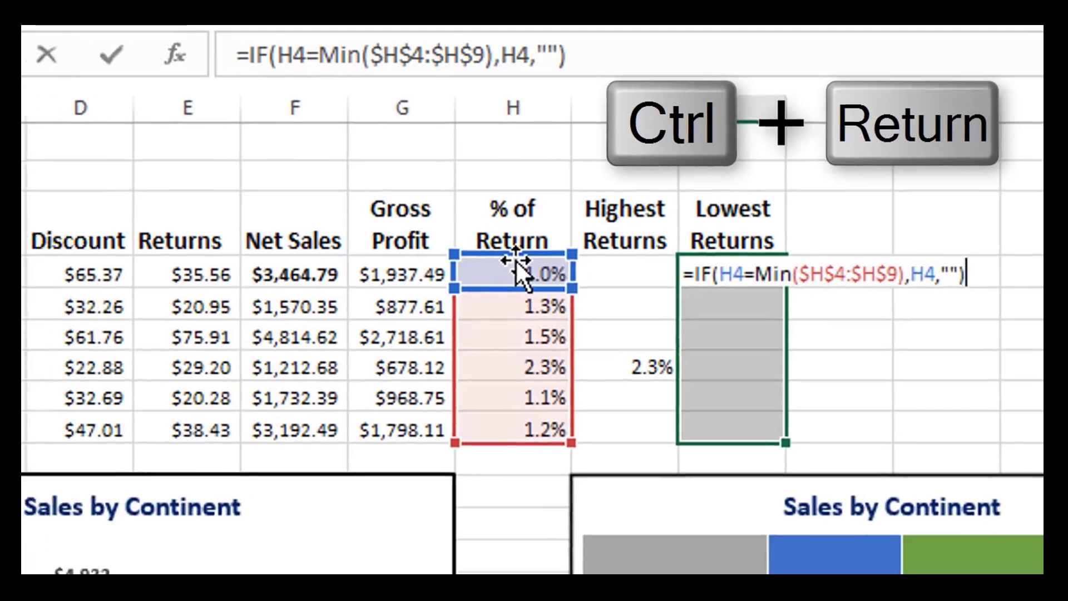
pyautogui.hotkey('ctrl', 'Return')
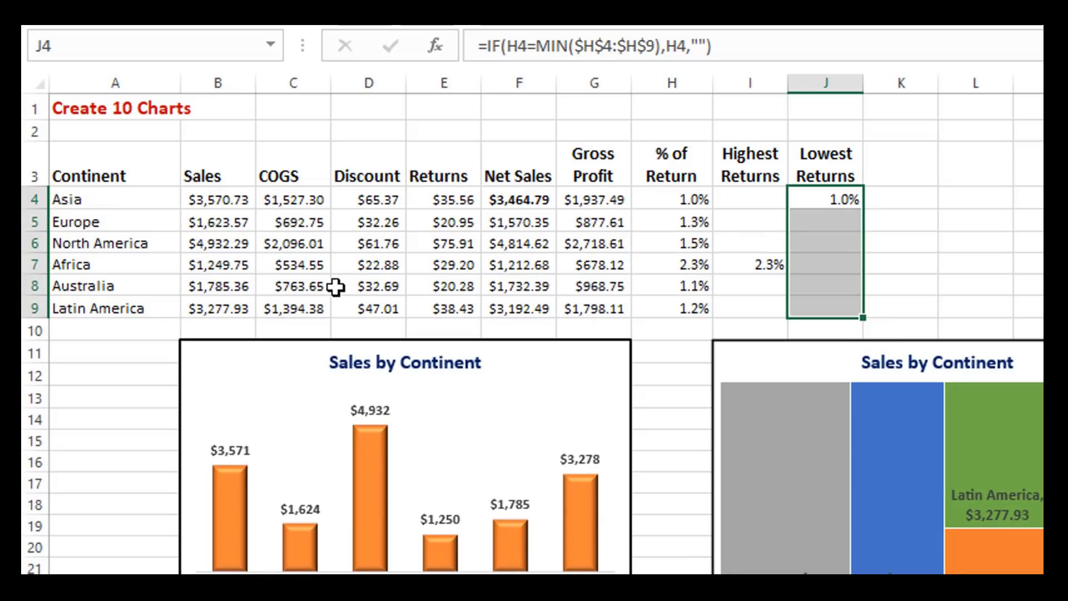
# Step: Insert a 3-D bubble chart from the continents and sales in A4:B9 together with the % of Return values in H4:H9
pyautogui.moveTo(70, 199); pyautogui.dragTo(218, 308)
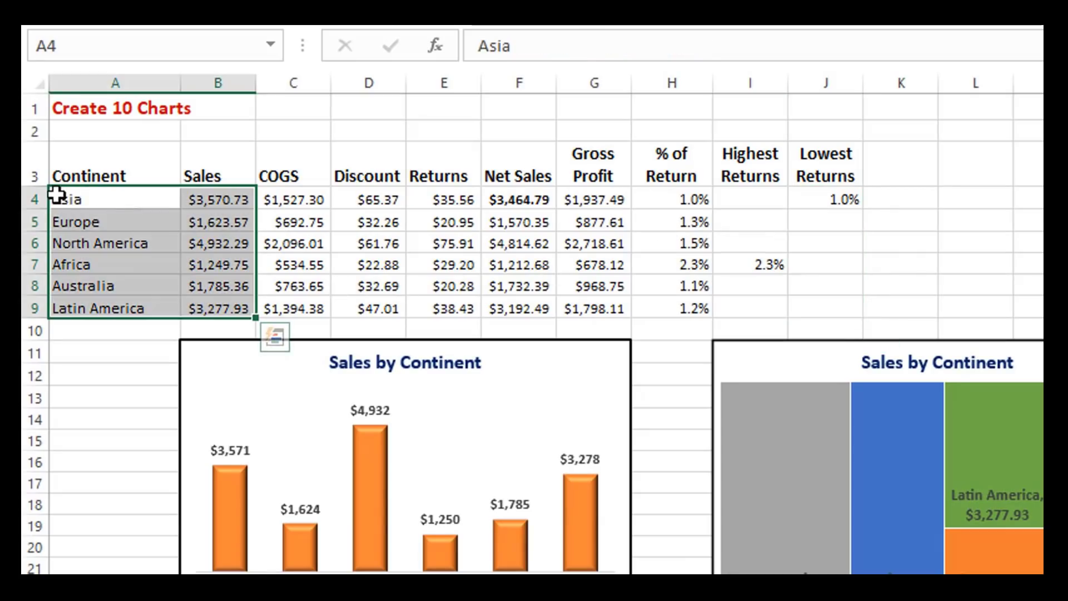
pyautogui.moveTo(119, 198); pyautogui.dragTo(245, 307)
pyautogui.press('ctrl')
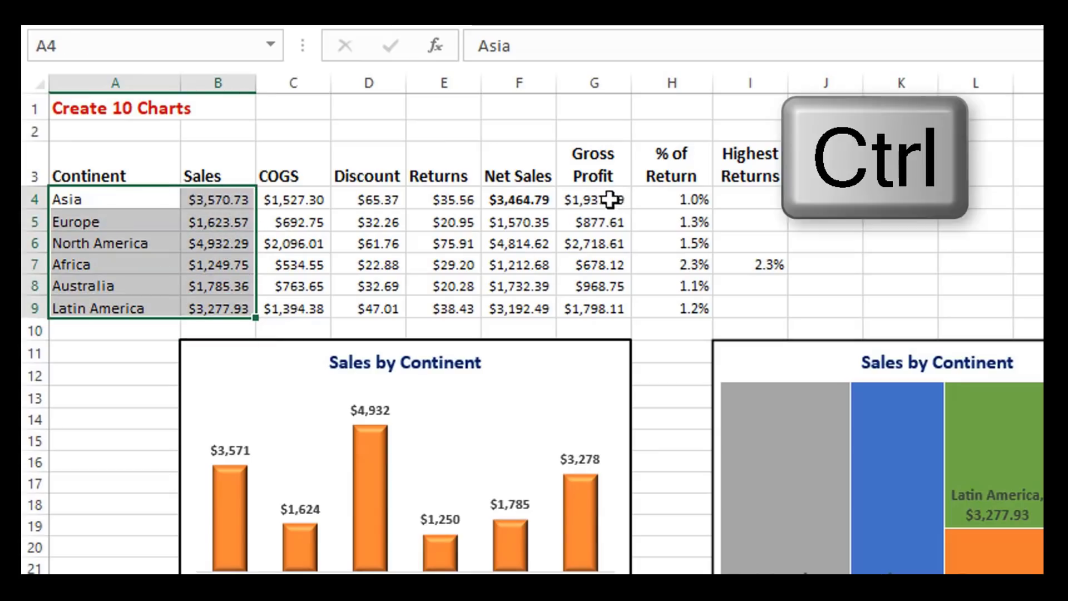
pyautogui.moveTo(667, 200); pyautogui.dragTo(665, 316)
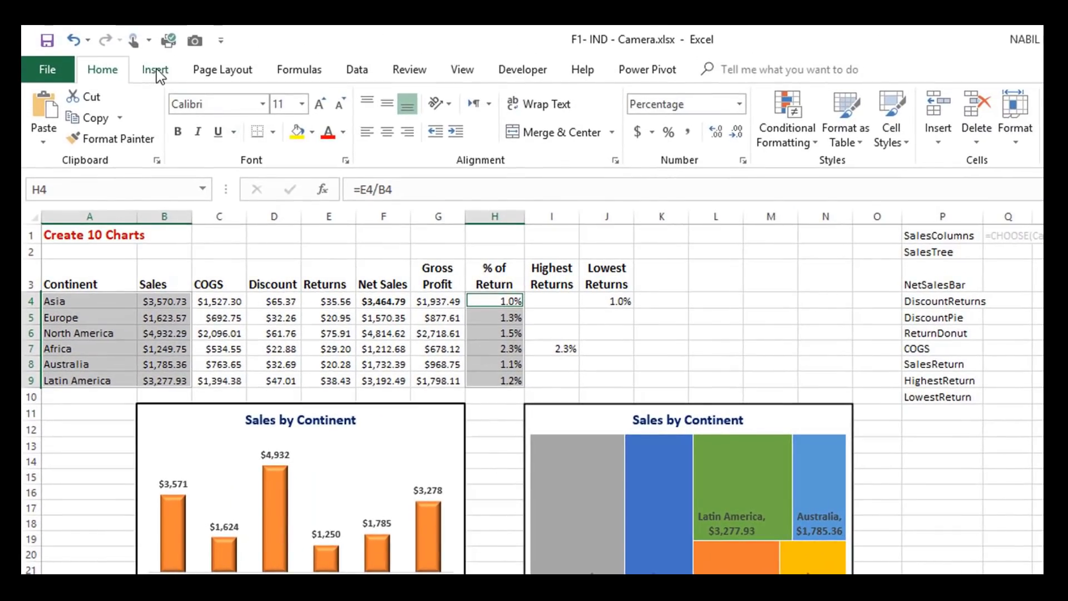
pyautogui.click(156, 68)
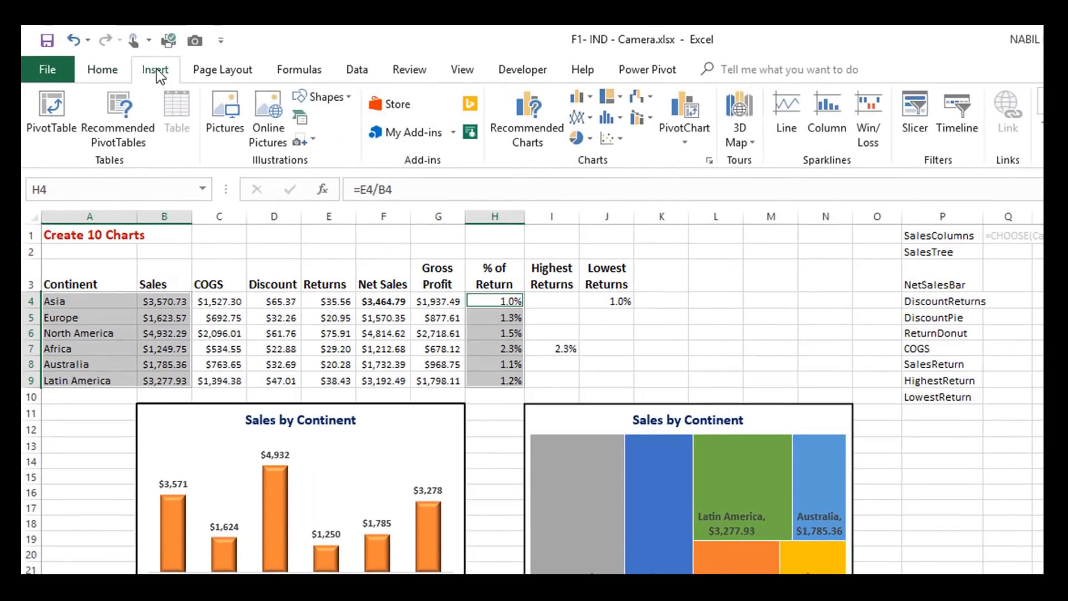
pyautogui.click(618, 136)
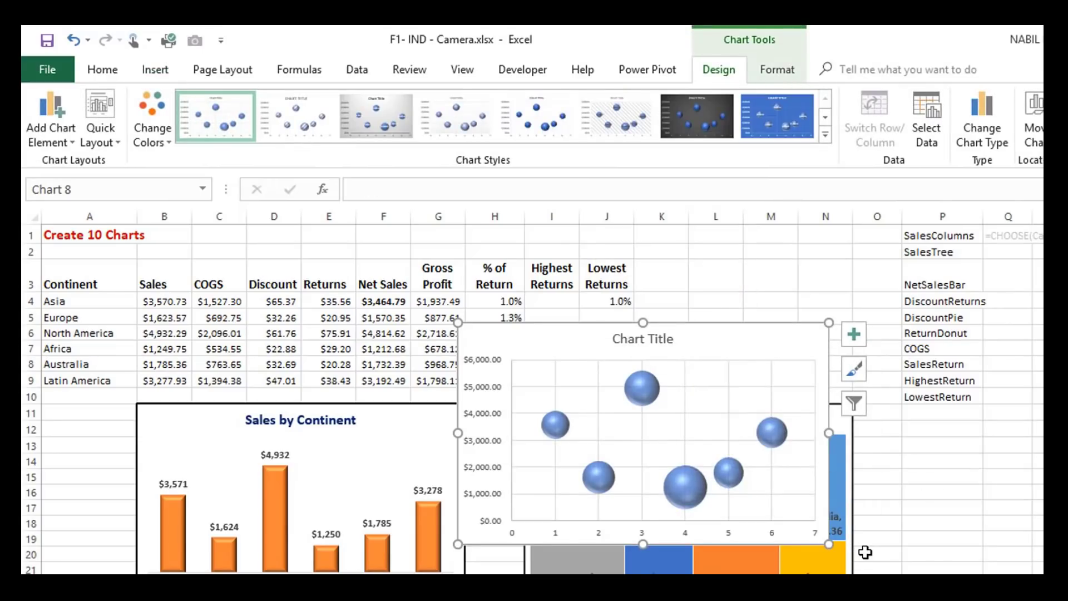
# Step: Delete the vertical axis and both the vertical and horizontal gridlines from the new bubble chart
pyautogui.click(477, 366)
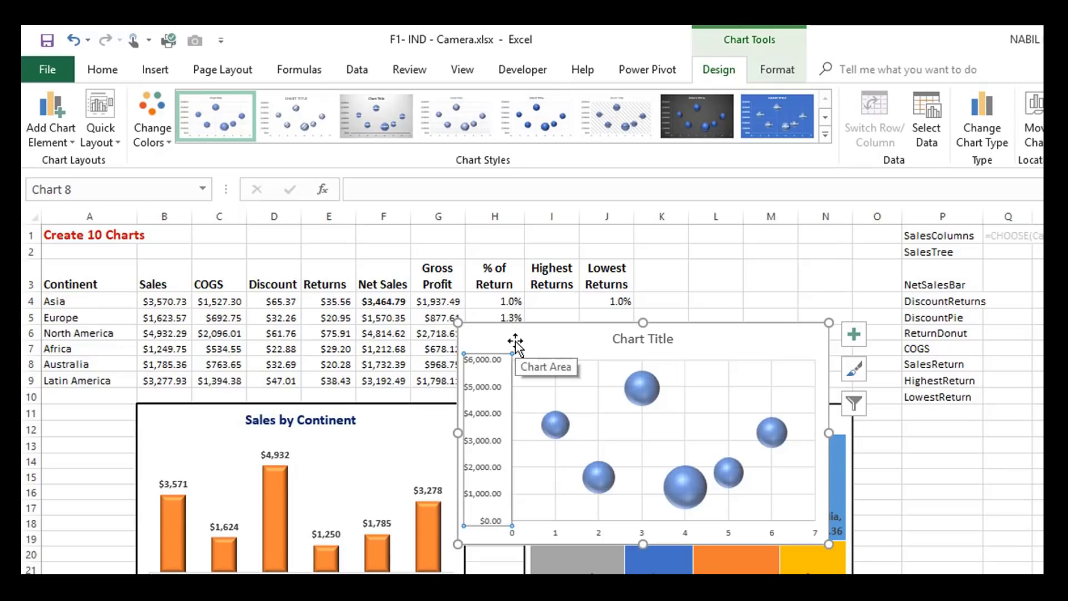
pyautogui.press('Delete')
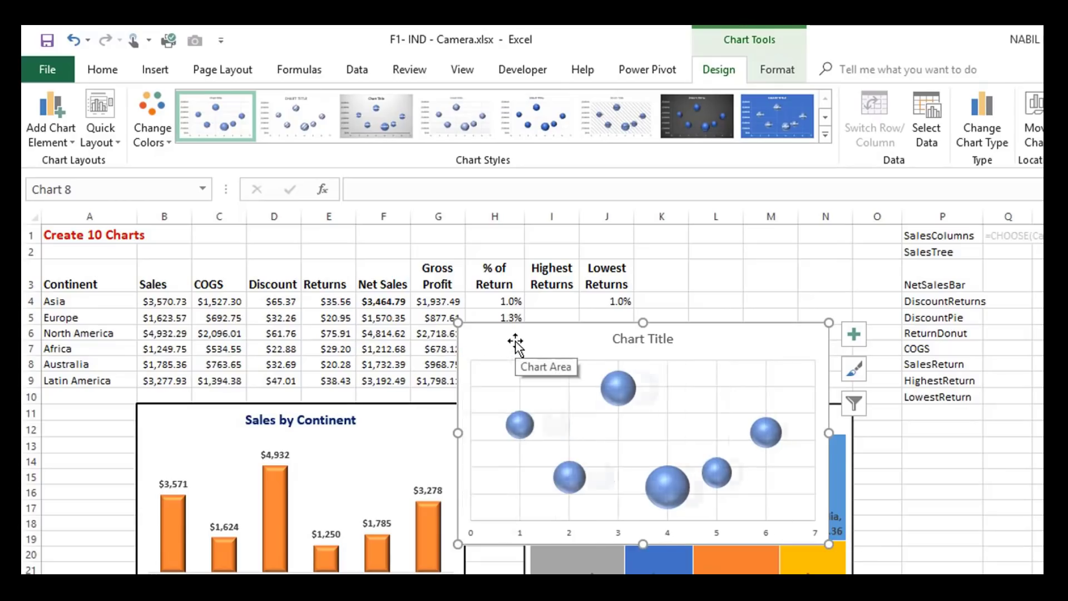
pyautogui.click(670, 395)
pyautogui.press('Delete')
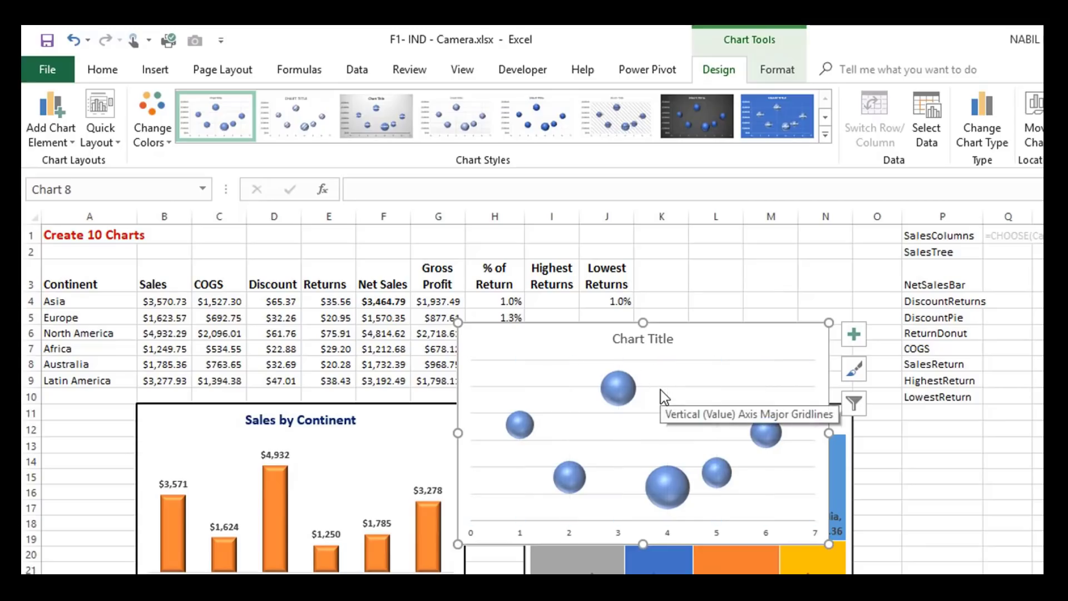
pyautogui.click(657, 388)
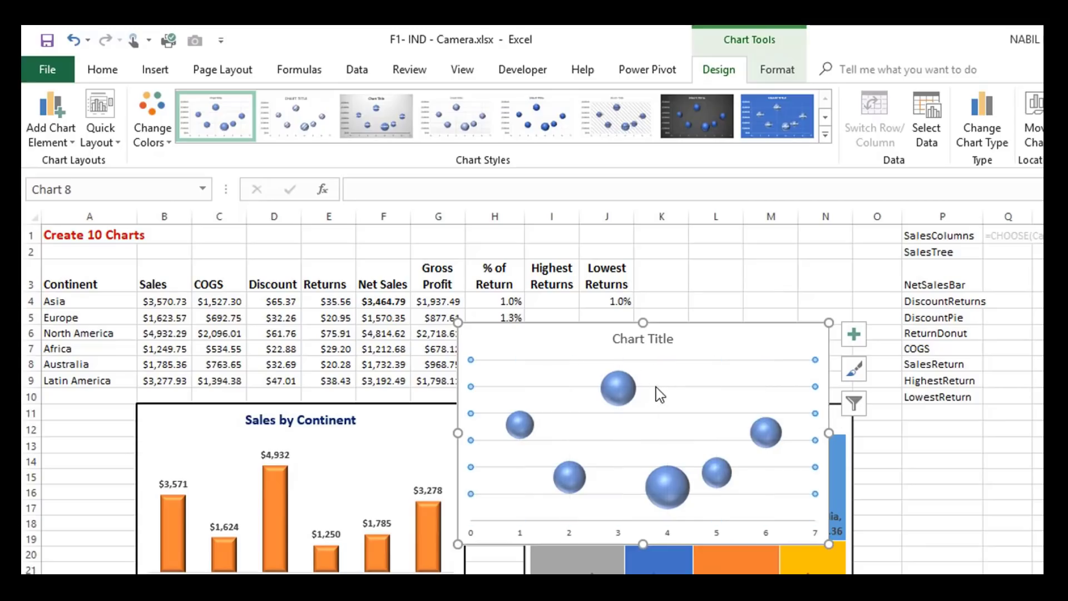
pyautogui.press('Delete')
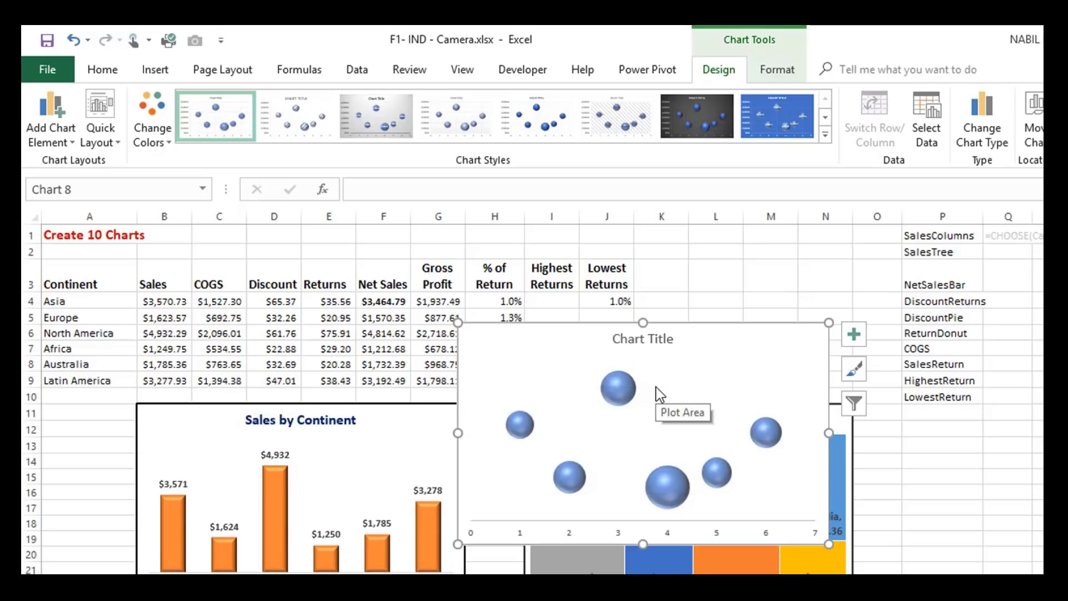
# Step: Make the bubble chart's horizontal axis labels bold at font size 10
pyautogui.click(624, 536)
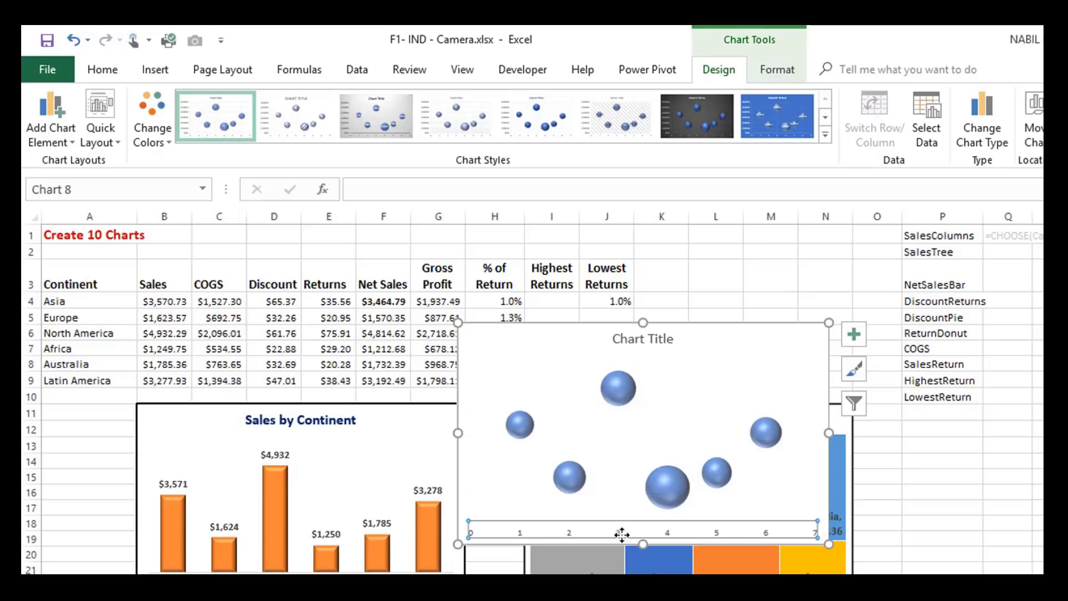
pyautogui.click(106, 72)
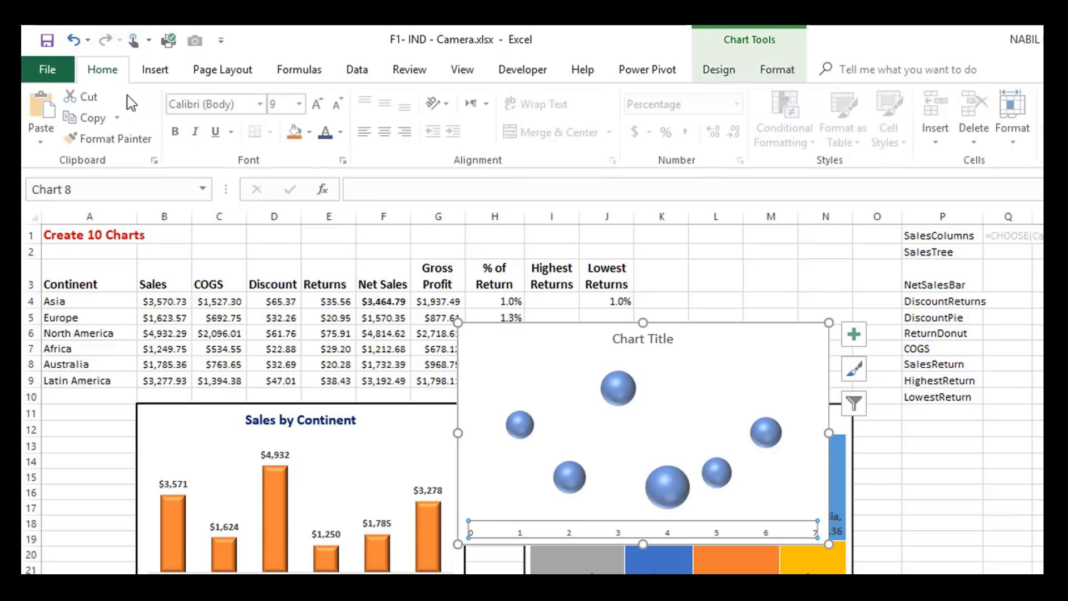
pyautogui.click(173, 131)
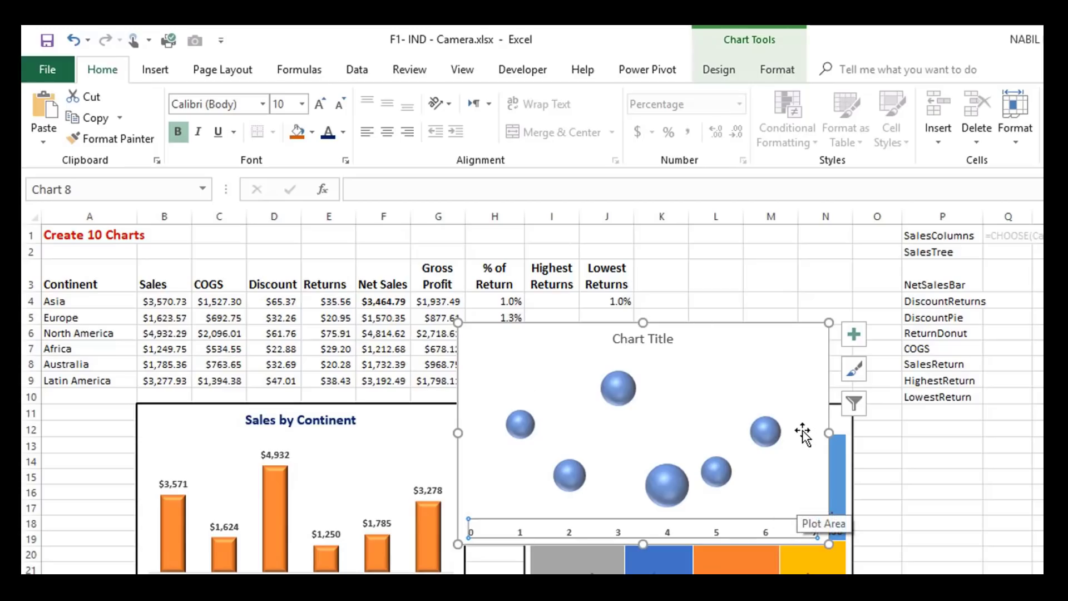
# Step: Add a new series named Highest to the bubble chart's data source
pyautogui.click(828, 355)
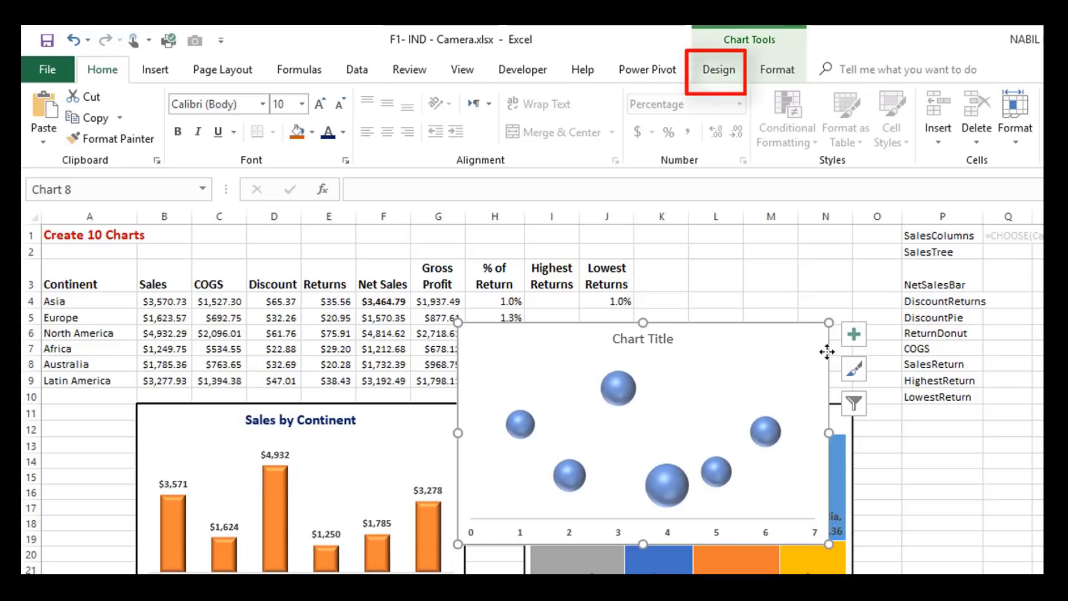
pyautogui.click(717, 74)
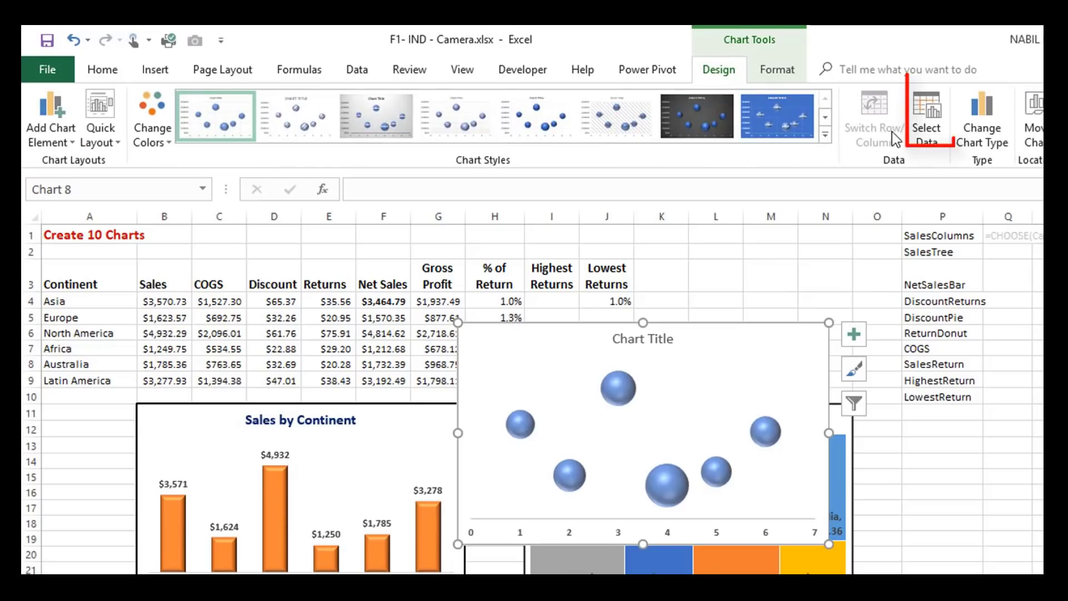
pyautogui.click(927, 119)
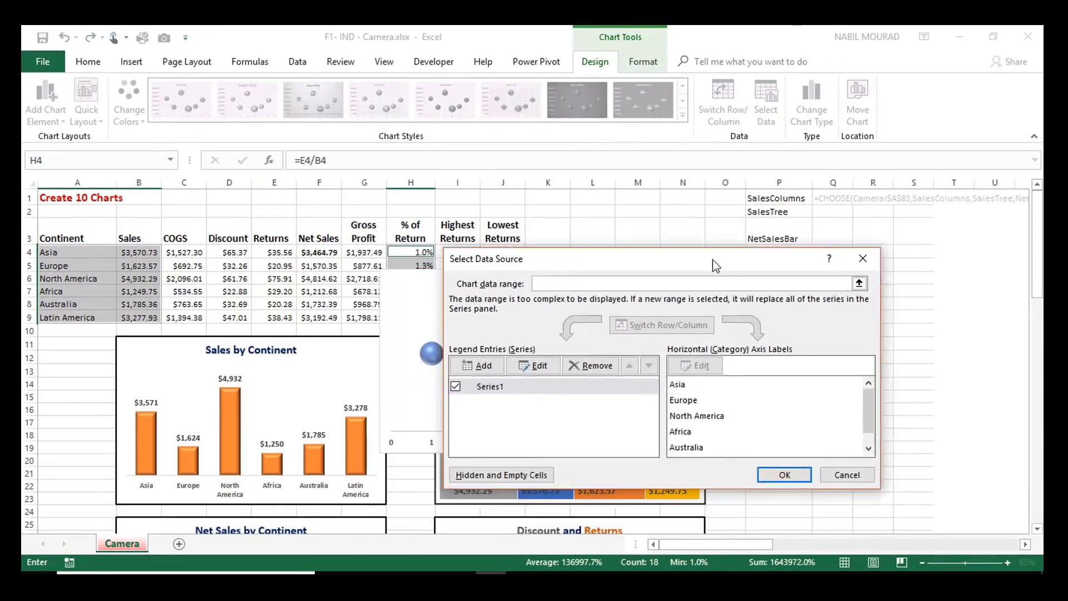
pyautogui.moveTo(713, 259); pyautogui.dragTo(807, 251)
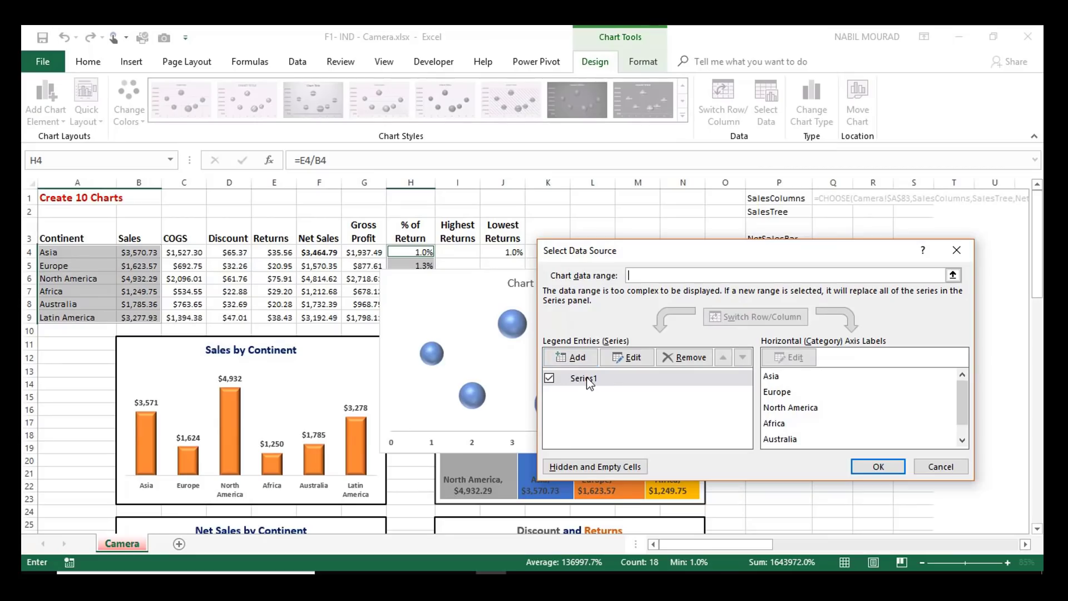
pyautogui.click(579, 357)
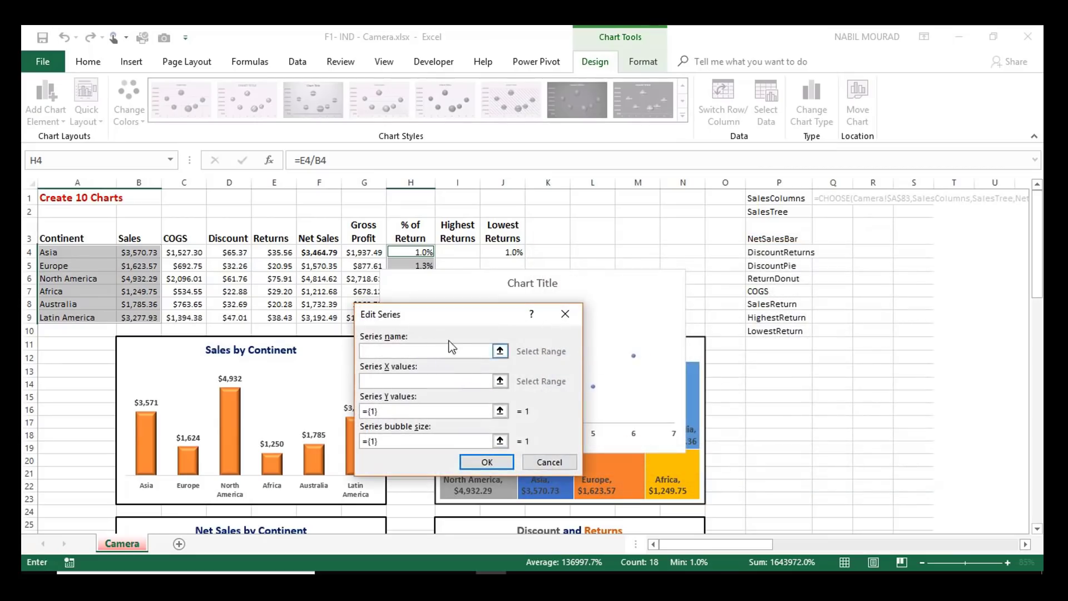
pyautogui.moveTo(447, 316); pyautogui.dragTo(623, 288)
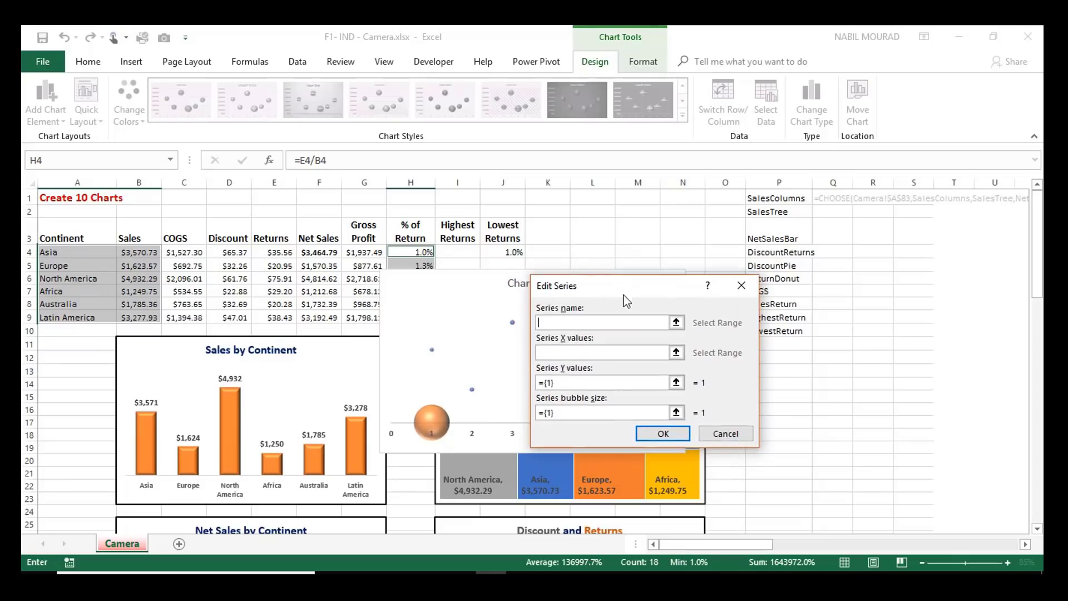
pyautogui.click(564, 323)
# Step: Define the Highest series with X values A4:A9, Y values B4:B9 and bubble sizes I4:I9, and apply the data source
pyautogui.click(579, 353)
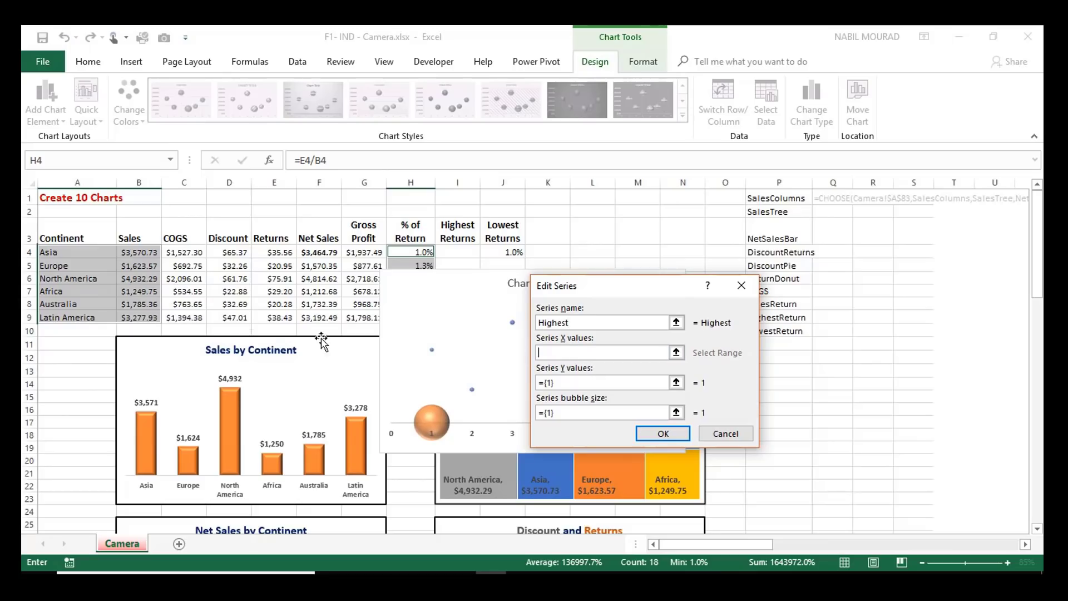
pyautogui.moveTo(70, 252); pyautogui.dragTo(69, 319)
pyautogui.press('Tab')
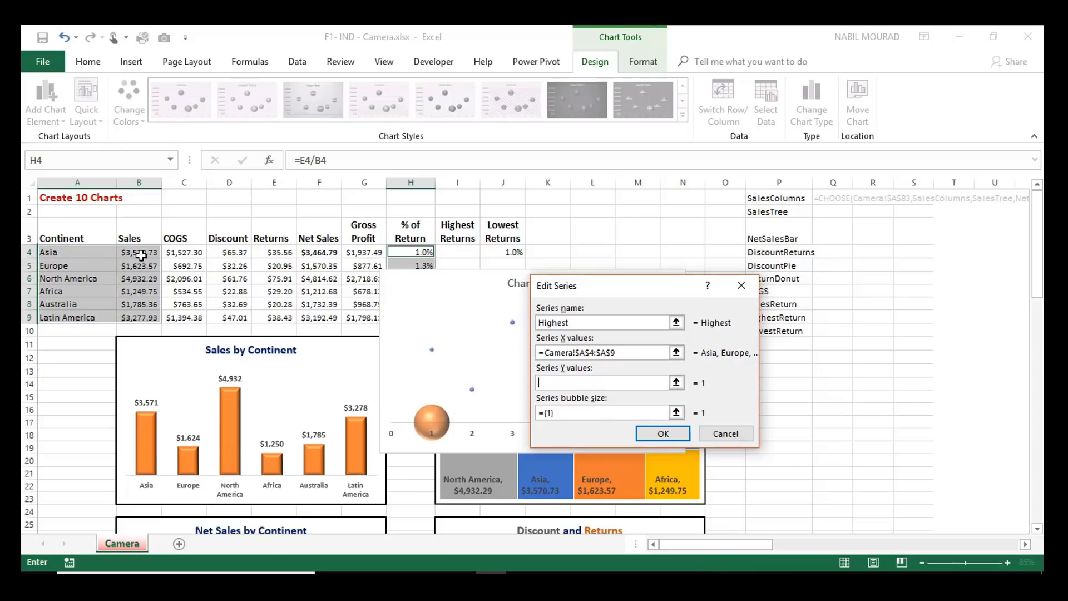
pyautogui.moveTo(140, 255); pyautogui.dragTo(139, 317)
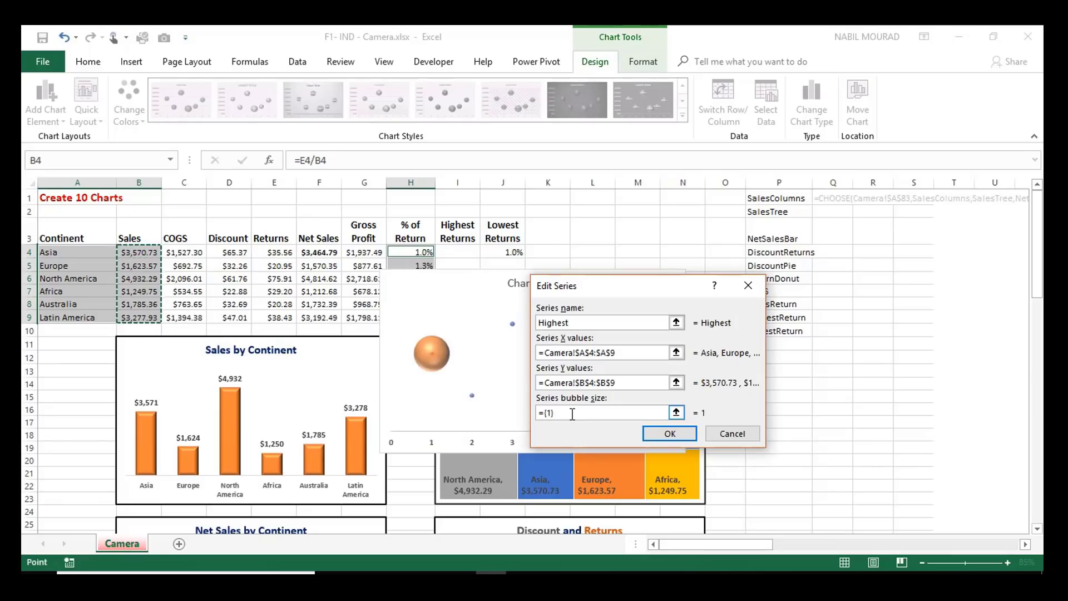
pyautogui.press('Tab')
pyautogui.press('BackSpace')
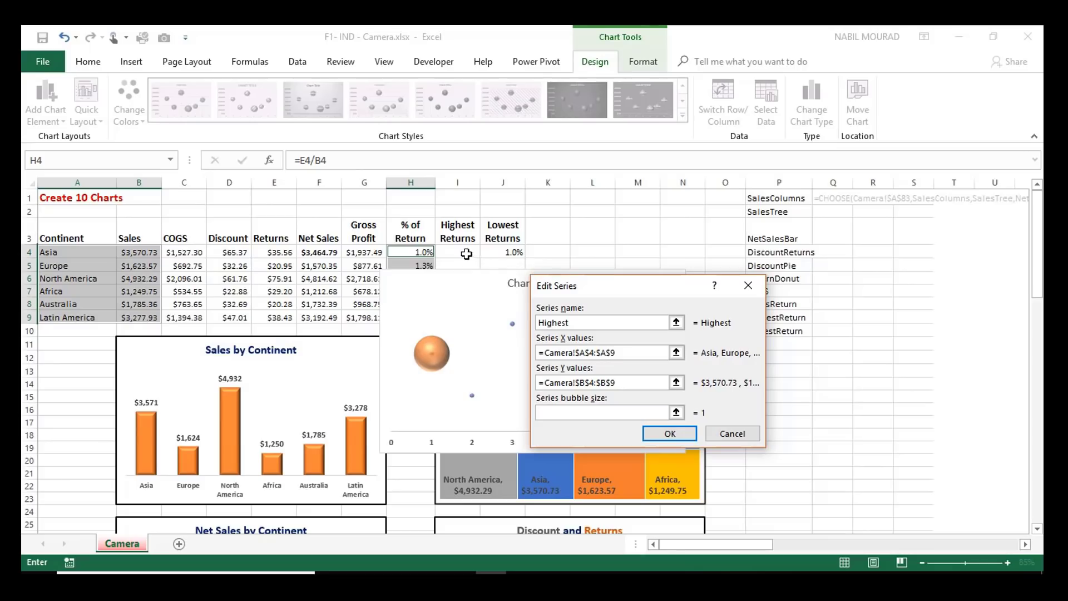
pyautogui.moveTo(459, 247); pyautogui.dragTo(461, 325)
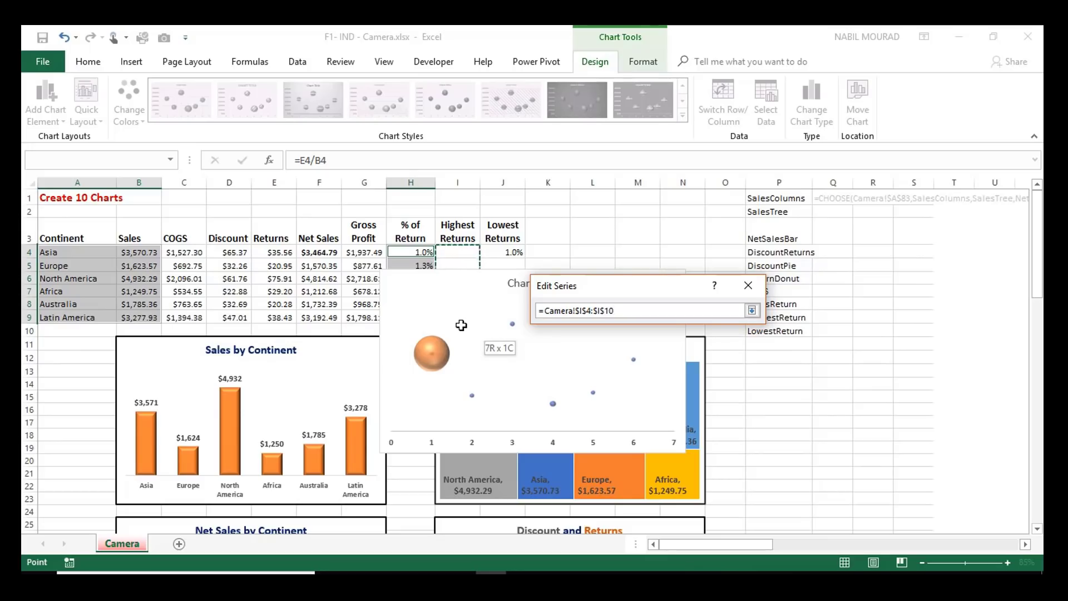
pyautogui.moveTo(461, 325); pyautogui.dragTo(461, 320)
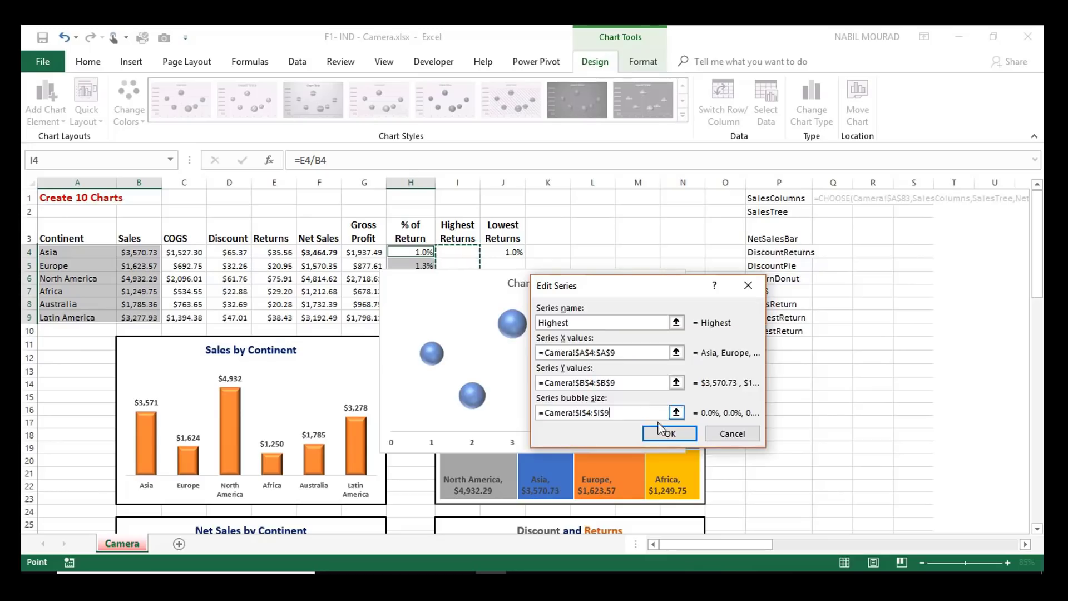
pyautogui.click(670, 438)
pyautogui.click(878, 467)
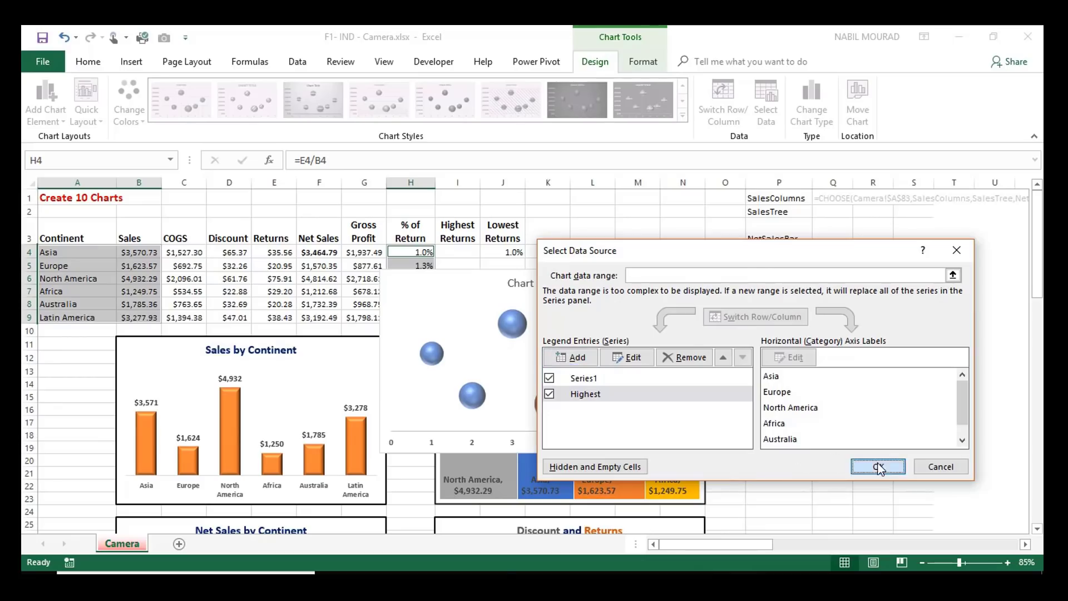
# Step: Move the bubble chart further right and add data labels above the bubbles of the % of Return series
pyautogui.moveTo(601, 286); pyautogui.dragTo(763, 315)
pyautogui.moveTo(704, 429)
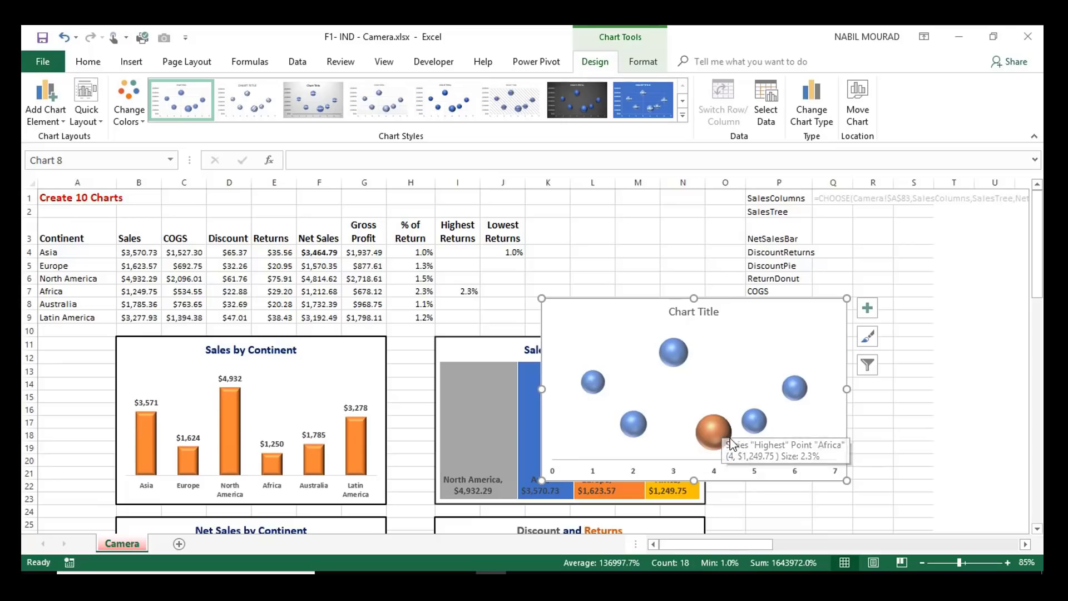
pyautogui.click(723, 425)
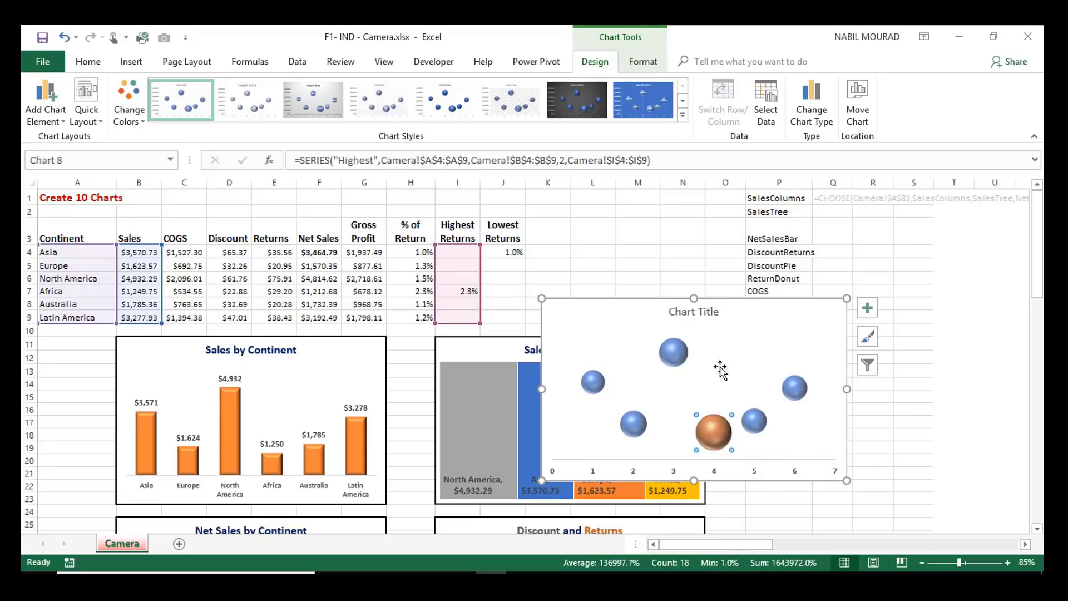
pyautogui.click(680, 356)
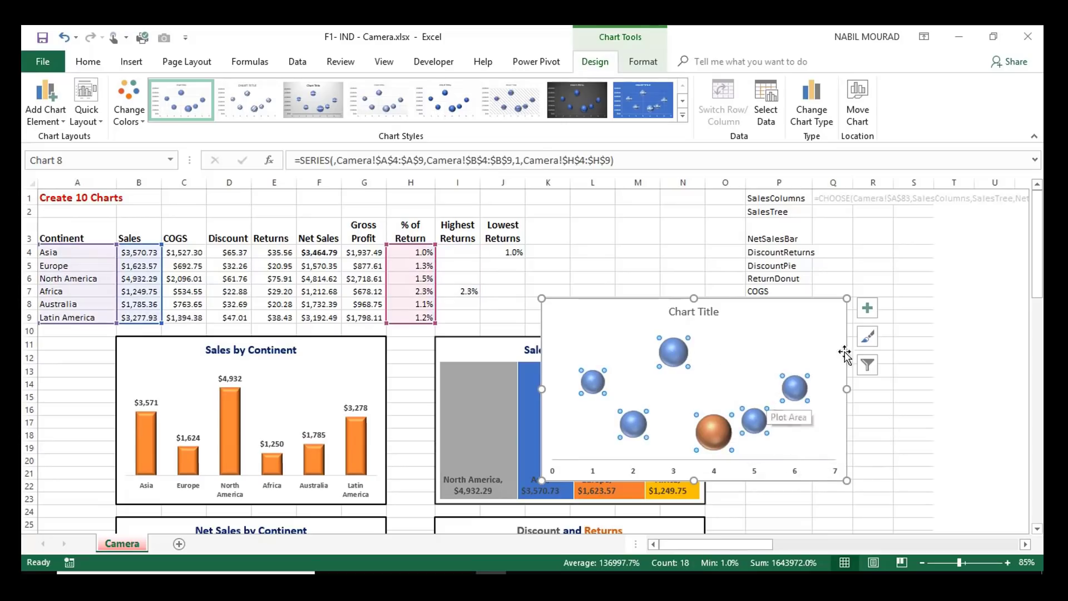
pyautogui.click(871, 316)
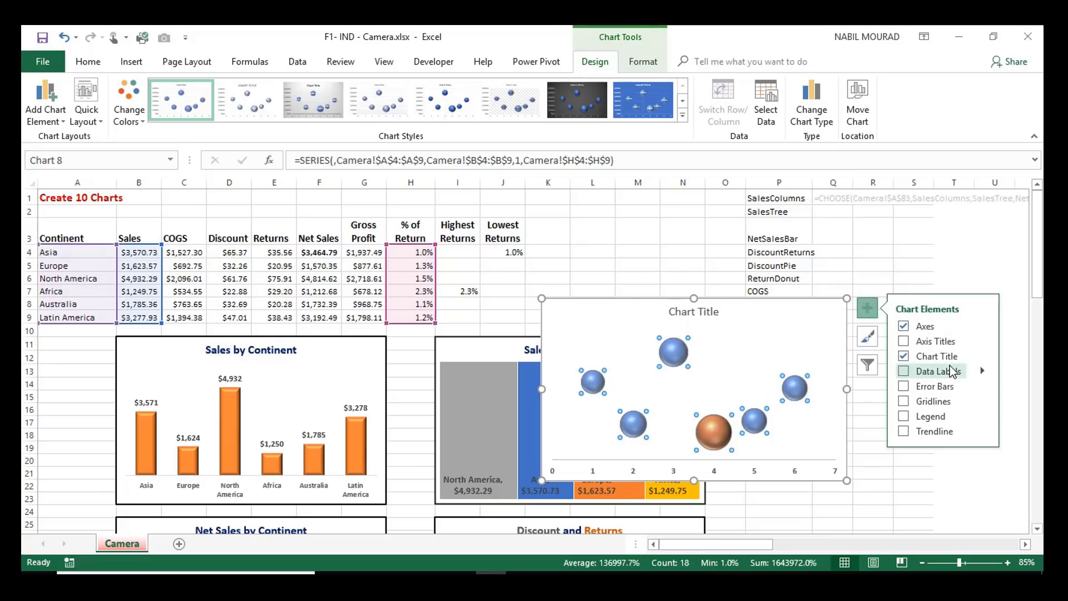
pyautogui.moveTo(984, 371)
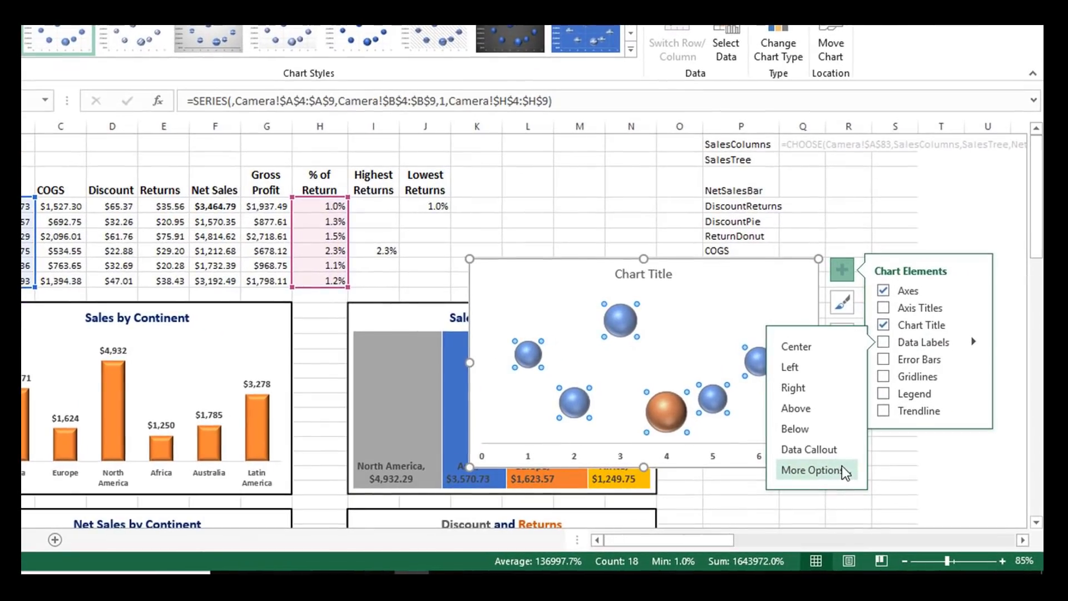
pyautogui.click(804, 410)
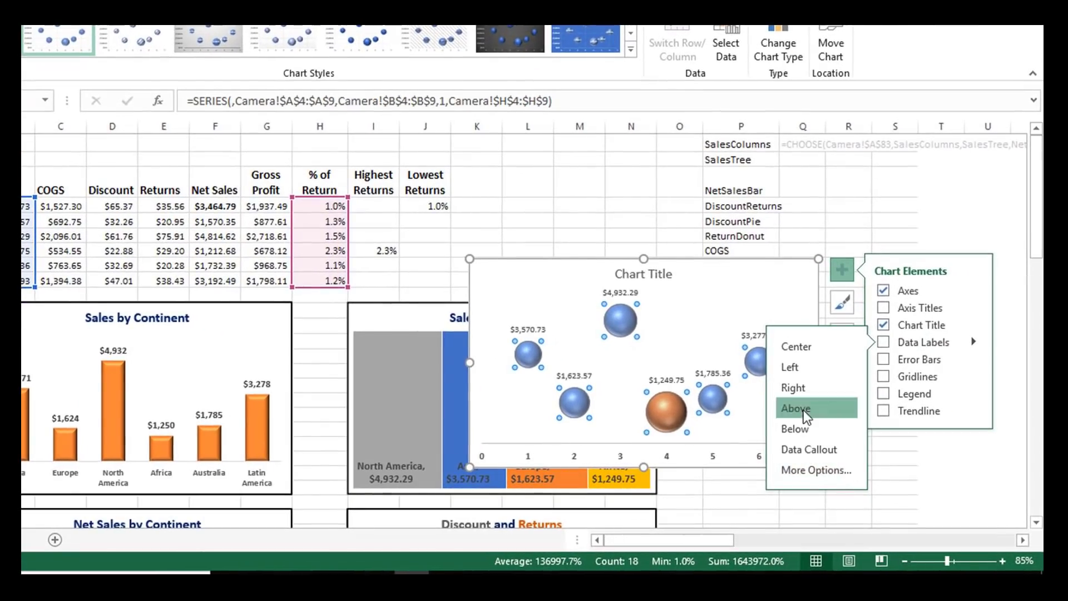
# Step: Make the data labels show the continent names from A4:A9 instead of the Y values
pyautogui.click(804, 472)
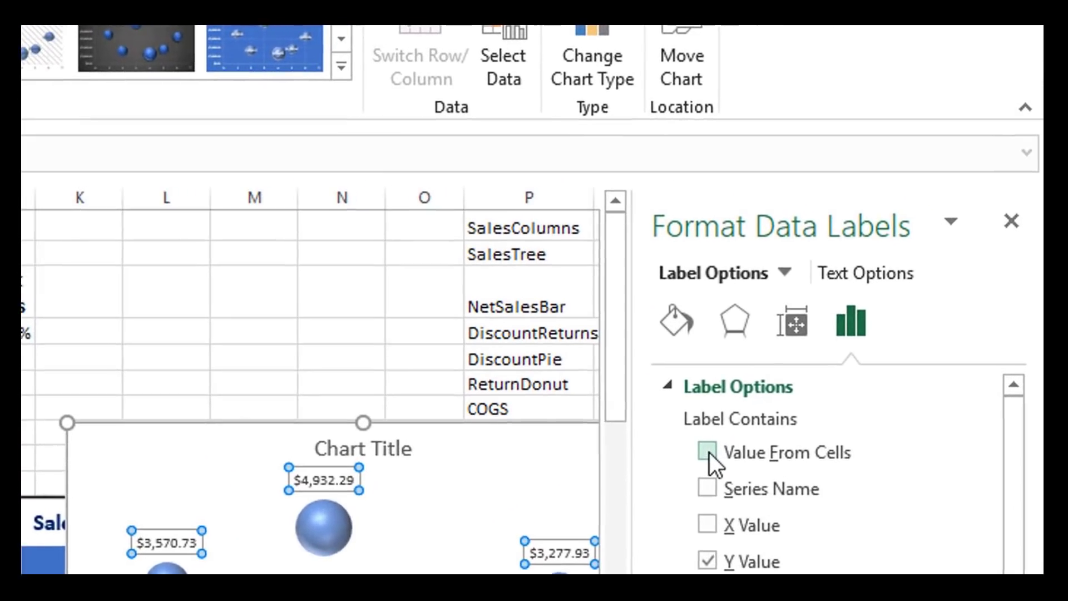
pyautogui.click(708, 451)
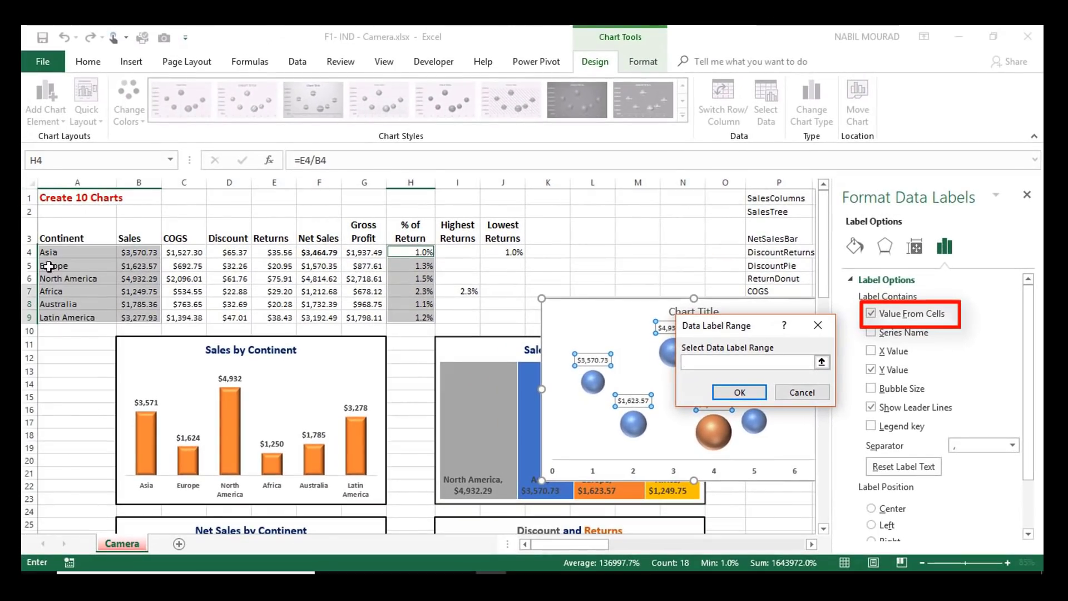
pyautogui.moveTo(59, 253); pyautogui.dragTo(69, 317)
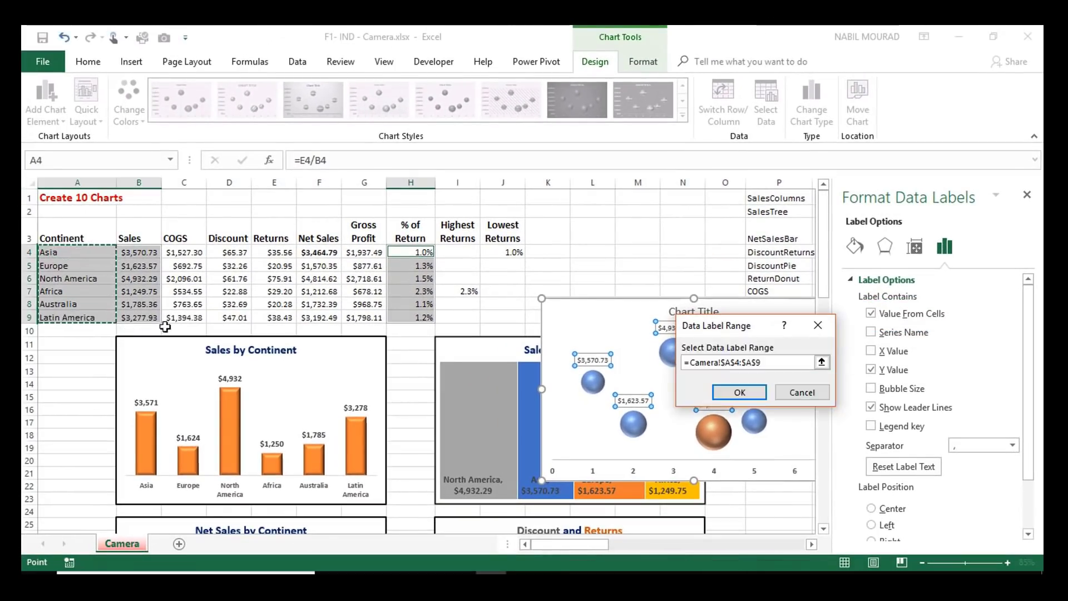
pyautogui.click(736, 393)
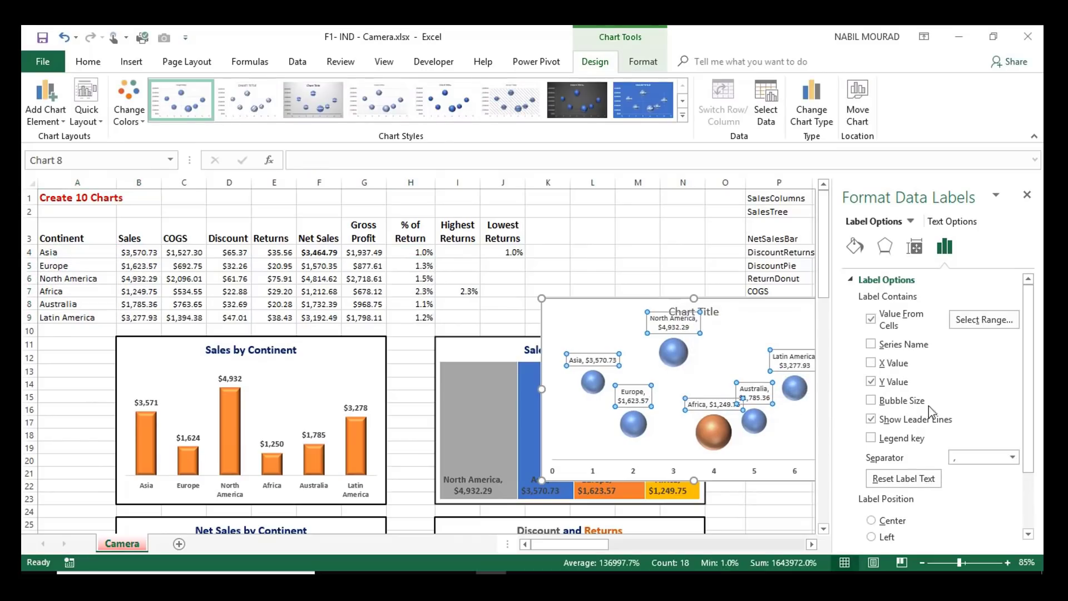
pyautogui.click(871, 382)
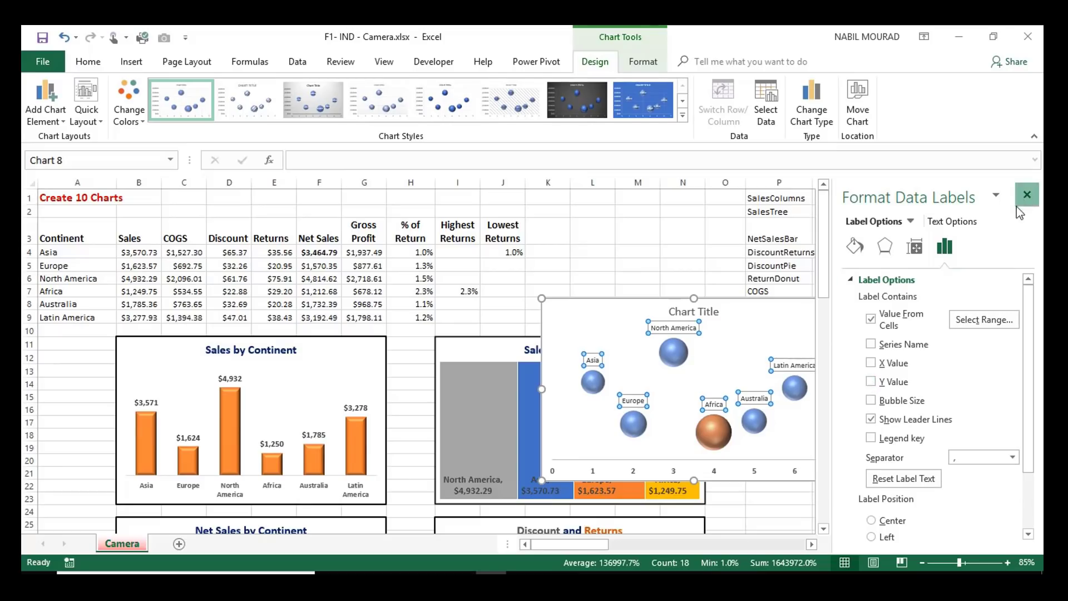
pyautogui.click(1026, 196)
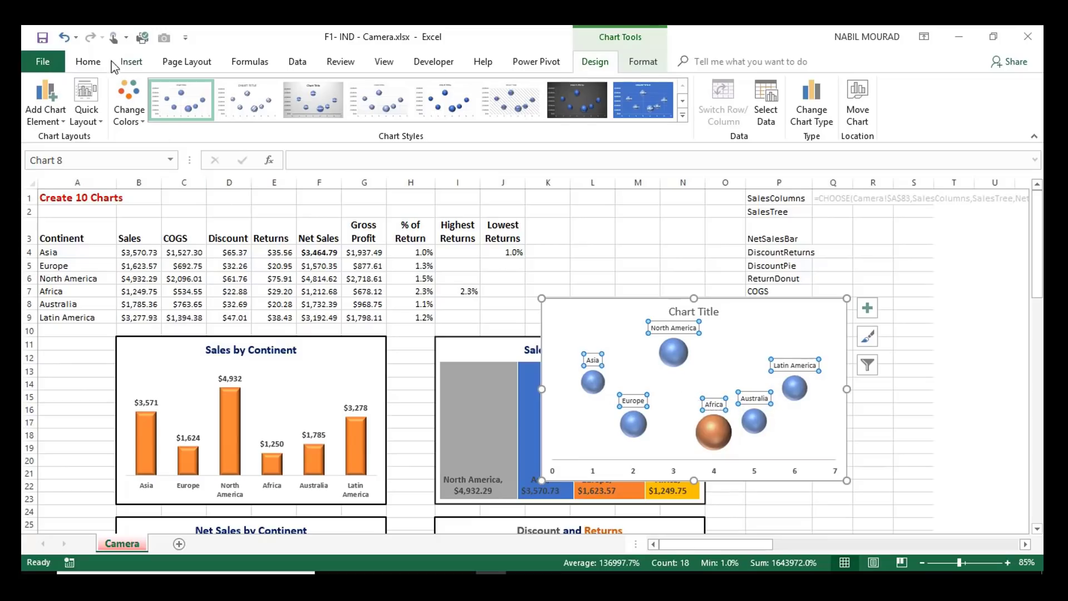
# Step: Make the continent data labels on the bubbles bold and dark blue
pyautogui.click(87, 63)
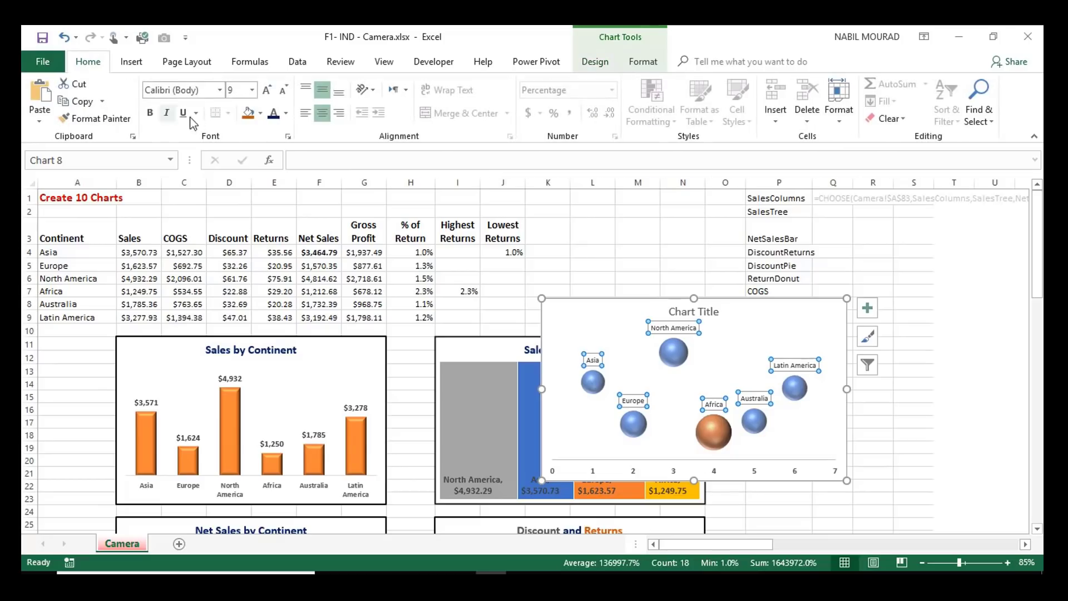
pyautogui.click(151, 113)
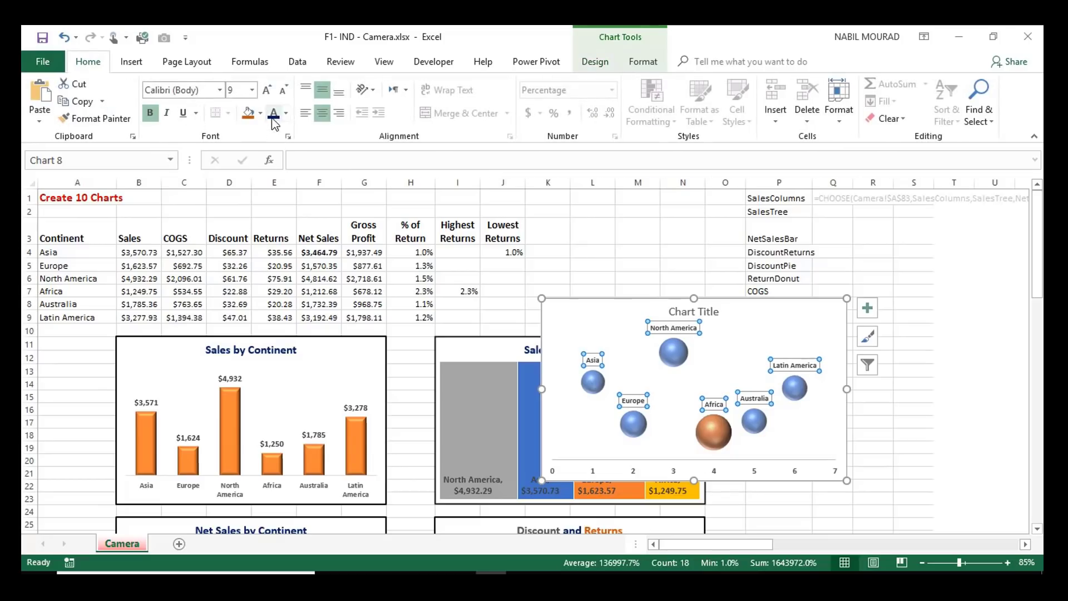
# Step: Change the bubble chart's title to Highest % Return and make it bold and dark blue
pyautogui.click(706, 316)
pyautogui.moveTo(674, 353)
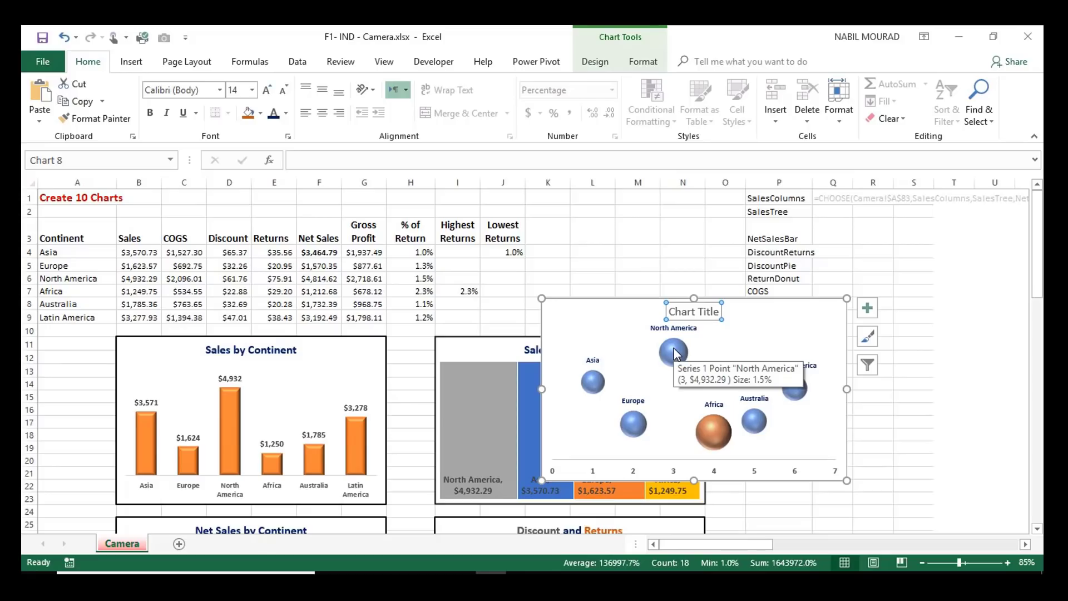
pyautogui.write('H')
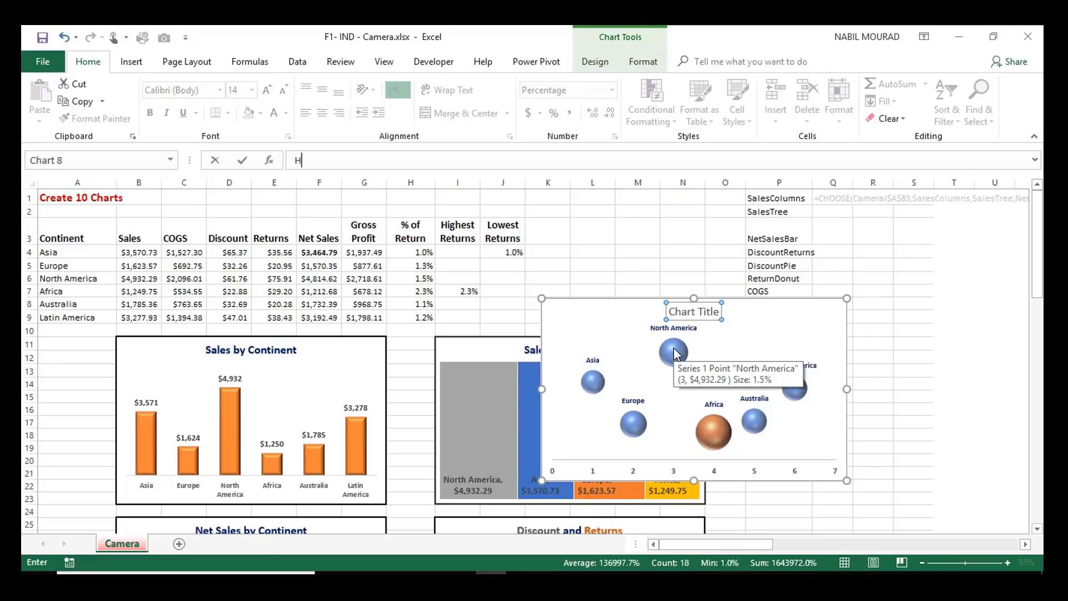
pyautogui.write('ighest % Return')
pyautogui.press('Return')
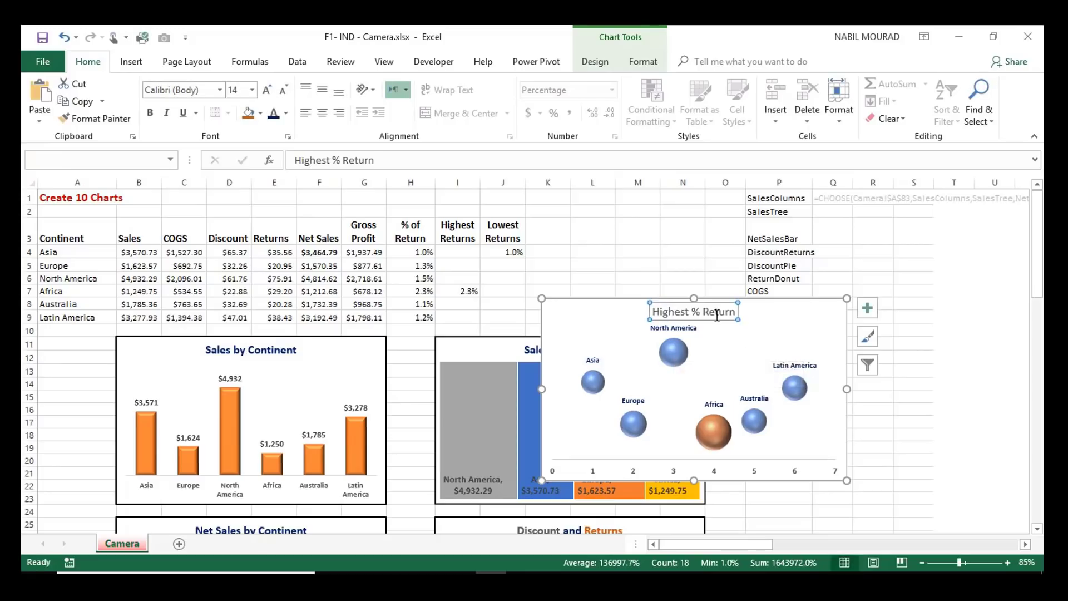
pyautogui.click(150, 113)
pyautogui.click(274, 114)
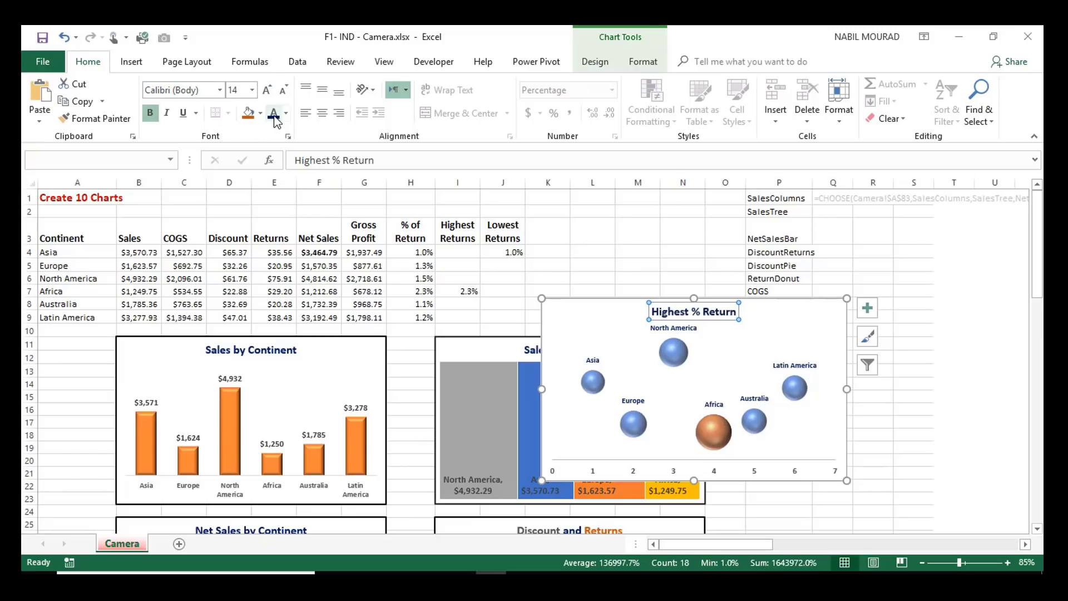
# Step: Give the bubble chart's chart area a black outline 1½ pt thick
pyautogui.click(803, 303)
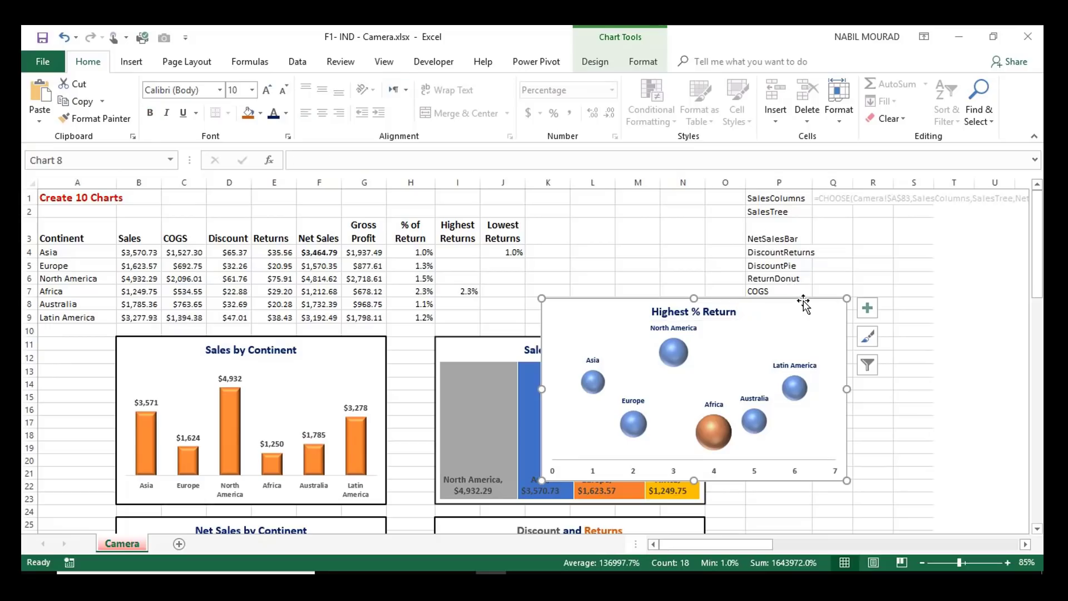
pyautogui.click(644, 63)
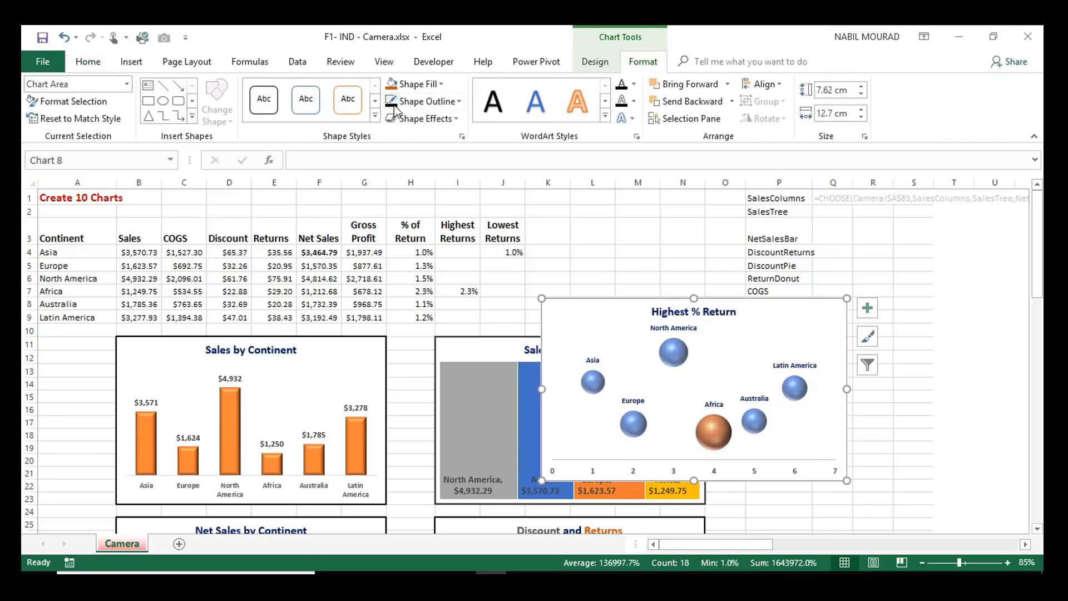
pyautogui.click(426, 101)
pyautogui.moveTo(425, 292)
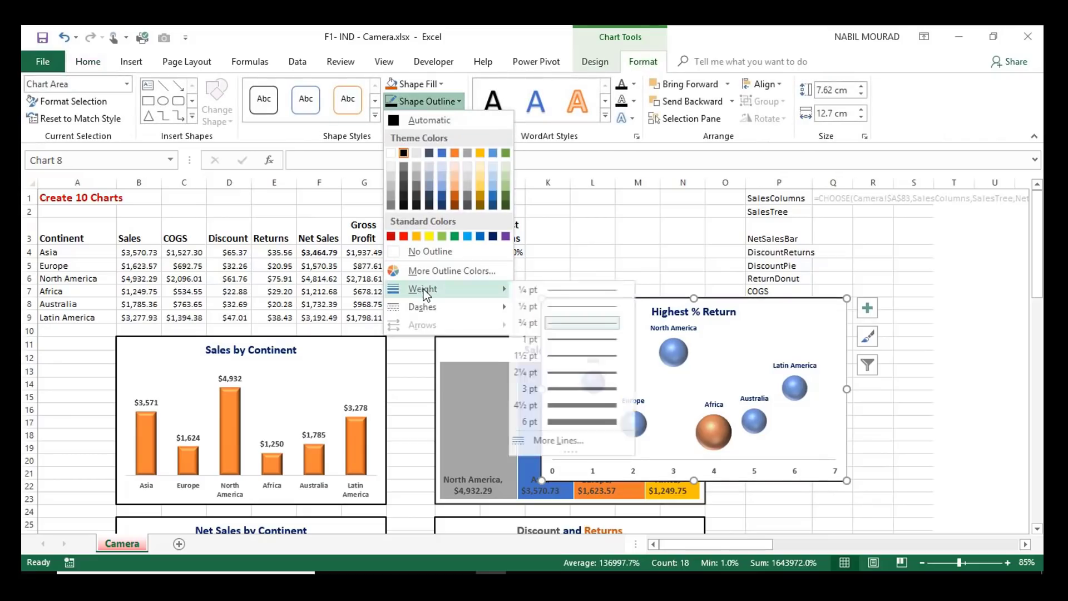
pyautogui.click(565, 355)
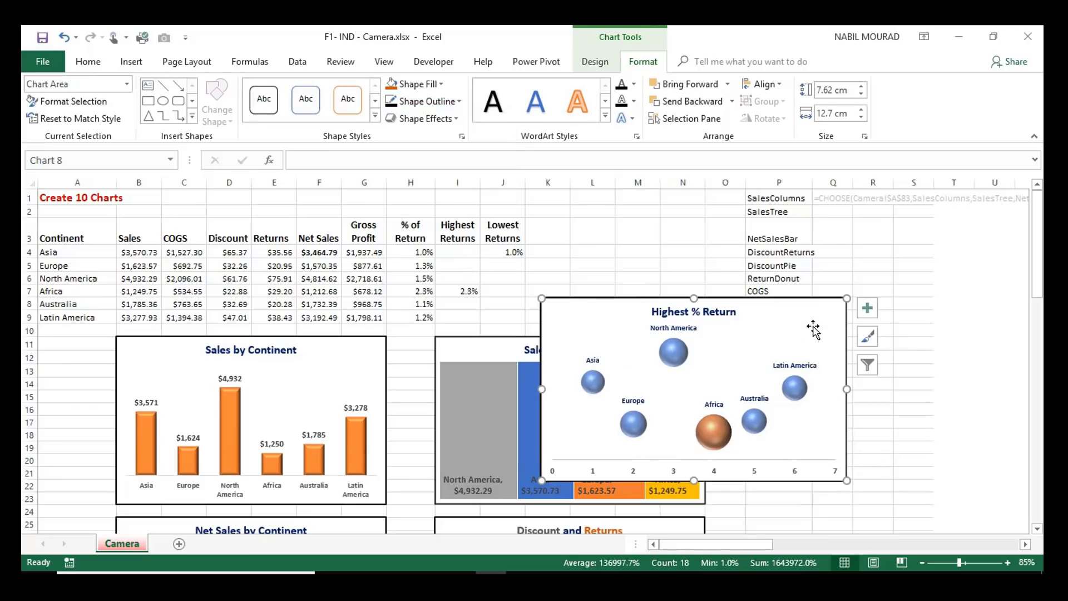
# Step: Cut the Highest % Return chart and paste it at cell B68, in the shaded block below the COGS chart
pyautogui.press('Delete')
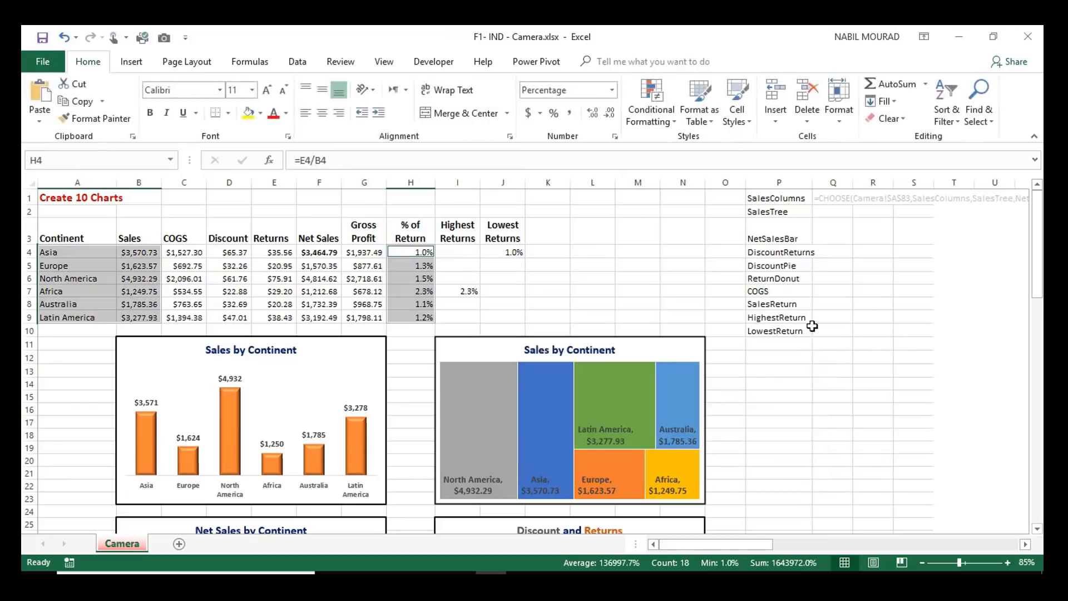
pyautogui.scroll(-20, 449, 376)
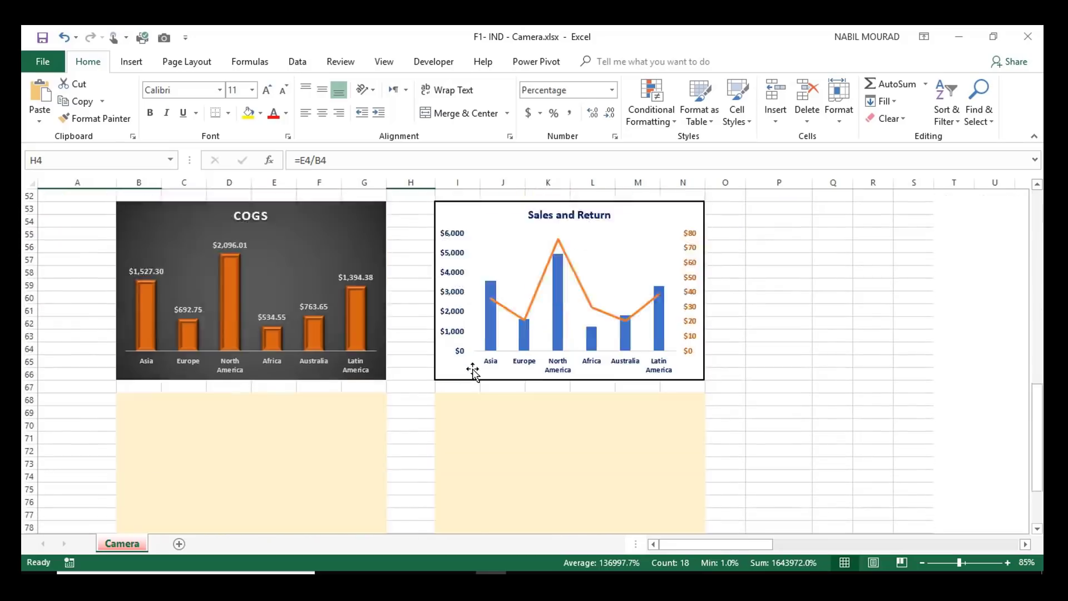
pyautogui.click(128, 247)
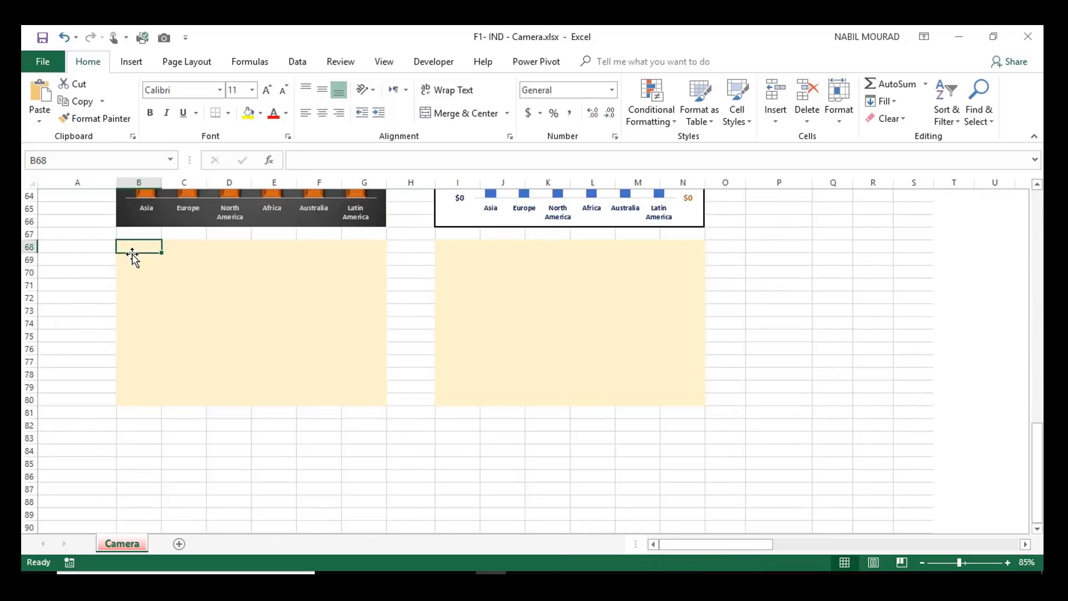
pyautogui.hotkey('ctrl', 'v')
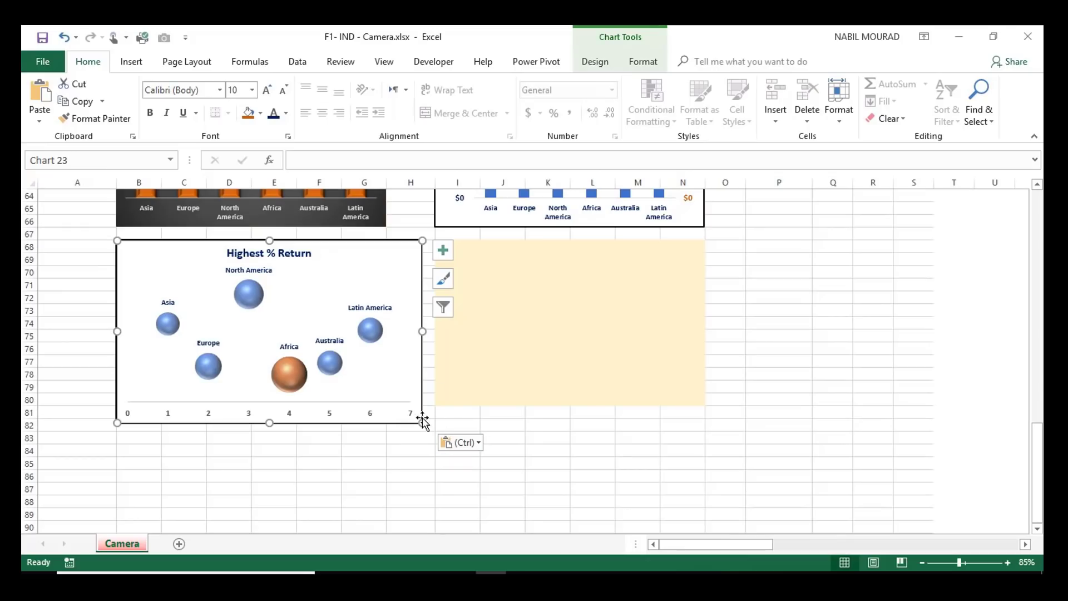
# Step: Resize the Highest % Return chart to fill its shaded block exactly, cells B68 to G80
pyautogui.keyDown('alt'); pyautogui.moveTo(423, 424); pyautogui.dragTo(377, 386); pyautogui.keyUp('alt')
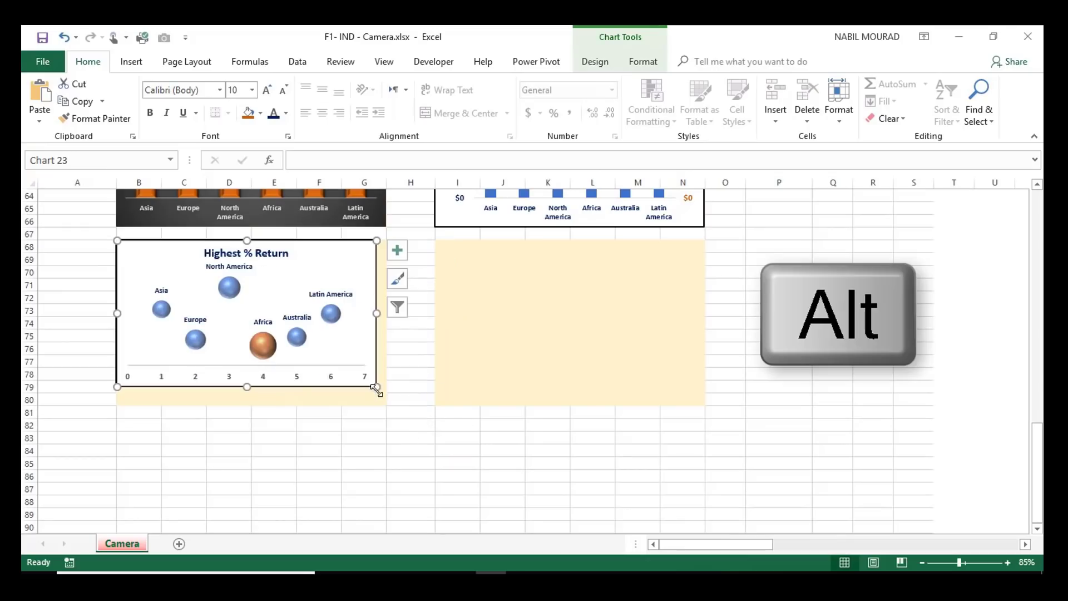
pyautogui.moveTo(167, 246)
pyautogui.keyDown('alt'); pyautogui.mouseDown()
pyautogui.moveTo(173, 253)
pyautogui.moveTo(165, 245)
pyautogui.mouseUp(); pyautogui.keyUp('alt')
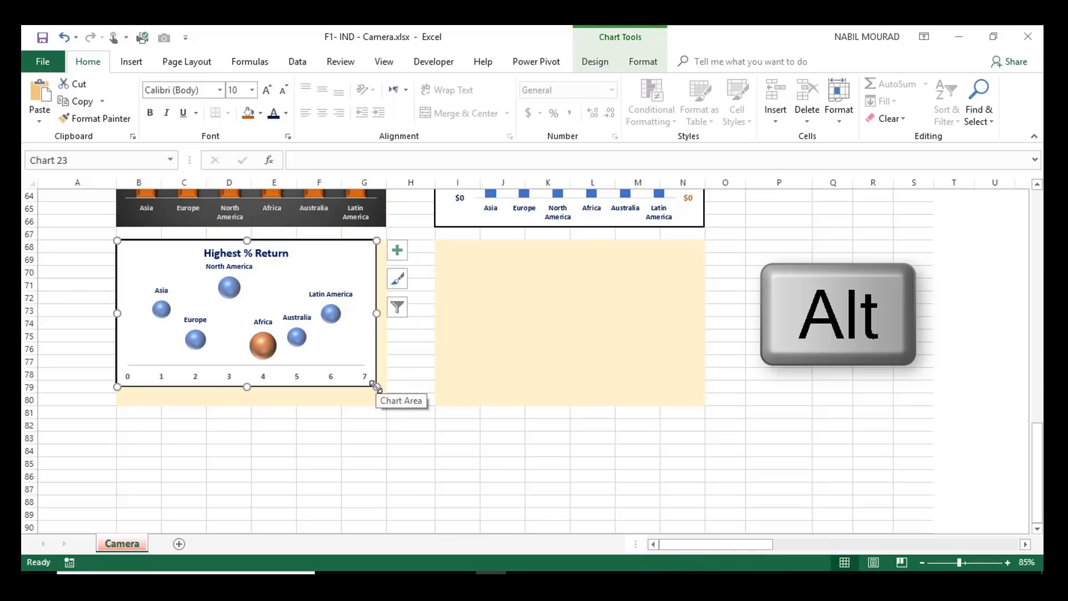
pyautogui.moveTo(375, 386); pyautogui.dragTo(386, 406)
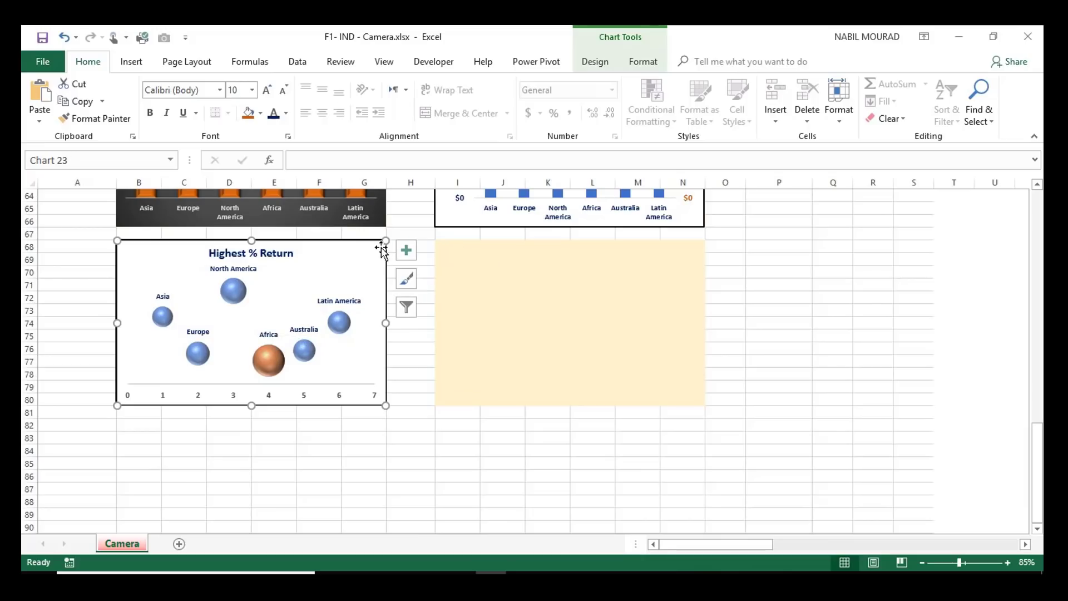
# Step: Paste a copy of the Highest % Return chart at cell I68 and change its title to Lowest % Return
pyautogui.click(461, 252)
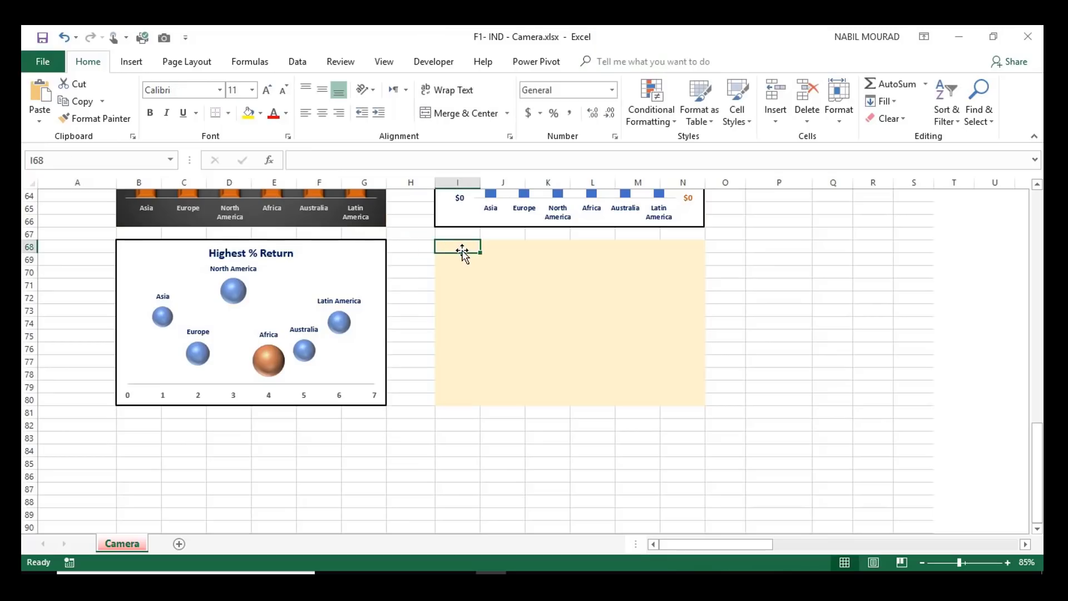
pyautogui.hotkey('ctrl', 'v')
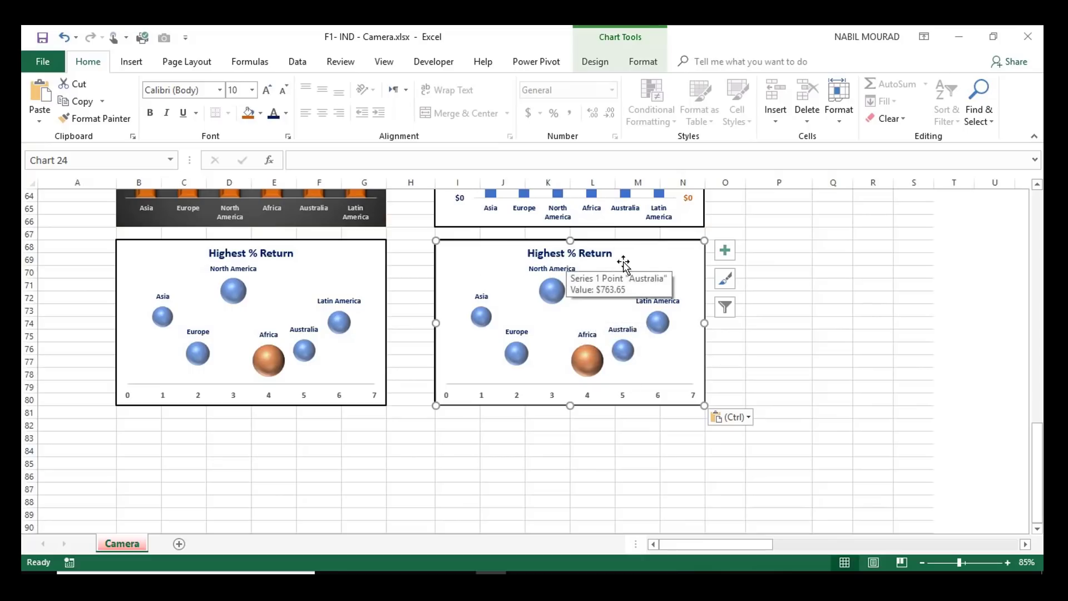
pyautogui.click(577, 252)
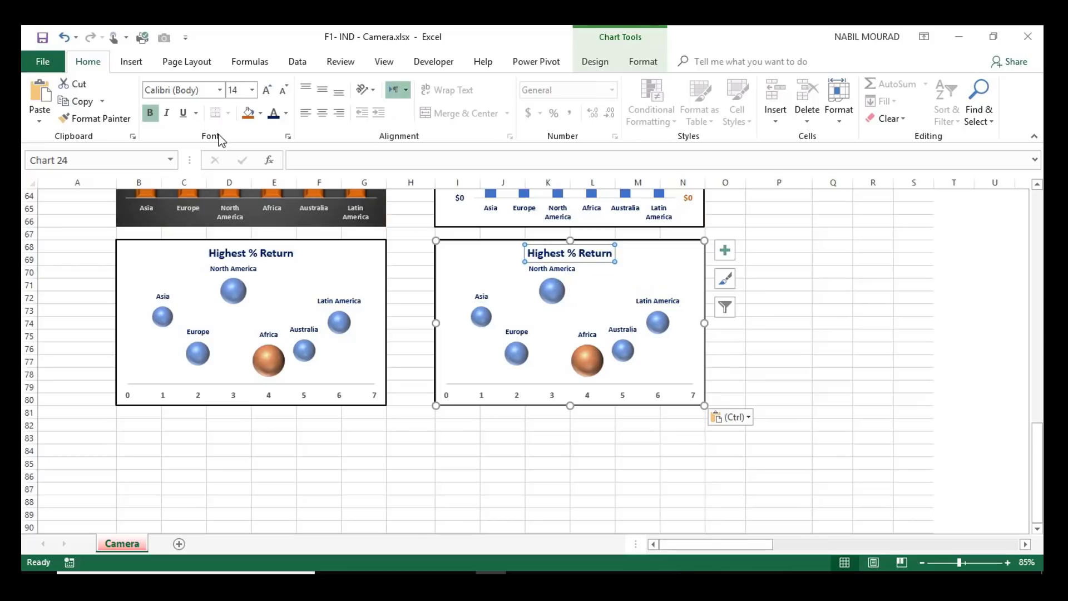
pyautogui.doubleClick(545, 252)
pyautogui.write('Lowes')
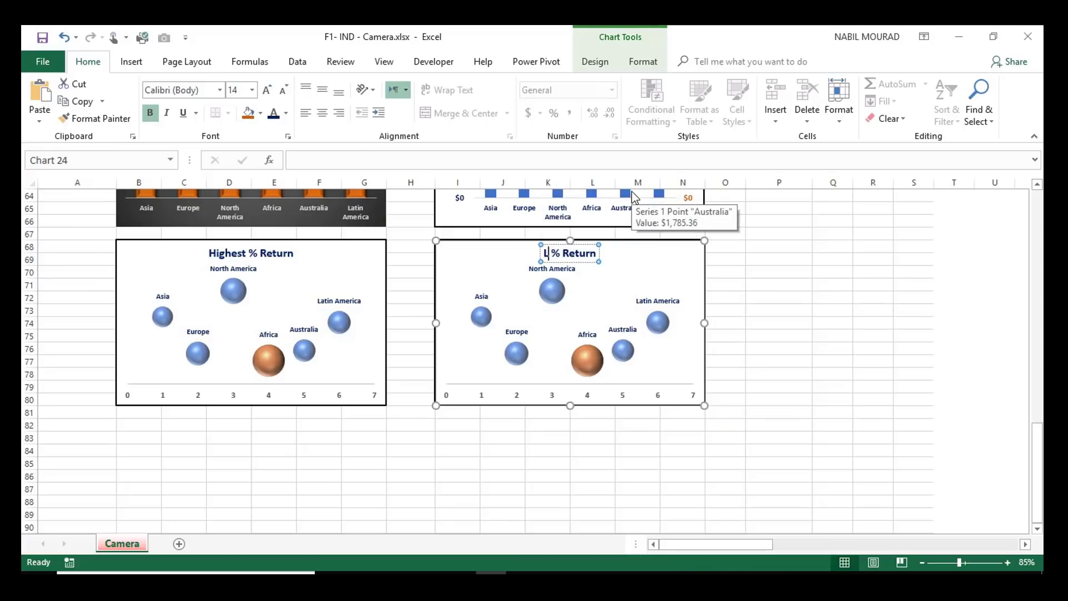
pyautogui.write('t')
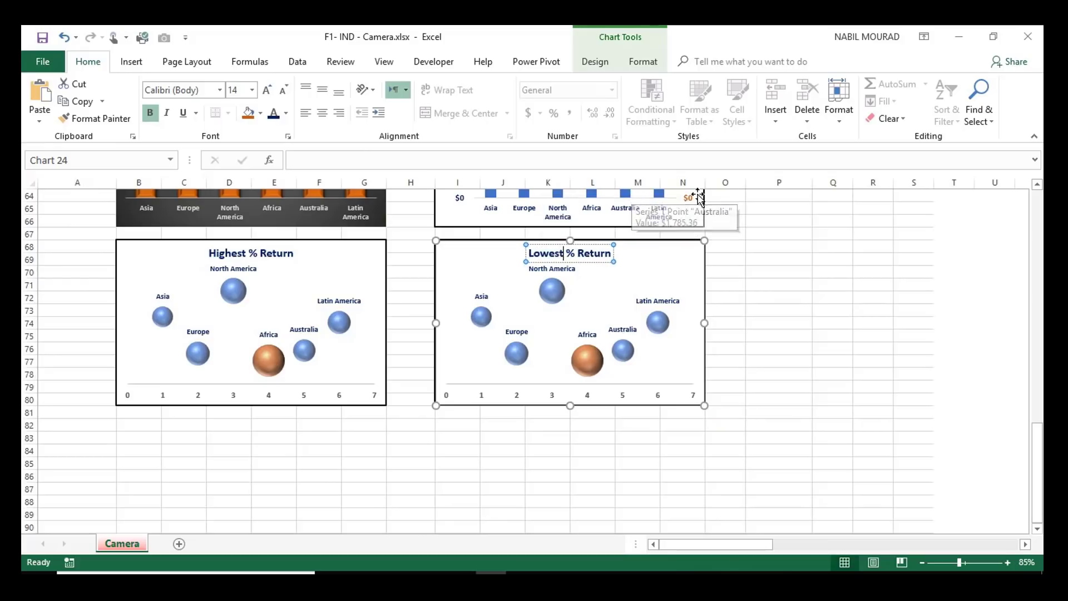
pyautogui.click(639, 271)
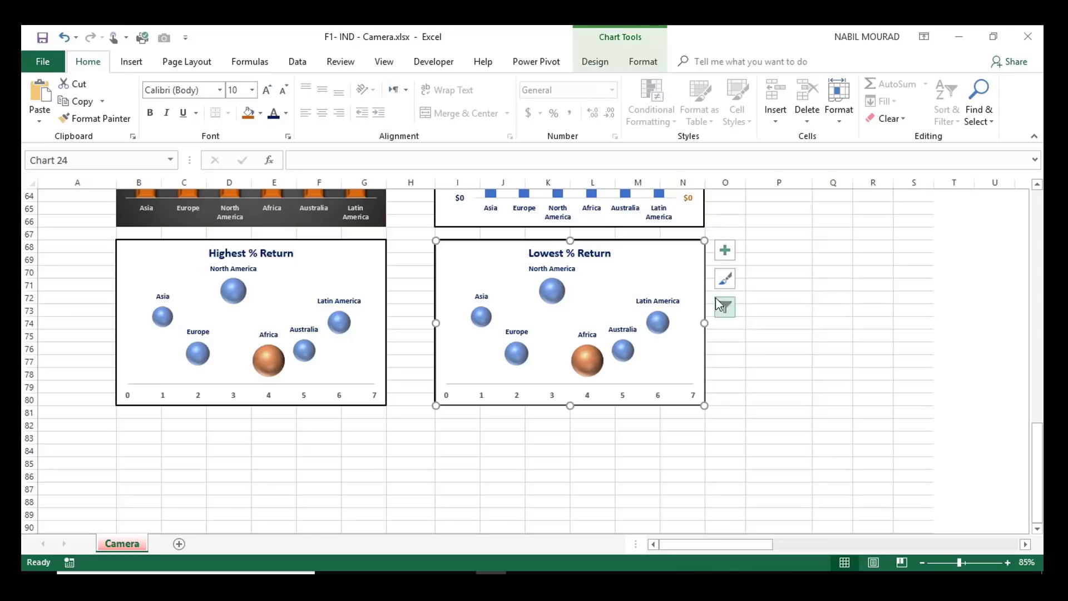
# Step: Remove the Highest series from the Lowest % Return chart's data source
pyautogui.click(598, 63)
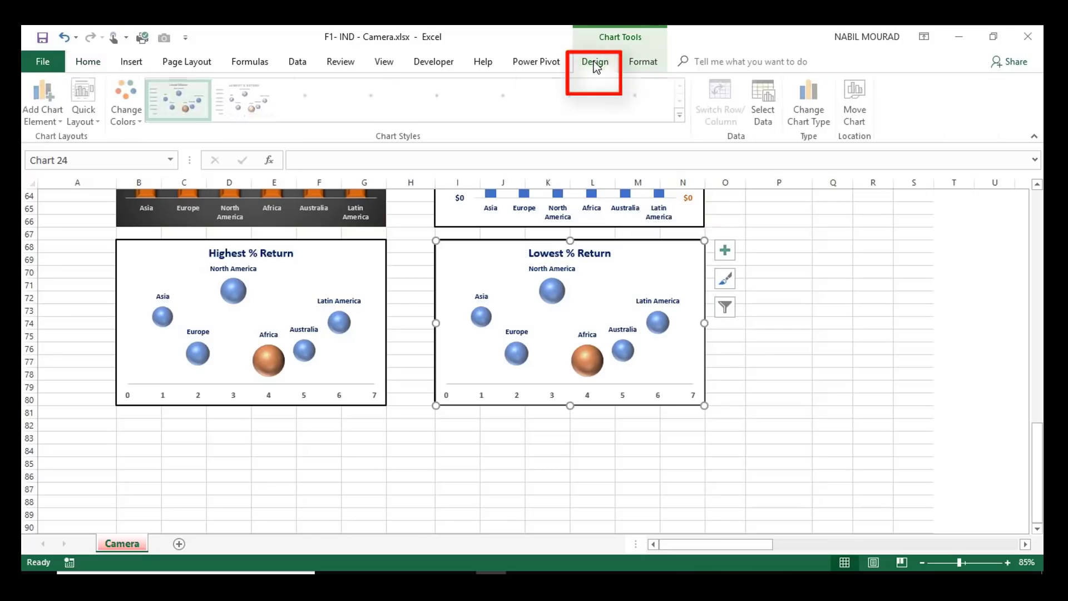
pyautogui.click(767, 101)
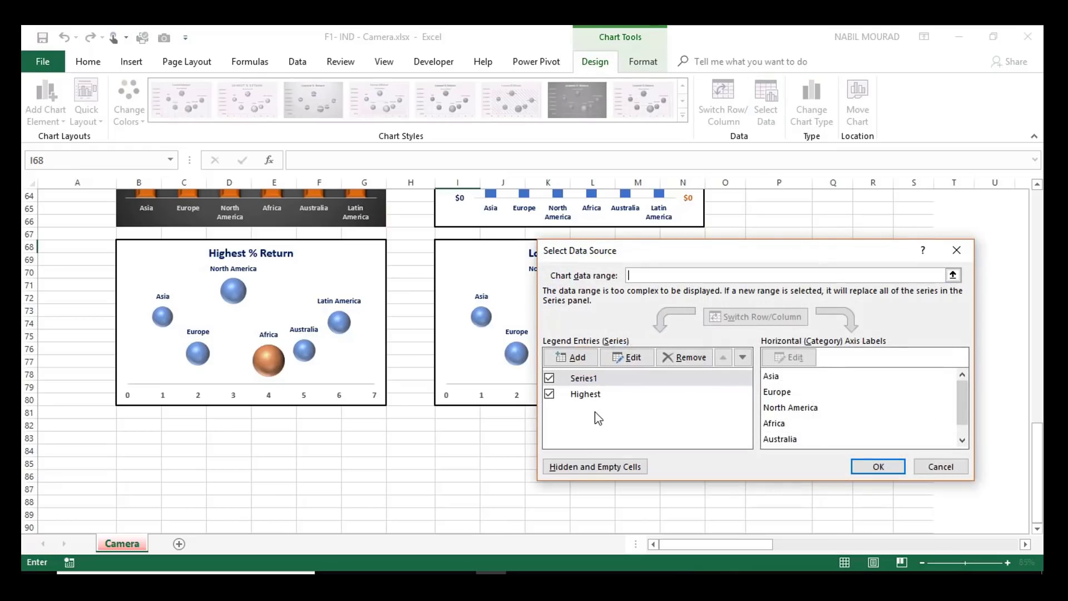
pyautogui.click(590, 395)
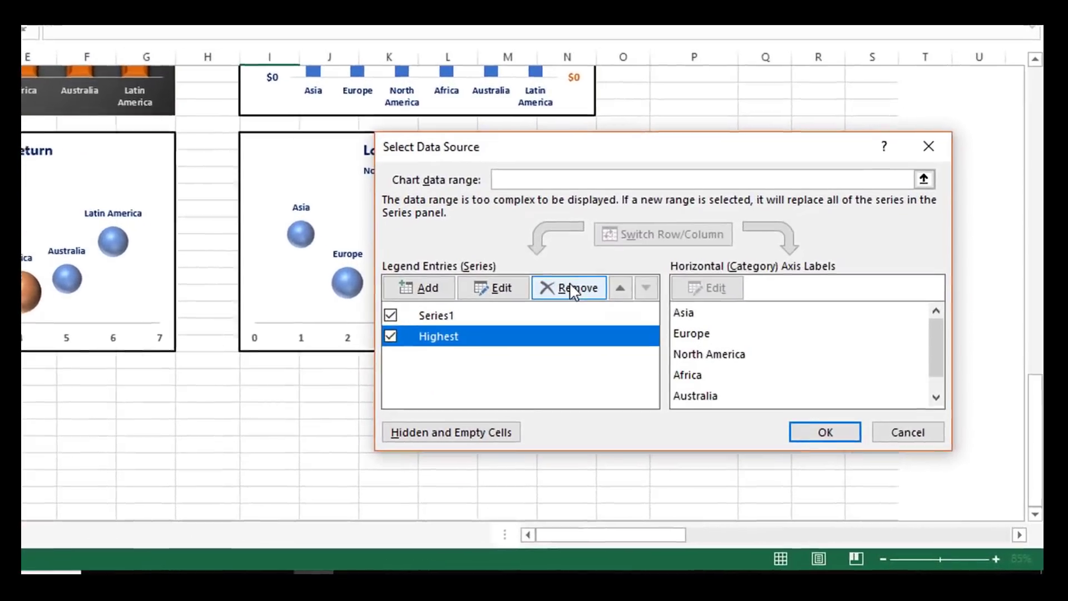
pyautogui.click(677, 352)
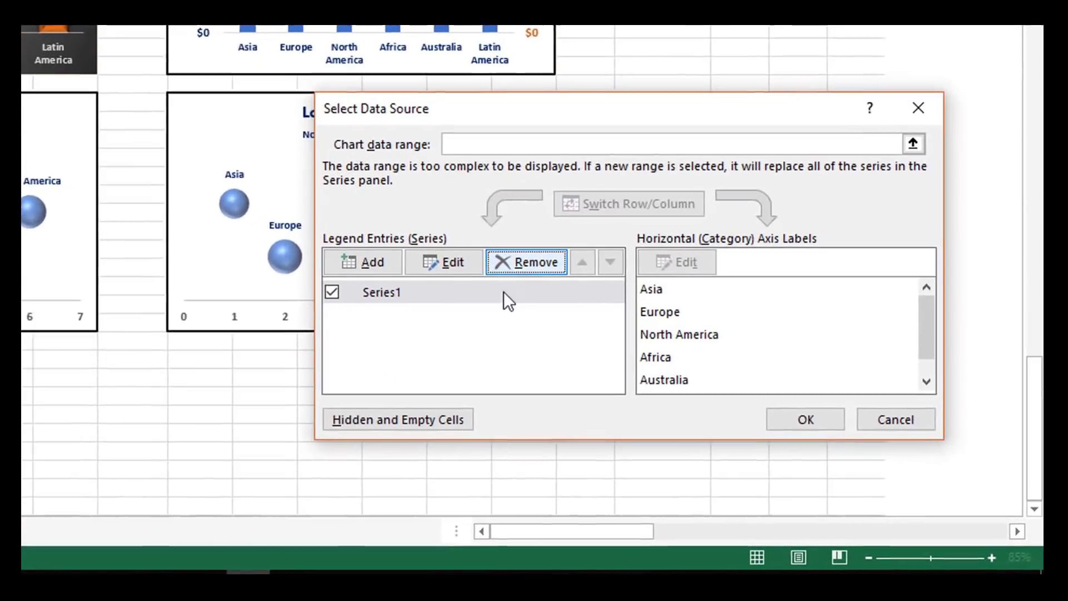
# Step: Add a series named Lowest to the chart, with the continents in A4:A9 as its X values
pyautogui.click(368, 253)
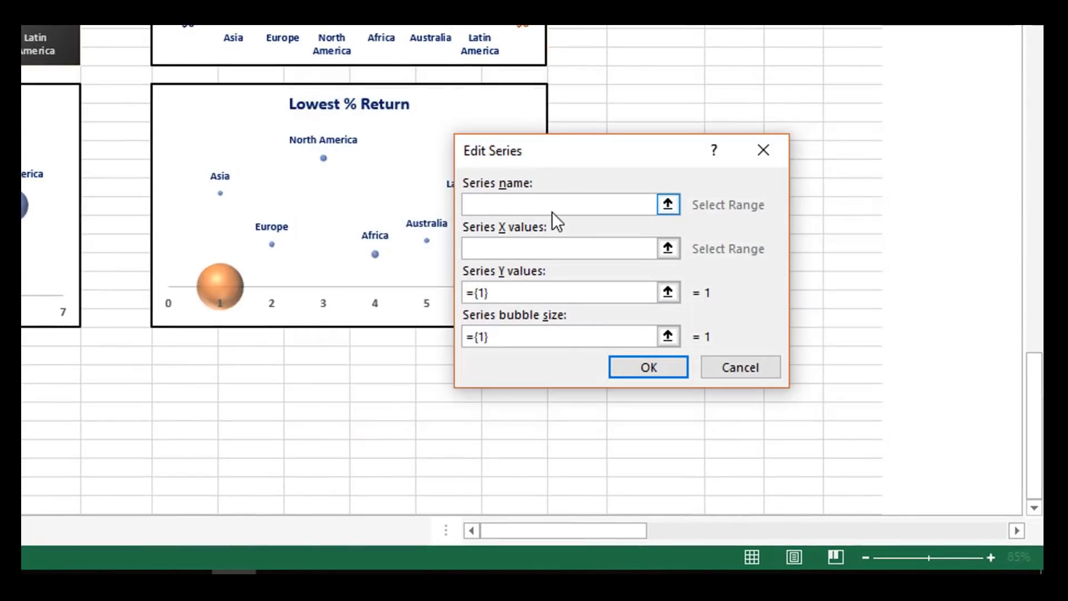
pyautogui.write('Lowest')
pyautogui.click(485, 246)
pyautogui.scroll(5, 234, 267)
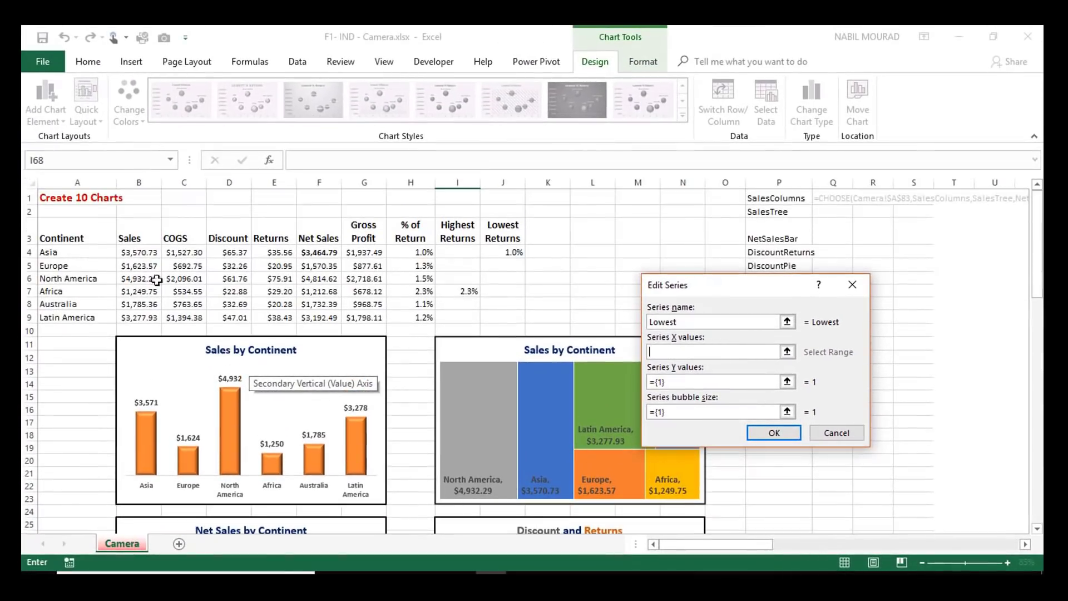
pyautogui.moveTo(67, 252); pyautogui.dragTo(78, 318)
# Step: Set the Lowest series' Y values to B4:B9 and bubble sizes to J4:J9, and apply the data source changes
pyautogui.press('Tab')
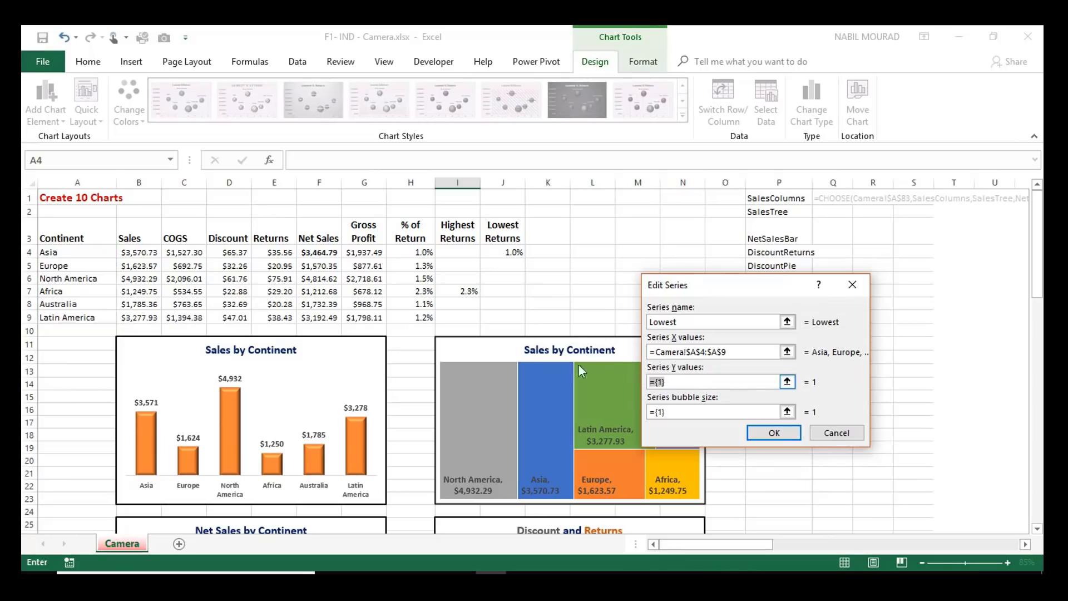
pyautogui.press('BackSpace')
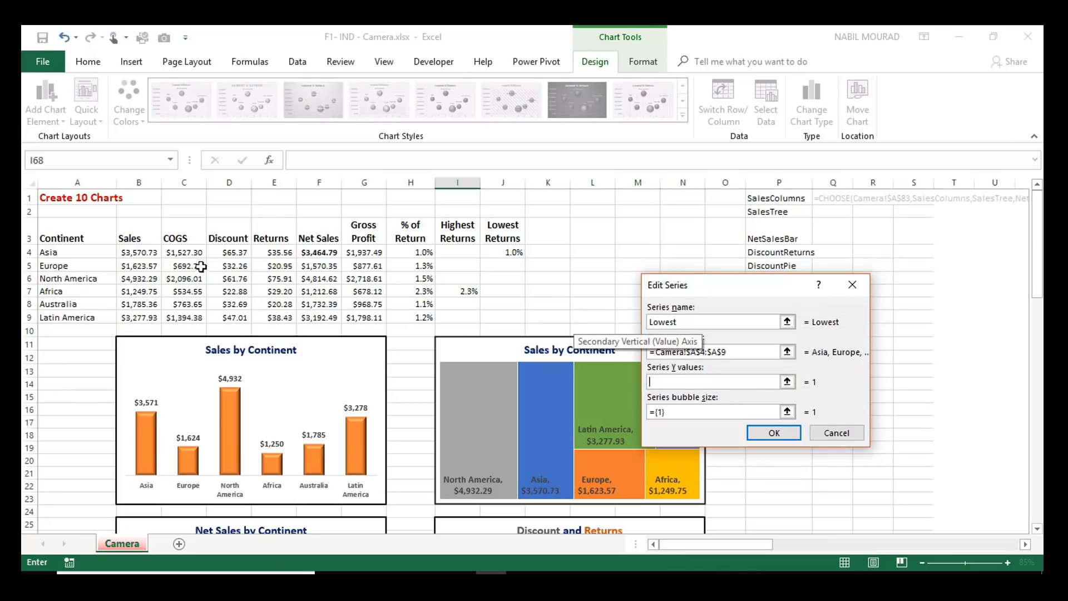
pyautogui.moveTo(143, 252); pyautogui.dragTo(144, 318)
pyautogui.press('Tab')
pyautogui.press('BackSpace')
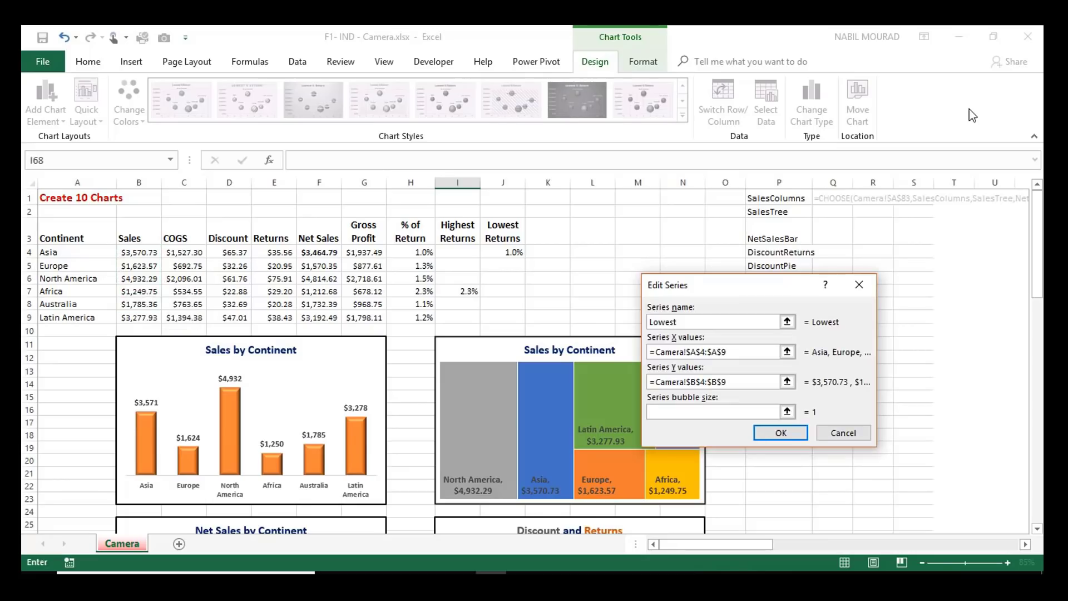
pyautogui.moveTo(513, 252); pyautogui.dragTo(502, 313)
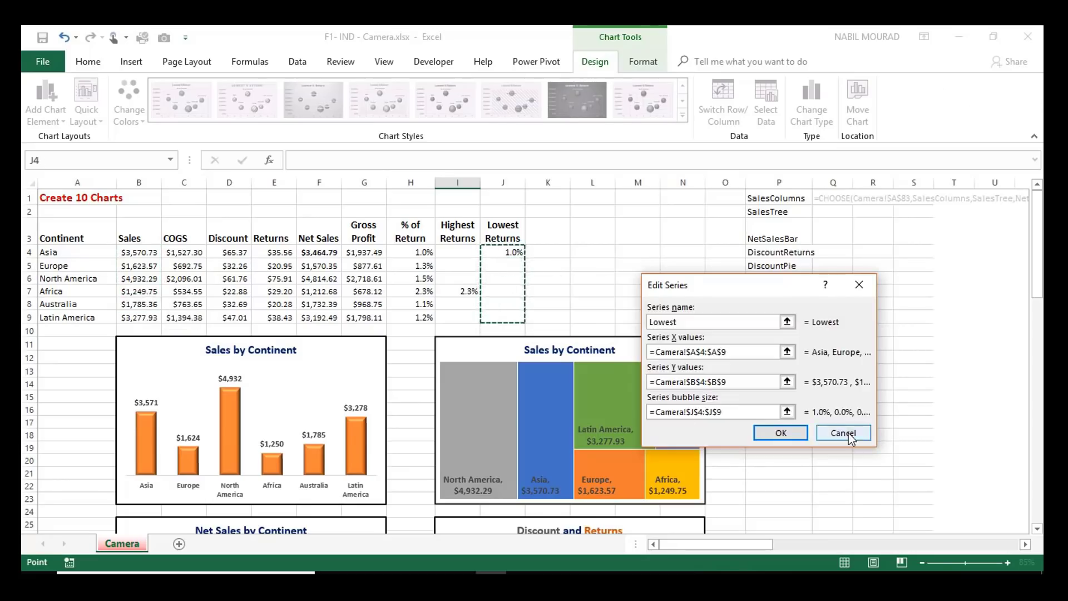
pyautogui.click(796, 432)
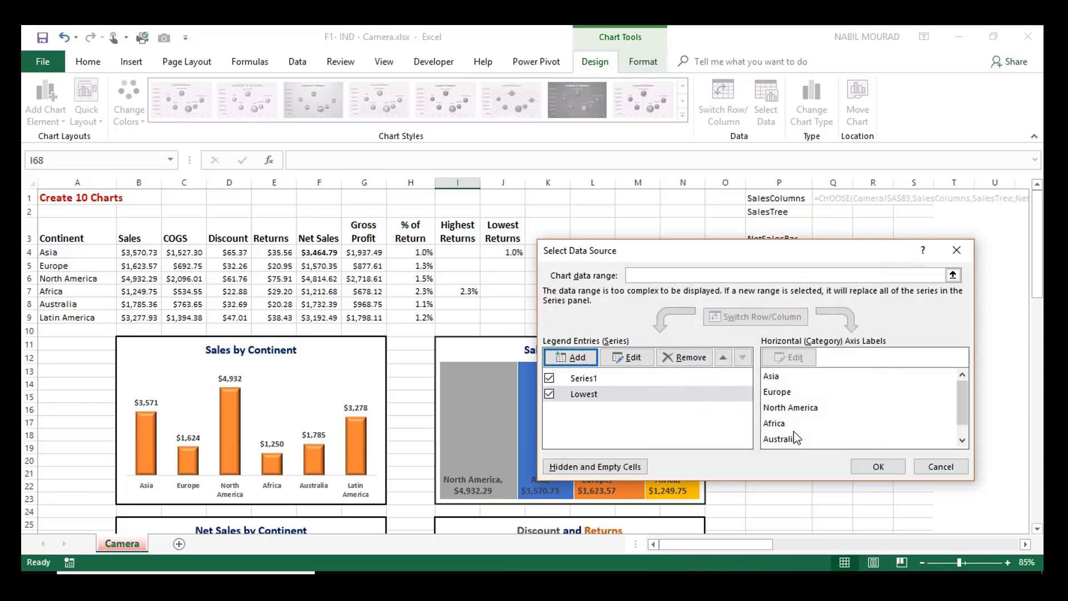
pyautogui.click(880, 469)
# Step: Recolor the Lowest % Return chart with the colorful palette that starts with green and blue
pyautogui.scroll(-1, 510, 307)
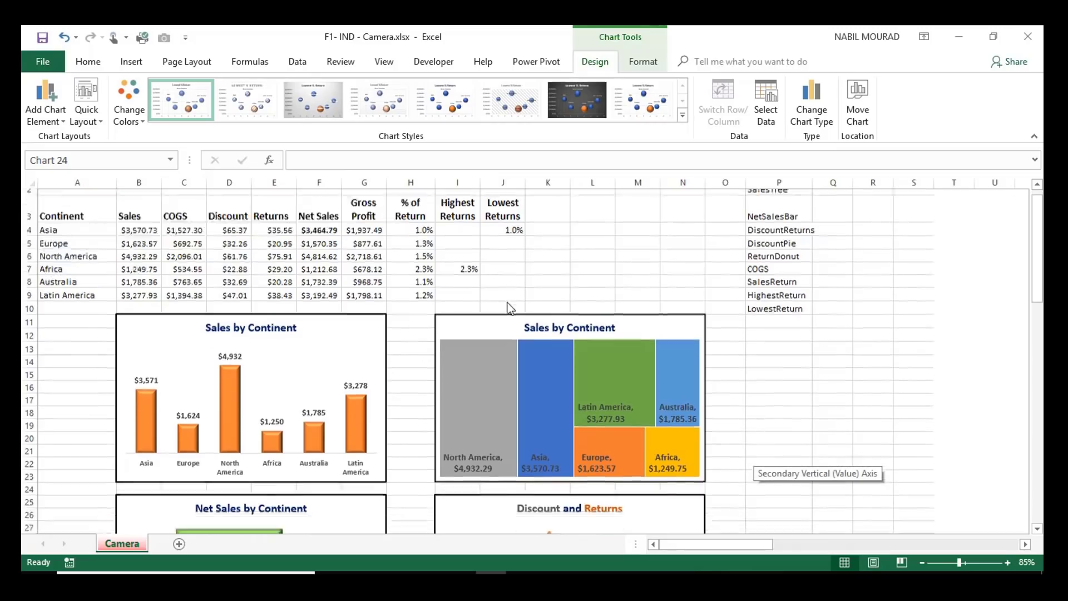
pyautogui.scroll(-19, 507, 307)
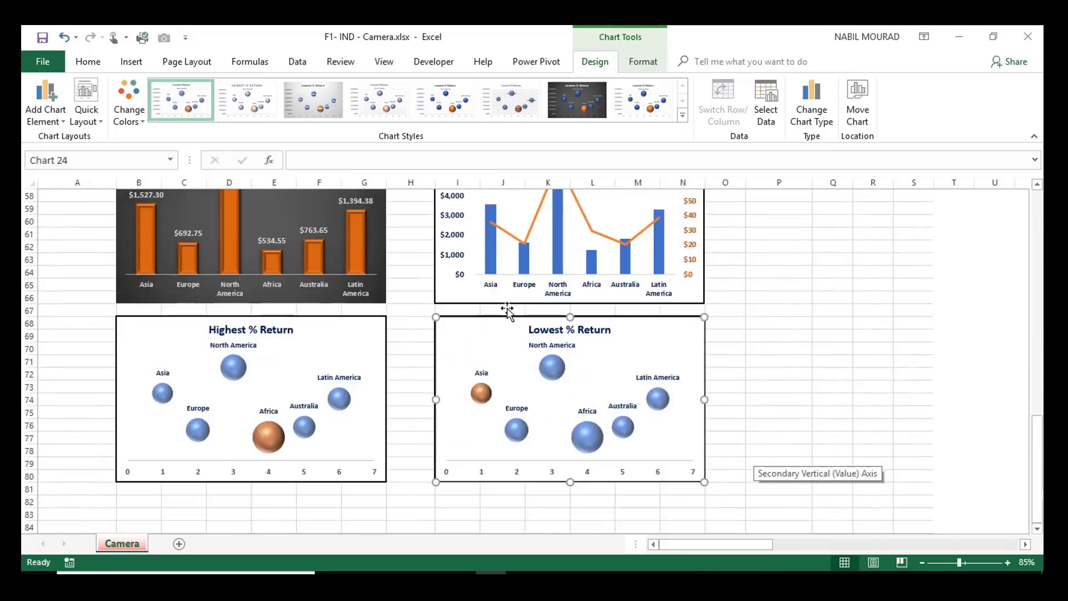
pyautogui.moveTo(481, 392)
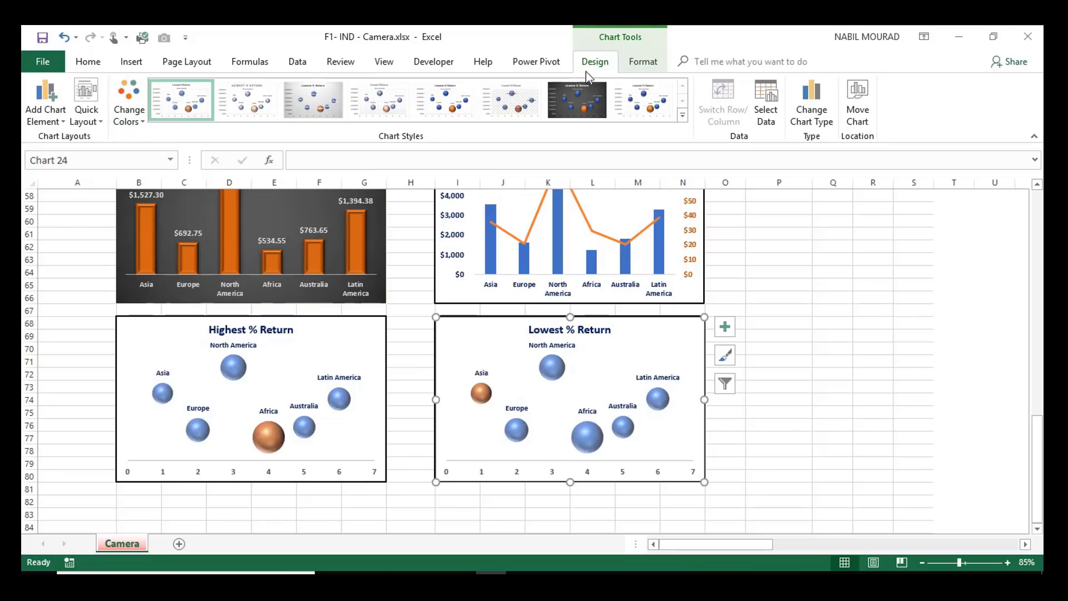
pyautogui.click(145, 126)
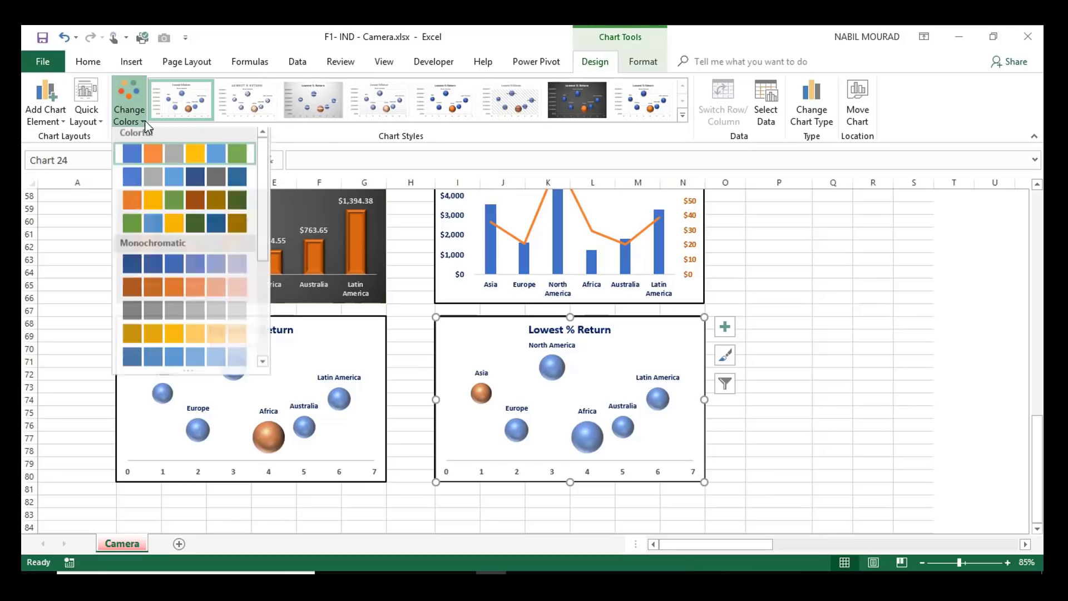
pyautogui.click(131, 220)
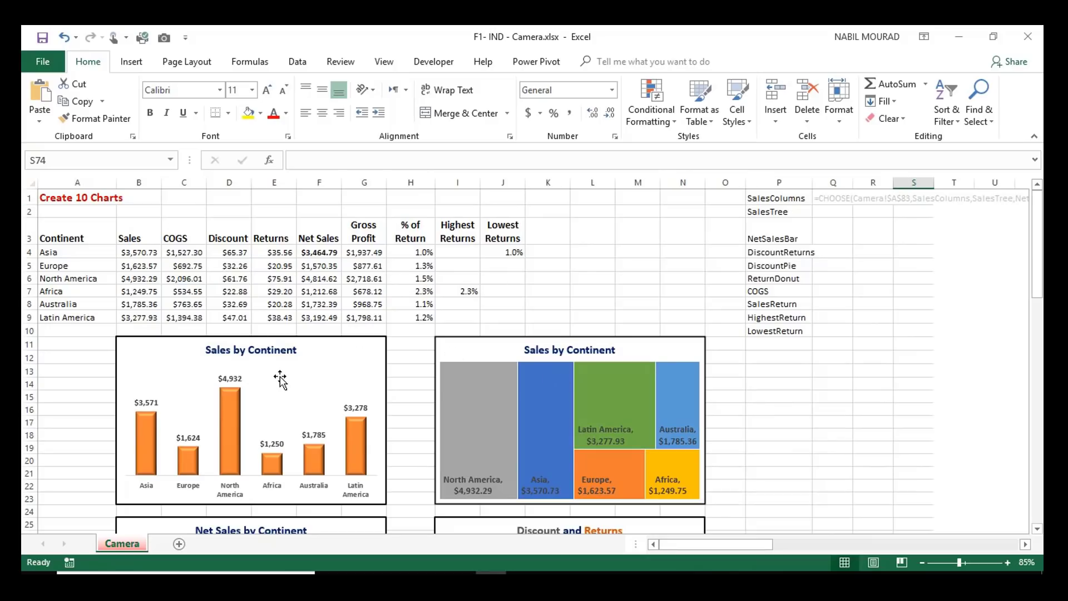
# Step: Review all ten finished charts on the Camera sheet, from Sales by Continent down to Lowest % Return
pyautogui.moveTo(533, 396)
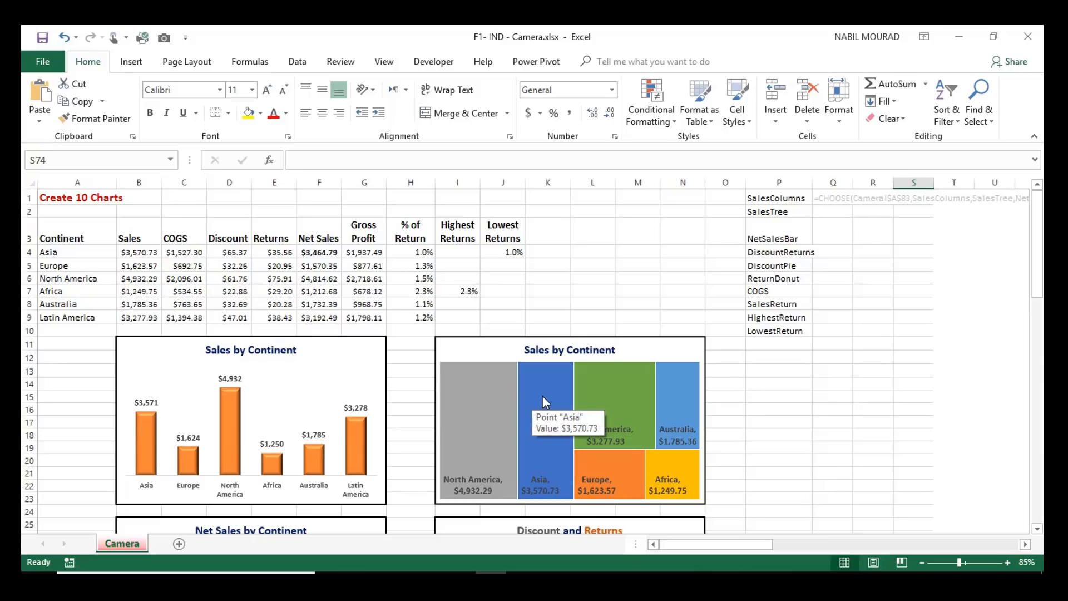
pyautogui.scroll(-4, 544, 401)
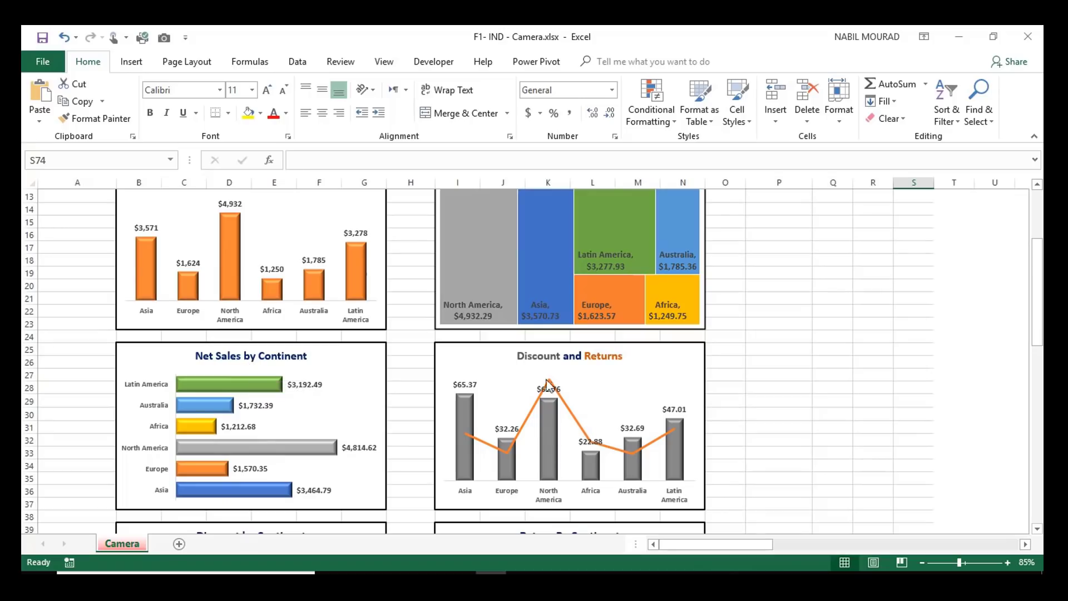
pyautogui.scroll(-5, 579, 434)
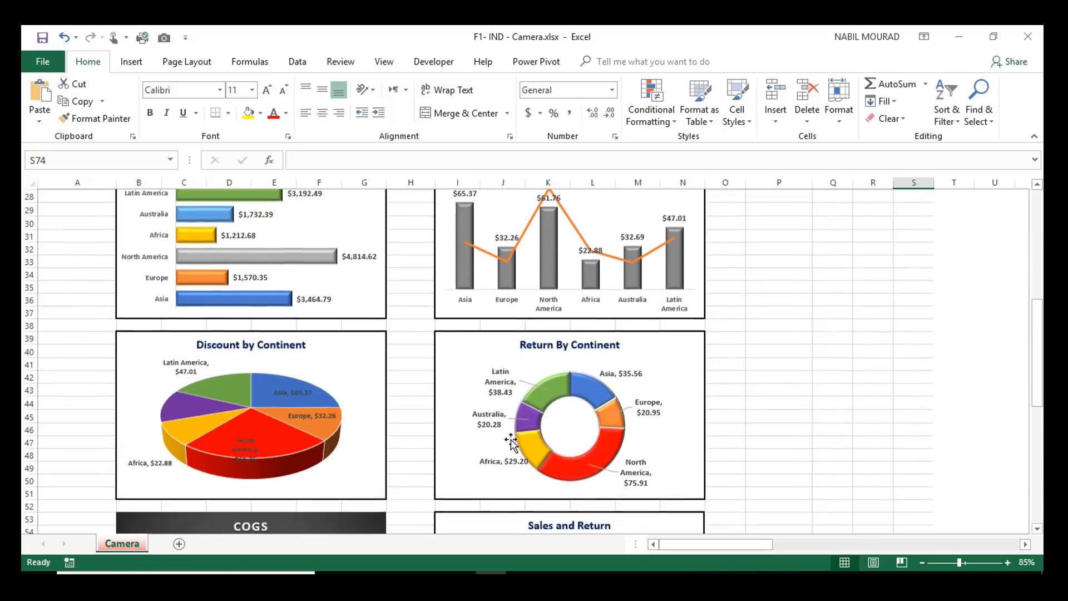
pyautogui.moveTo(334, 428)
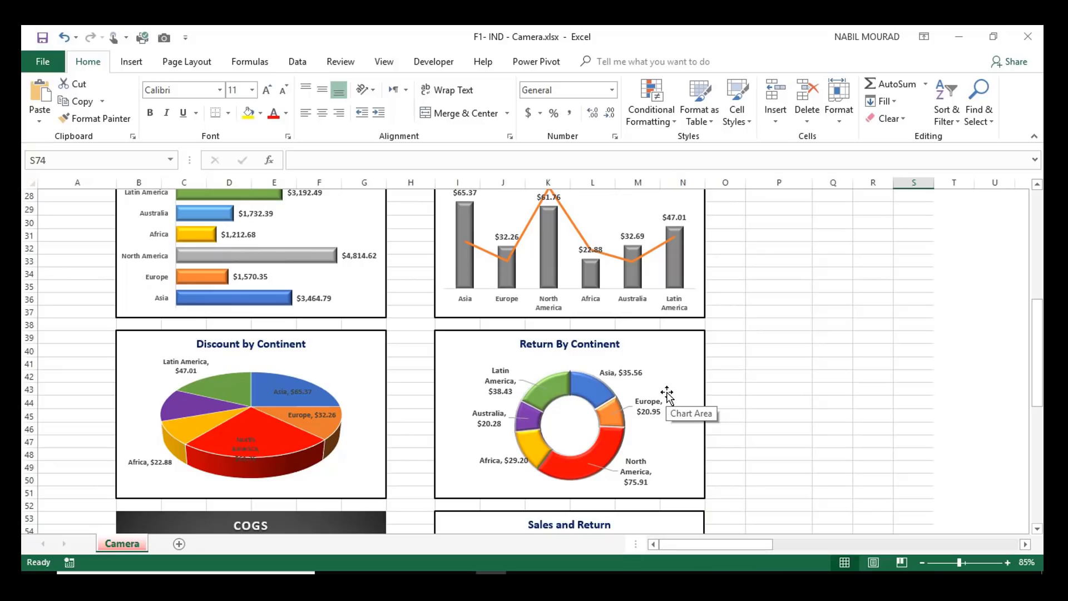
pyautogui.scroll(-5, 667, 395)
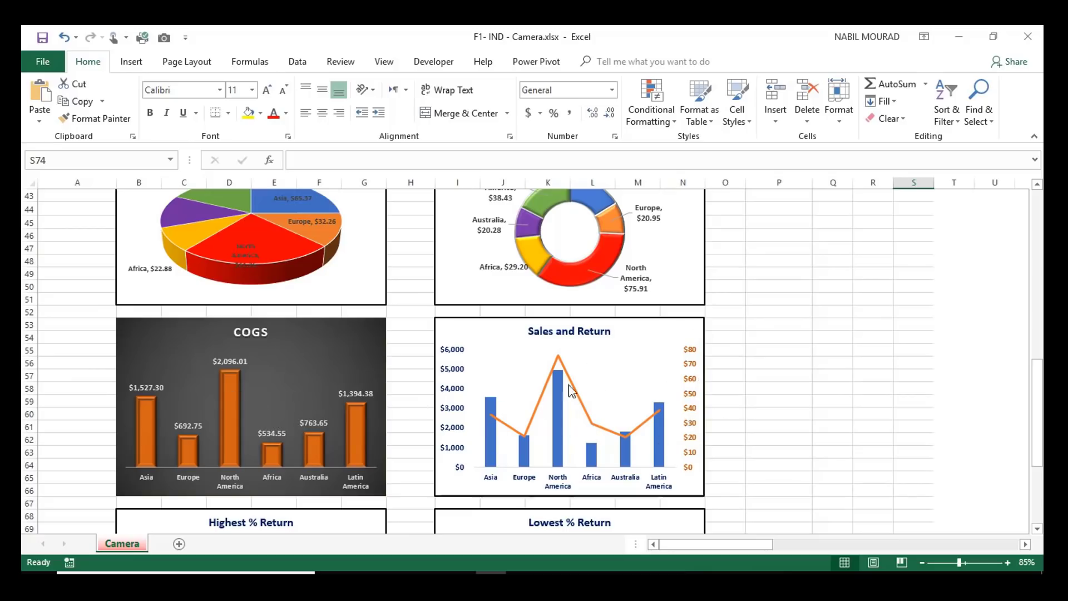
pyautogui.scroll(-2, 548, 454)
pyautogui.scroll(-2, 549, 453)
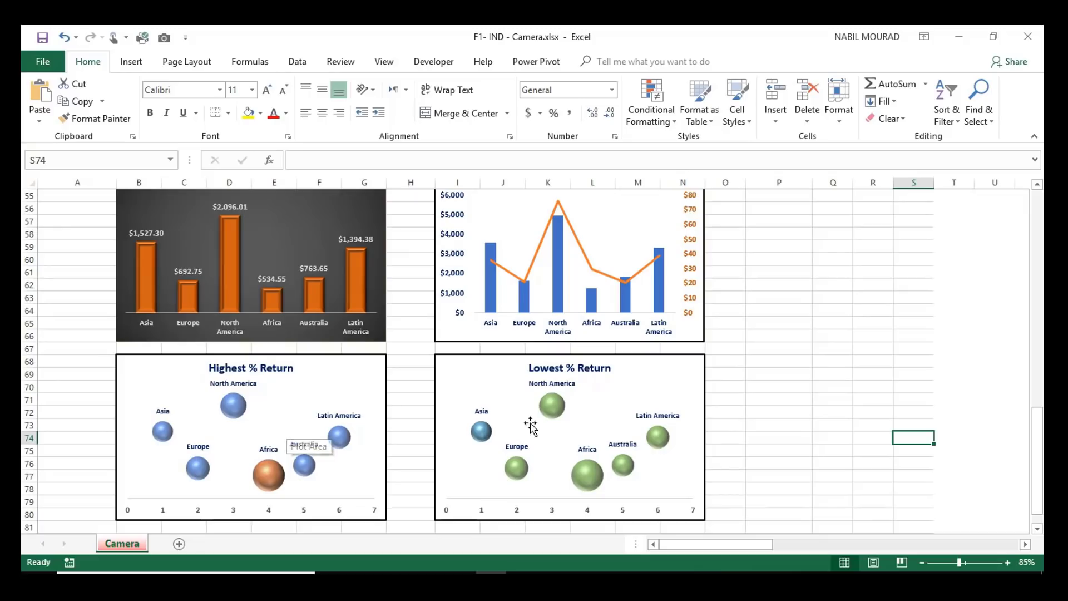
pyautogui.moveTo(616, 467)
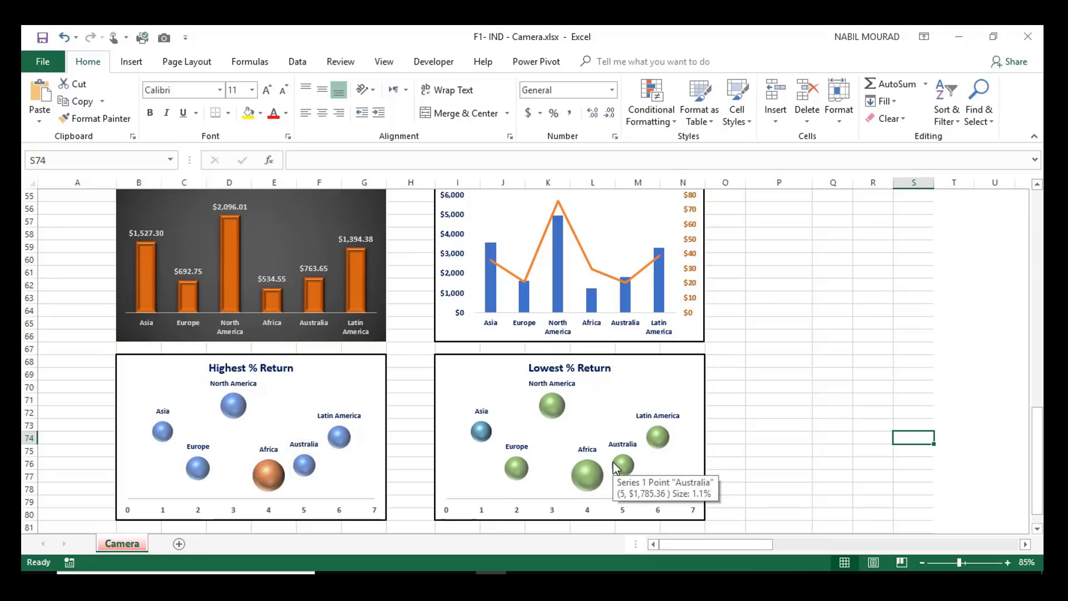
pyautogui.scroll(12, 614, 465)
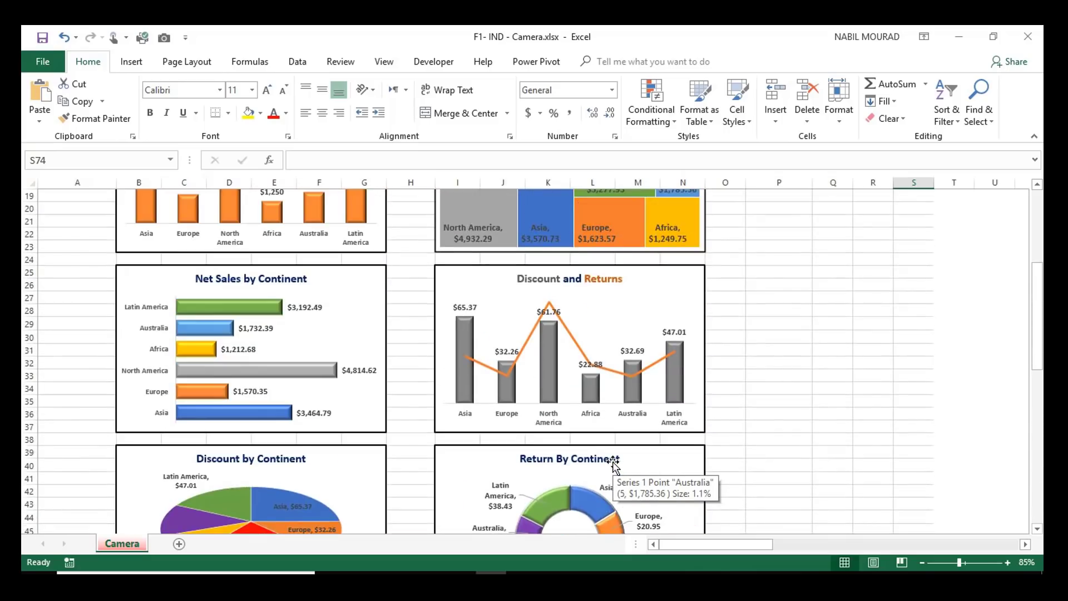
pyautogui.scroll(3, 613, 465)
pyautogui.scroll(-12, 613, 464)
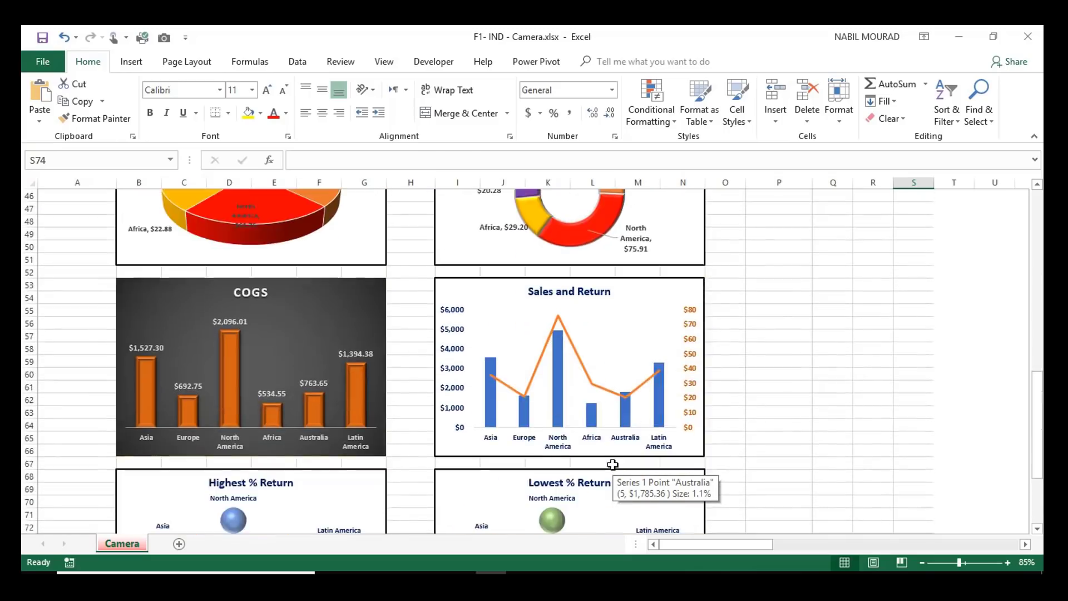
pyautogui.scroll(-12, 613, 465)
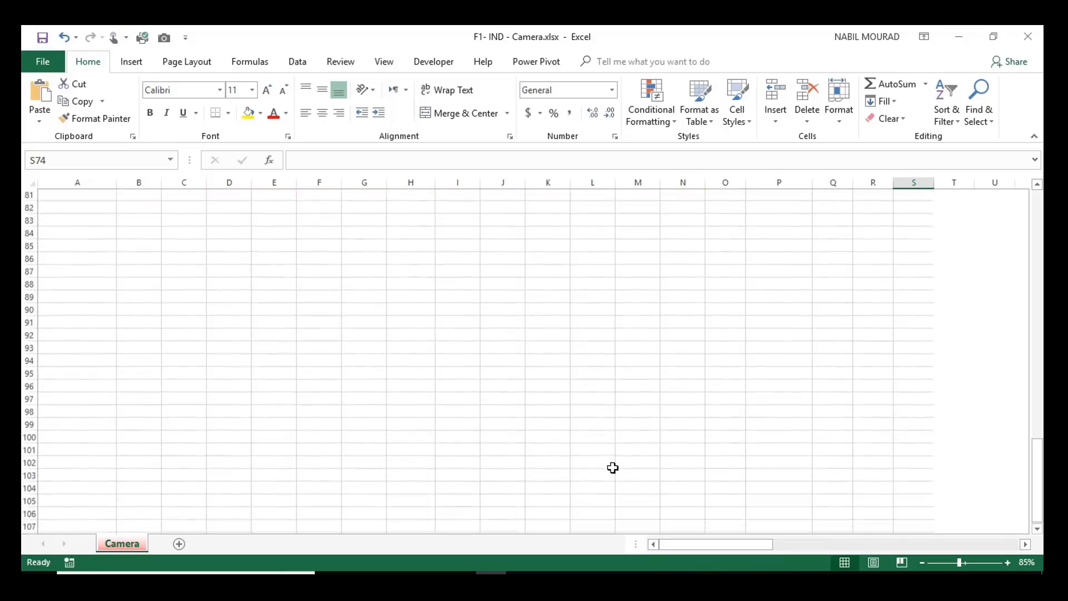
# Step: Enable the Developer tab in the ribbon customization options and apply the change
pyautogui.scroll(-1, 613, 467)
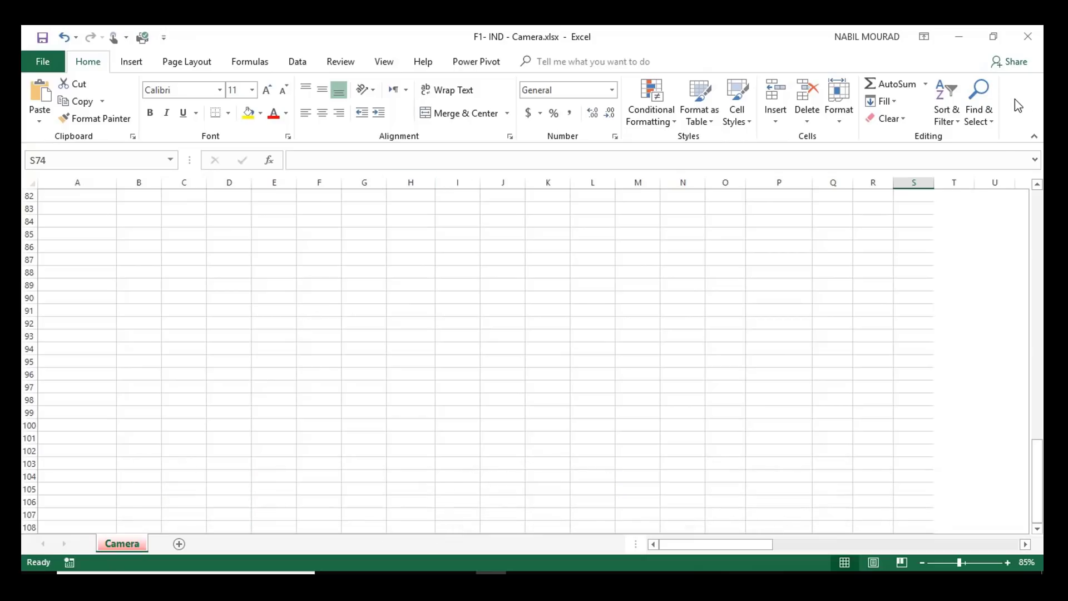
pyautogui.rightClick(1017, 106)
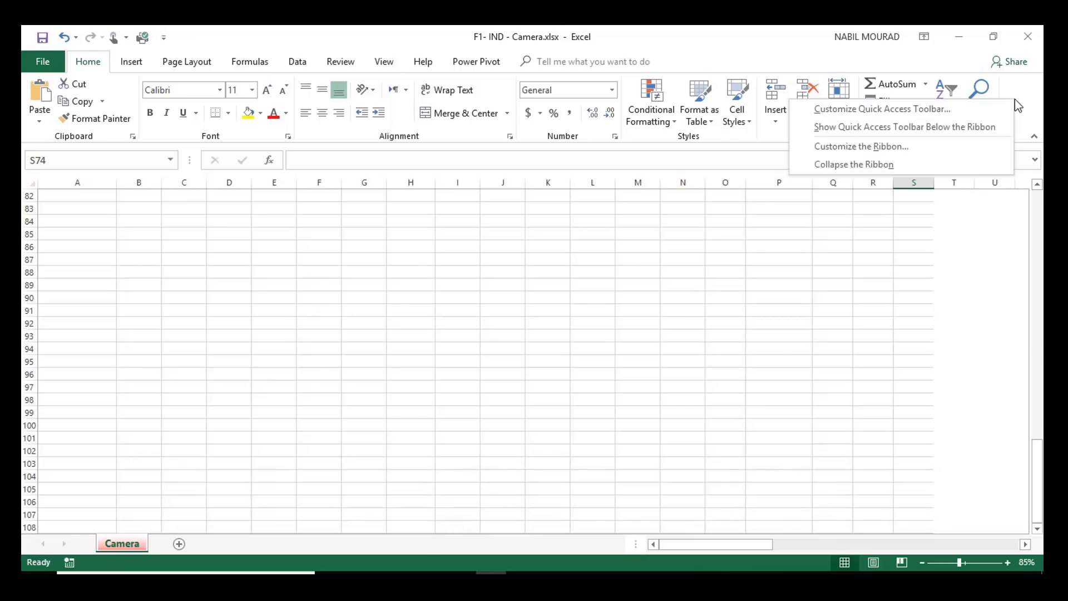
pyautogui.click(878, 146)
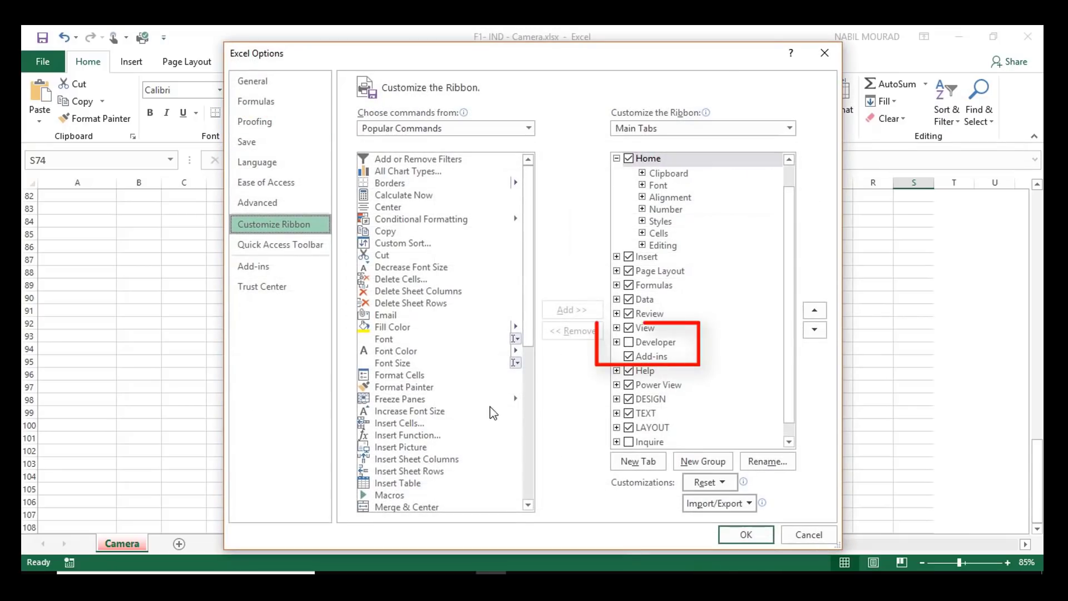
pyautogui.click(630, 342)
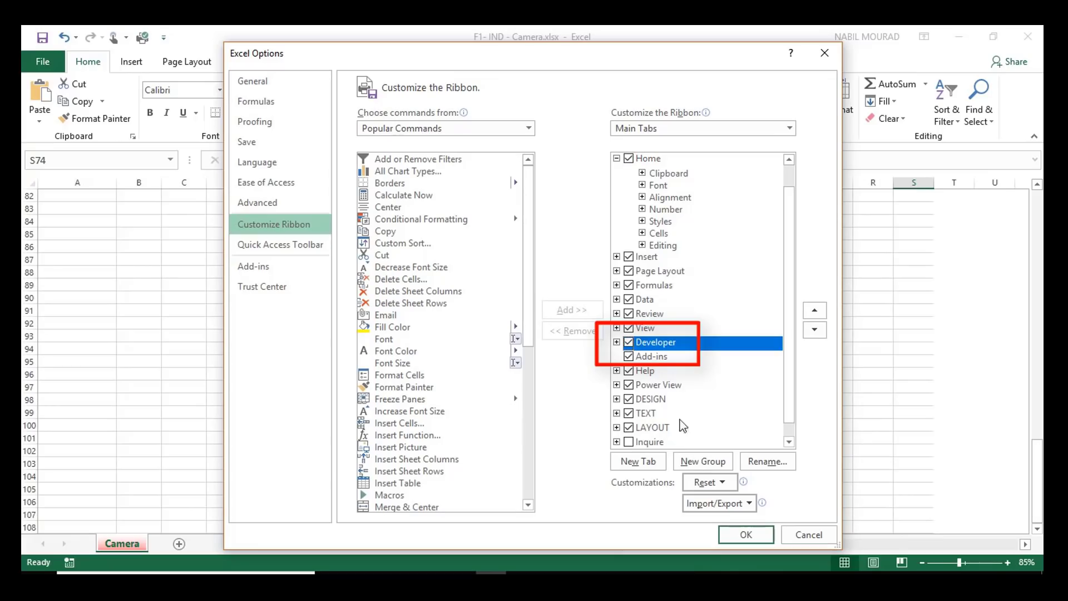
pyautogui.click(730, 533)
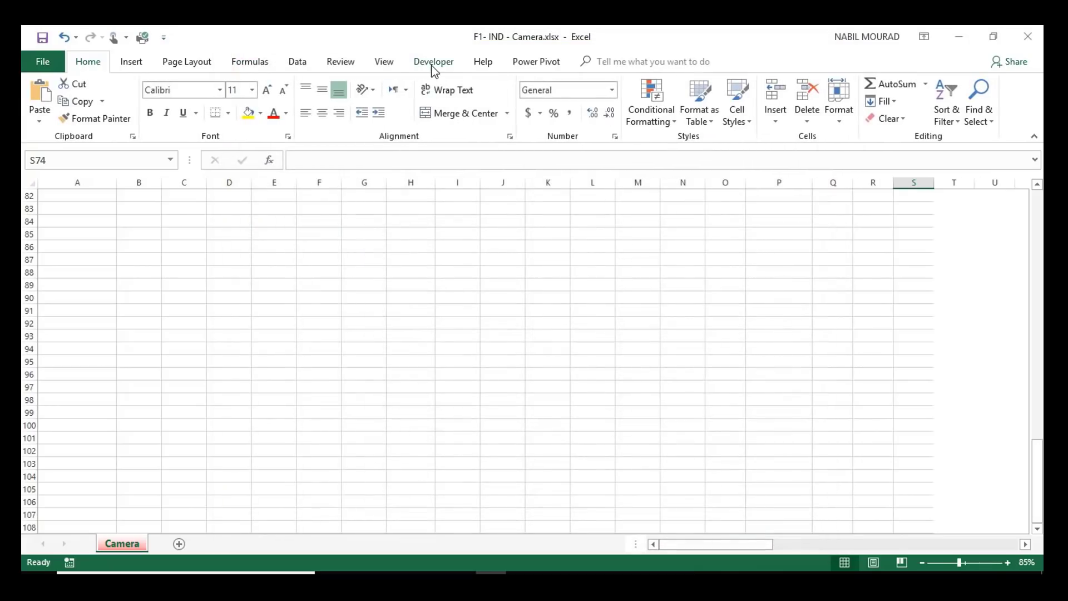
# Step: Draw a Form Controls combo box below the charts, over about B86:D87 on the Camera sheet
pyautogui.click(431, 64)
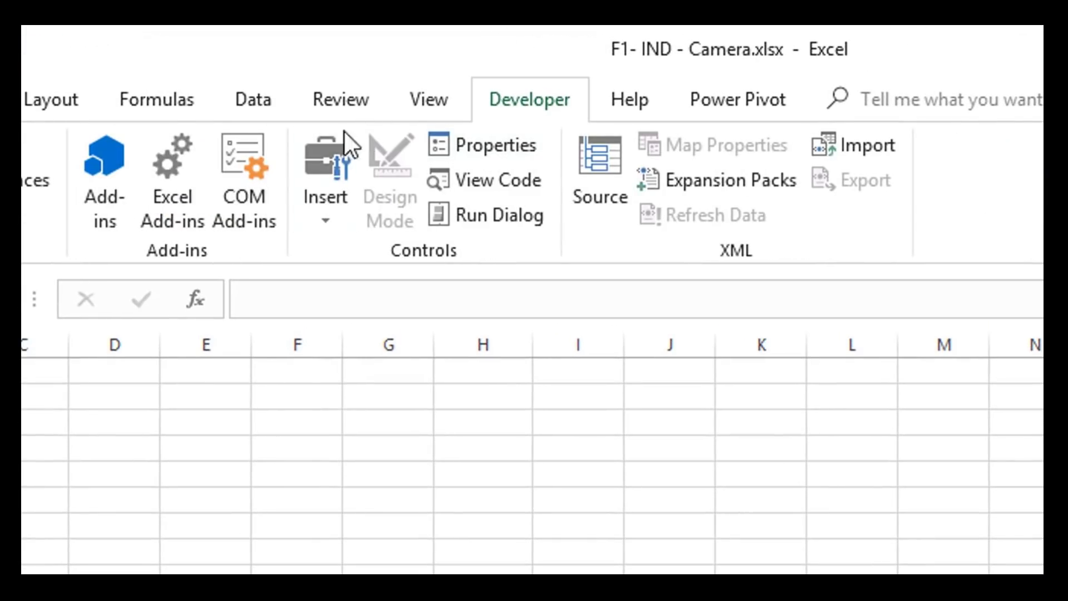
pyautogui.click(332, 214)
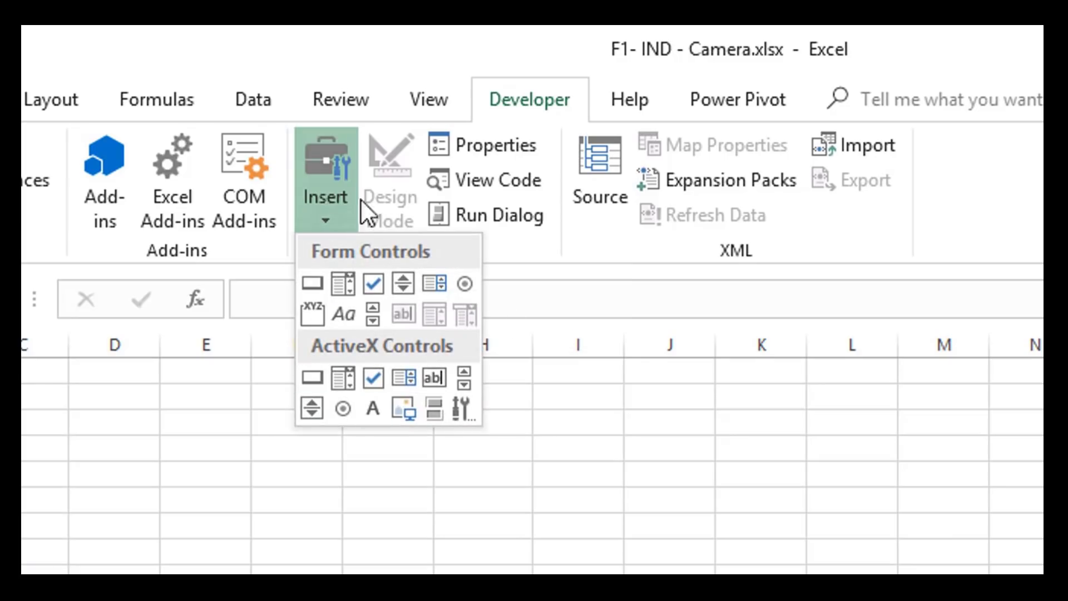
pyautogui.click(342, 284)
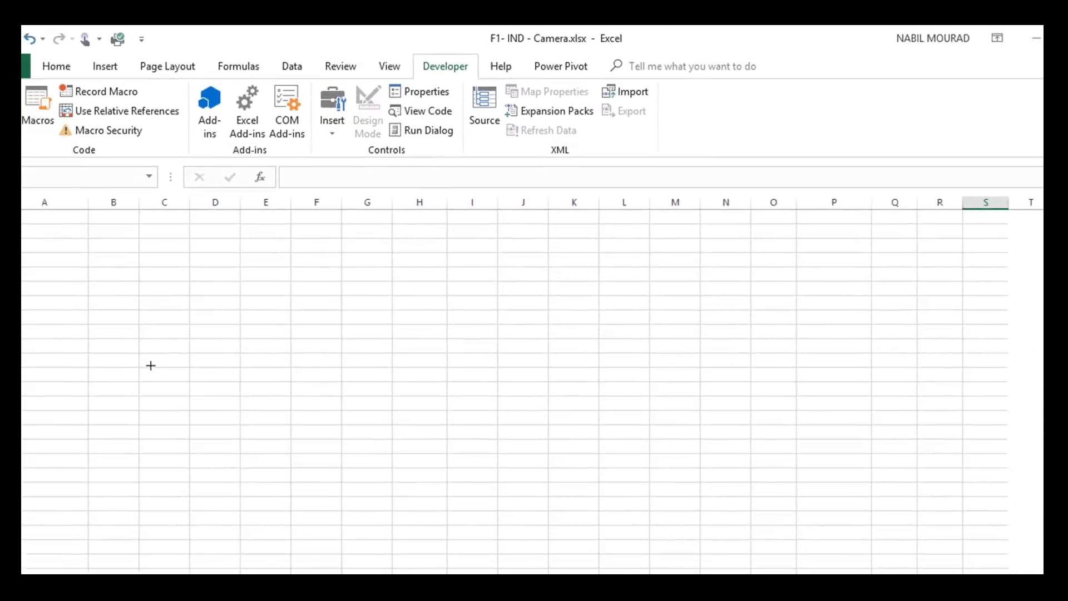
pyautogui.scroll(5, 118, 403)
pyautogui.scroll(-2, 173, 371)
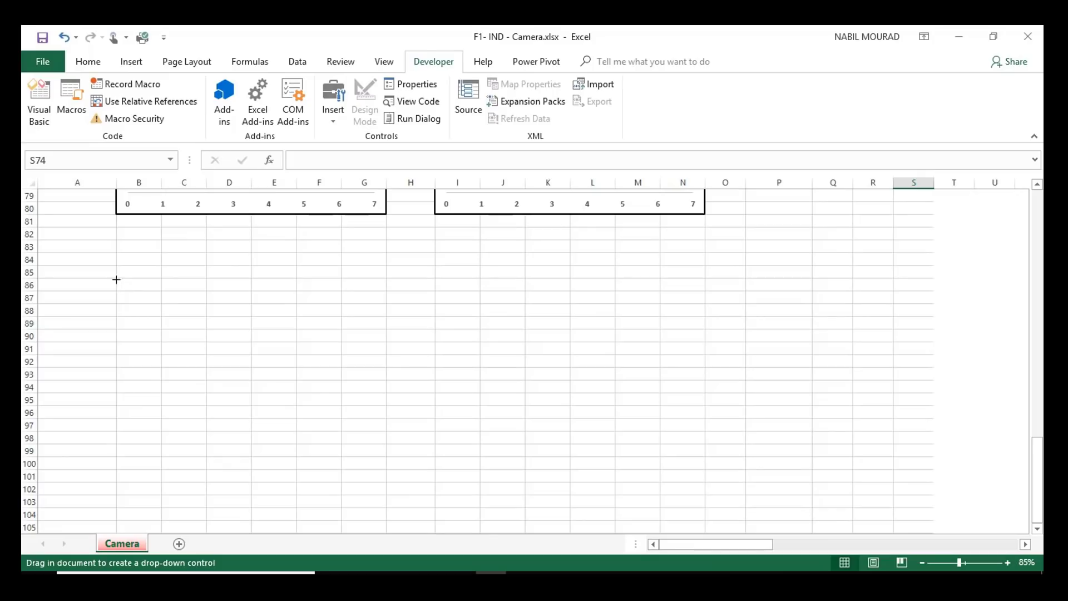
pyautogui.moveTo(117, 278); pyautogui.dragTo(216, 298)
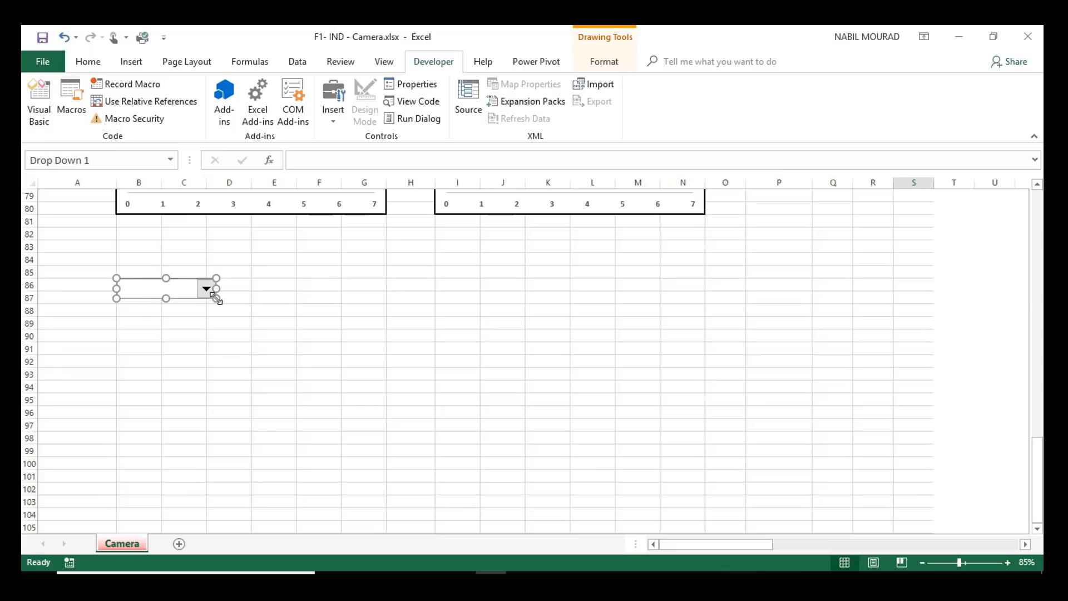
# Step: Set the combo box's input range to the chart names in $P$1:$P$10
pyautogui.click(419, 88)
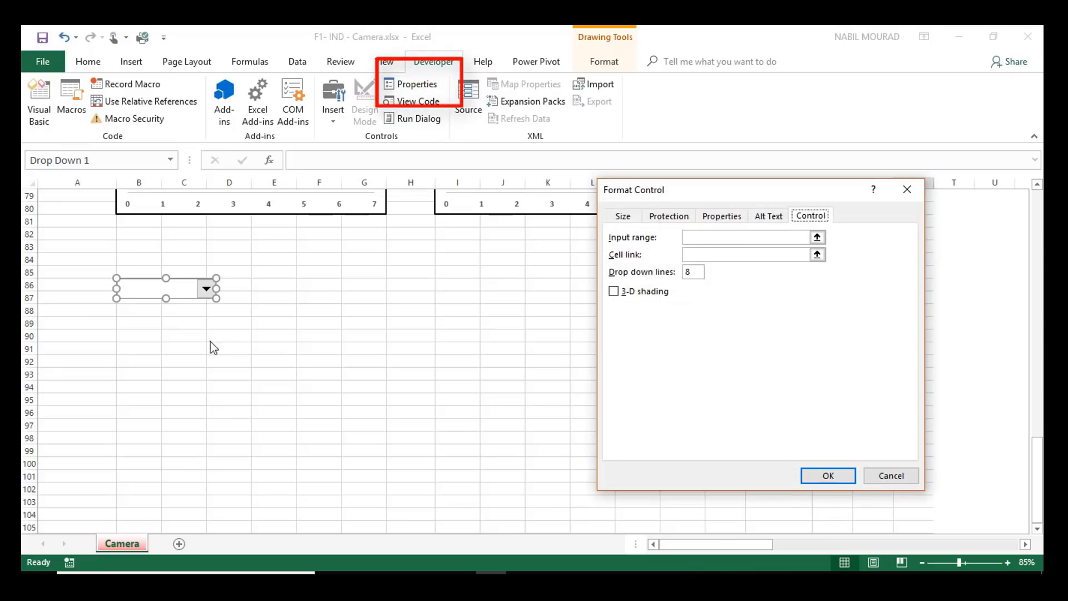
pyautogui.click(696, 238)
pyautogui.scroll(11, 479, 306)
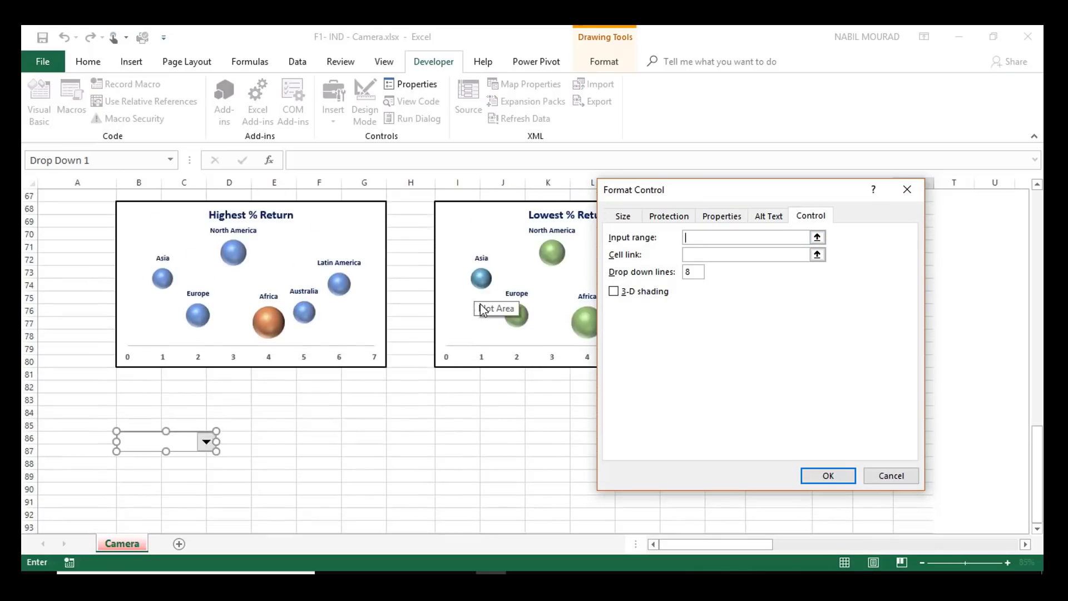
pyautogui.scroll(15, 483, 314)
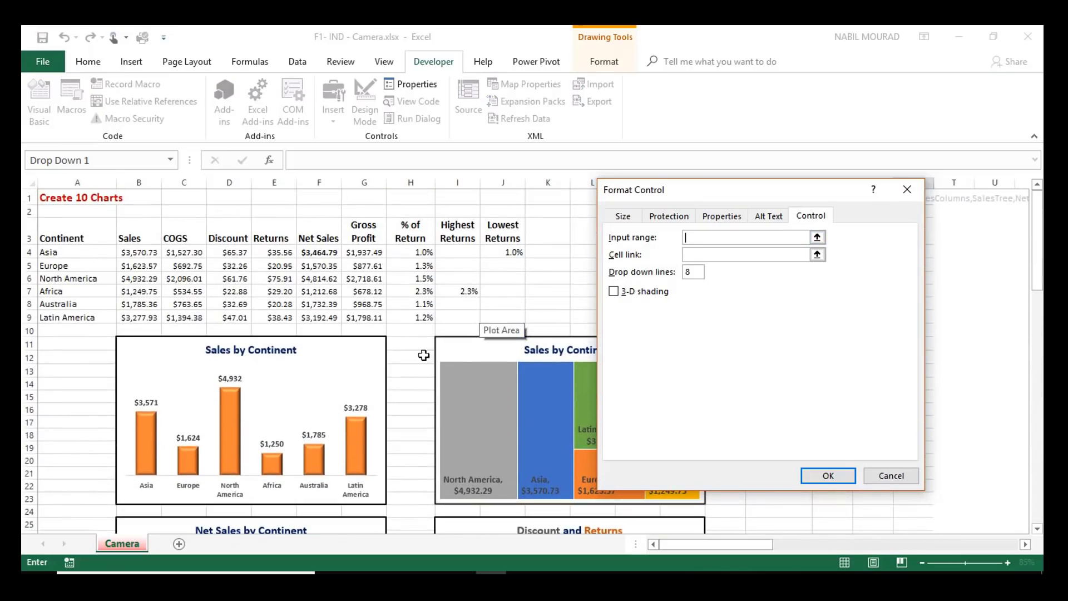
pyautogui.moveTo(753, 191); pyautogui.dragTo(482, 199)
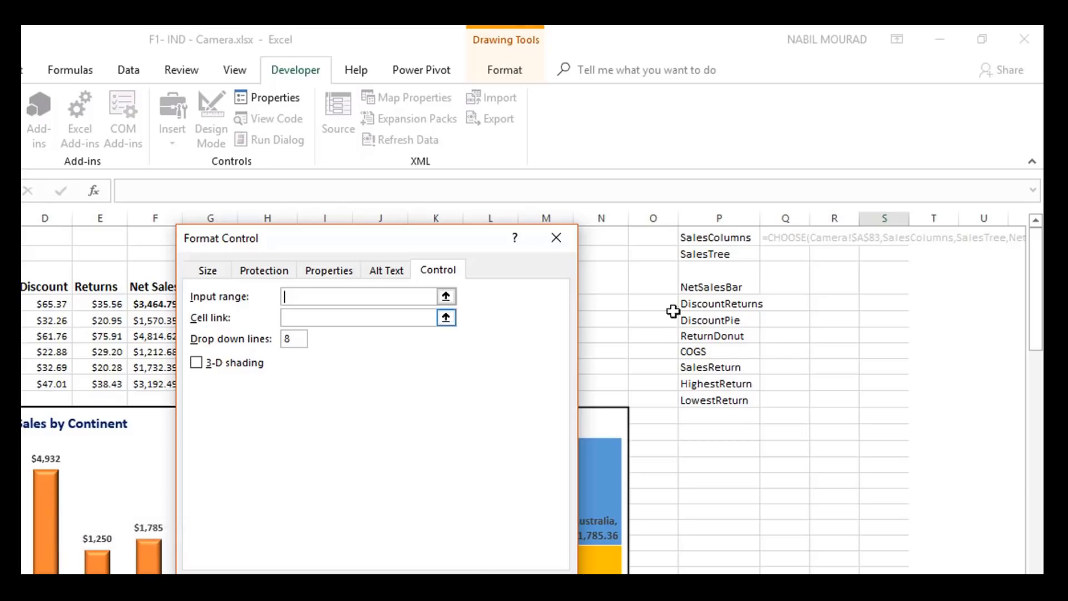
pyautogui.moveTo(721, 235); pyautogui.dragTo(696, 406)
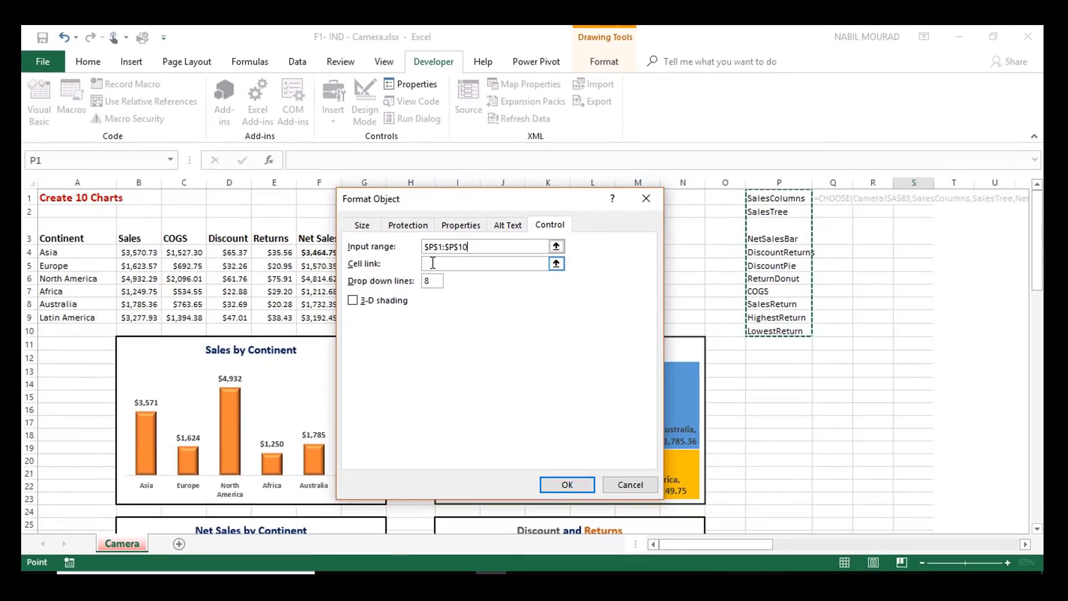
# Step: Link the combo box to cell $A$86 and apply the control settings
pyautogui.click(433, 263)
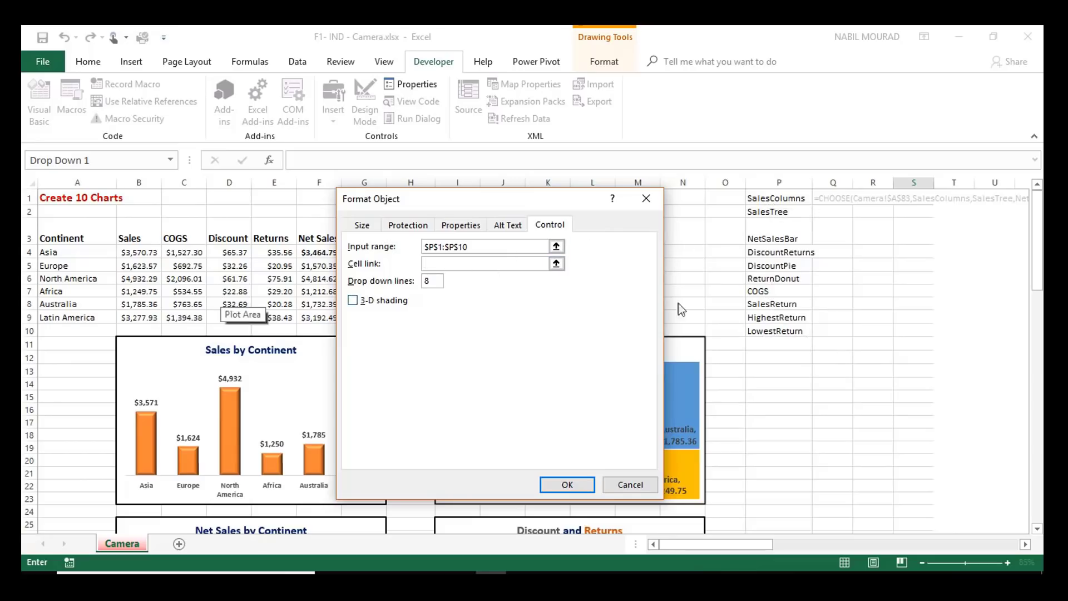
pyautogui.scroll(-14, 379, 360)
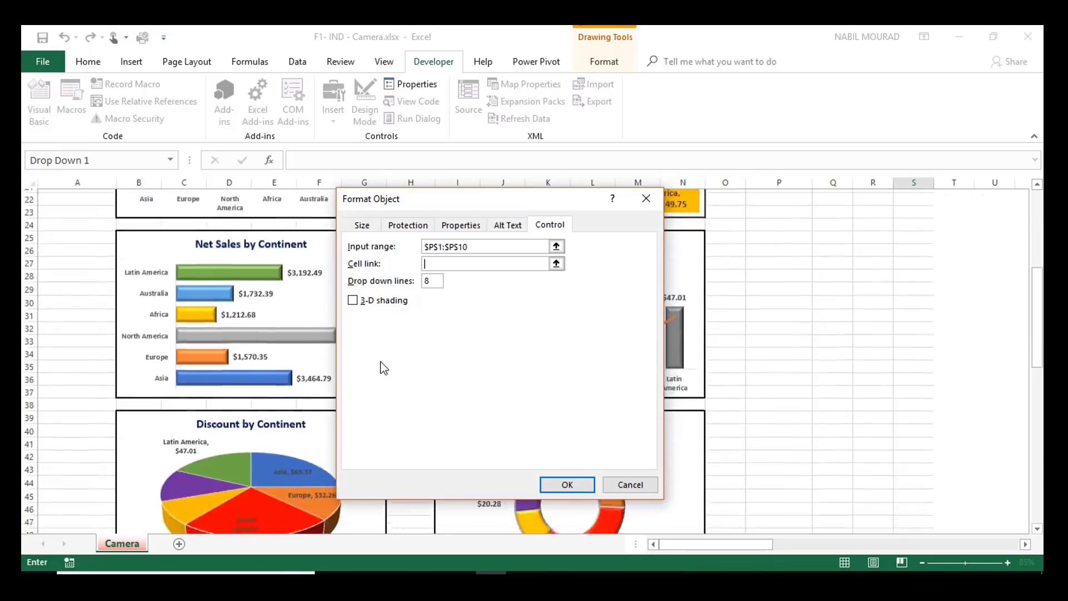
pyautogui.scroll(-14, 383, 361)
pyautogui.scroll(2, 384, 367)
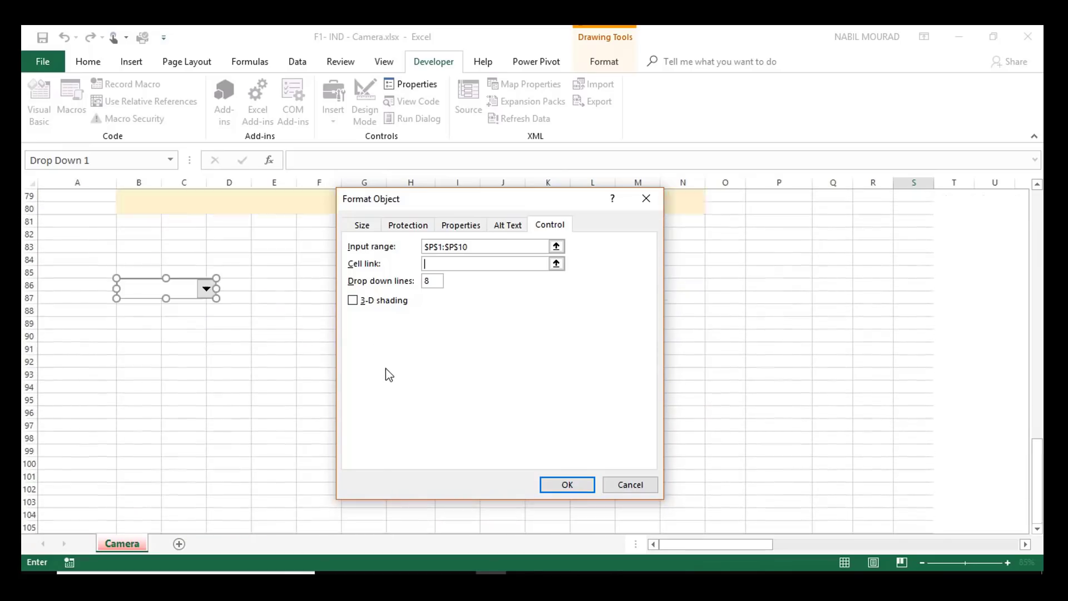
pyautogui.click(63, 282)
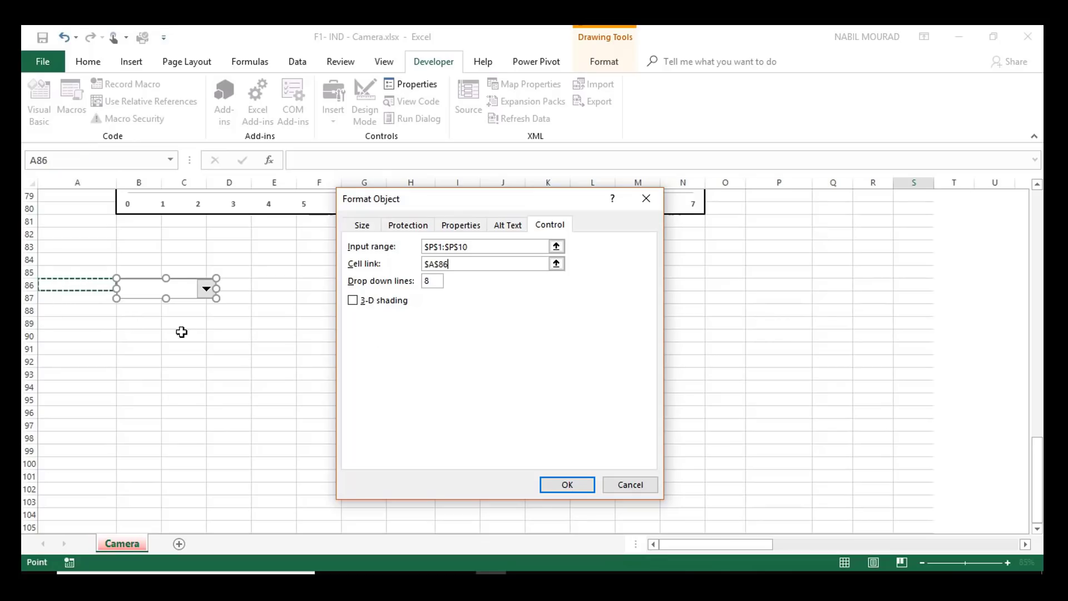
pyautogui.click(567, 484)
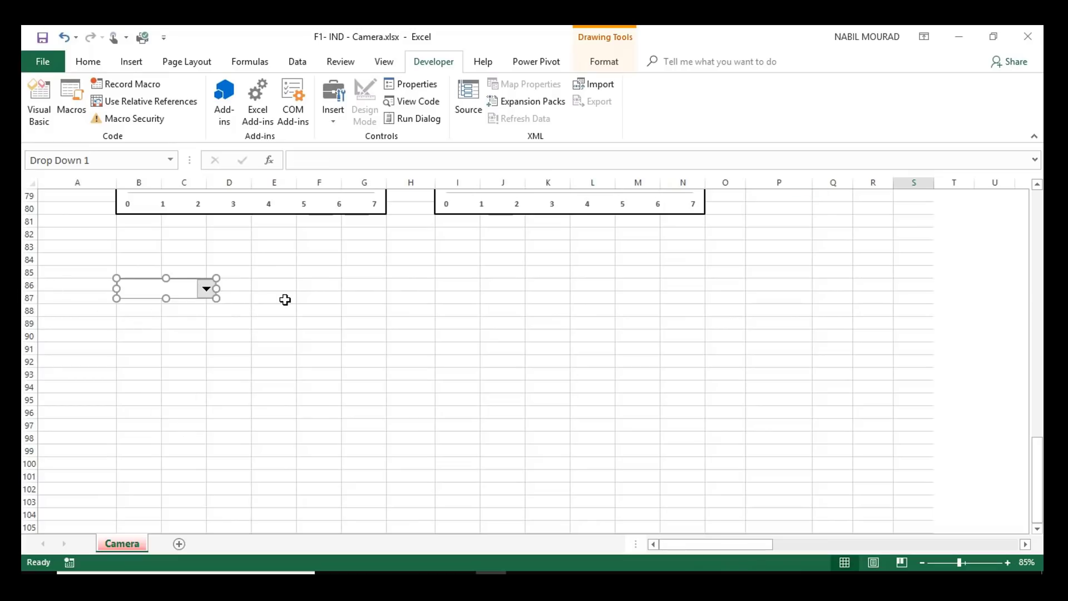
# Step: Deselect the combo box and choose SalesTree from its list
pyautogui.click(283, 298)
pyautogui.click(206, 289)
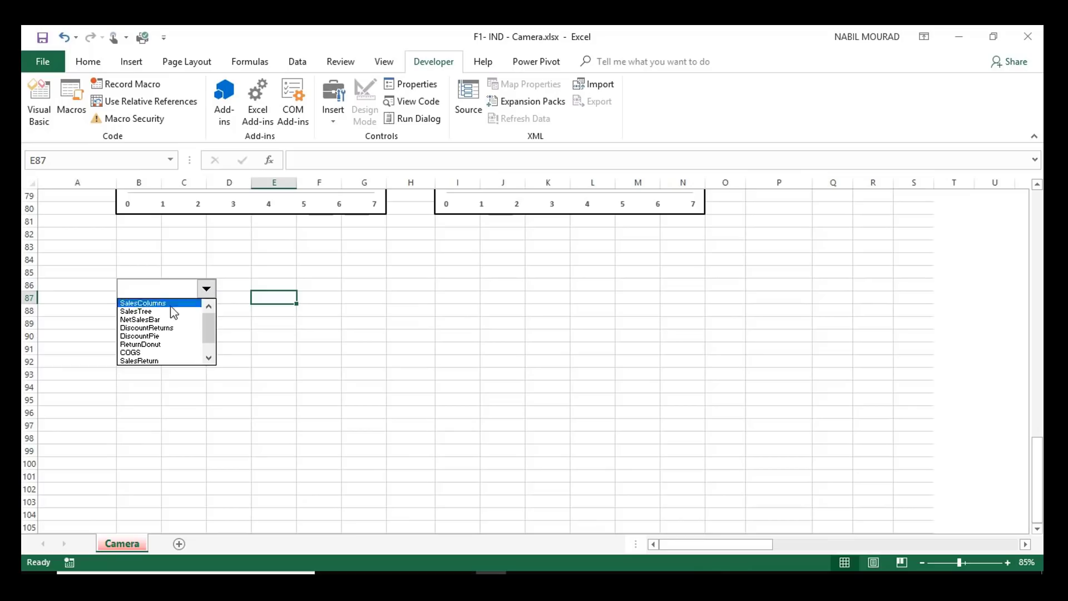
pyautogui.click(148, 312)
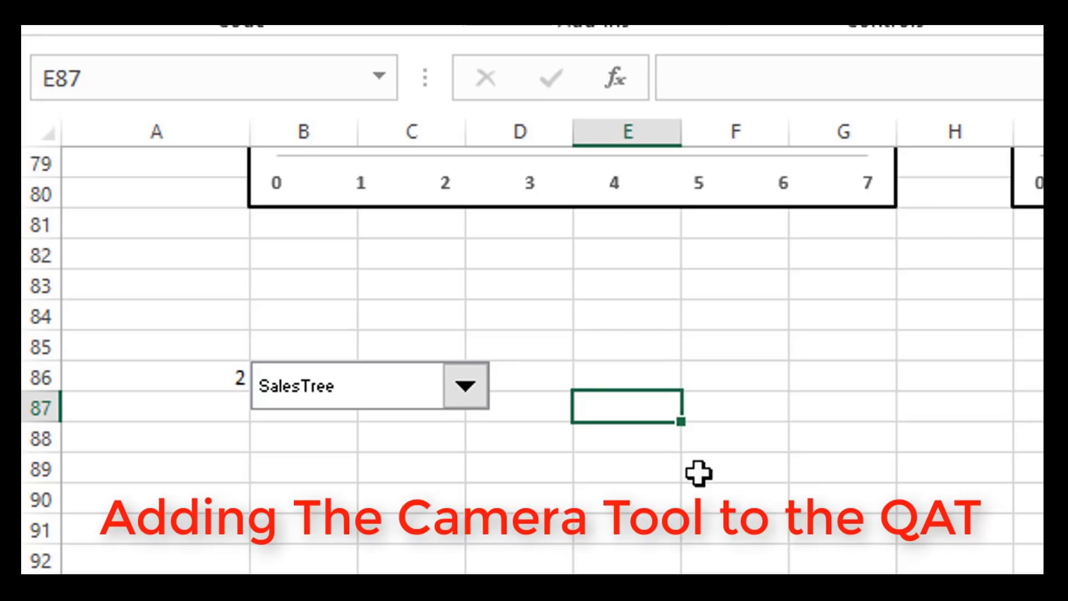
# Step: Add the Camera command from Commands Not in the Ribbon to the Quick Access Toolbar for all documents
pyautogui.scroll(10, 698, 473)
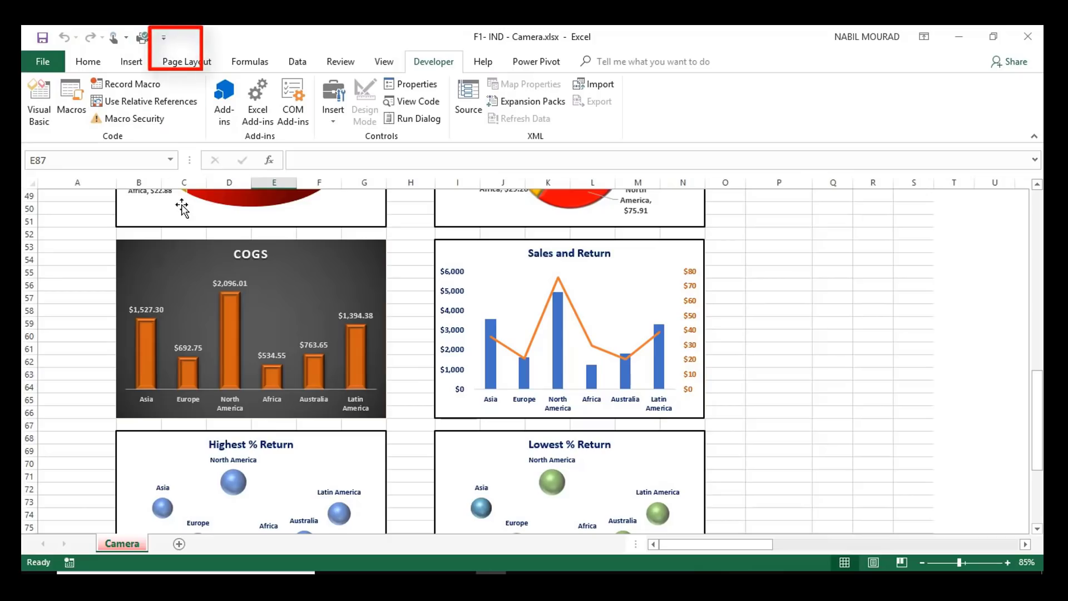
pyautogui.click(164, 40)
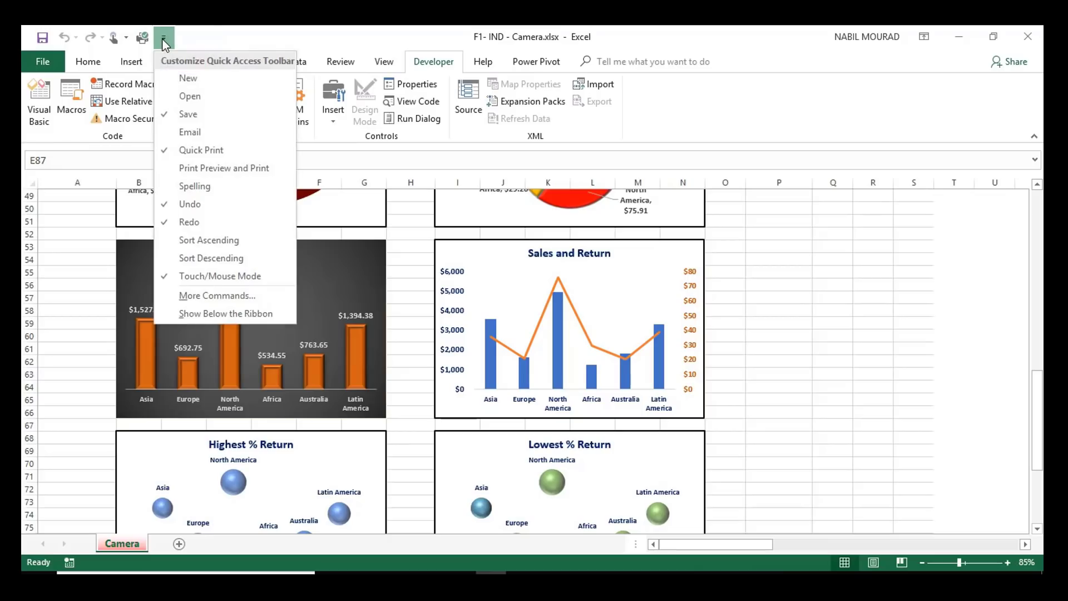
pyautogui.click(216, 297)
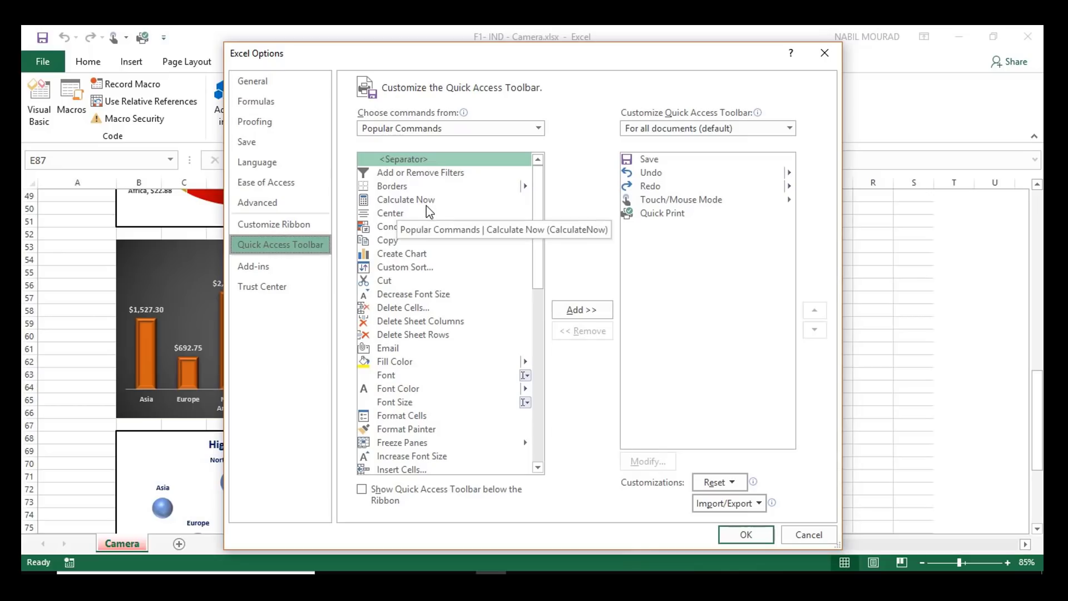
pyautogui.click(539, 129)
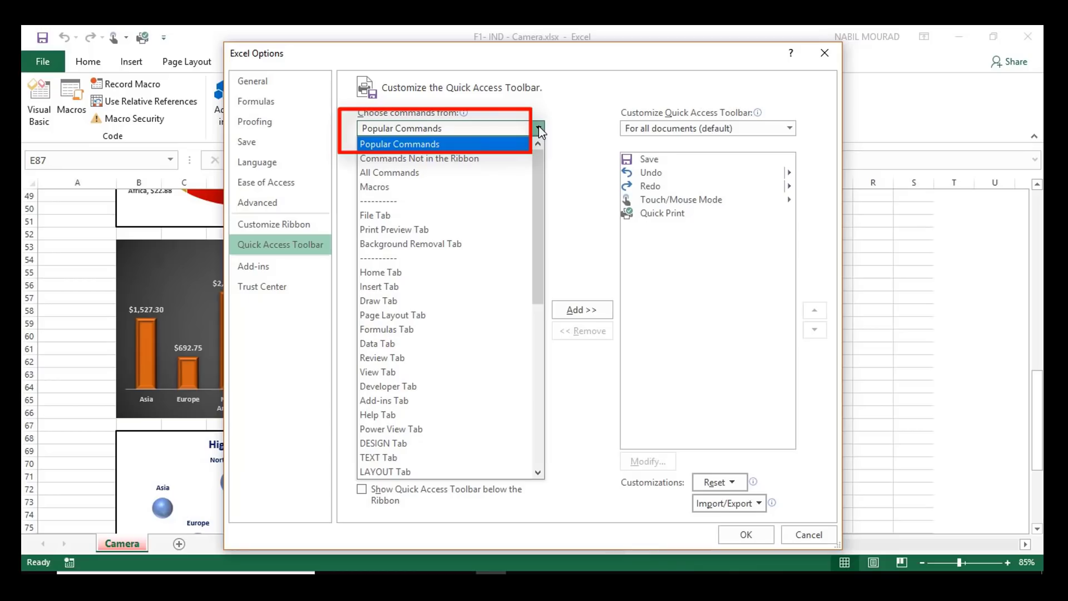
pyautogui.click(418, 162)
pyautogui.scroll(-6, 438, 278)
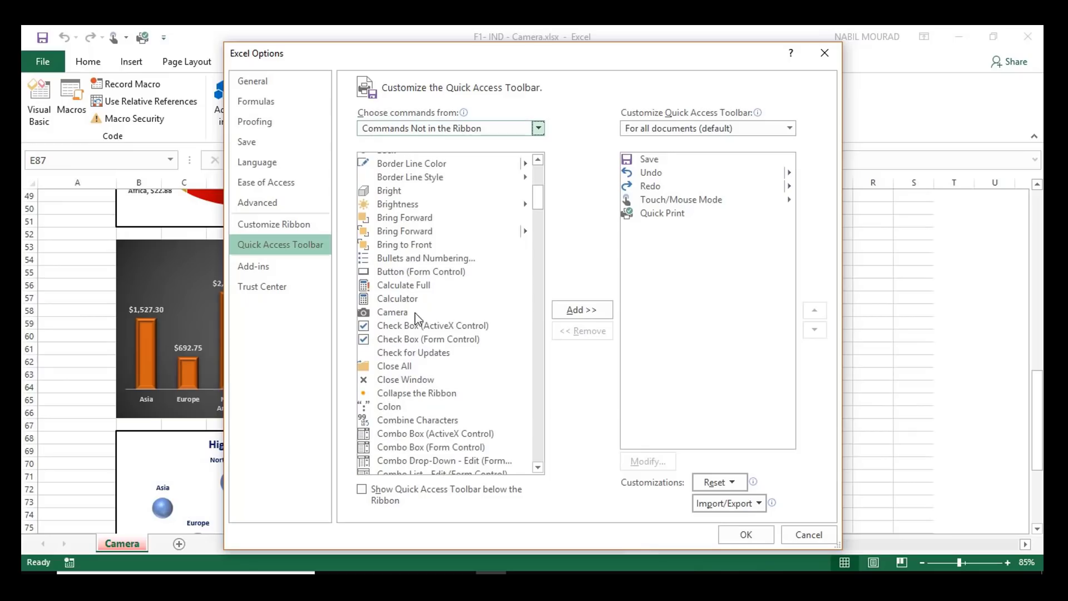
pyautogui.click(392, 313)
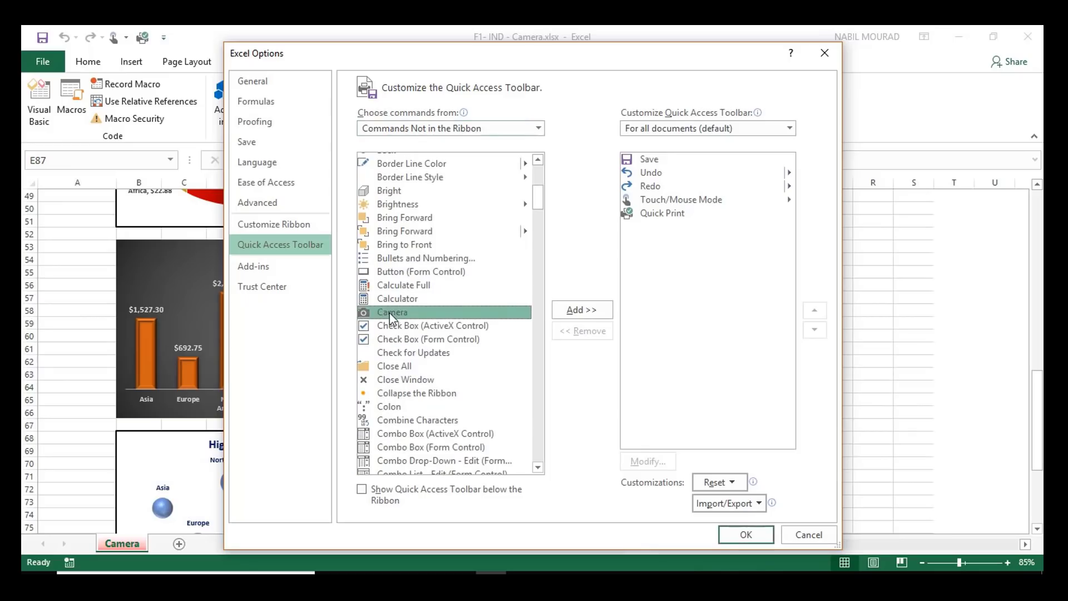
pyautogui.click(582, 310)
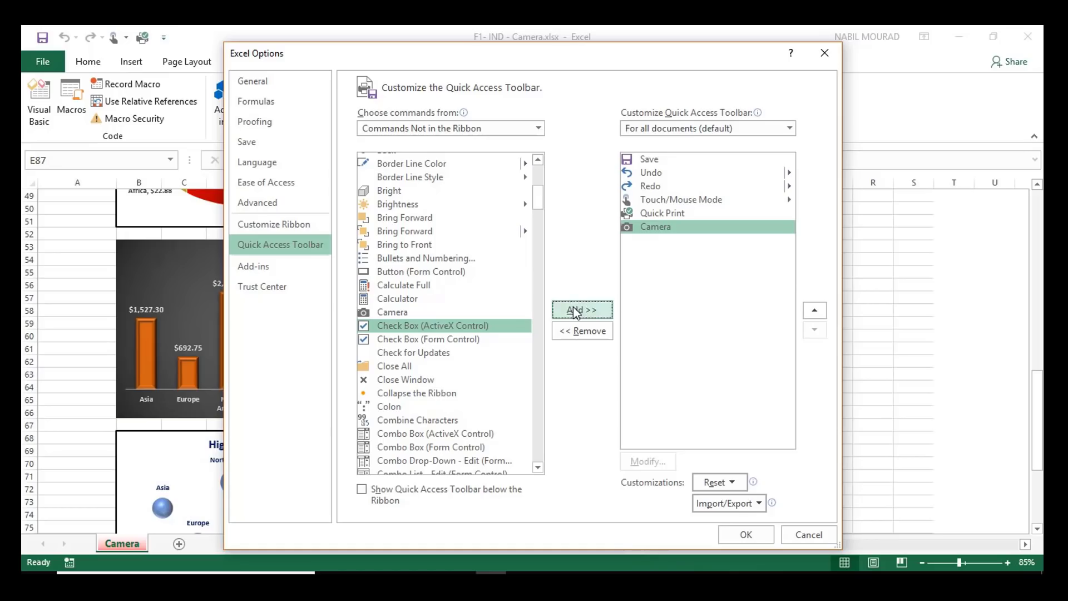
pyautogui.click(748, 536)
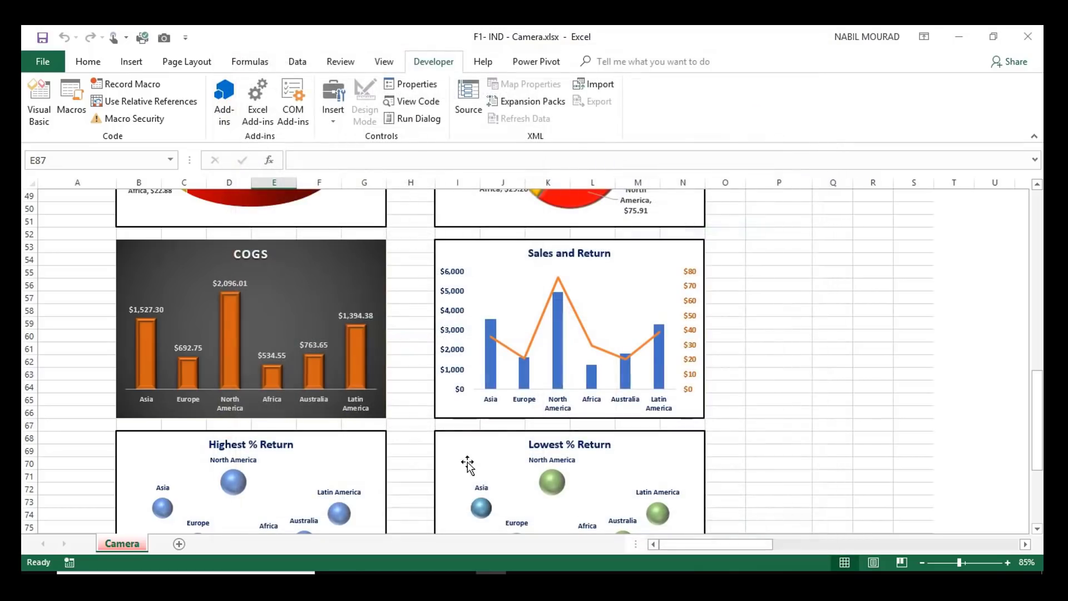
# Step: Take a Camera picture of cell A86 and place it just below the combo box, around C89:D90
pyautogui.scroll(-9, 78, 387)
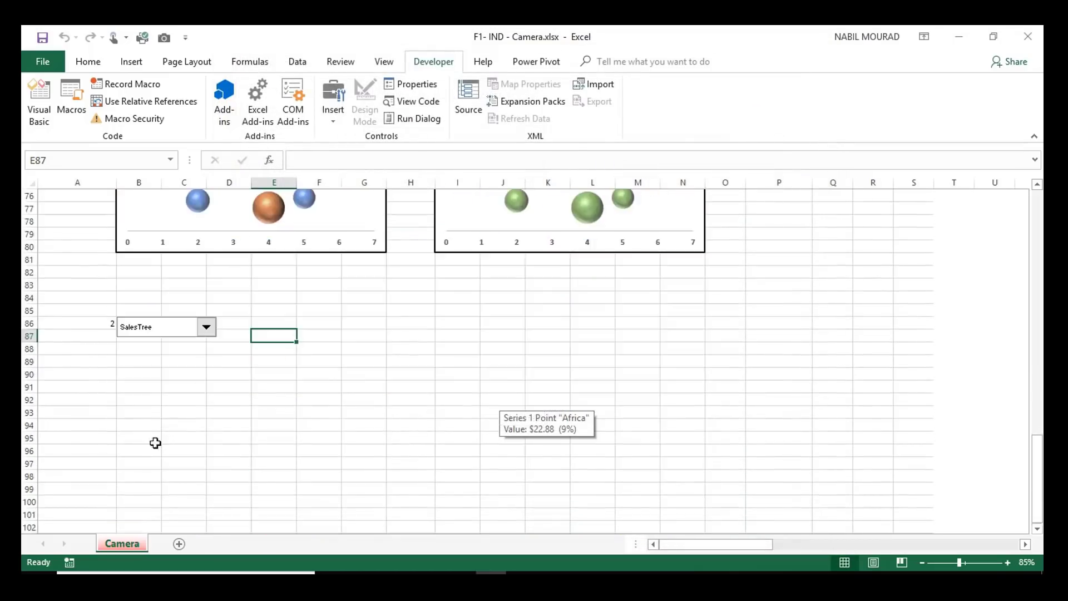
pyautogui.click(76, 326)
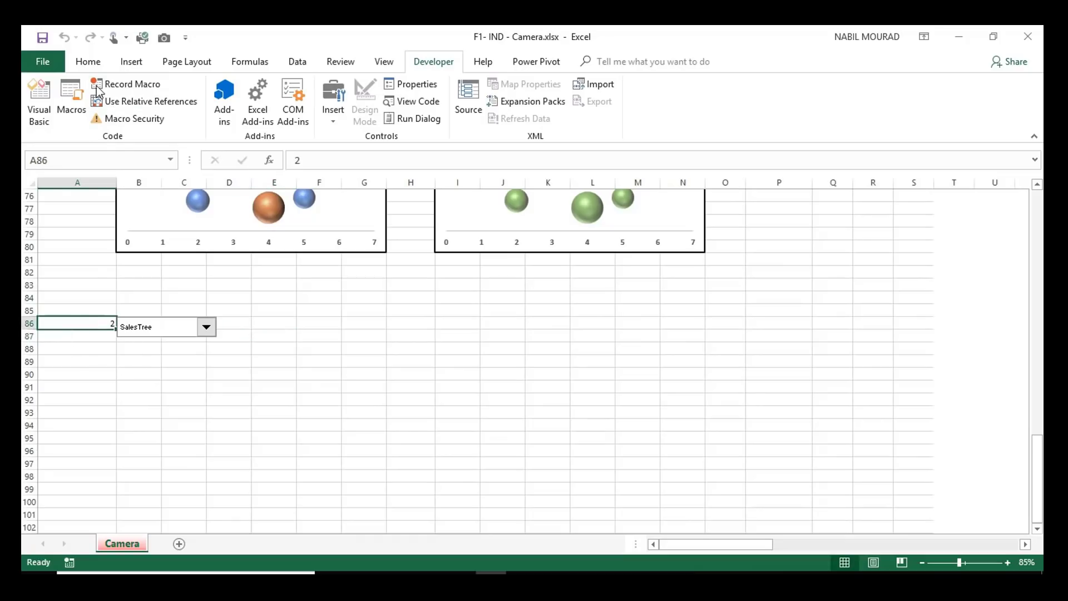
pyautogui.click(165, 39)
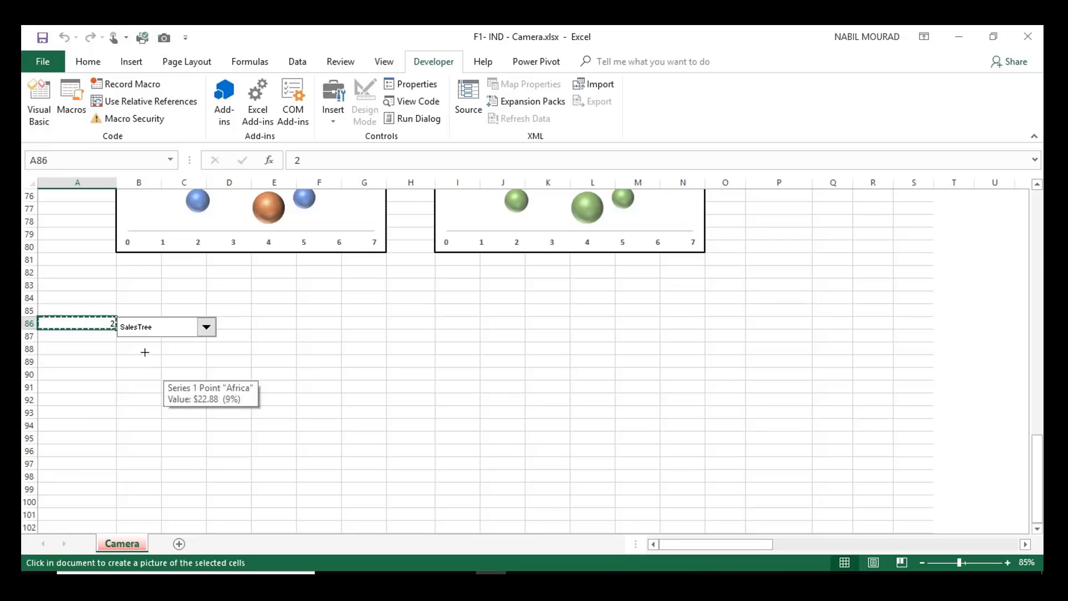
pyautogui.moveTo(161, 363); pyautogui.dragTo(300, 404)
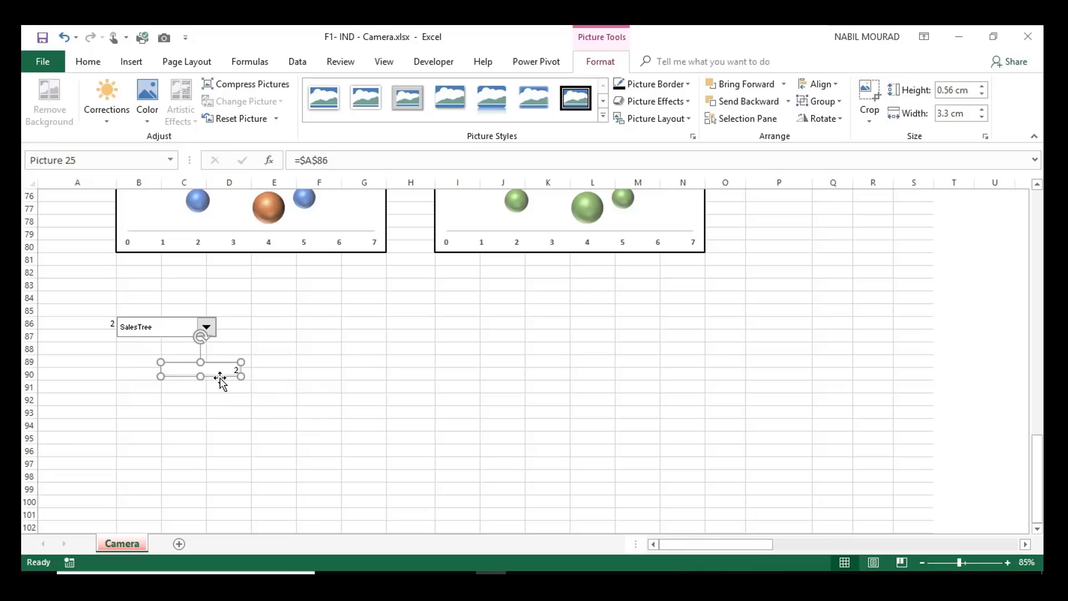
pyautogui.moveTo(220, 379)
pyautogui.mouseDown()
pyautogui.moveTo(253, 378)
pyautogui.moveTo(212, 378)
pyautogui.moveTo(224, 379)
pyautogui.mouseUp()
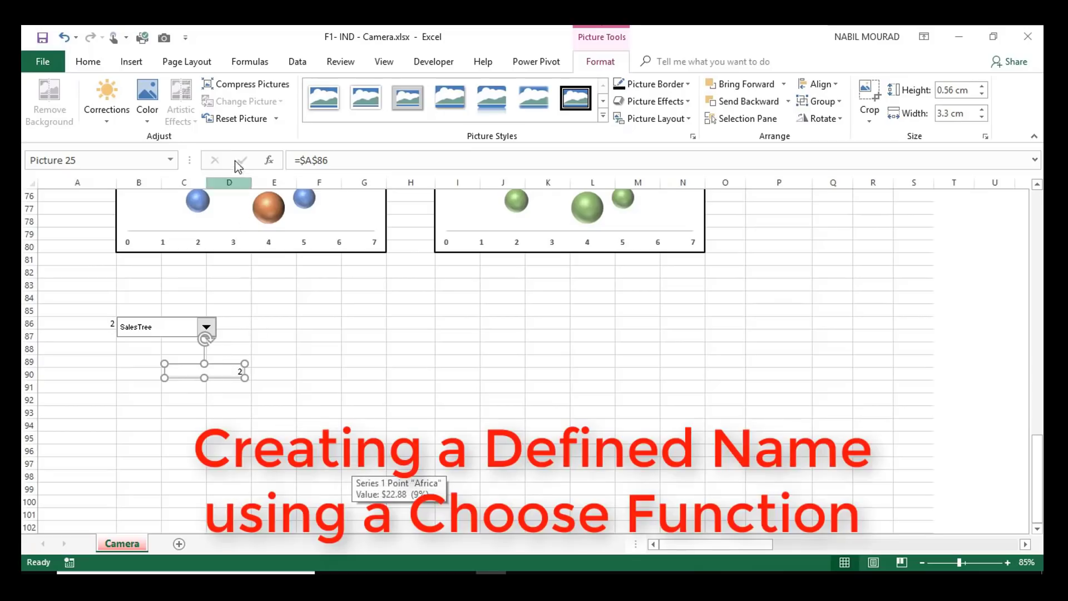
# Step: Start a new defined name called MyCharts with Workbook scope and go to its reference
pyautogui.click(365, 374)
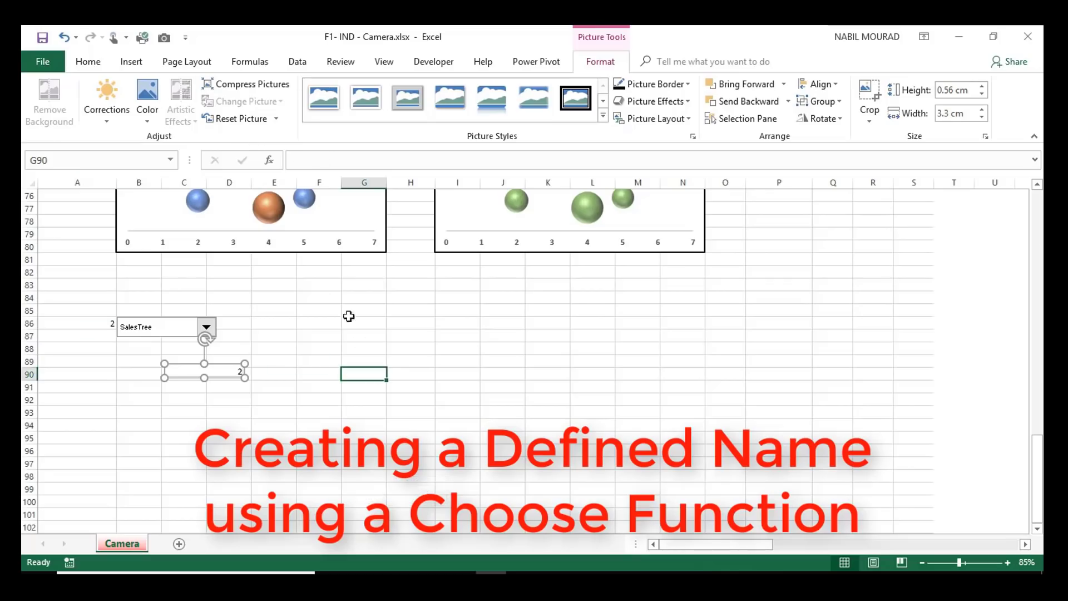
pyautogui.click(252, 65)
pyautogui.scroll(14, 862, 364)
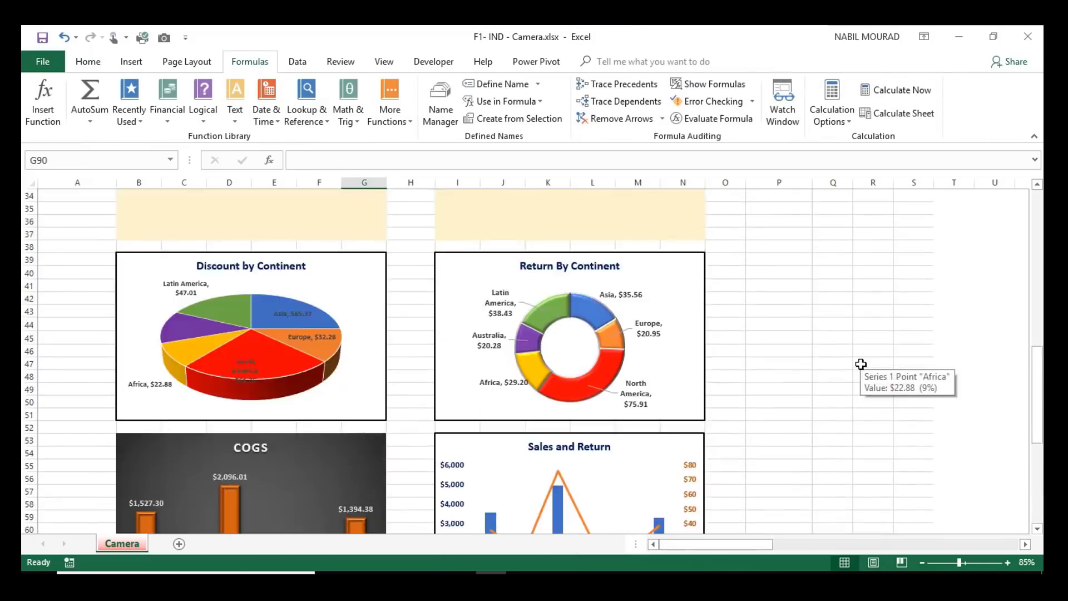
pyautogui.scroll(11, 861, 365)
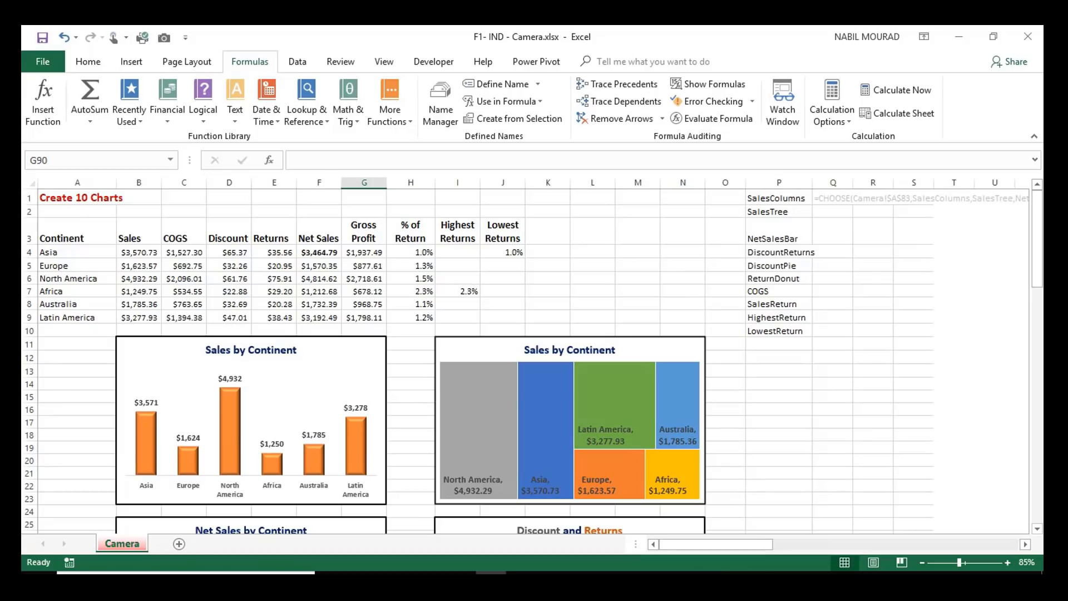
pyautogui.click(499, 86)
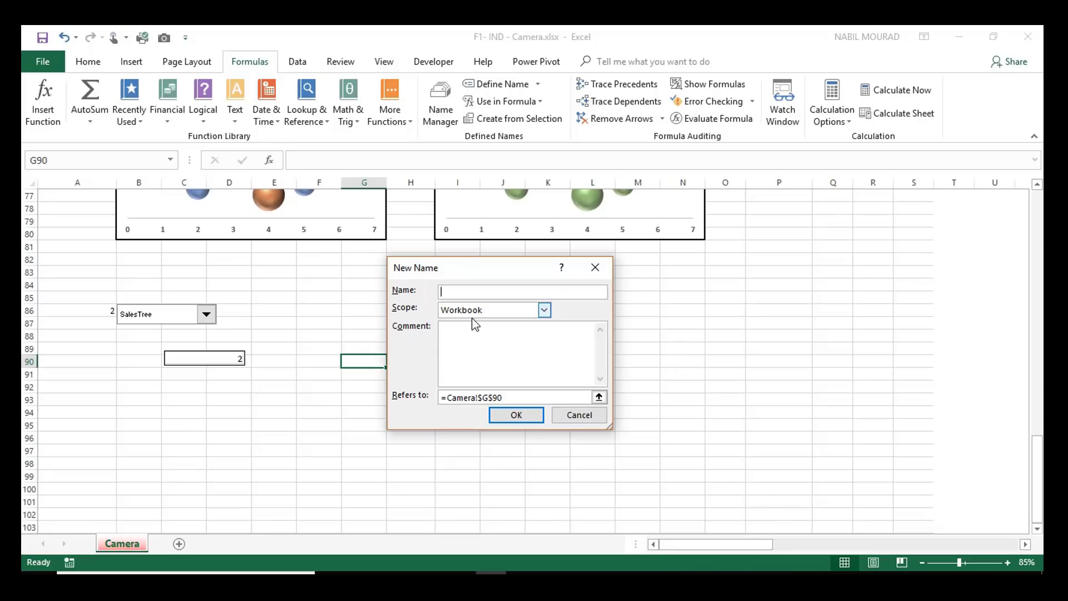
pyautogui.write('MyCharts')
pyautogui.press('Tab')
pyautogui.press('Tab')
pyautogui.press('Tab')
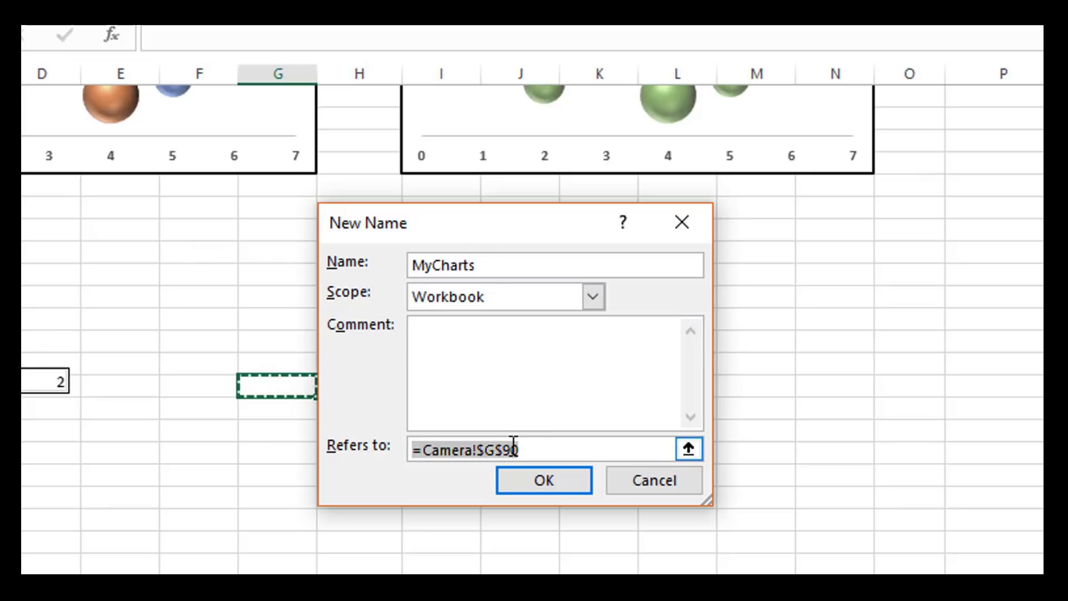
# Step: Set the reference to =CHOOSE(Camera!$A$86,SalesColumns,SalesTree,NetSalesBar,DiscountReturns,DiscountPie,ReturnDonut,COGS,SalesReturn,HighestReturn,LowestReturn)
pyautogui.write('=choose(')
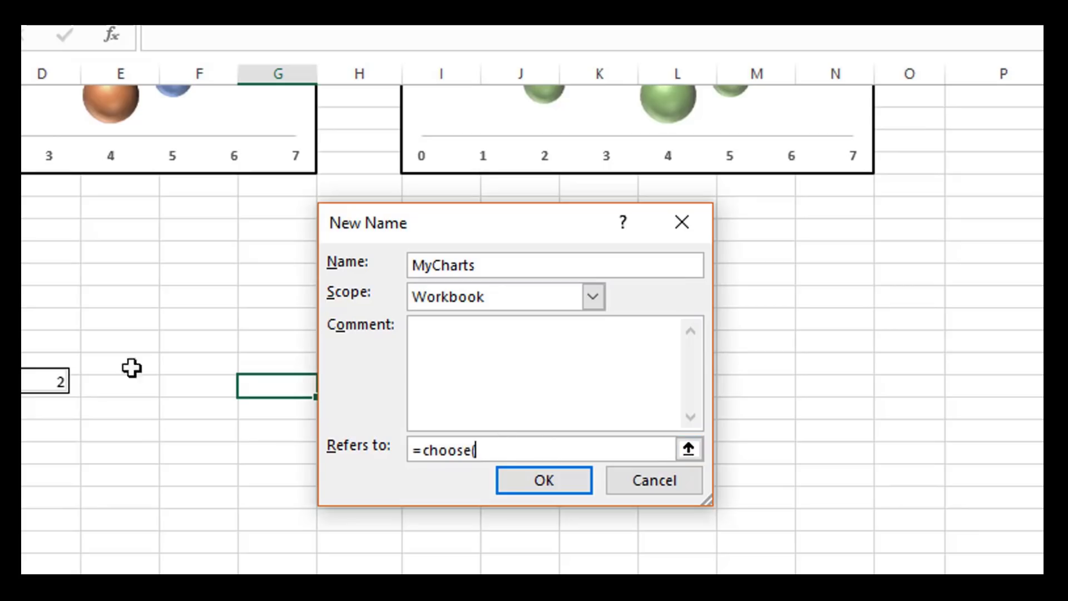
pyautogui.hotkey('ctrl', 'v')
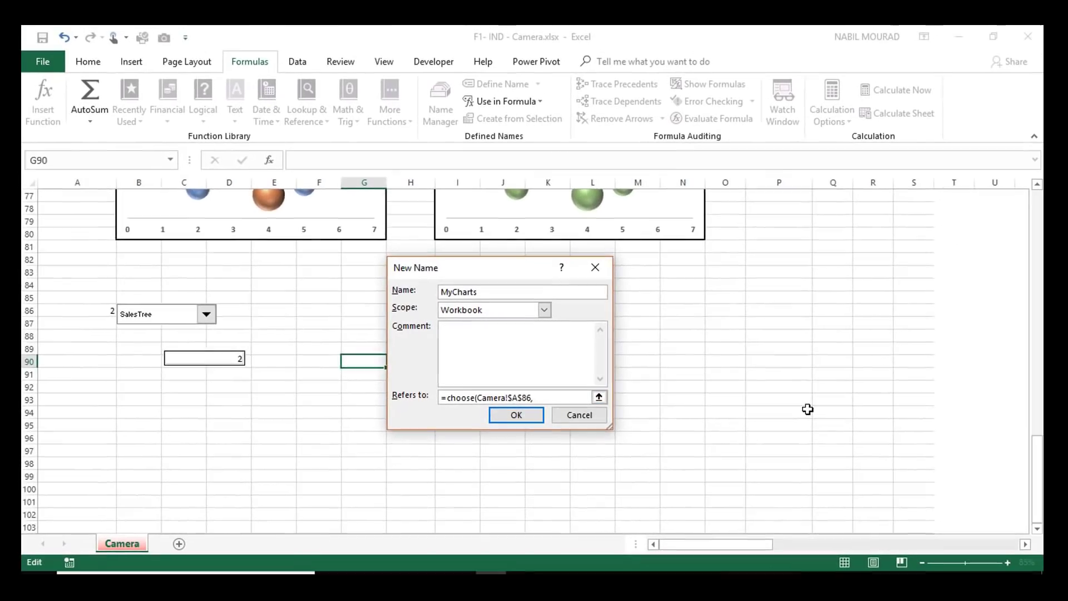
pyautogui.scroll(6, 808, 409)
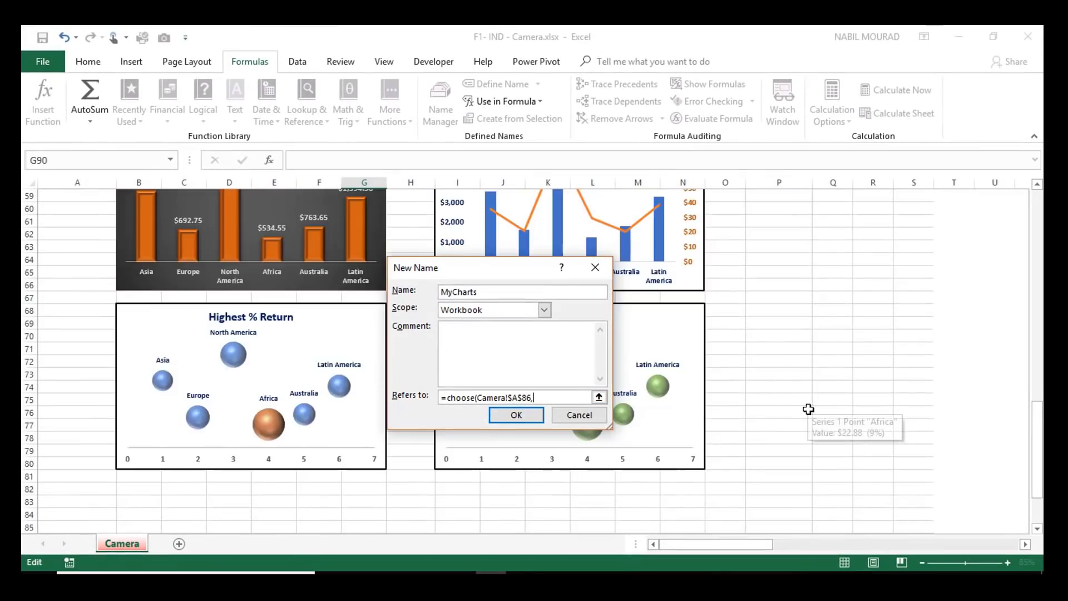
pyautogui.scroll(19, 808, 409)
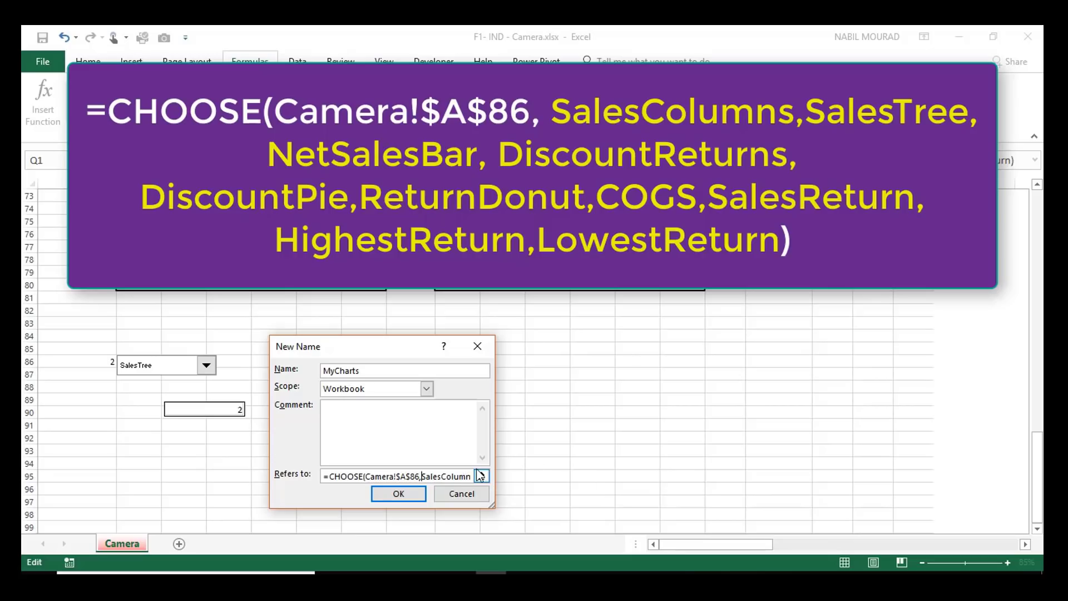
# Step: Read through the chart names in the CHOOSE reference and save the MyCharts name
pyautogui.press('Right')
pyautogui.press('Right')
pyautogui.press('Right')
pyautogui.press('Right')
pyautogui.press('Right')
pyautogui.press('Right')
pyautogui.press('Right')
pyautogui.press('Right')
pyautogui.press('Right')
pyautogui.press('Right')
pyautogui.press('Right')
pyautogui.press('Right')
pyautogui.press('Right')
pyautogui.press('Right')
pyautogui.press('Right')
pyautogui.press('Right')
pyautogui.press('Right')
pyautogui.press('Right')
pyautogui.press('Right')
pyautogui.press('Right')
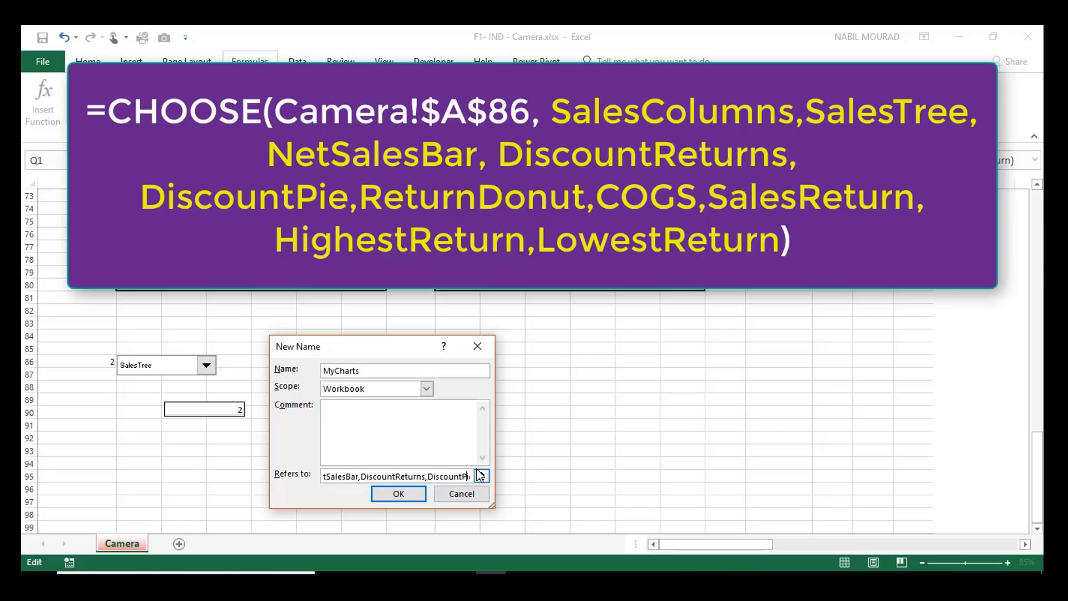
pyautogui.press('Right')
pyautogui.press('Right')
pyautogui.press('Right')
pyautogui.press('Right')
pyautogui.press('Right')
pyautogui.press('Right')
pyautogui.press('Right')
pyautogui.press('Right')
pyautogui.press('Right')
pyautogui.press('Right')
pyautogui.press('Right')
pyautogui.press('Right')
pyautogui.press('Right')
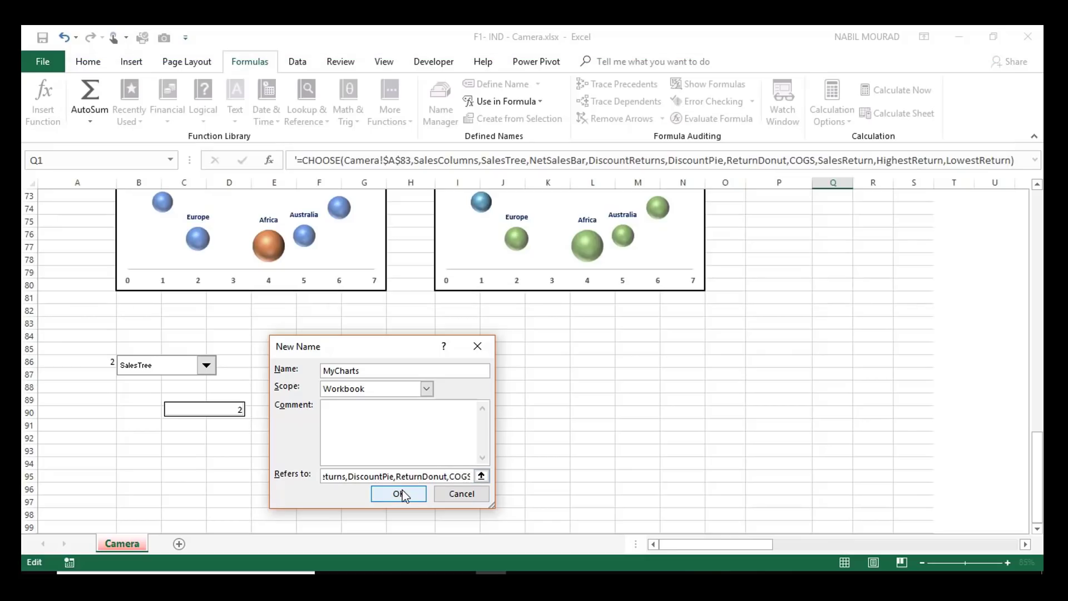
pyautogui.click(403, 490)
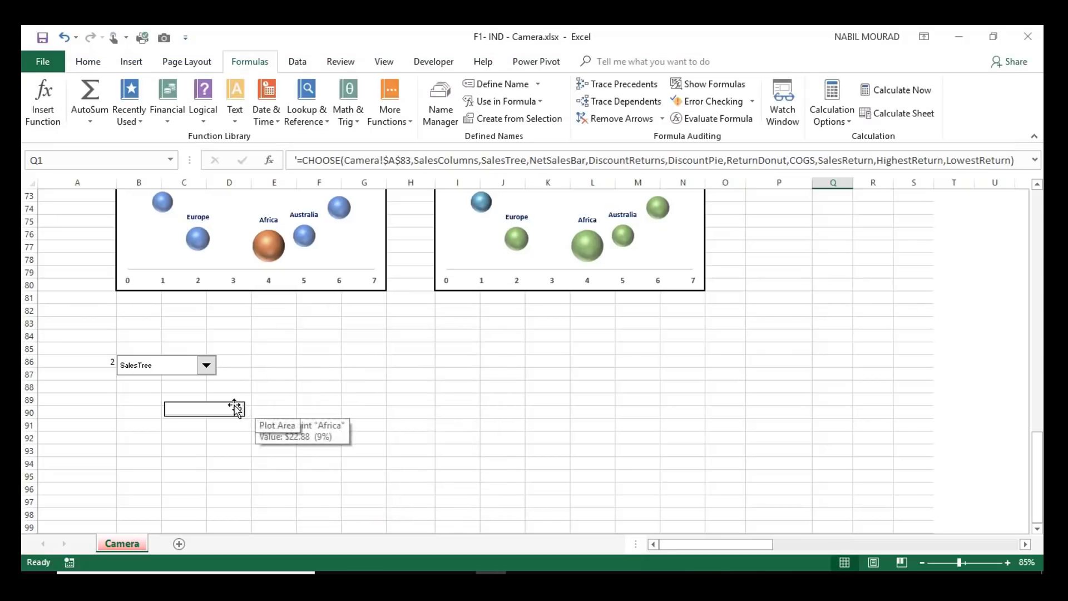
# Step: Replace the cell reference of the Camera picture below the combo box with =MyCharts
pyautogui.click(236, 409)
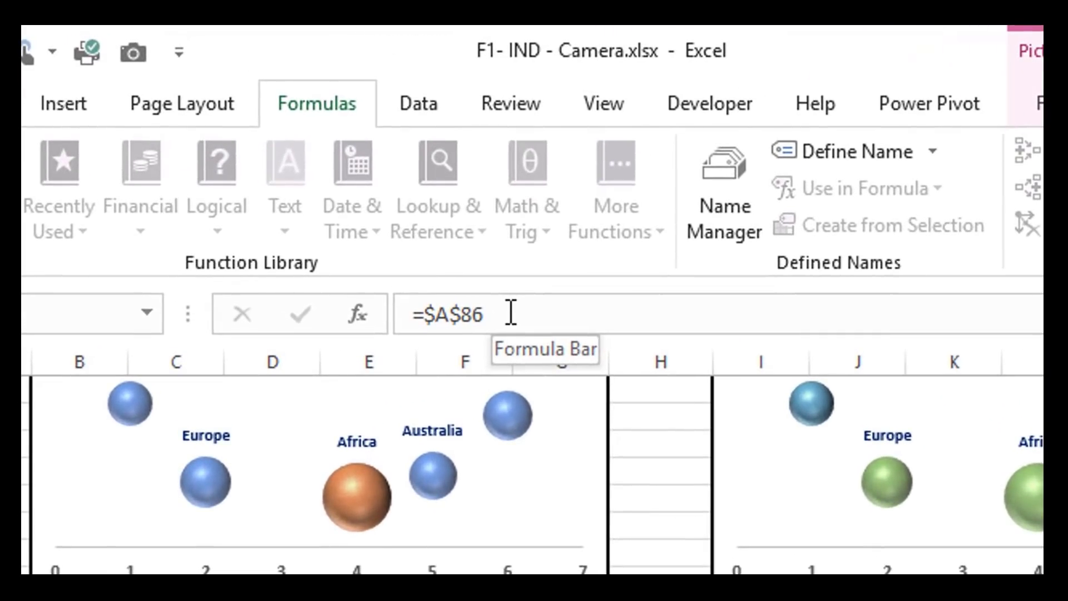
pyautogui.moveTo(482, 313); pyautogui.dragTo(429, 313)
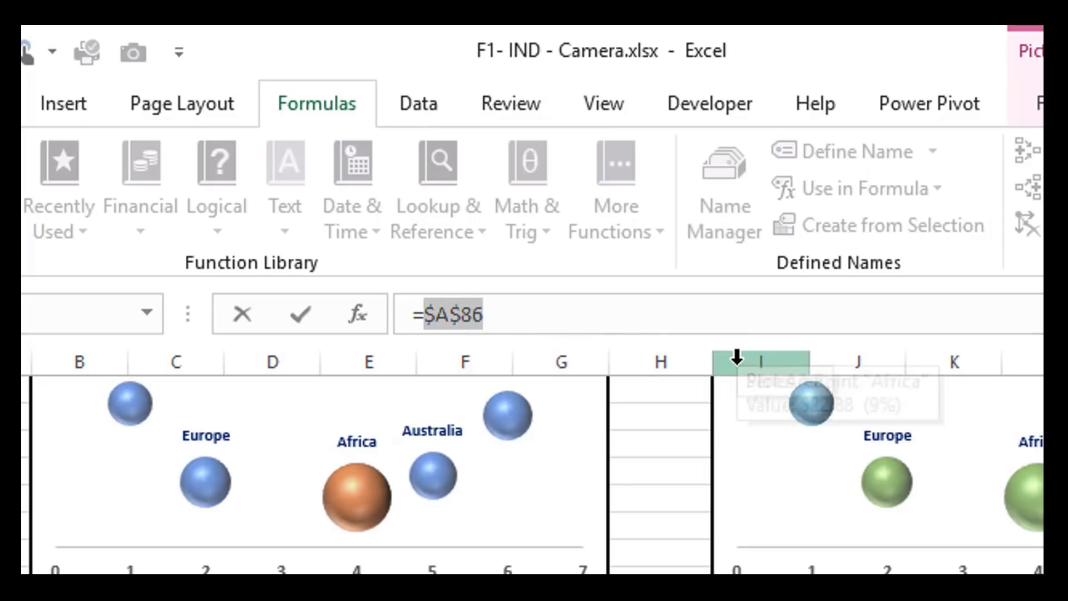
pyautogui.write('My')
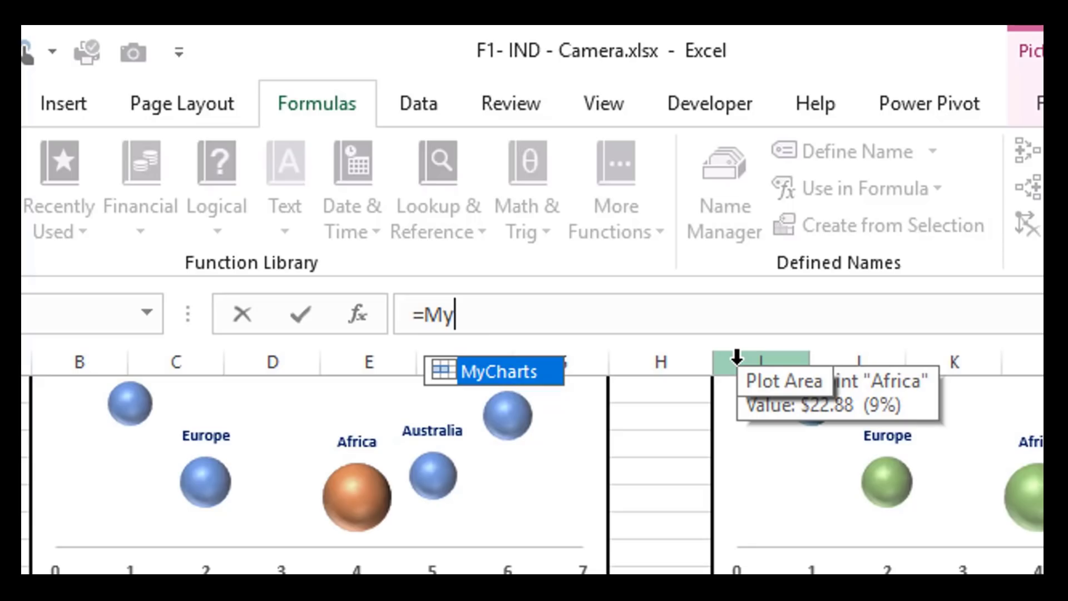
pyautogui.write('Charts')
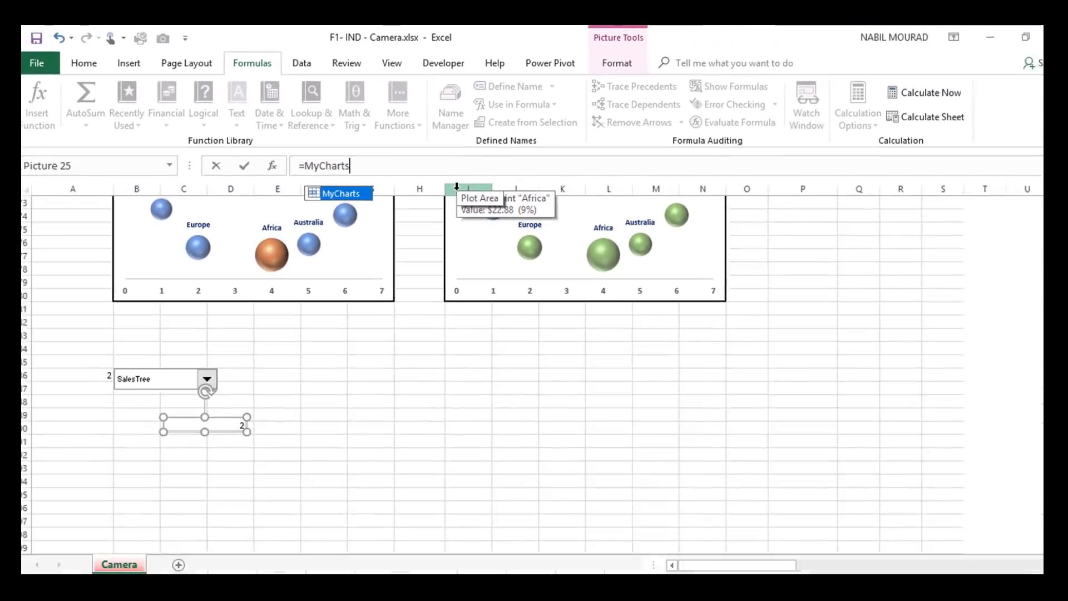
pyautogui.press('Return')
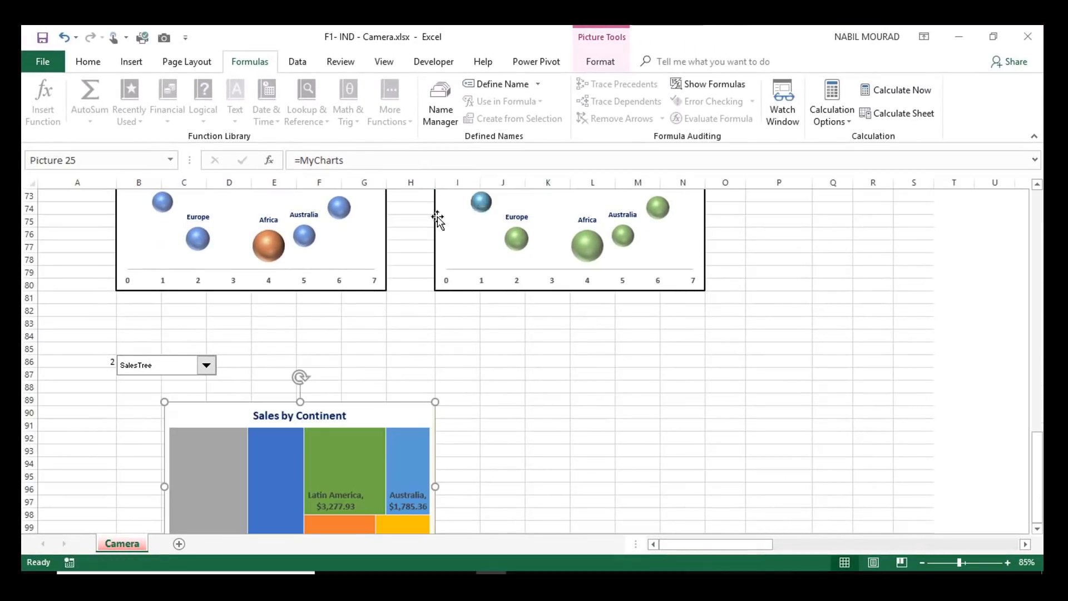
# Step: Move the linked chart picture under the combo box and enlarge it to cover about B89:H103
pyautogui.scroll(-1, 702, 402)
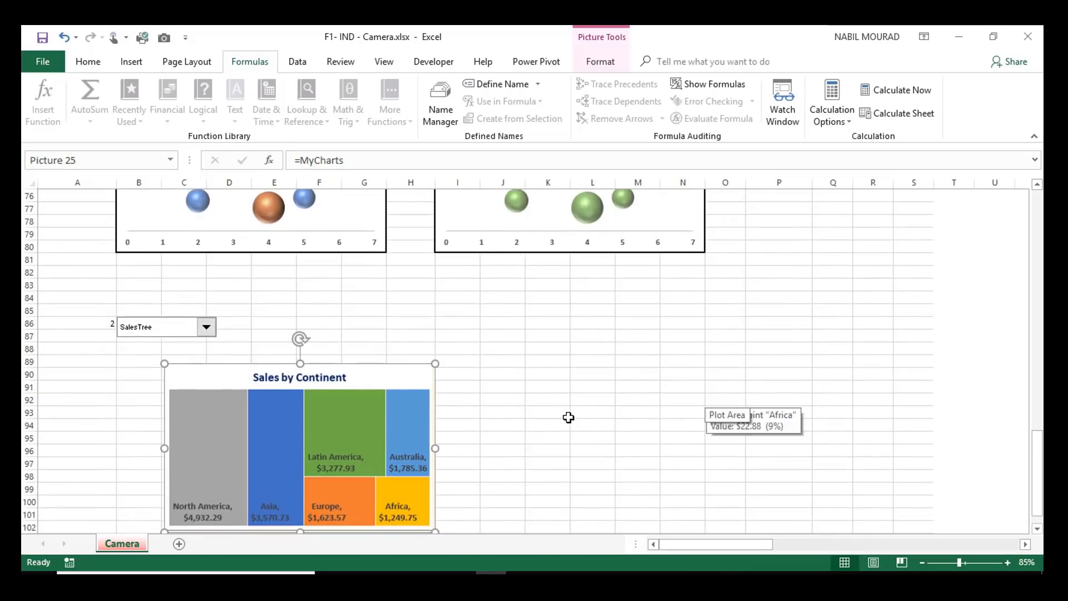
pyautogui.scroll(-2, 567, 418)
pyautogui.moveTo(388, 456); pyautogui.dragTo(410, 469)
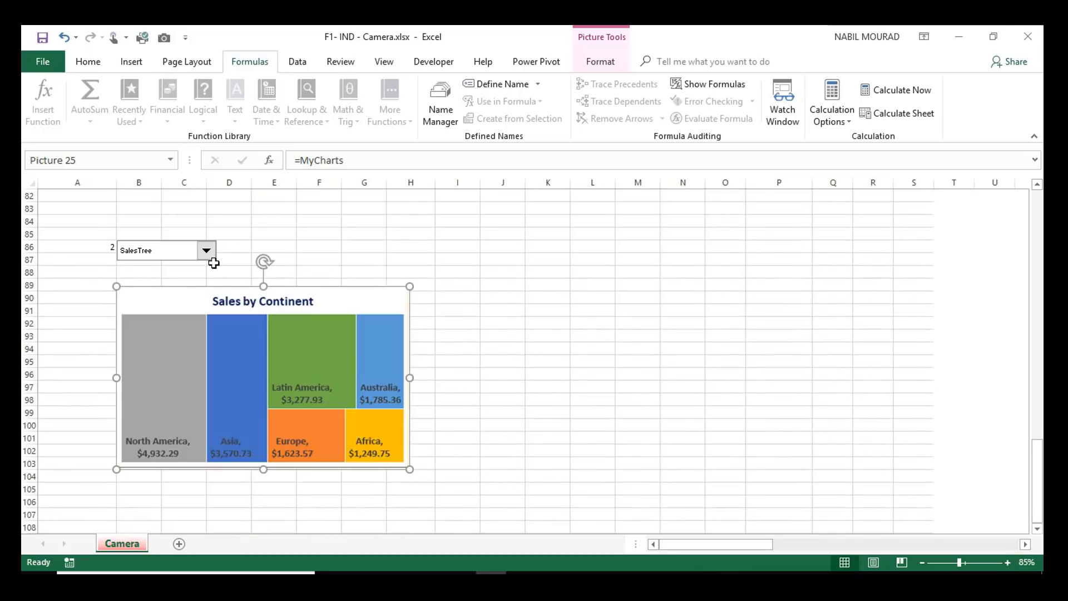
# Step: Test the linked picture by choosing NetSalesBar, SalesReturn, LowestReturn, DiscountPie and SalesReturn in turn from the combo box
pyautogui.click(209, 253)
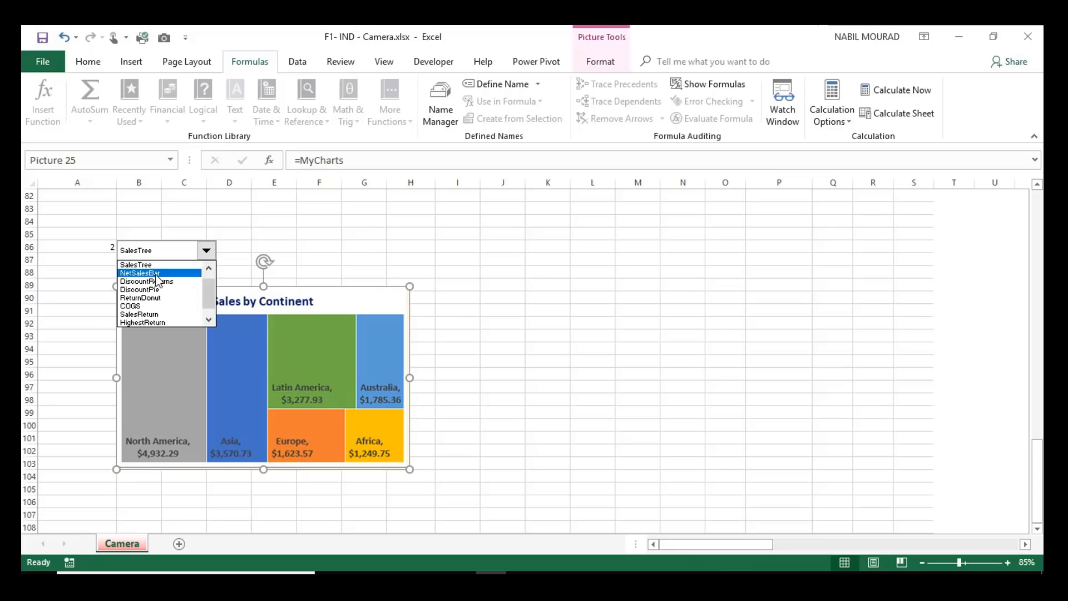
pyautogui.click(145, 273)
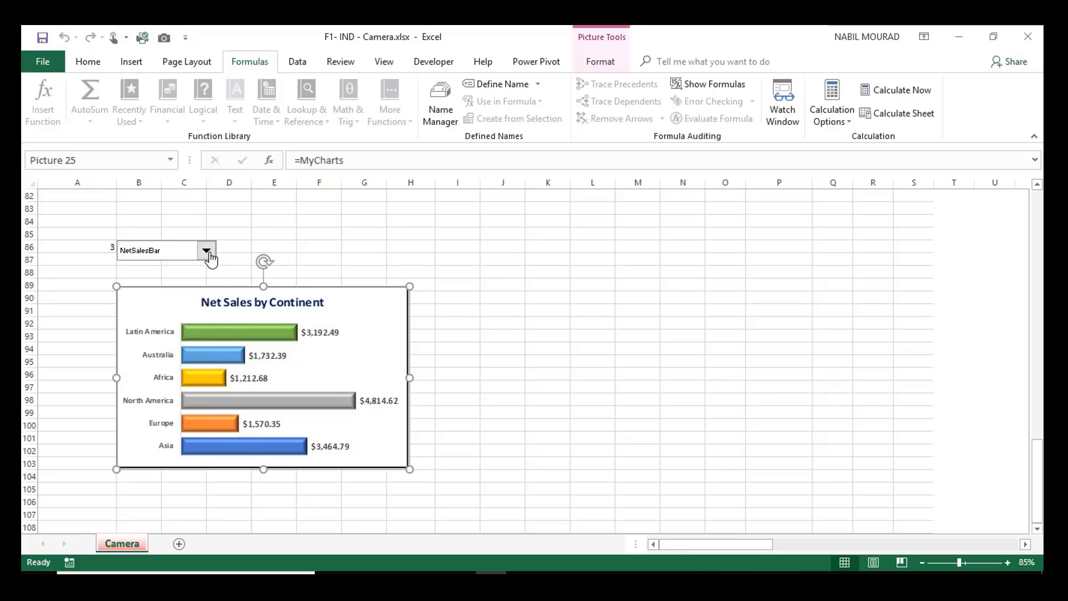
pyautogui.click(210, 257)
pyautogui.click(142, 311)
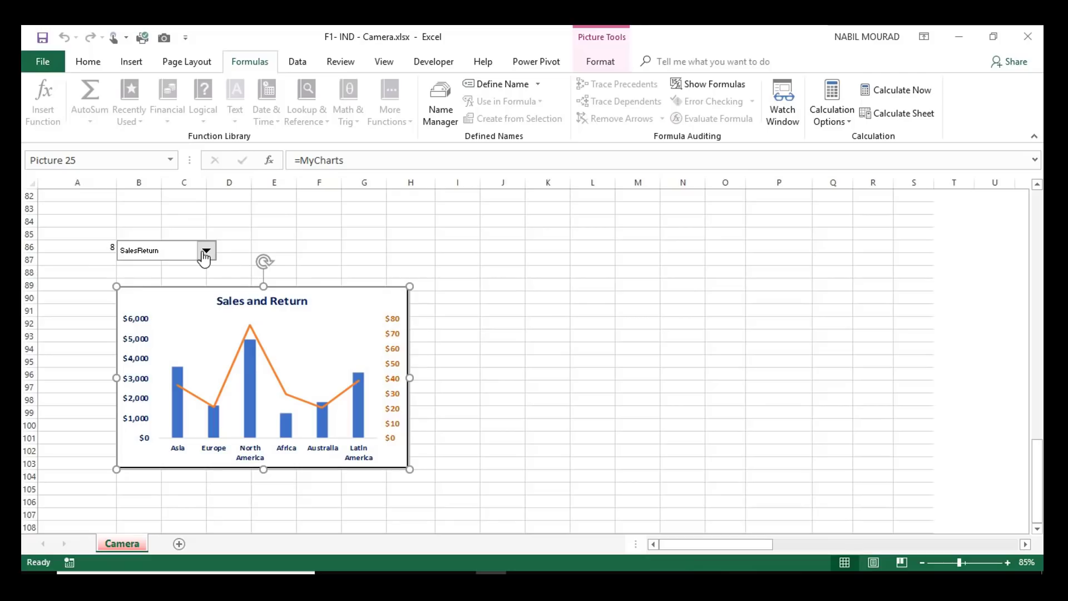
pyautogui.click(205, 251)
pyautogui.click(143, 320)
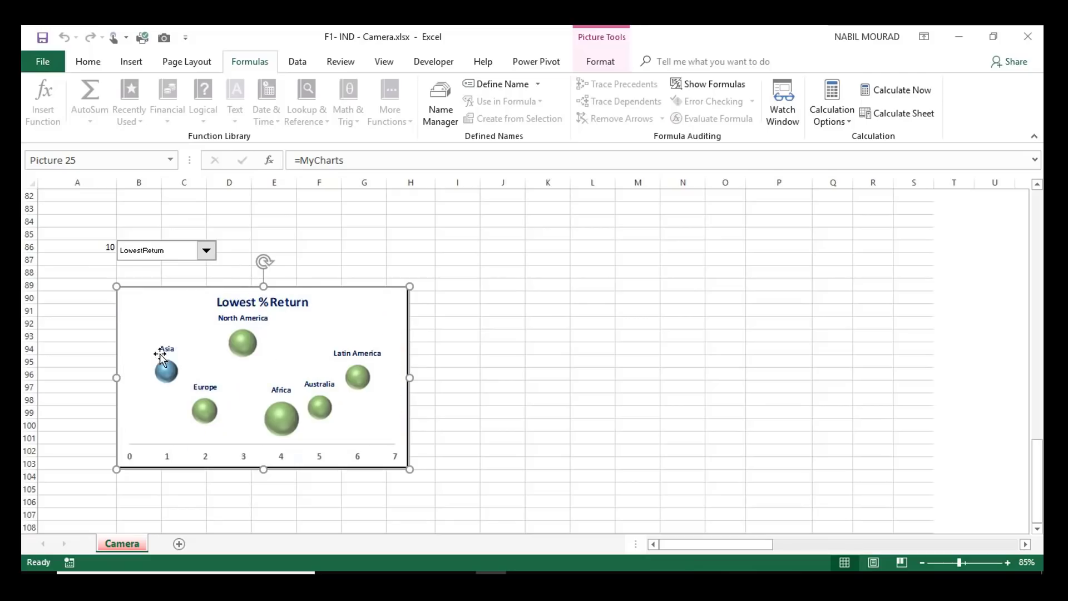
pyautogui.click(207, 253)
pyautogui.click(153, 279)
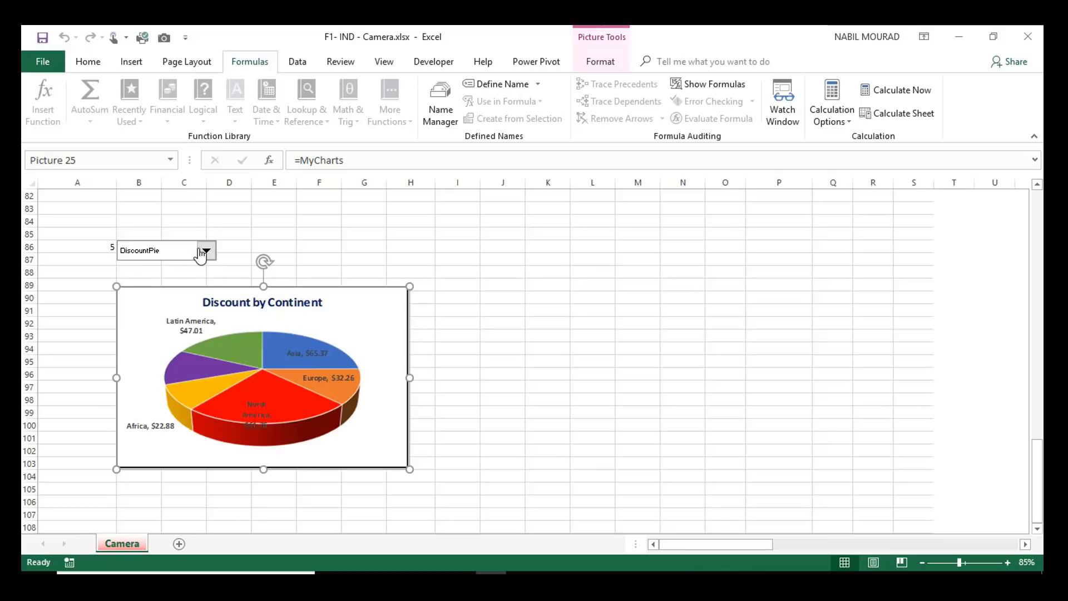
pyautogui.click(206, 251)
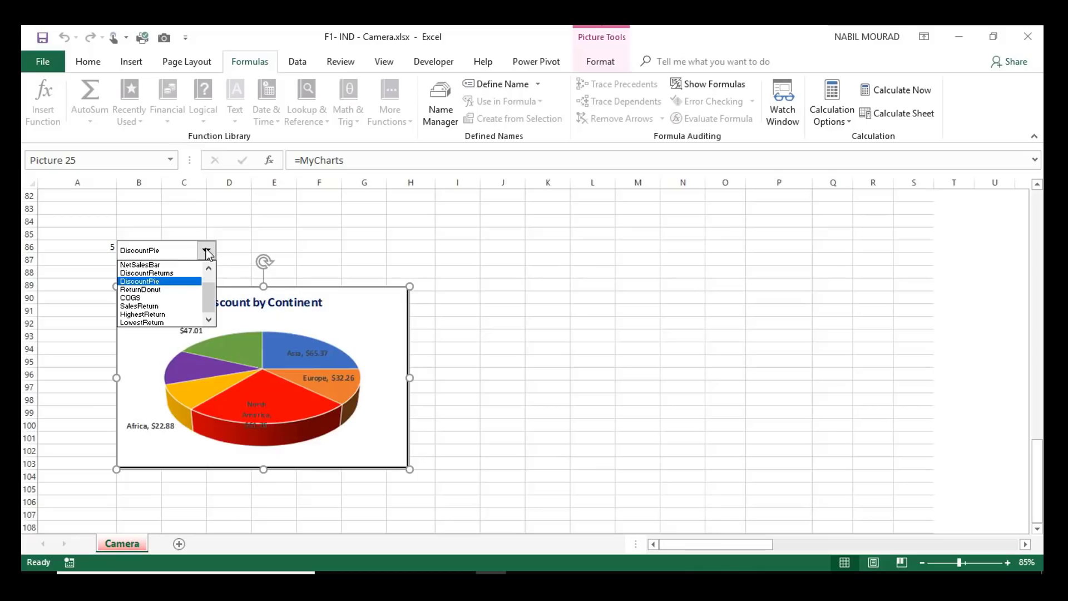
pyautogui.click(139, 306)
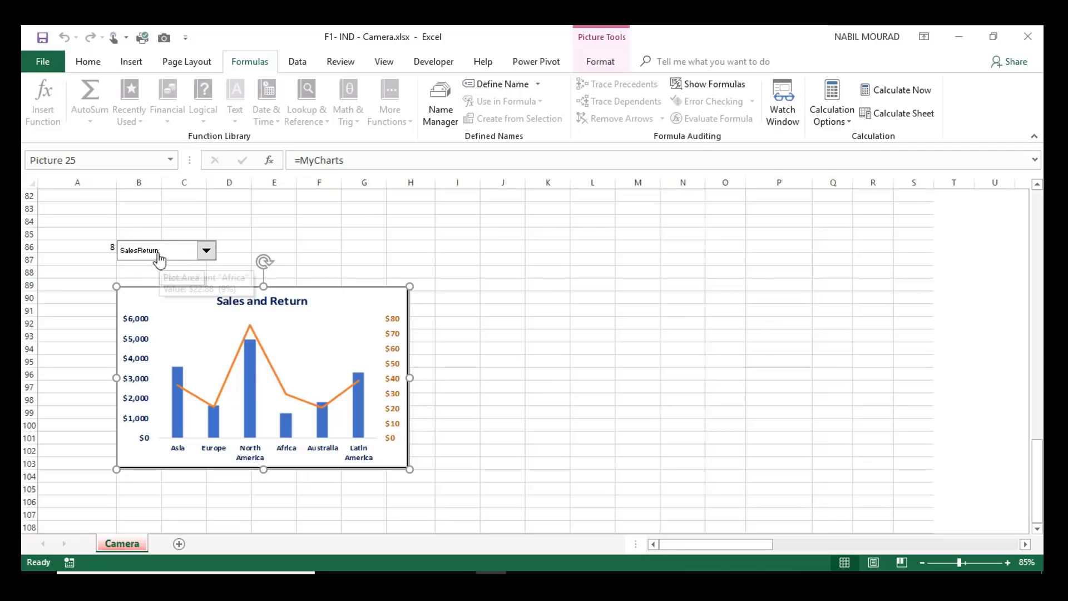
# Step: Hide the combo box's linked index in cell A86 by setting its font color to white
pyautogui.click(95, 247)
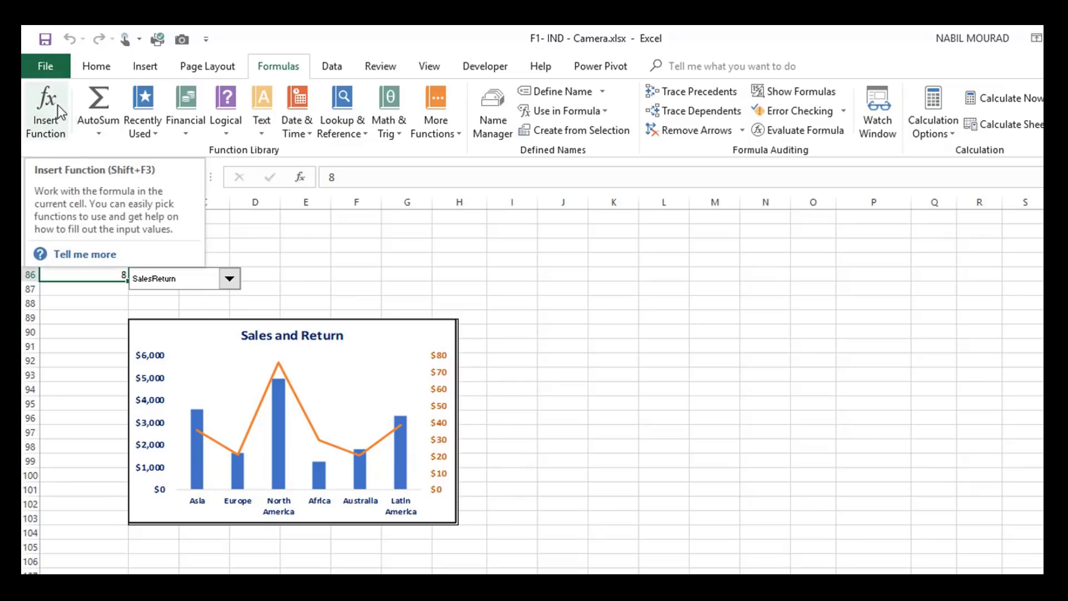
pyautogui.click(96, 66)
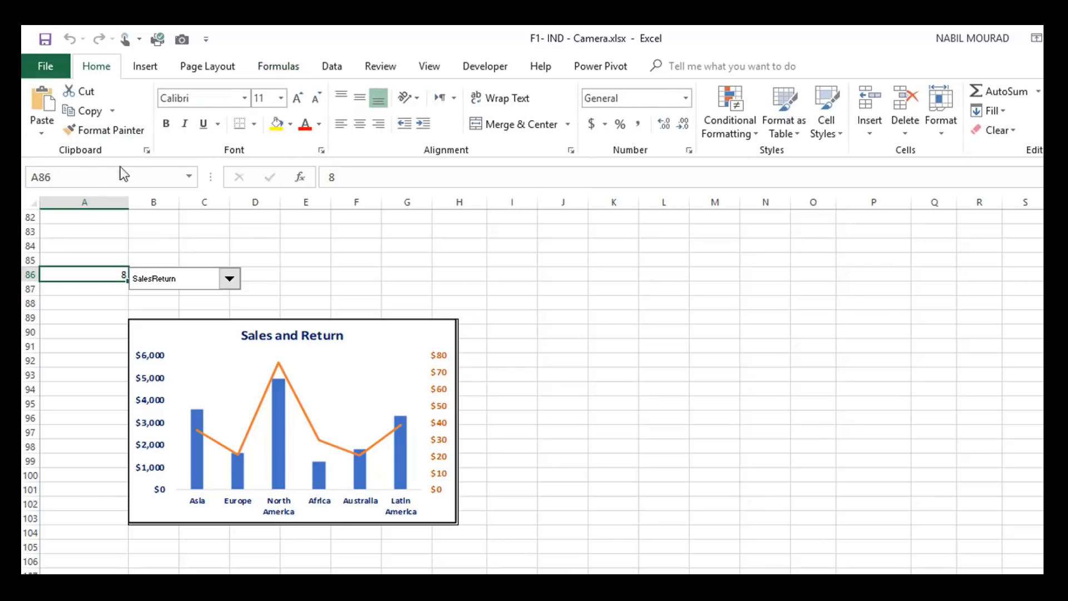
pyautogui.click(320, 124)
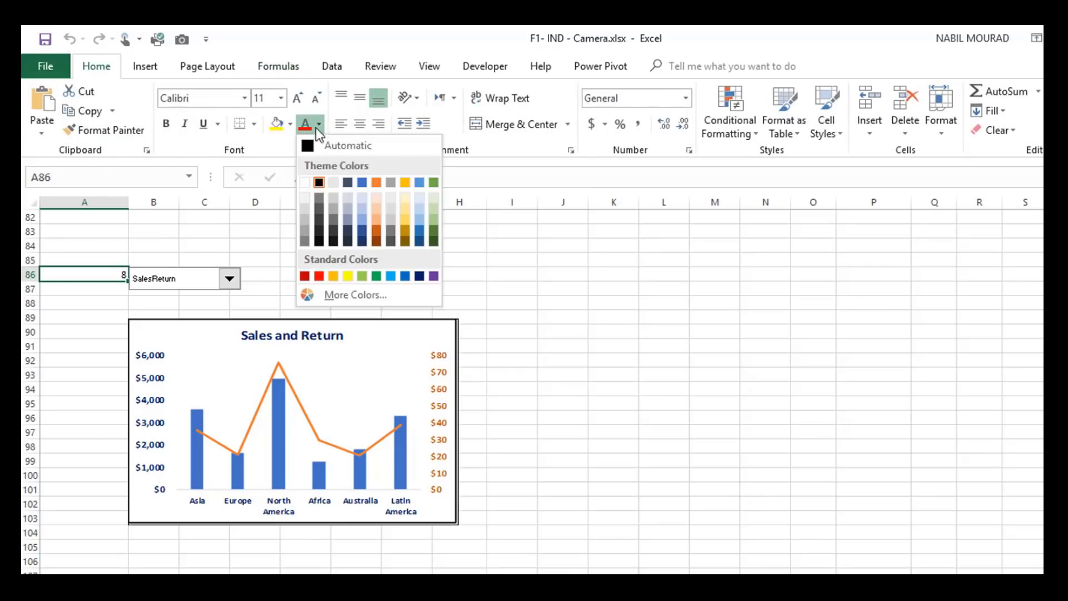
pyautogui.click(310, 182)
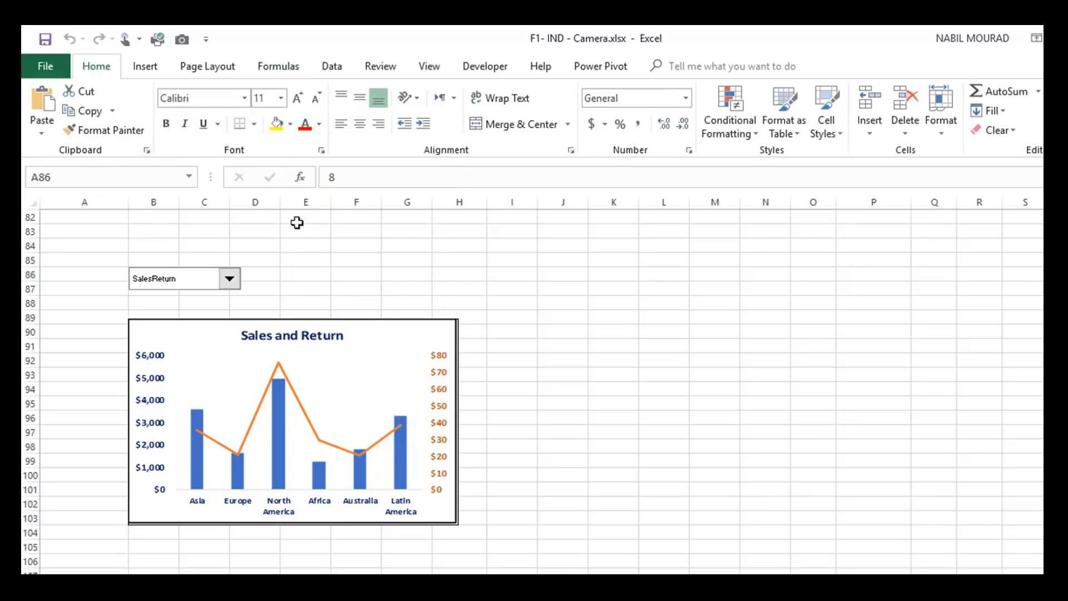
# Step: Choose ReturnDonut, DiscountReturns and finally LowestReturn from the combo box to switch the displayed chart
pyautogui.click(229, 281)
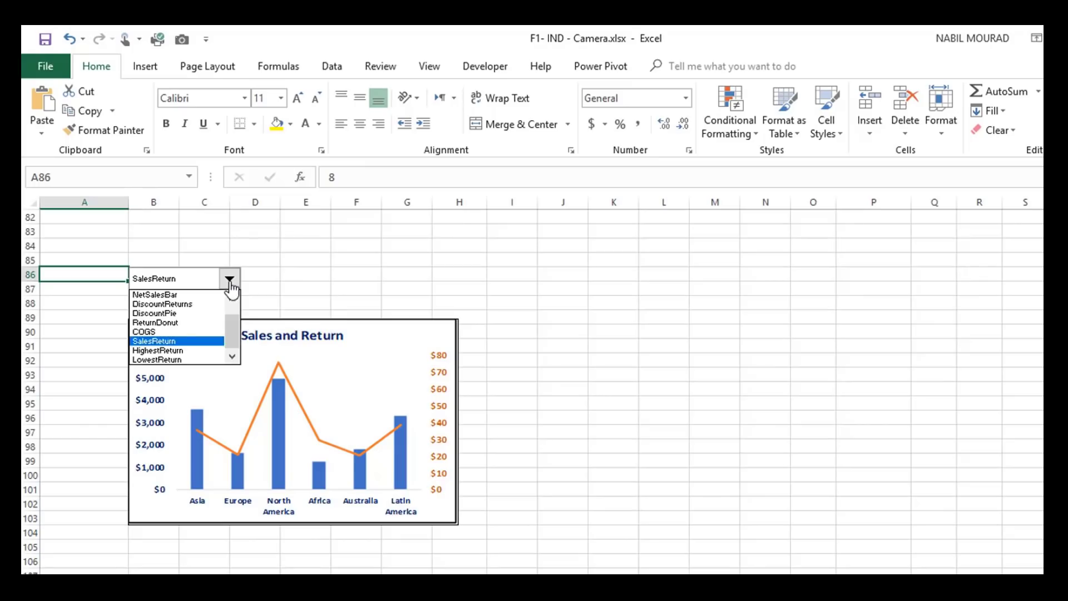
pyautogui.click(152, 326)
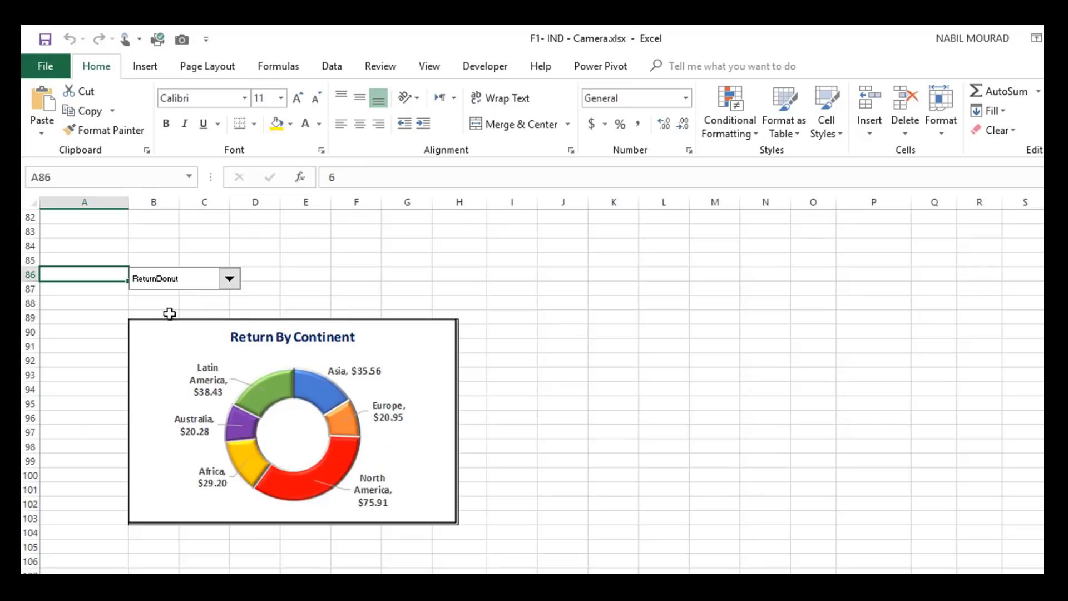
pyautogui.click(230, 280)
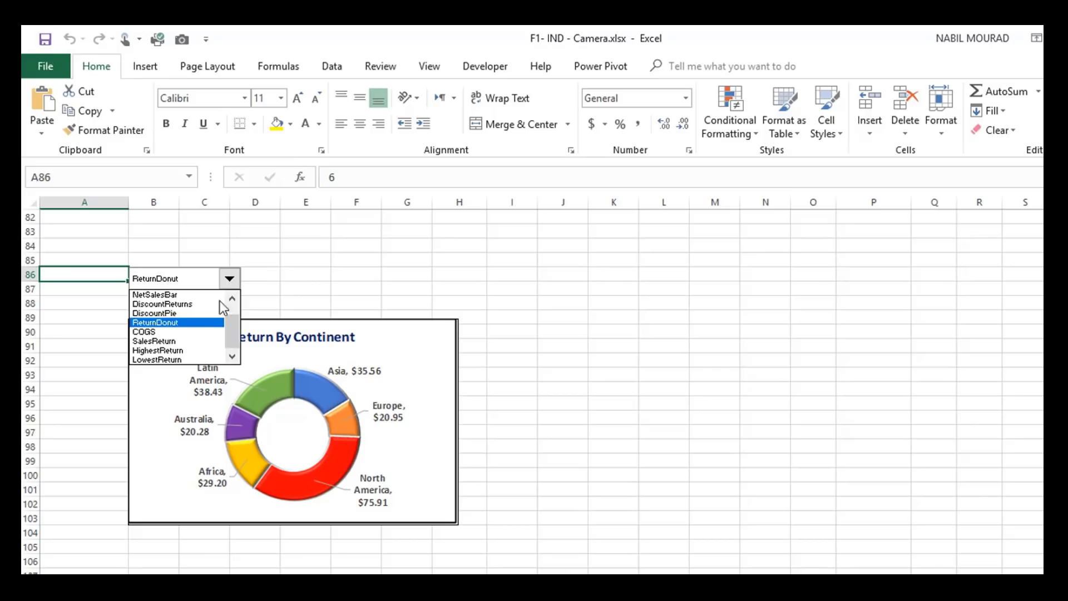
pyautogui.click(162, 305)
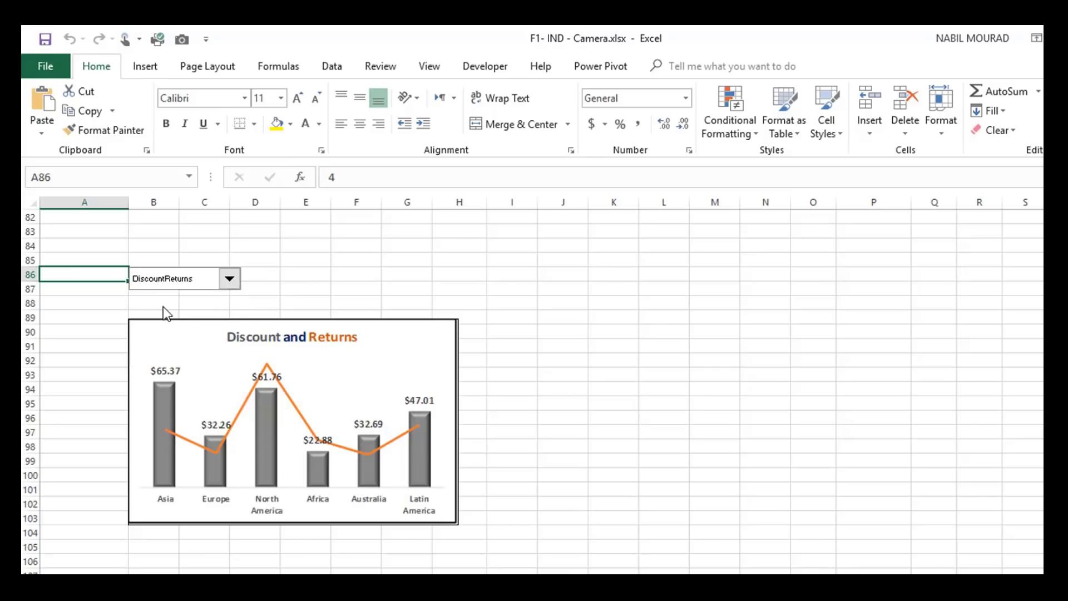
pyautogui.click(230, 279)
pyautogui.click(164, 360)
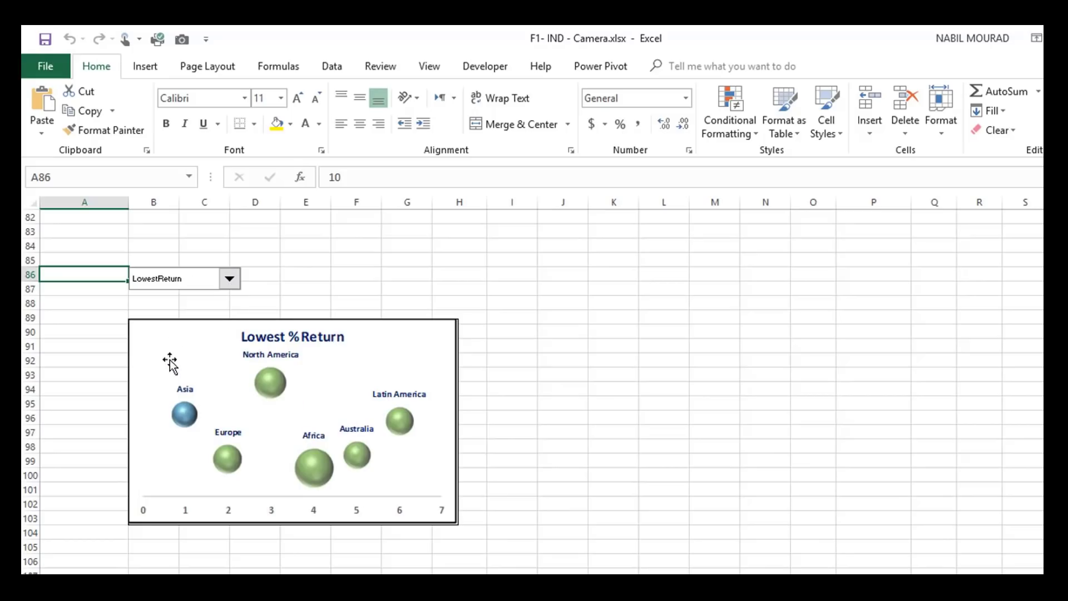